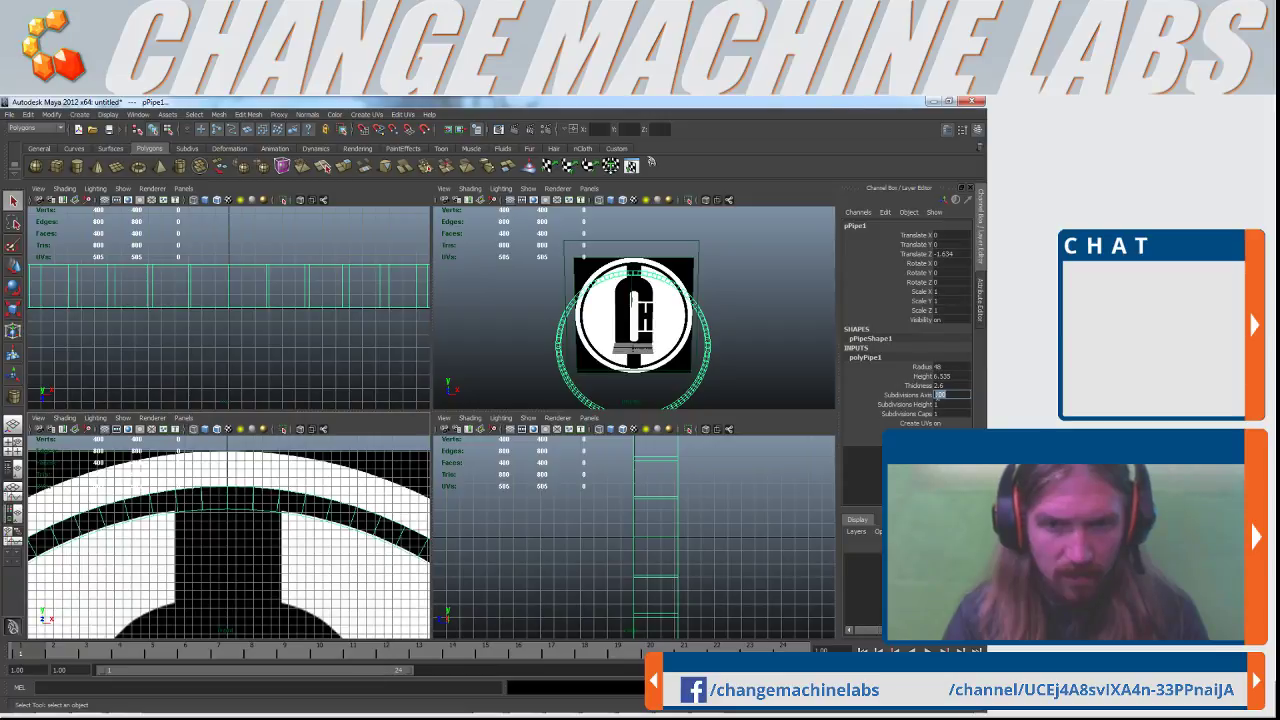
Examine how the pipe ring lines up with the logo's black circle along its full outline in the front and perspective views
{"action": "left_click_drag", "start_coordinate": [604, 290], "coordinate": [656, 316], "text": "alt"}
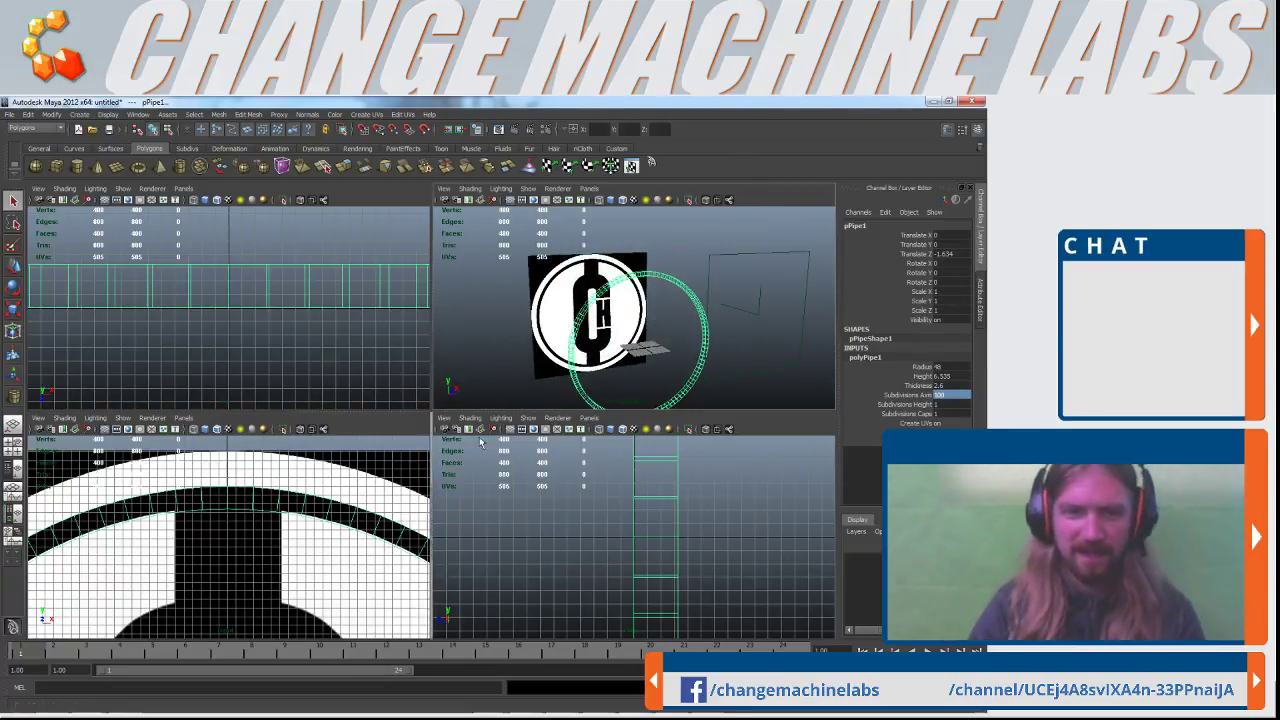
{"action": "right_click_drag", "start_coordinate": [362, 502], "coordinate": [262, 574], "text": "alt"}
{"action": "middle_click_drag", "start_coordinate": [262, 574], "coordinate": [271, 450], "text": "alt"}
{"action": "right_click_drag", "start_coordinate": [271, 450], "coordinate": [218, 420], "text": "alt"}
{"action": "middle_click_drag", "start_coordinate": [260, 512], "coordinate": [299, 388], "text": "alt"}
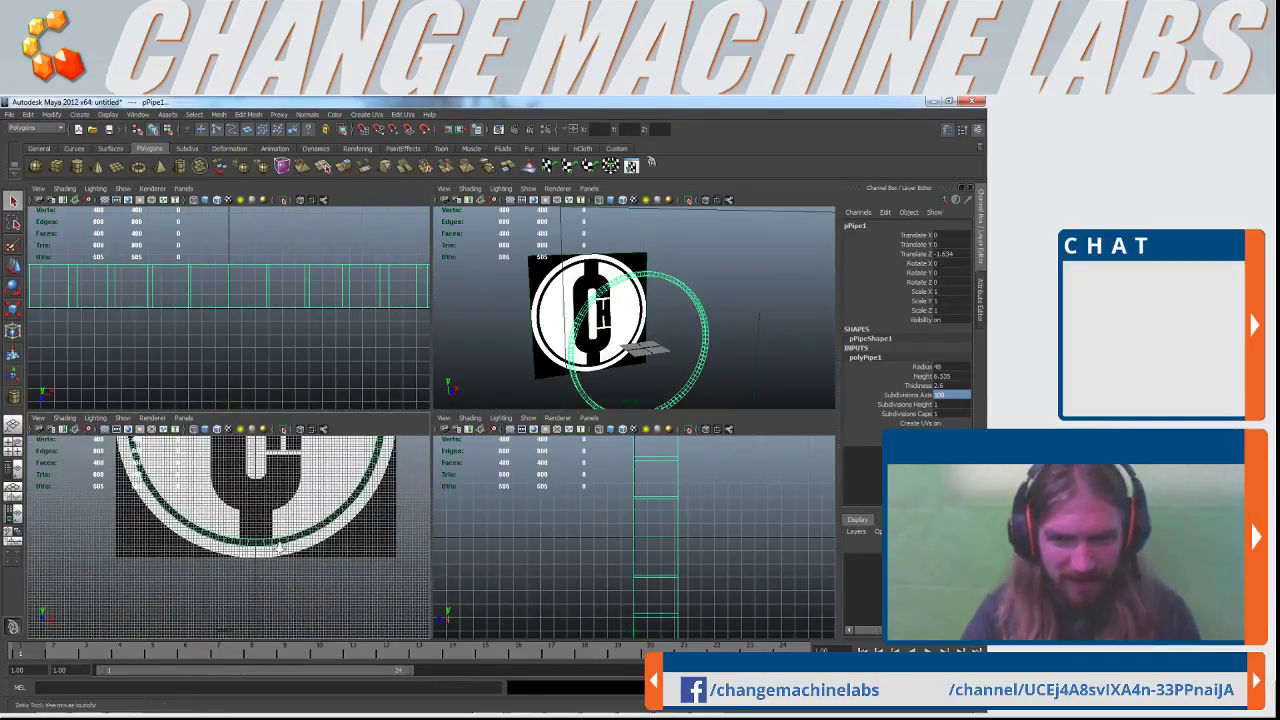
{"action": "middle_click_drag", "start_coordinate": [279, 612], "coordinate": [267, 583], "text": "alt"}
{"action": "middle_click_drag", "start_coordinate": [312, 509], "coordinate": [286, 558], "text": "alt"}
{"action": "middle_click_drag", "start_coordinate": [288, 474], "coordinate": [250, 570], "text": "alt"}
{"action": "middle_click_drag", "start_coordinate": [230, 498], "coordinate": [295, 547], "text": "alt"}
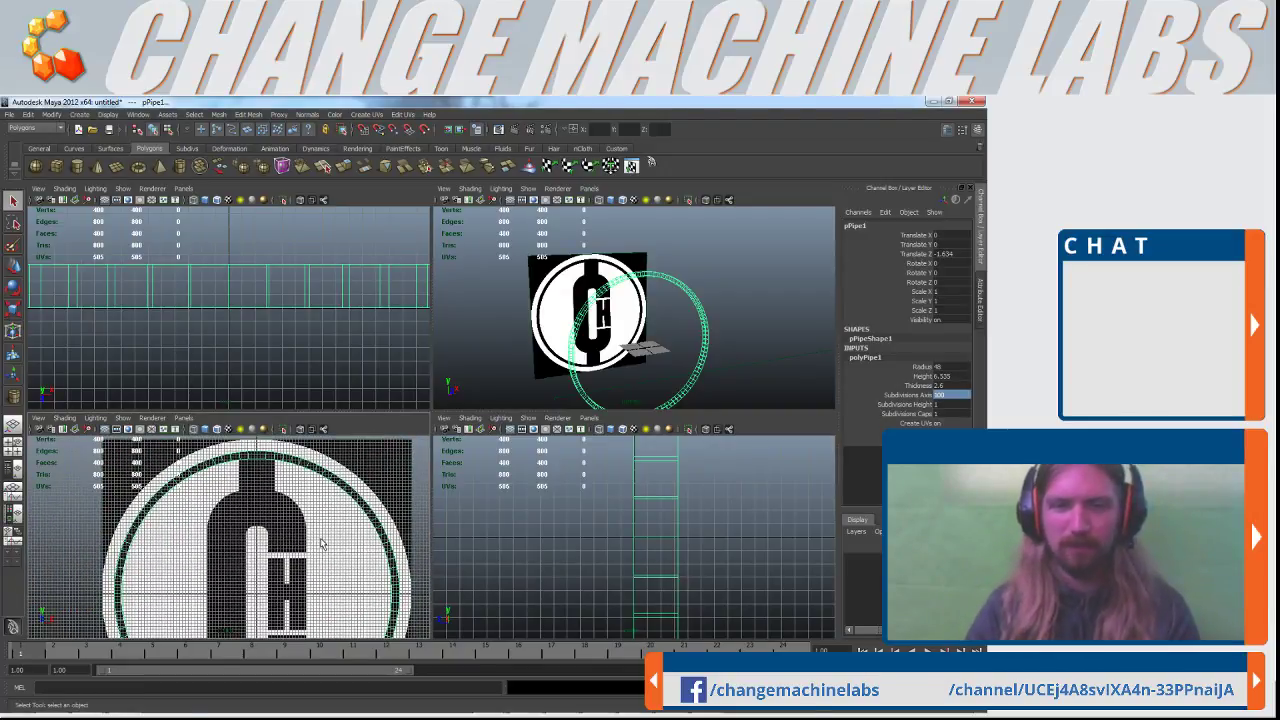
{"action": "left_click", "coordinate": [734, 333]}
{"action": "left_click_drag", "start_coordinate": [734, 333], "coordinate": [670, 351], "text": "alt"}
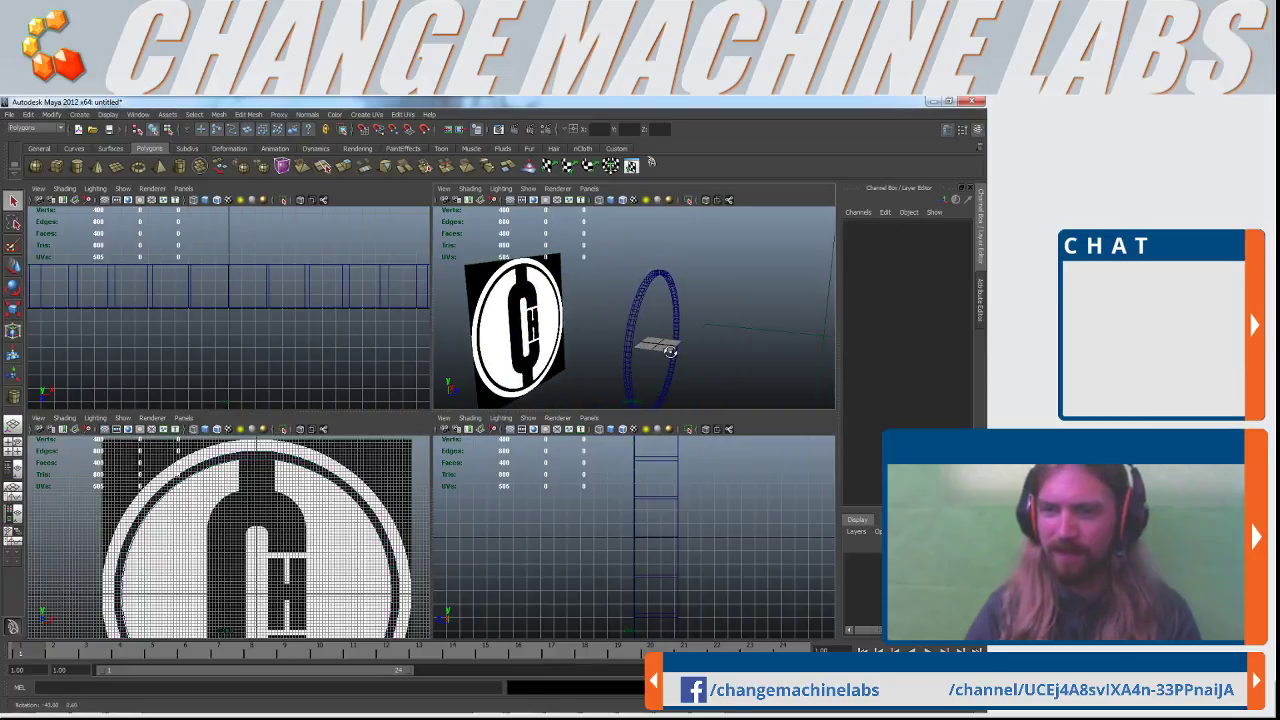
Delete the ring's back and side faces so only the flat front faces remain, and return to object mode
{"action": "key", "text": "space"}
{"action": "scroll", "coordinate": [446, 400], "scroll_direction": "down", "scroll_amount": 5}
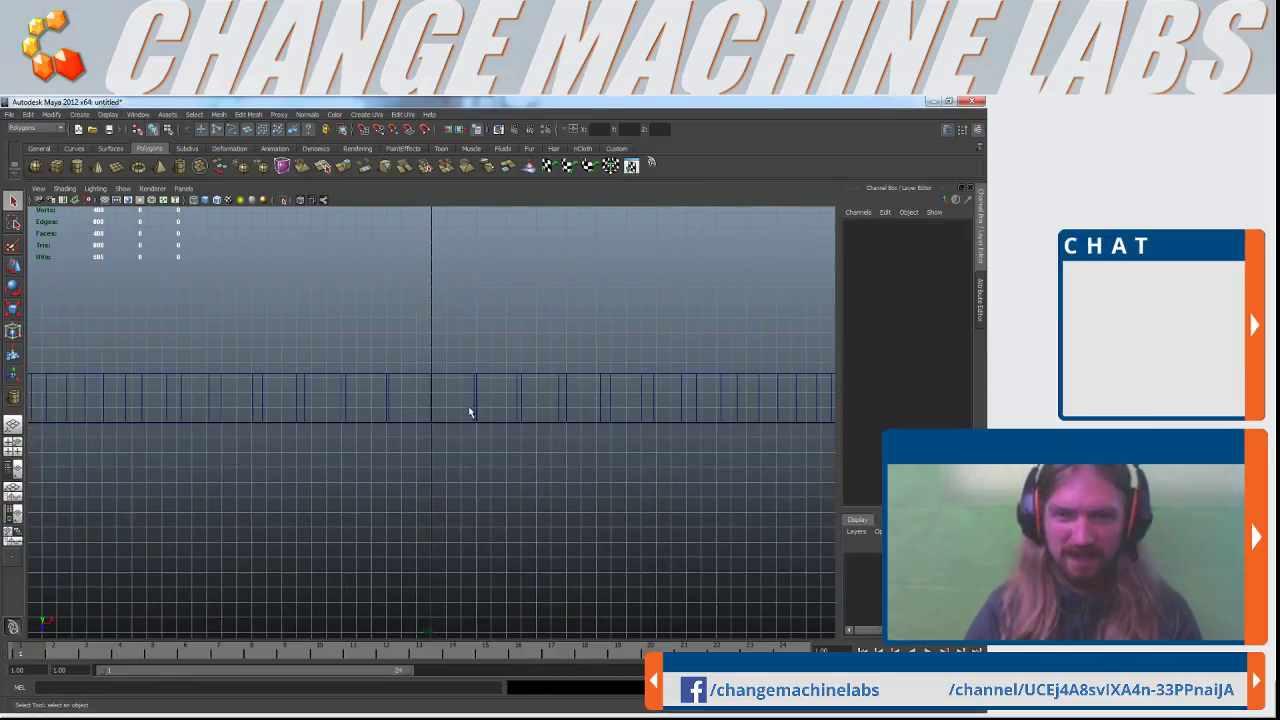
{"action": "left_click", "coordinate": [544, 412]}
{"action": "right_click_drag", "start_coordinate": [544, 412], "coordinate": [244, 377]}
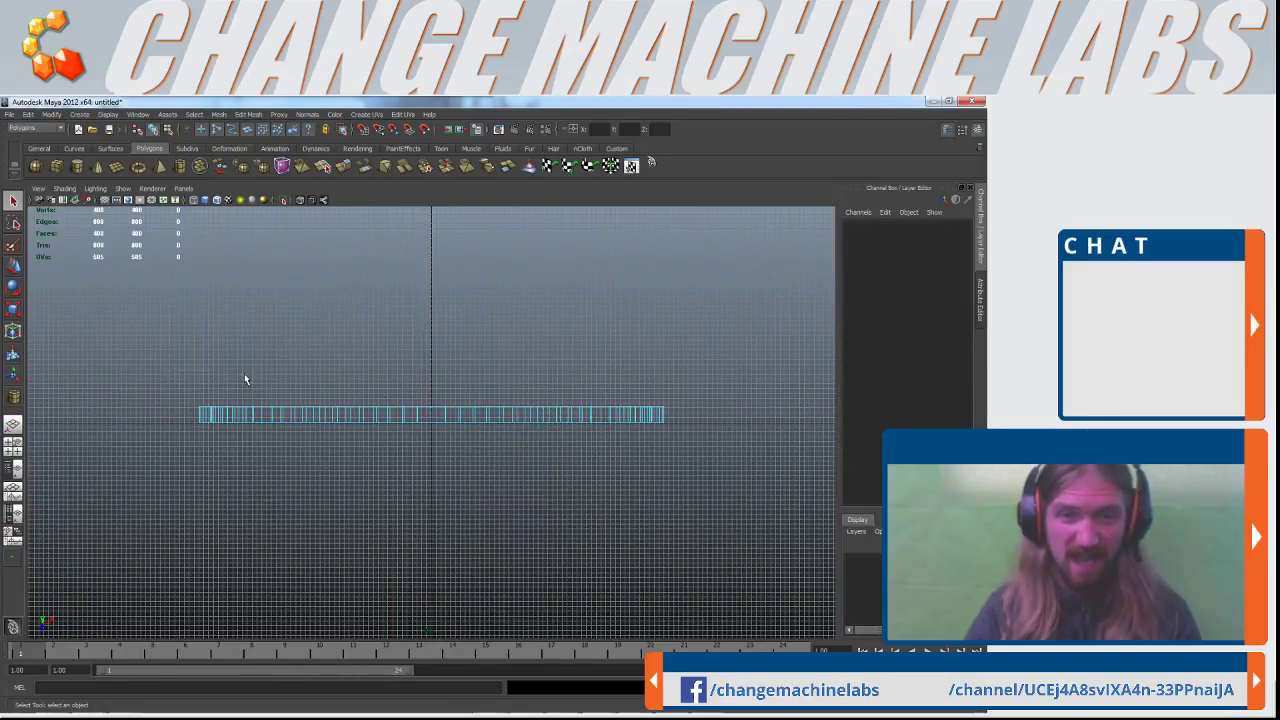
{"action": "left_click_drag", "start_coordinate": [161, 372], "coordinate": [722, 417]}
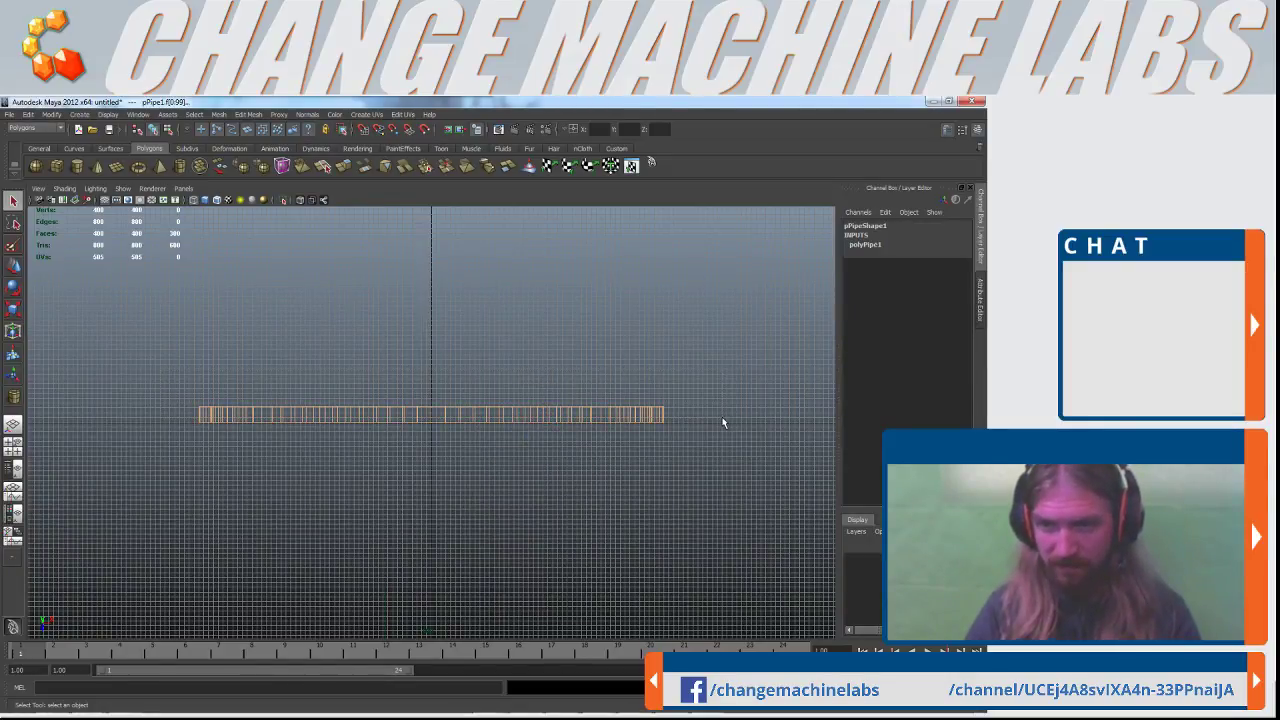
{"action": "key", "text": "Delete"}
{"action": "key", "text": "space"}
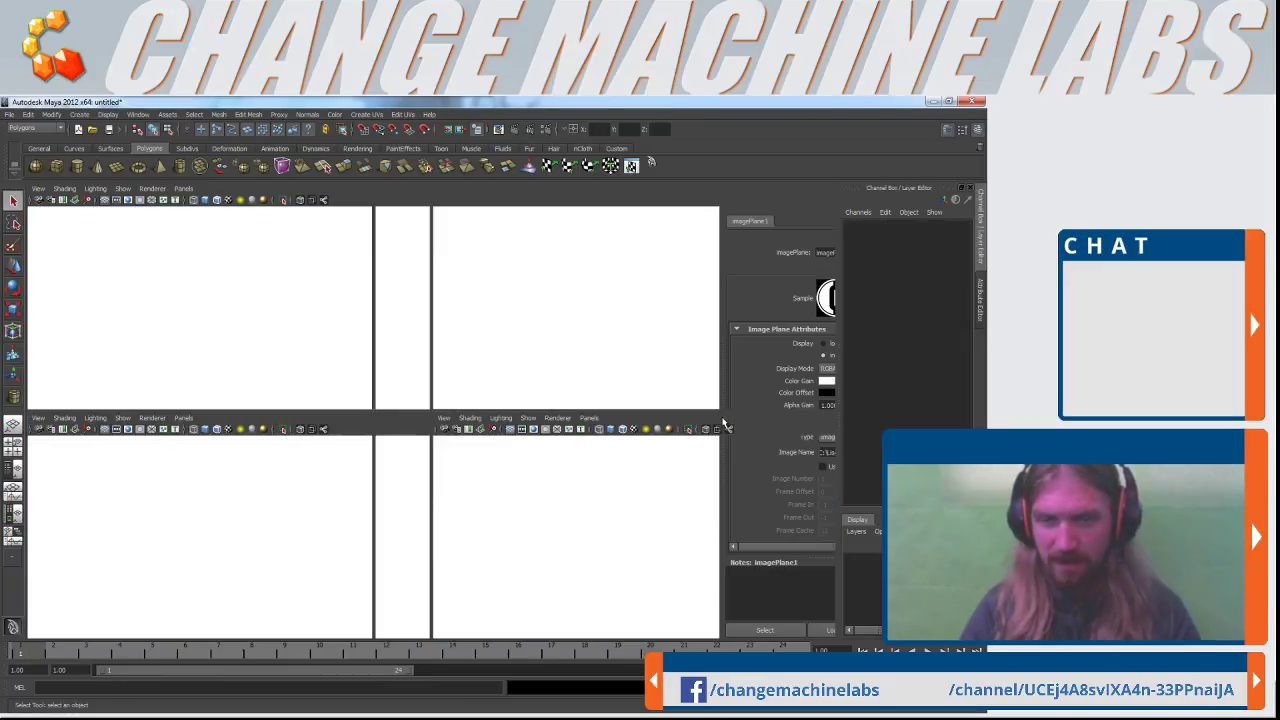
{"action": "key", "text": "space"}
{"action": "left_click_drag", "start_coordinate": [644, 333], "coordinate": [505, 393], "text": "alt"}
{"action": "right_click_drag", "start_coordinate": [515, 377], "coordinate": [545, 359]}
{"action": "left_click", "coordinate": [610, 350]}
Create a second polygon pipe centred at the top of the C's inner slot, radius about 10.4, height about 21.2 and thickness 6.1
{"action": "key", "text": "space"}
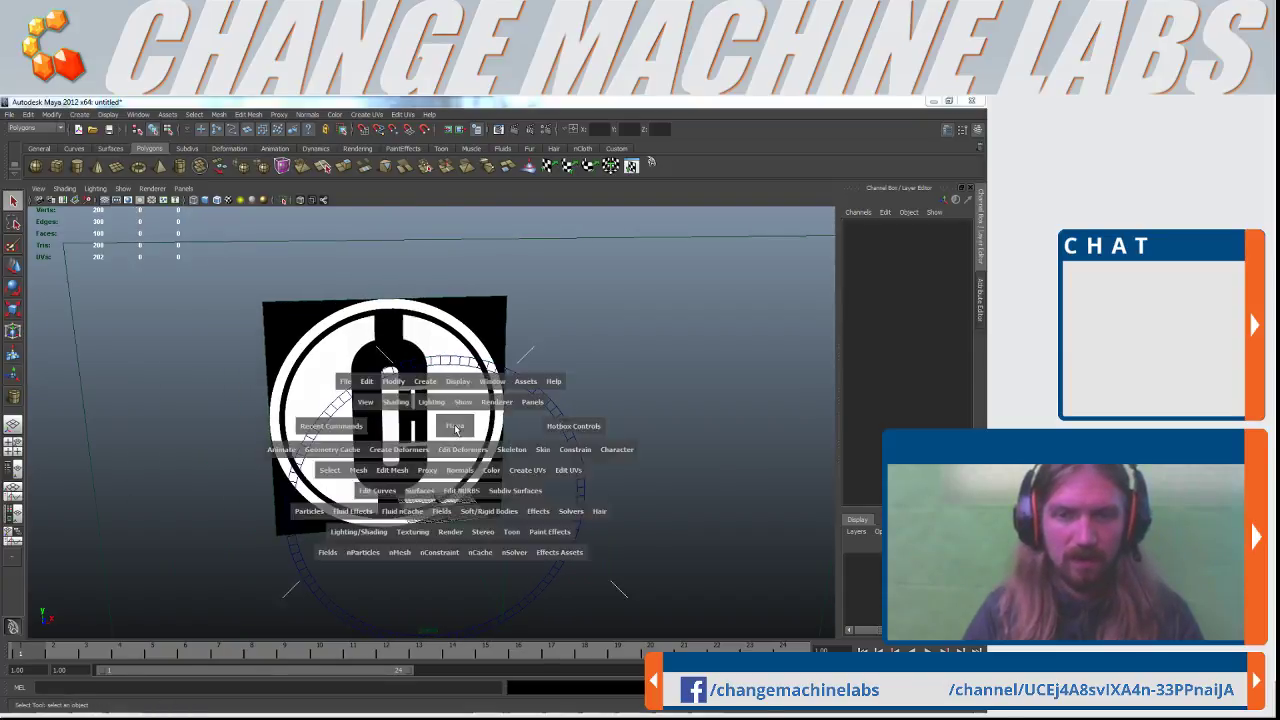
{"action": "key", "text": "space"}
{"action": "scroll", "coordinate": [440, 405], "scroll_direction": "up", "scroll_amount": 2}
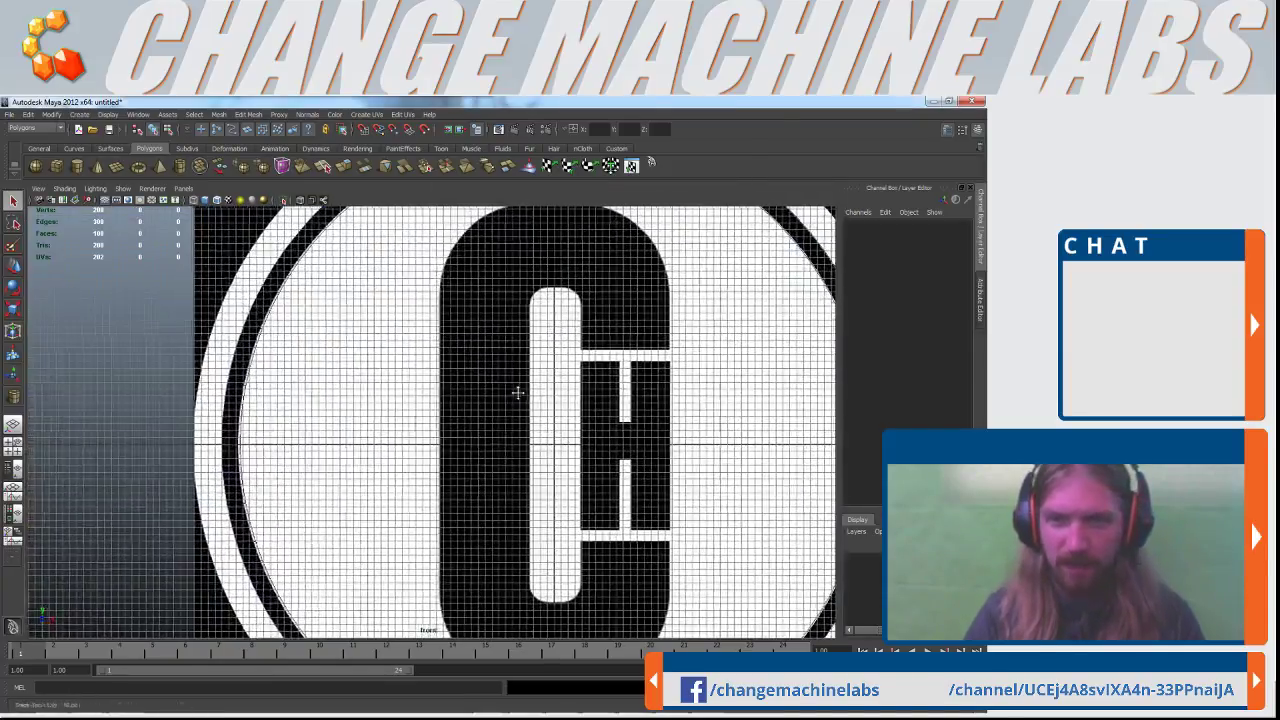
{"action": "middle_click_drag", "start_coordinate": [514, 391], "coordinate": [394, 452], "text": "alt"}
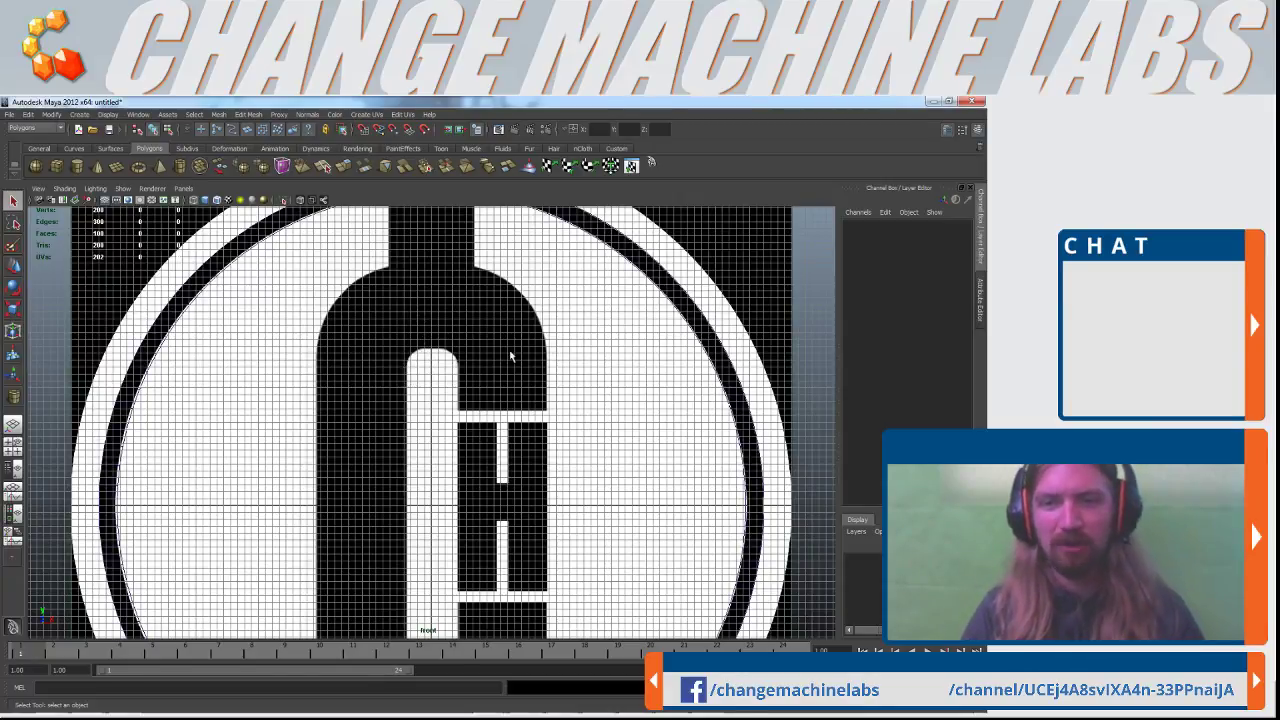
{"action": "left_click", "coordinate": [180, 166]}
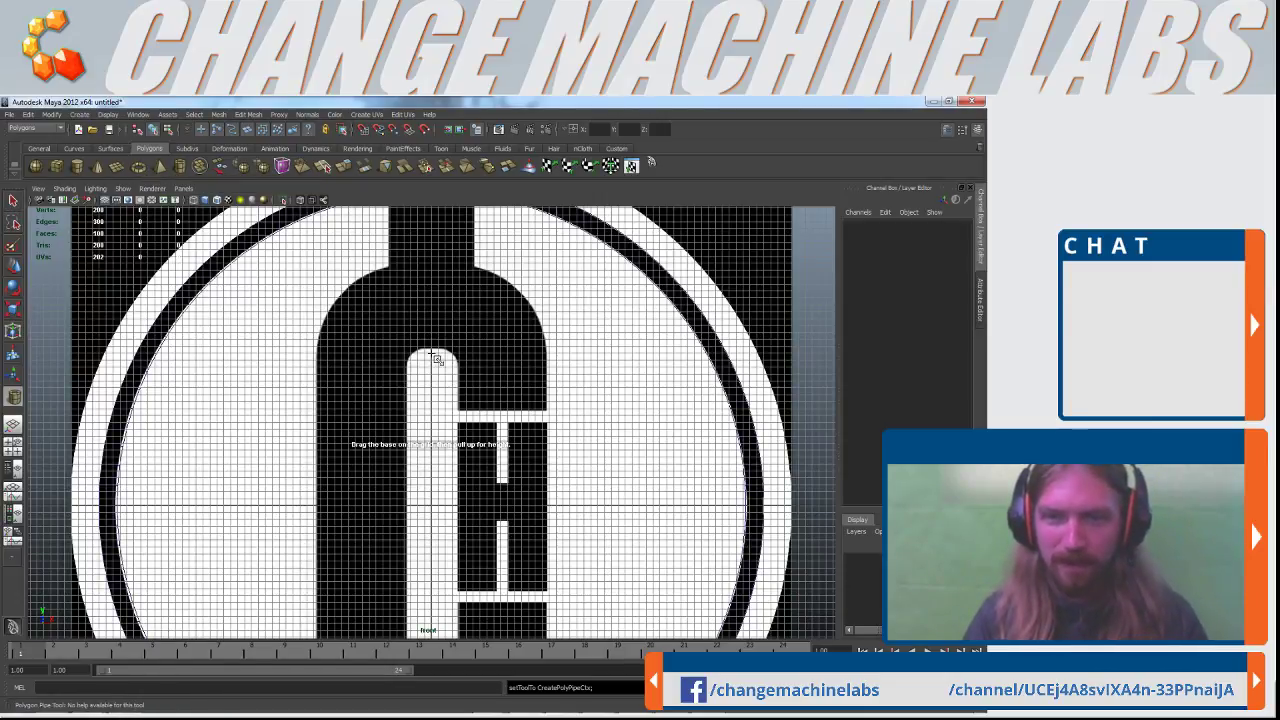
{"action": "left_click_drag", "start_coordinate": [436, 358], "coordinate": [499, 379]}
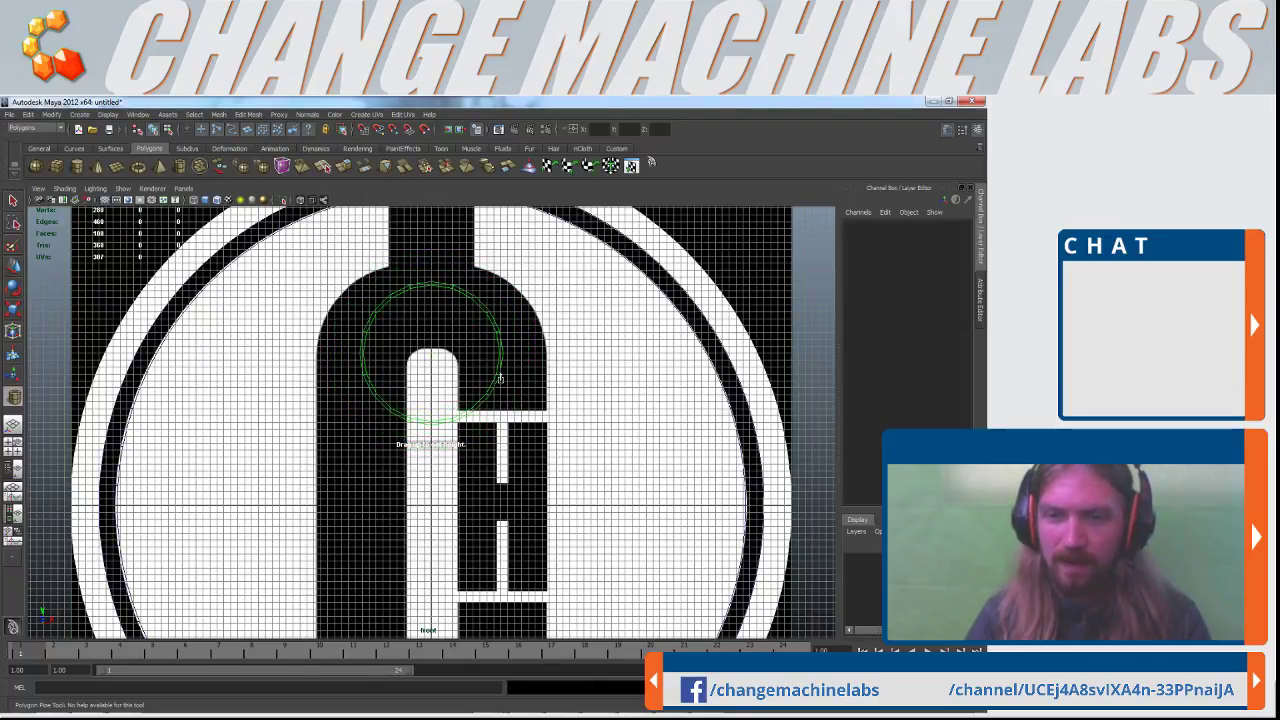
{"action": "key", "text": "space"}
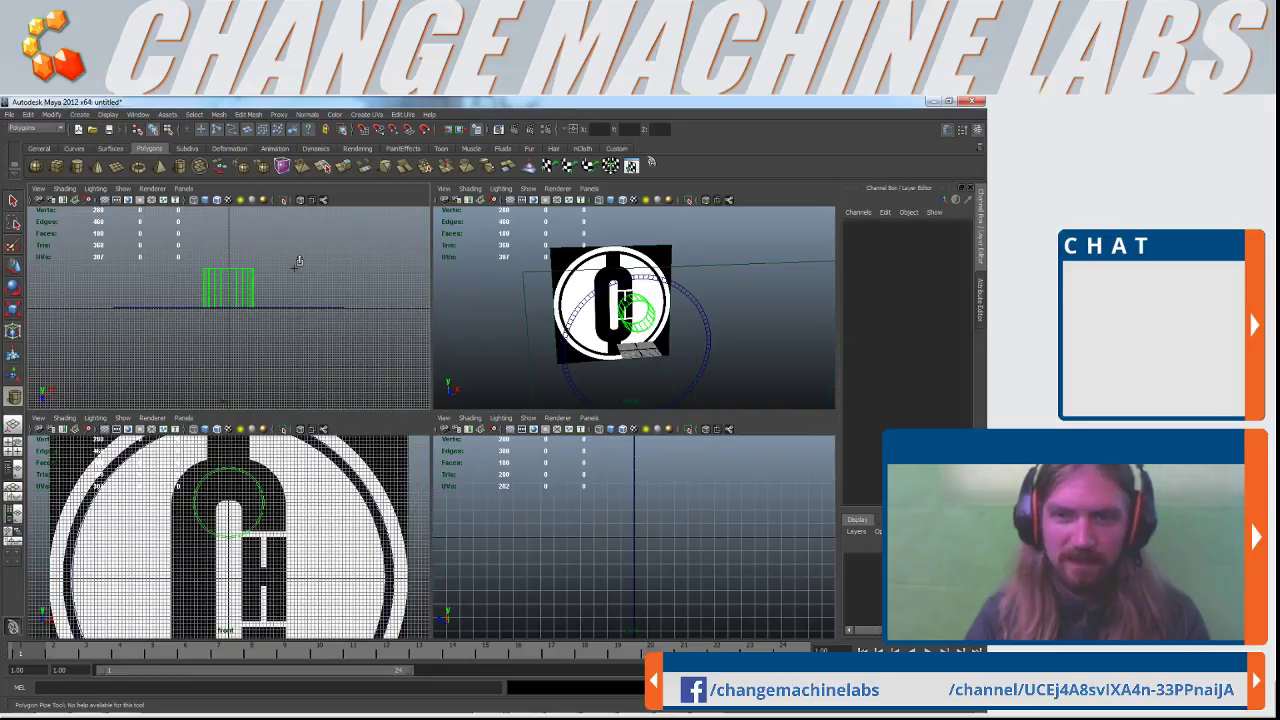
{"action": "key", "text": "space"}
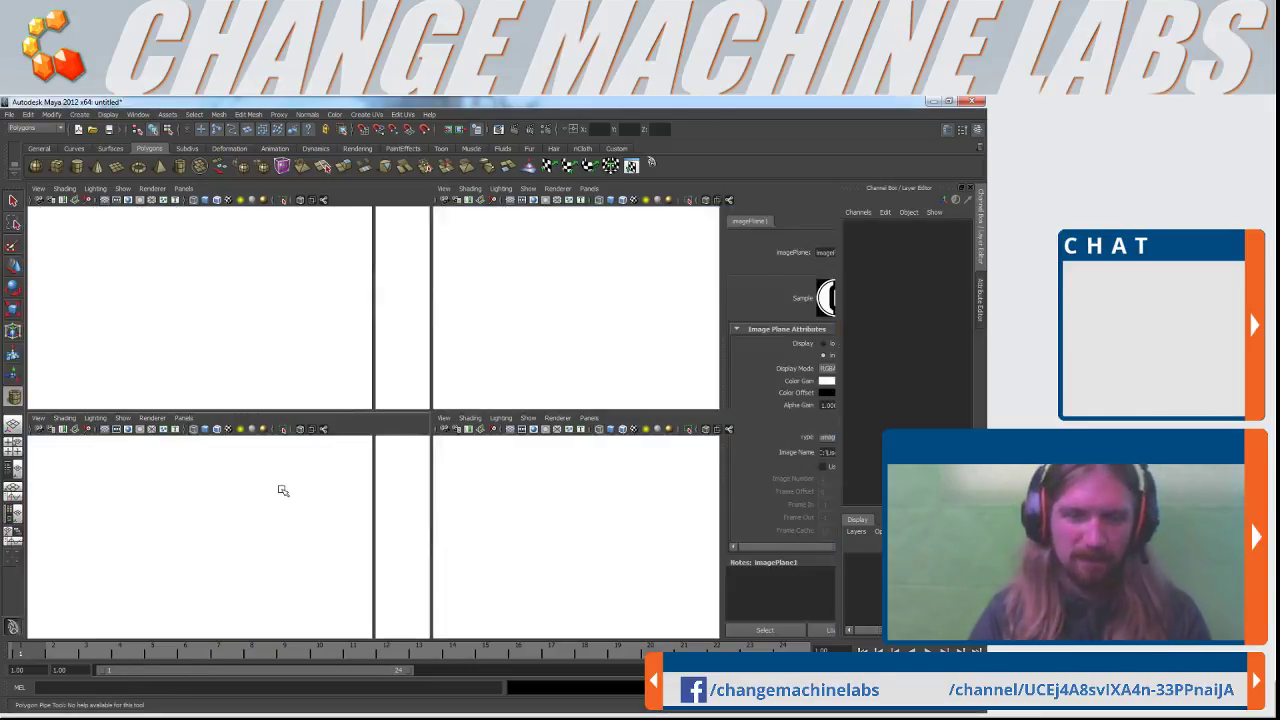
{"action": "left_click_drag", "start_coordinate": [521, 406], "coordinate": [514, 366]}
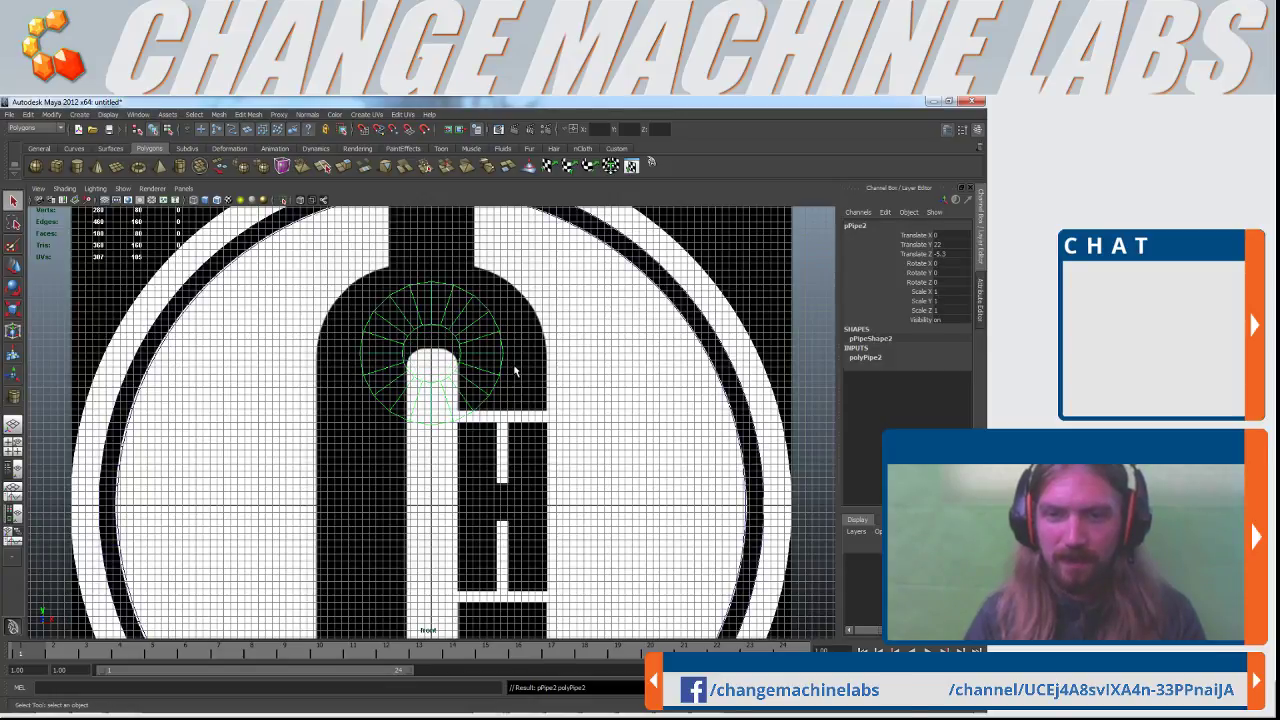
Lower the new pipe to about Y 18.86 over the inner slot and reduce its radius to about 8
{"action": "scroll", "coordinate": [560, 440], "scroll_direction": "up", "scroll_amount": 4}
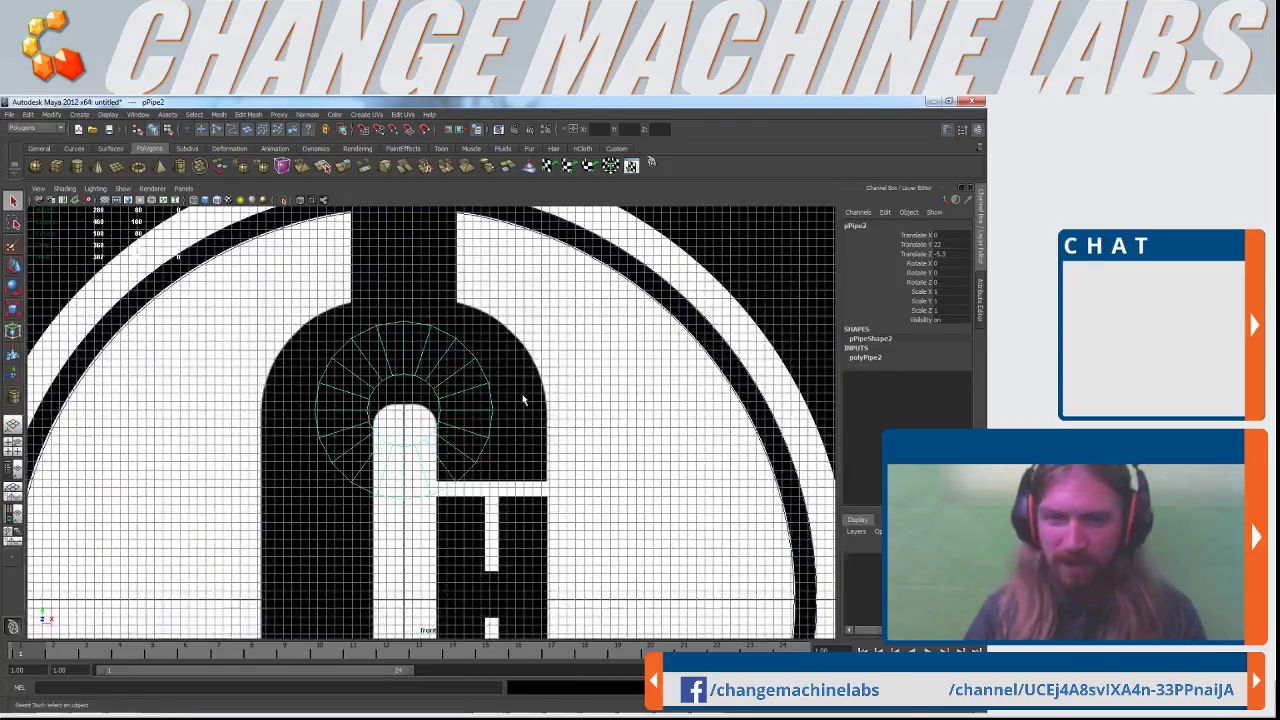
{"action": "left_click", "coordinate": [923, 244]}
{"action": "key", "text": "w"}
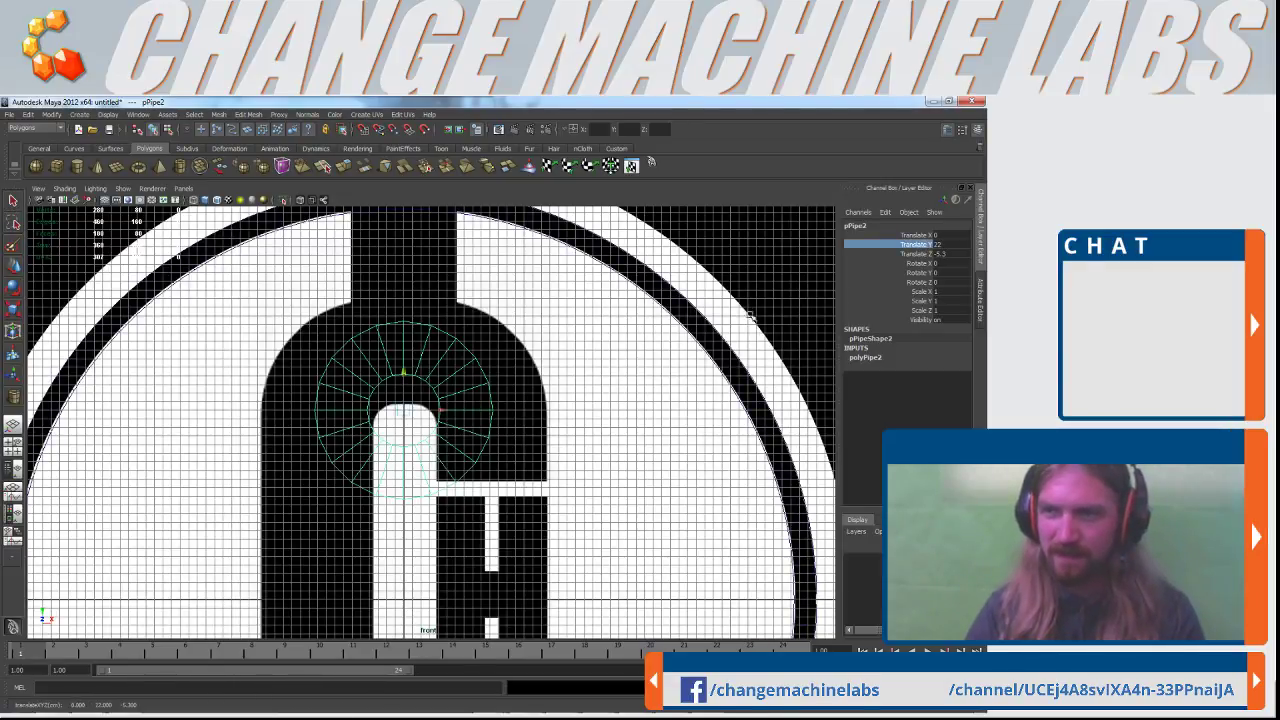
{"action": "left_click_drag", "start_coordinate": [404, 376], "coordinate": [412, 402]}
{"action": "key", "text": "q"}
{"action": "left_click", "coordinate": [866, 357]}
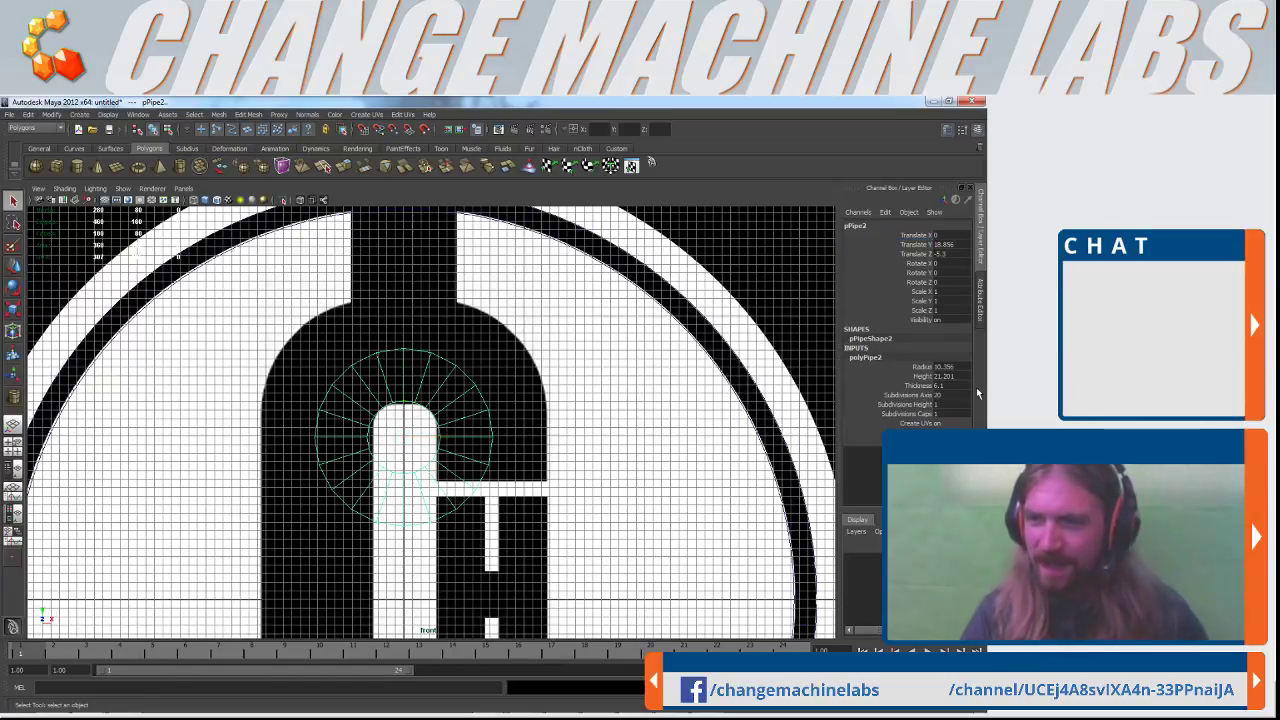
{"action": "left_click", "coordinate": [915, 366]}
{"action": "middle_click_drag", "start_coordinate": [800, 403], "coordinate": [684, 408]}
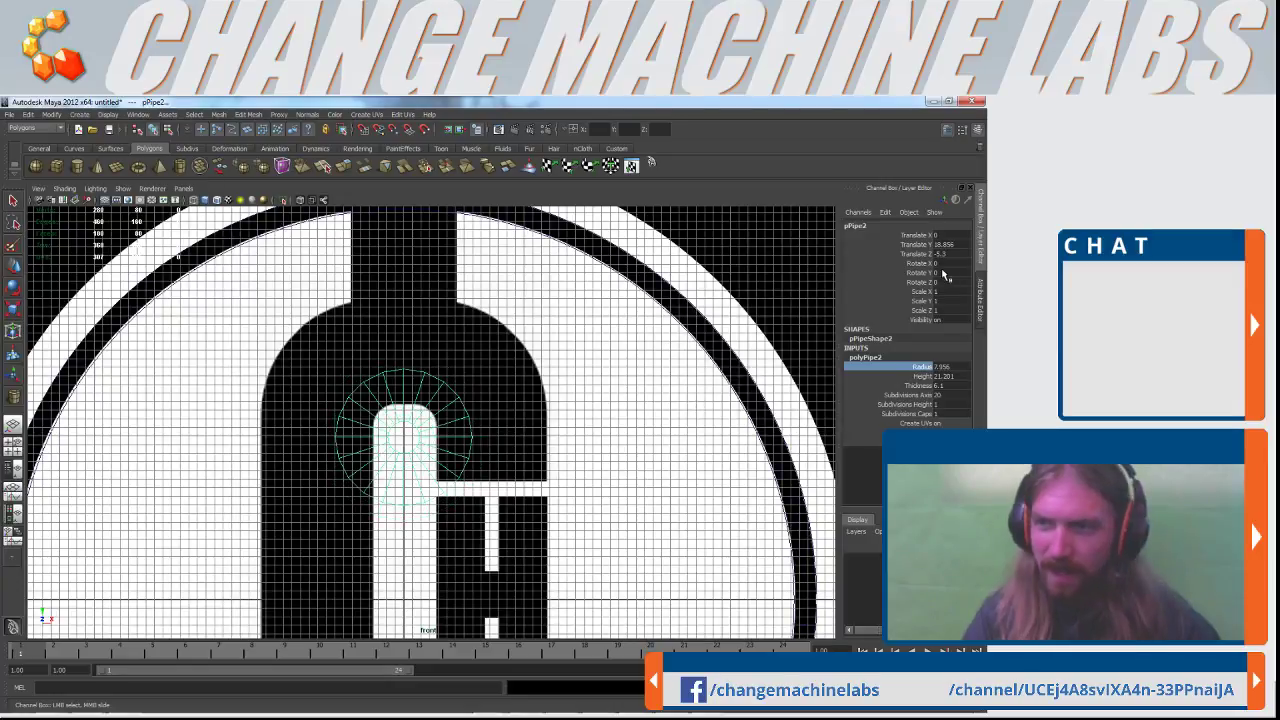
Reposition the pipe around the rounded top of the inner slot at about X -0.96, Y 20.29
{"action": "left_click", "coordinate": [922, 258]}
{"action": "key", "text": "w"}
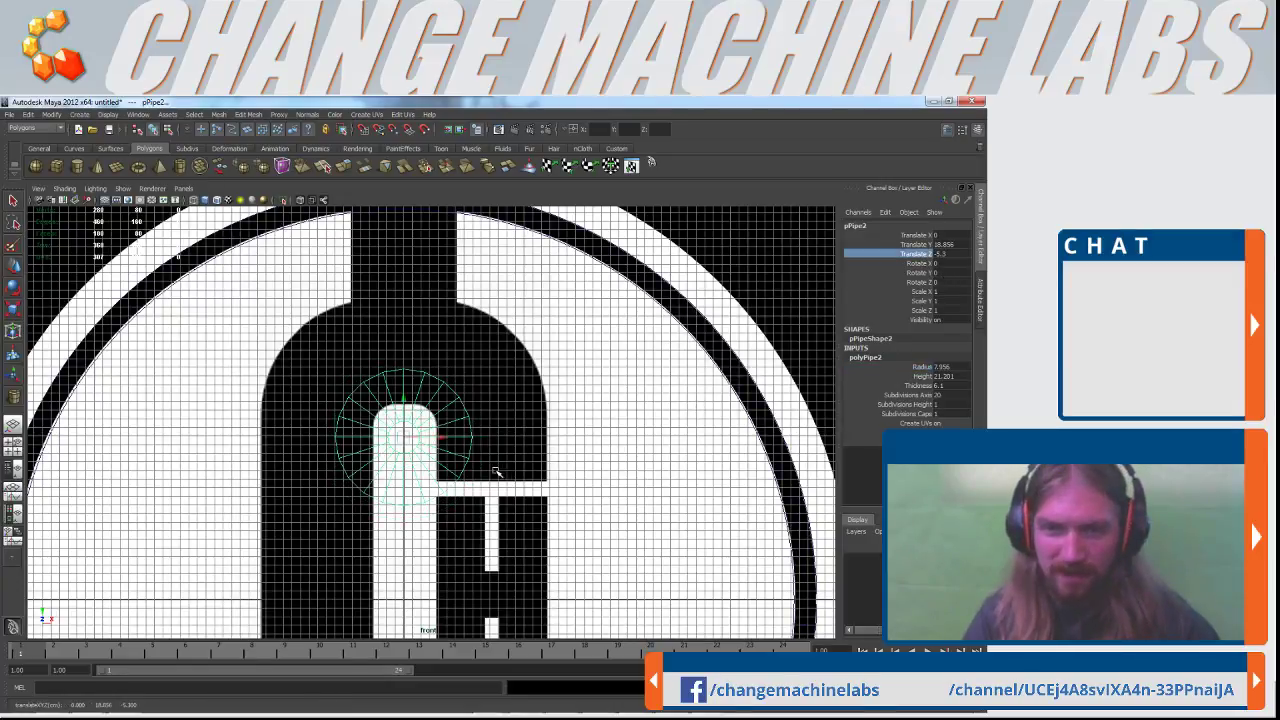
{"action": "mouse_move", "coordinate": [405, 399]}
{"action": "left_mouse_down"}
{"action": "mouse_move", "coordinate": [406, 372]}
{"action": "mouse_move", "coordinate": [411, 383]}
{"action": "left_mouse_up"}
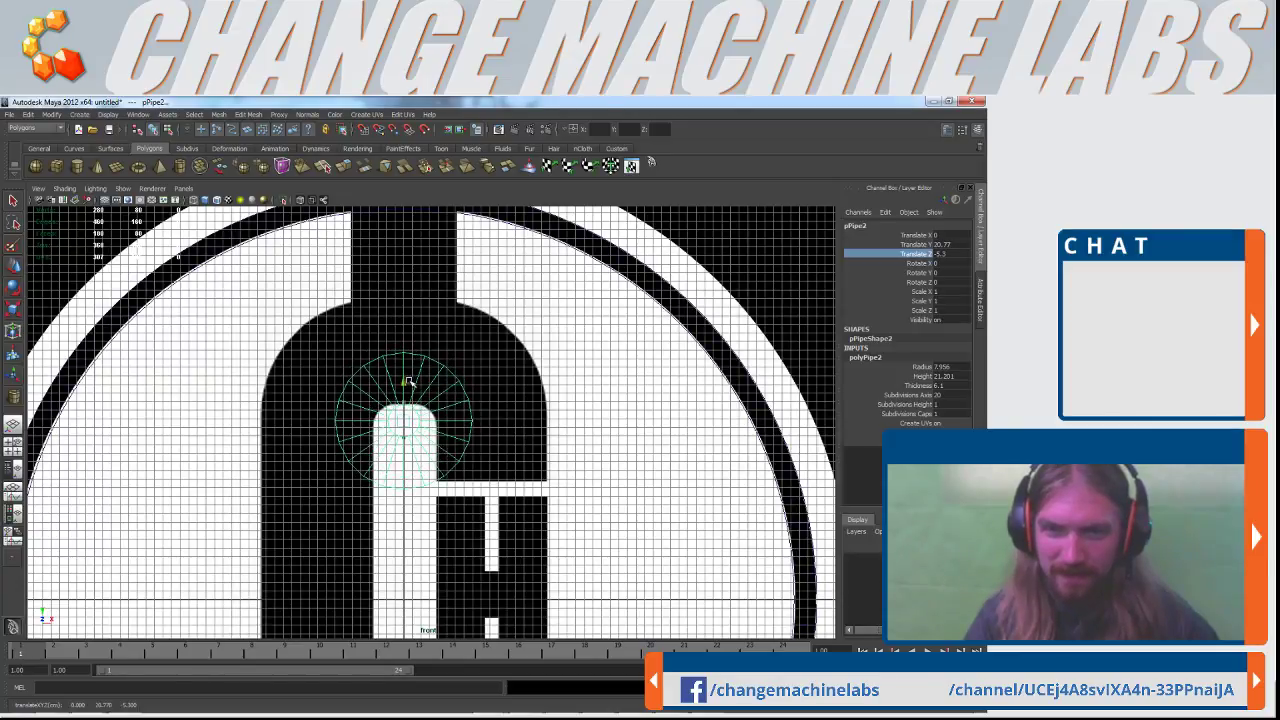
{"action": "left_click_drag", "start_coordinate": [443, 421], "coordinate": [436, 420]}
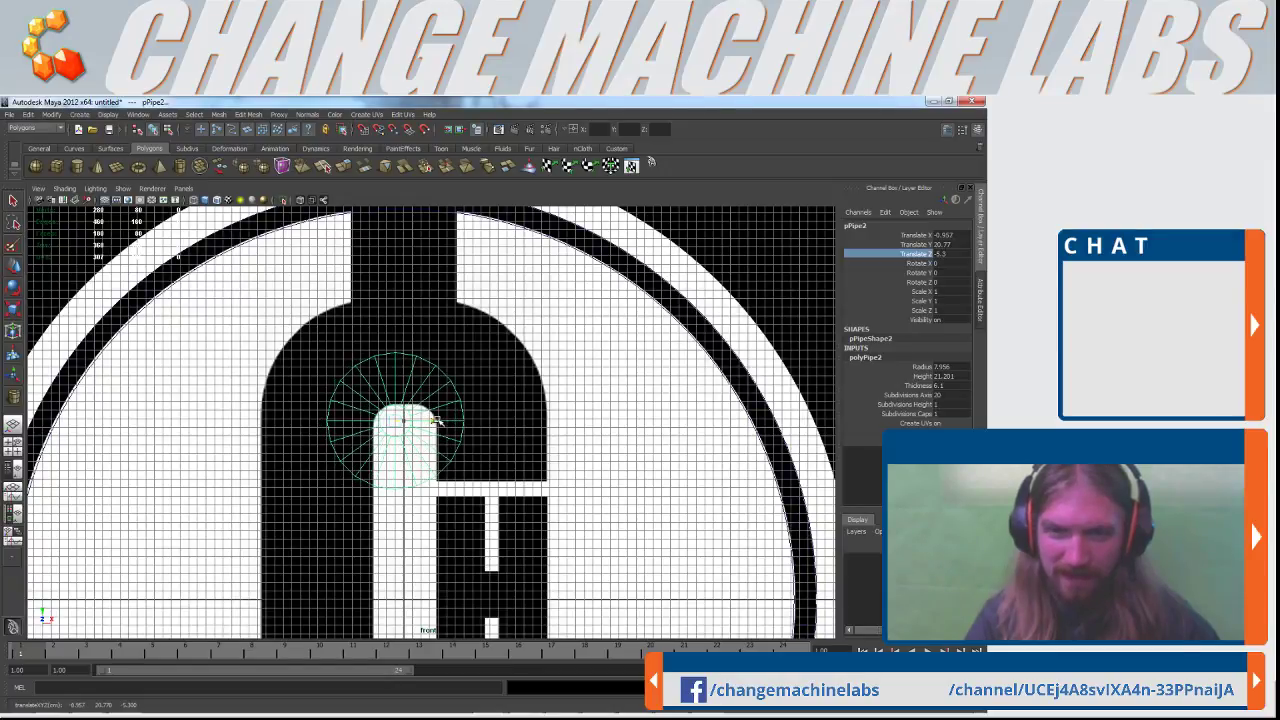
{"action": "left_click_drag", "start_coordinate": [395, 380], "coordinate": [395, 386]}
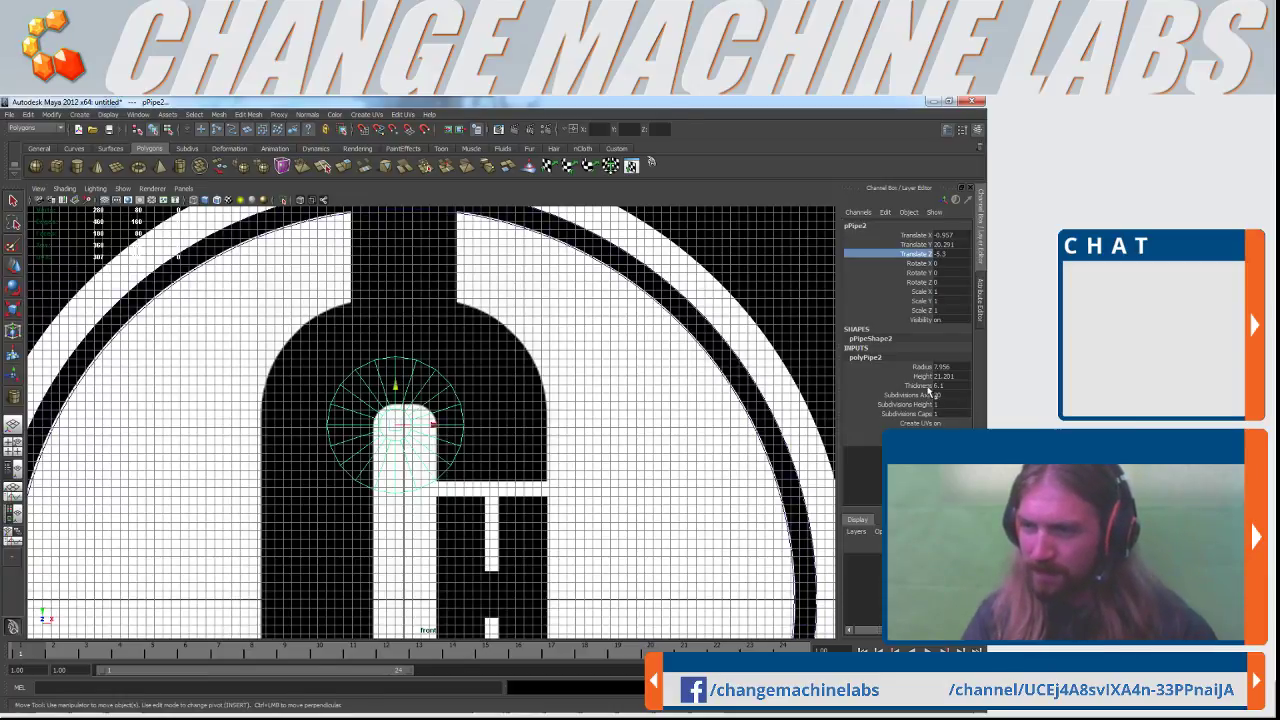
Set the pipe's thickness to 5 and enlarge its radius to about 16 to reach the C's outer edge
{"action": "left_click", "coordinate": [925, 385]}
{"action": "middle_click_drag", "start_coordinate": [677, 420], "coordinate": [622, 419]}
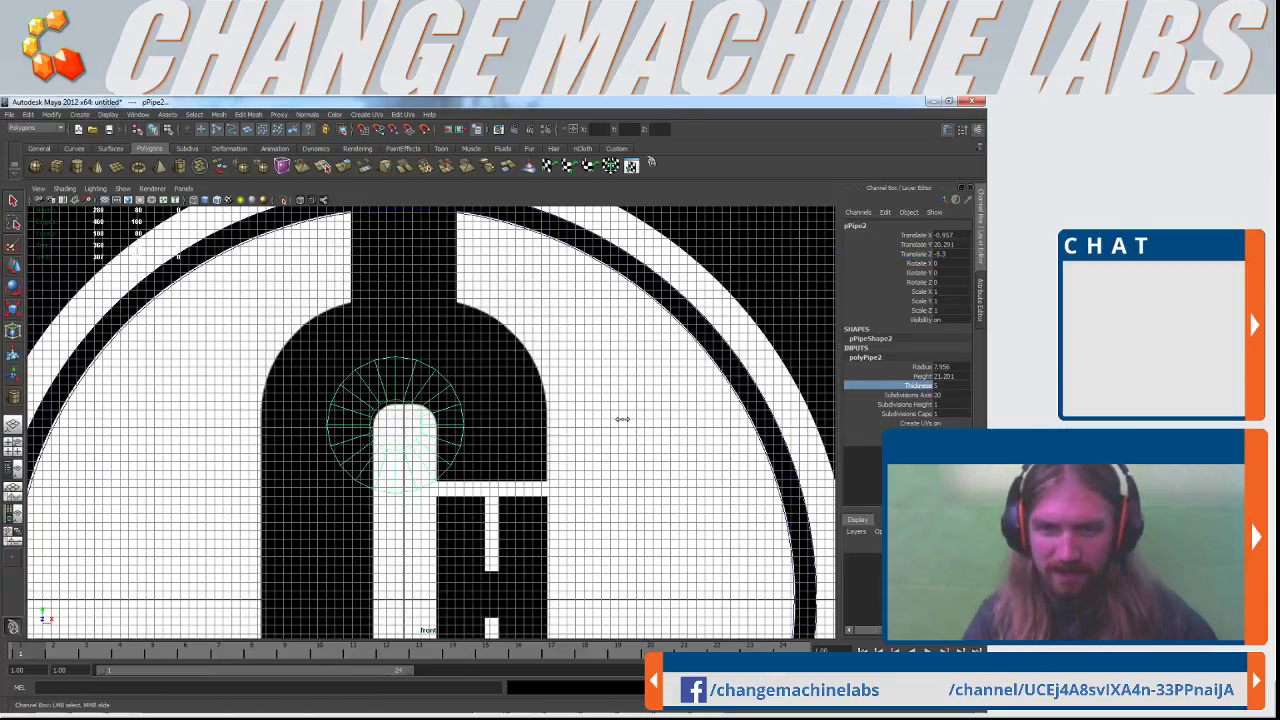
{"action": "left_click", "coordinate": [918, 367]}
{"action": "middle_click_drag", "start_coordinate": [729, 419], "coordinate": [665, 452]}
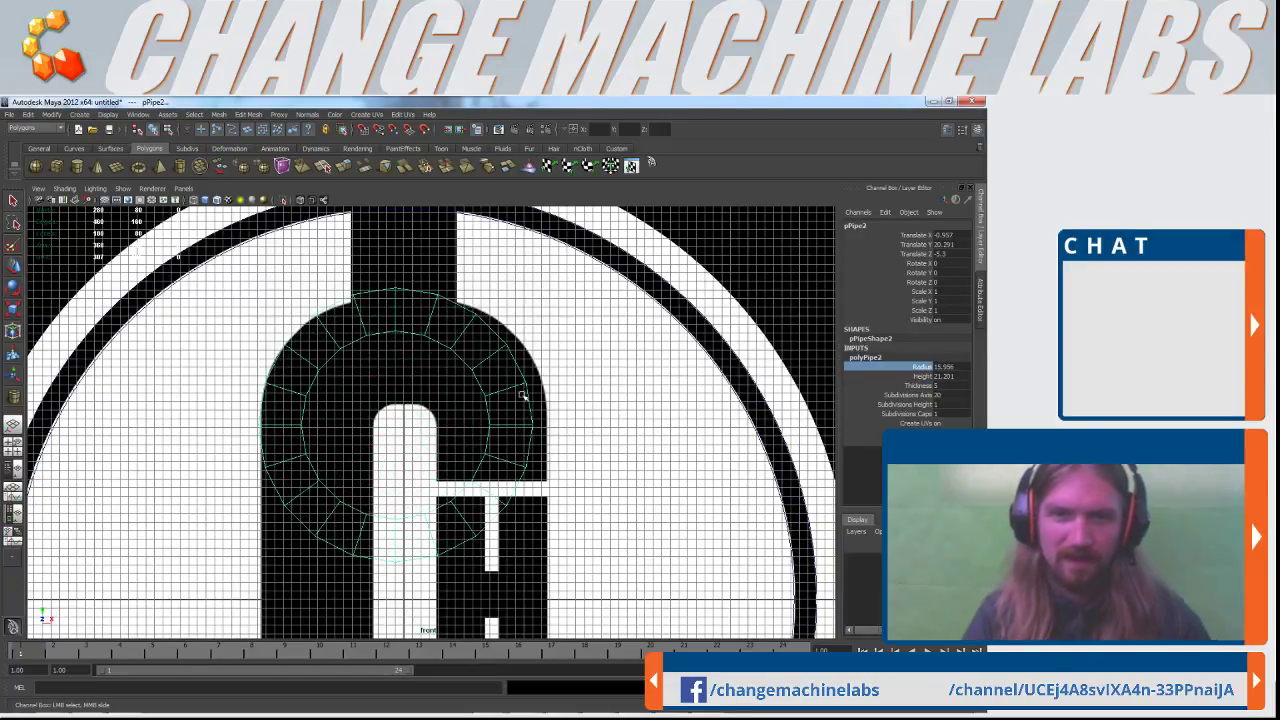
Scale the pipe uniformly to about 0.814 and move it to about X -3.4, Y 21.9 against the C's upper-left outer curve
{"action": "key", "text": "w"}
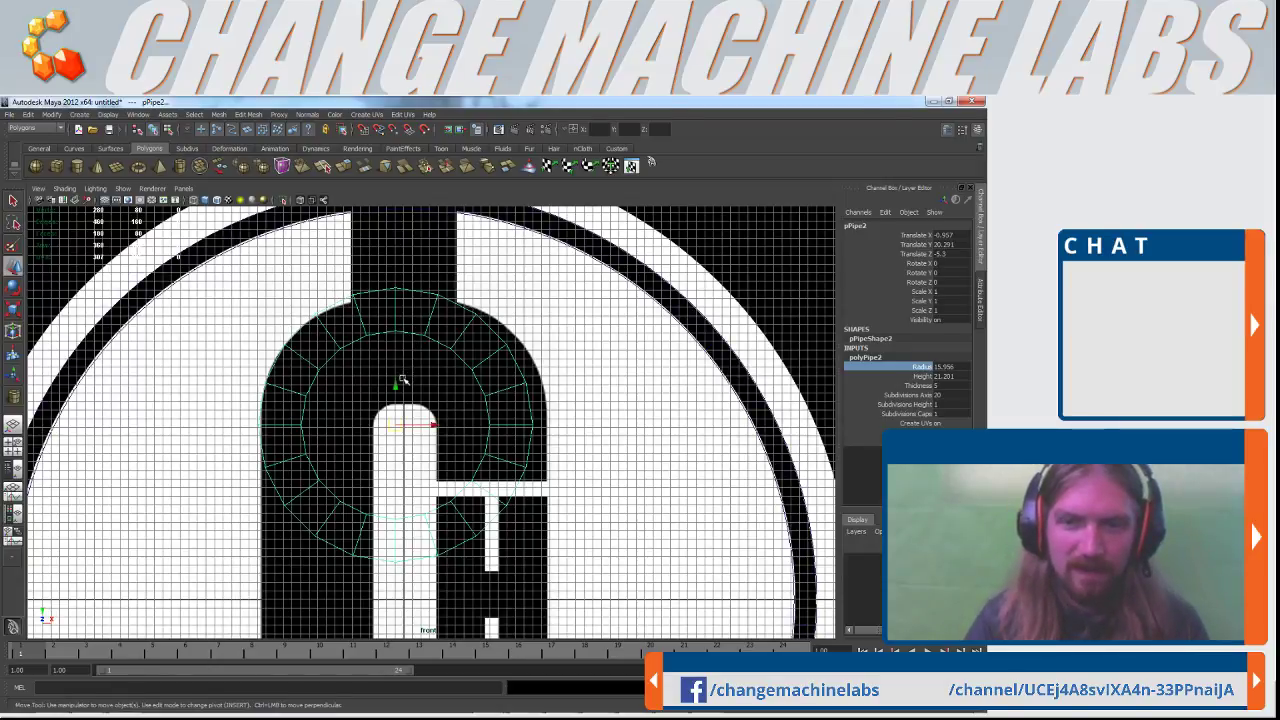
{"action": "left_click_drag", "start_coordinate": [394, 390], "coordinate": [396, 397]}
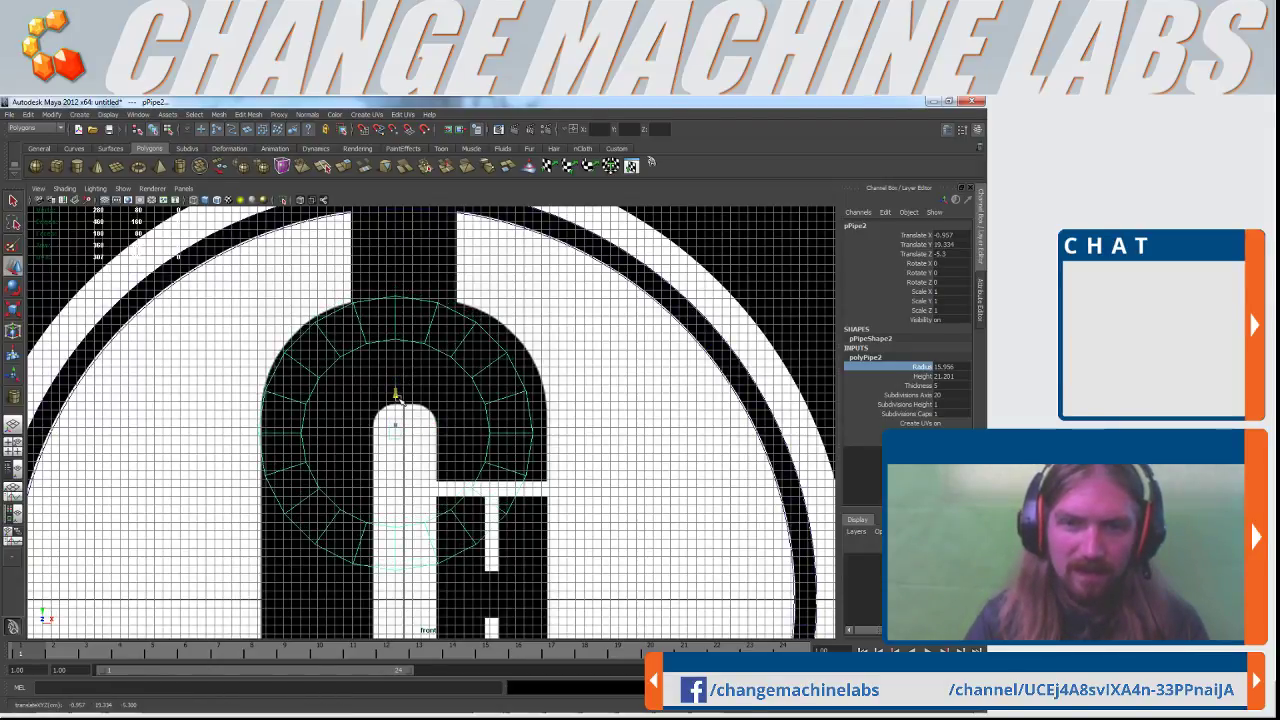
{"action": "left_click_drag", "start_coordinate": [433, 434], "coordinate": [432, 437]}
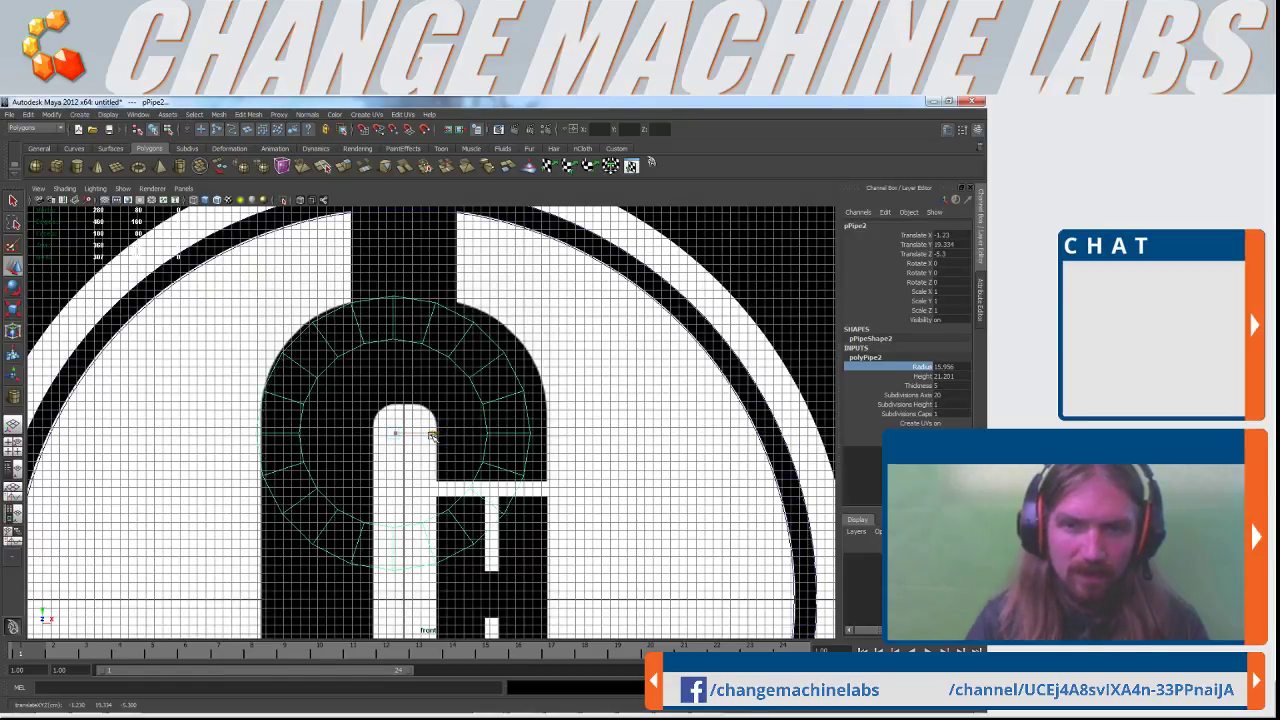
{"action": "key", "text": "e"}
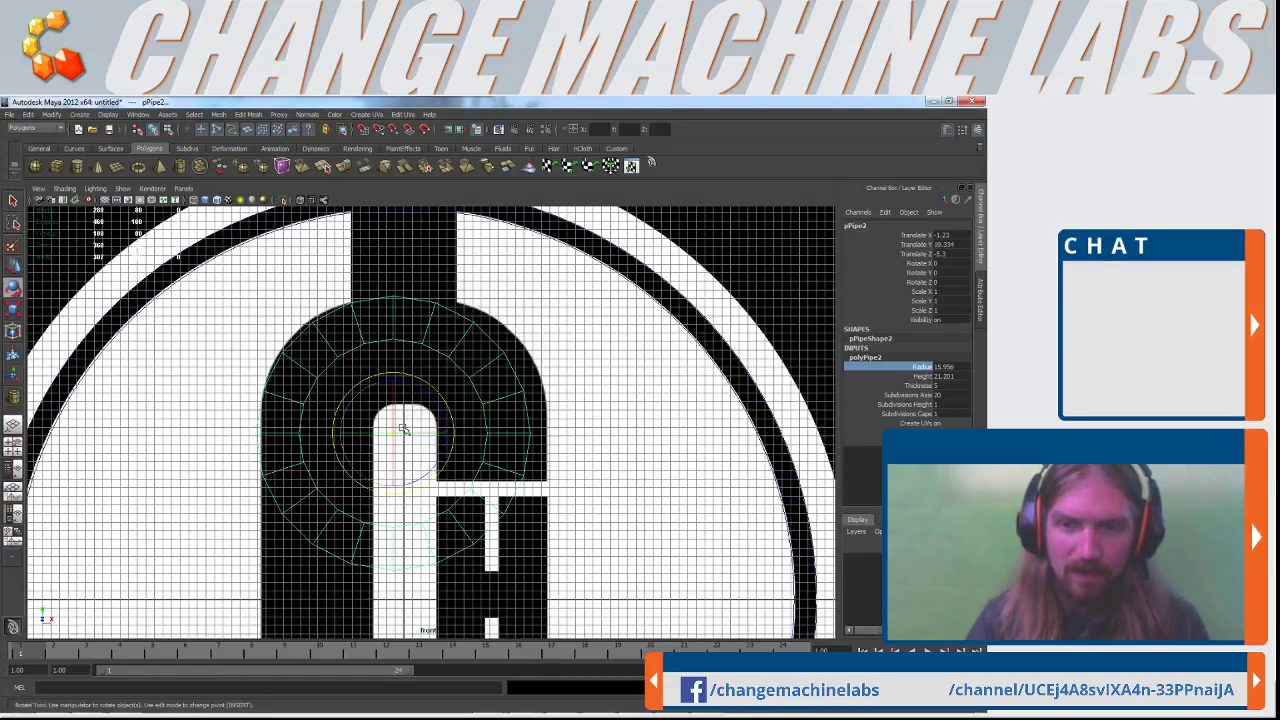
{"action": "key", "text": "r"}
{"action": "left_click_drag", "start_coordinate": [395, 432], "coordinate": [391, 373]}
{"action": "key", "text": "w"}
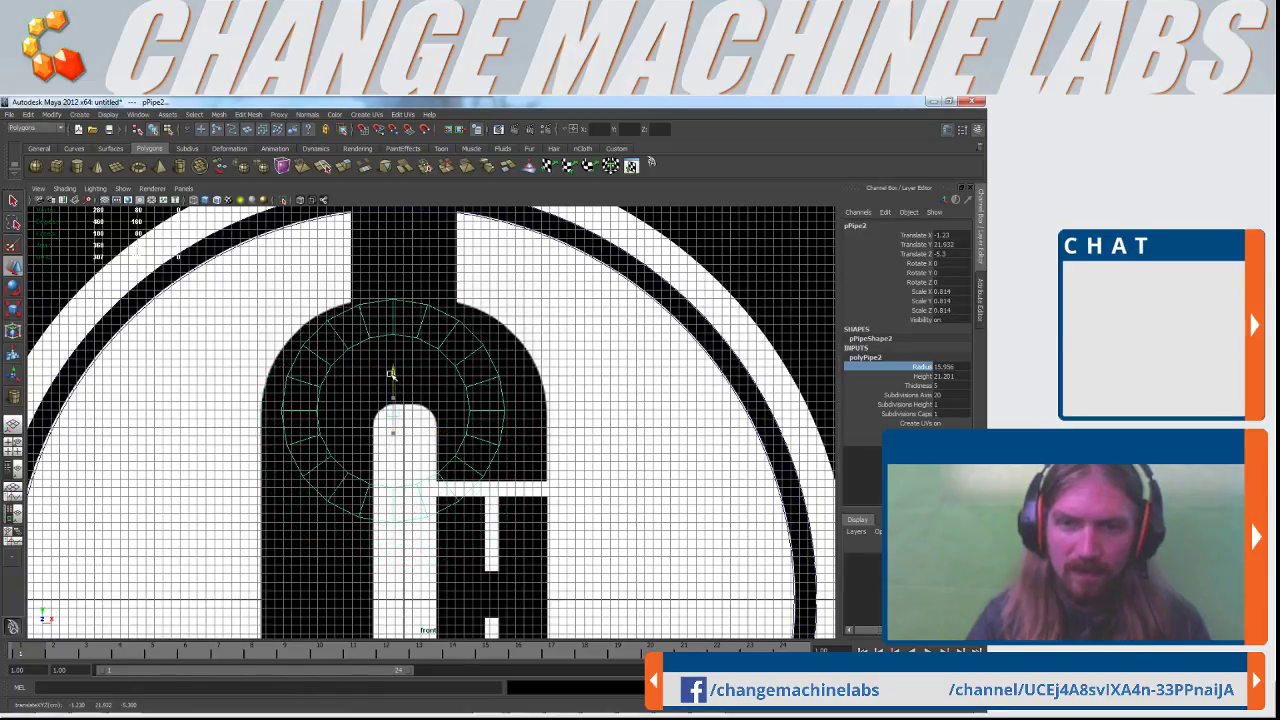
{"action": "left_click_drag", "start_coordinate": [438, 411], "coordinate": [416, 420]}
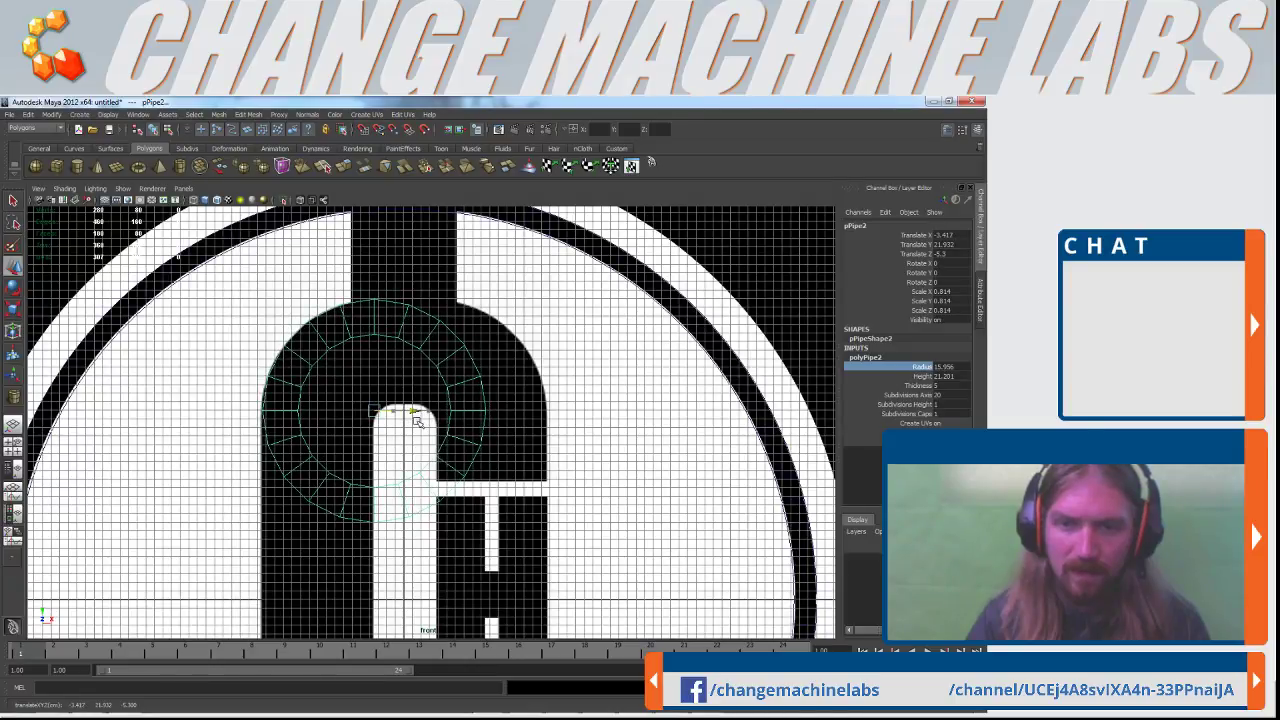
Refine the pipe's fit to the C's corner with scale 0.805 at about X -3.69, and set its thickness to 10.3
{"action": "key", "text": "r"}
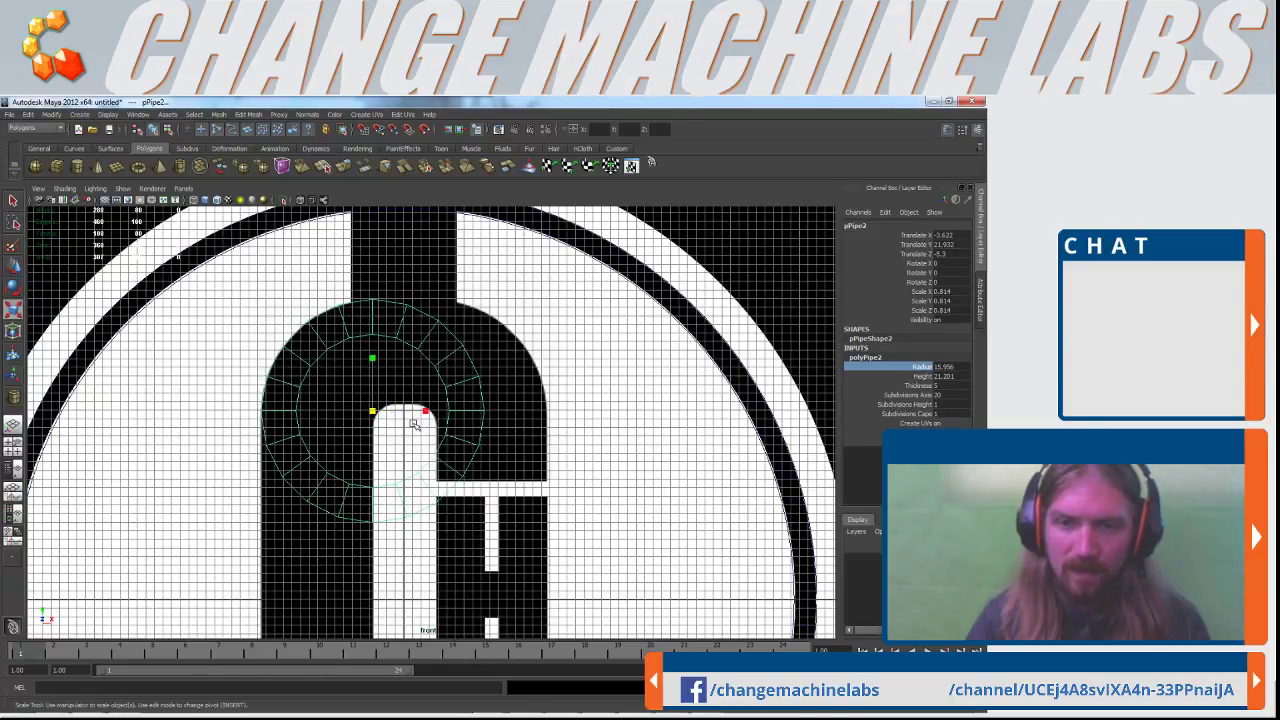
{"action": "left_click_drag", "start_coordinate": [372, 413], "coordinate": [413, 413]}
{"action": "key", "text": "w"}
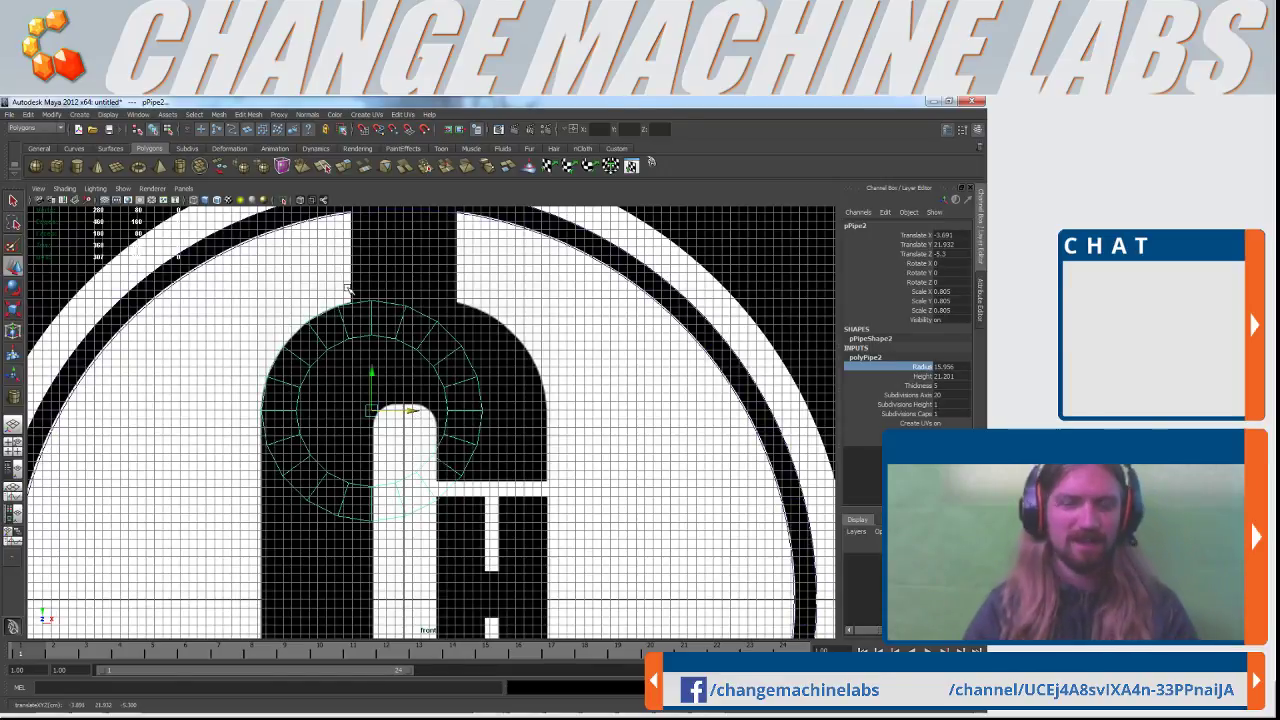
{"action": "left_click", "coordinate": [916, 386]}
{"action": "middle_click_drag", "start_coordinate": [733, 425], "coordinate": [615, 431]}
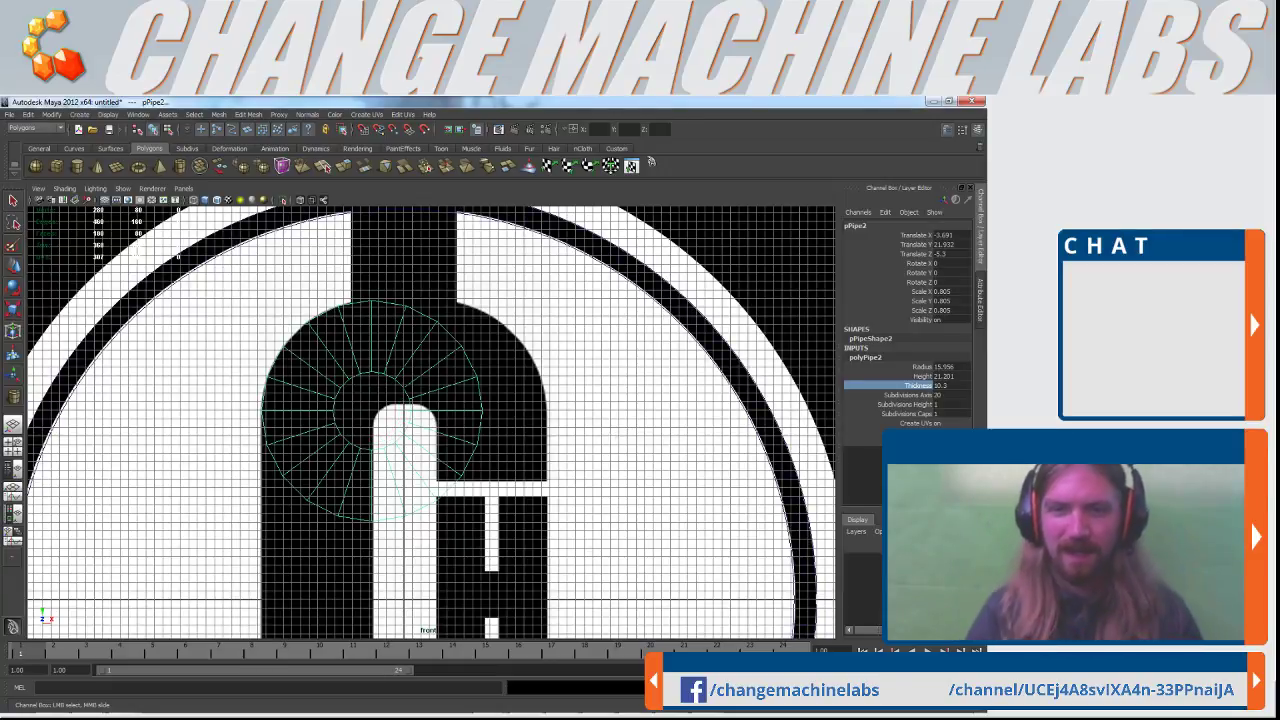
Set the pipe's thickness to 12.4 and delete all its faces outside the upper-left quarter
{"action": "right_click_drag", "start_coordinate": [383, 375], "coordinate": [379, 374]}
{"action": "mouse_move", "coordinate": [489, 408]}
{"action": "middle_mouse_down"}
{"action": "mouse_move", "coordinate": [470, 409]}
{"action": "mouse_move", "coordinate": [481, 410]}
{"action": "middle_mouse_up"}
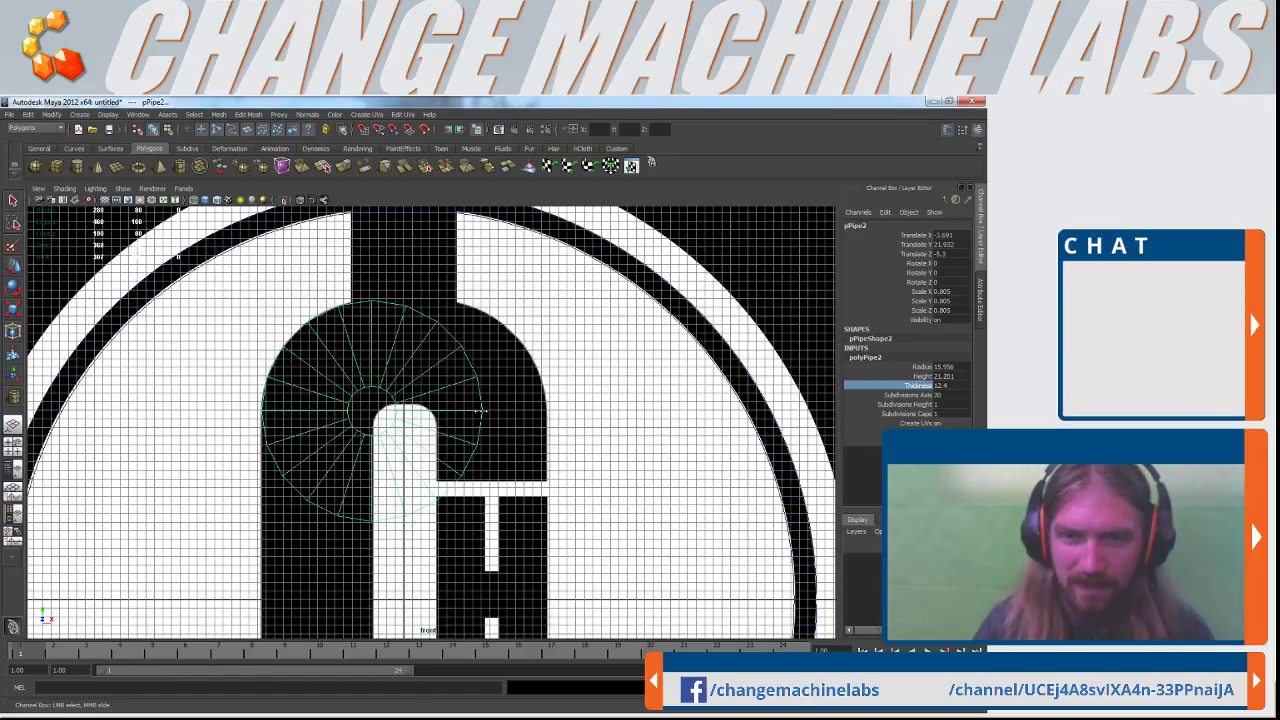
{"action": "right_click_drag", "start_coordinate": [404, 332], "coordinate": [405, 358]}
{"action": "key", "text": "w"}
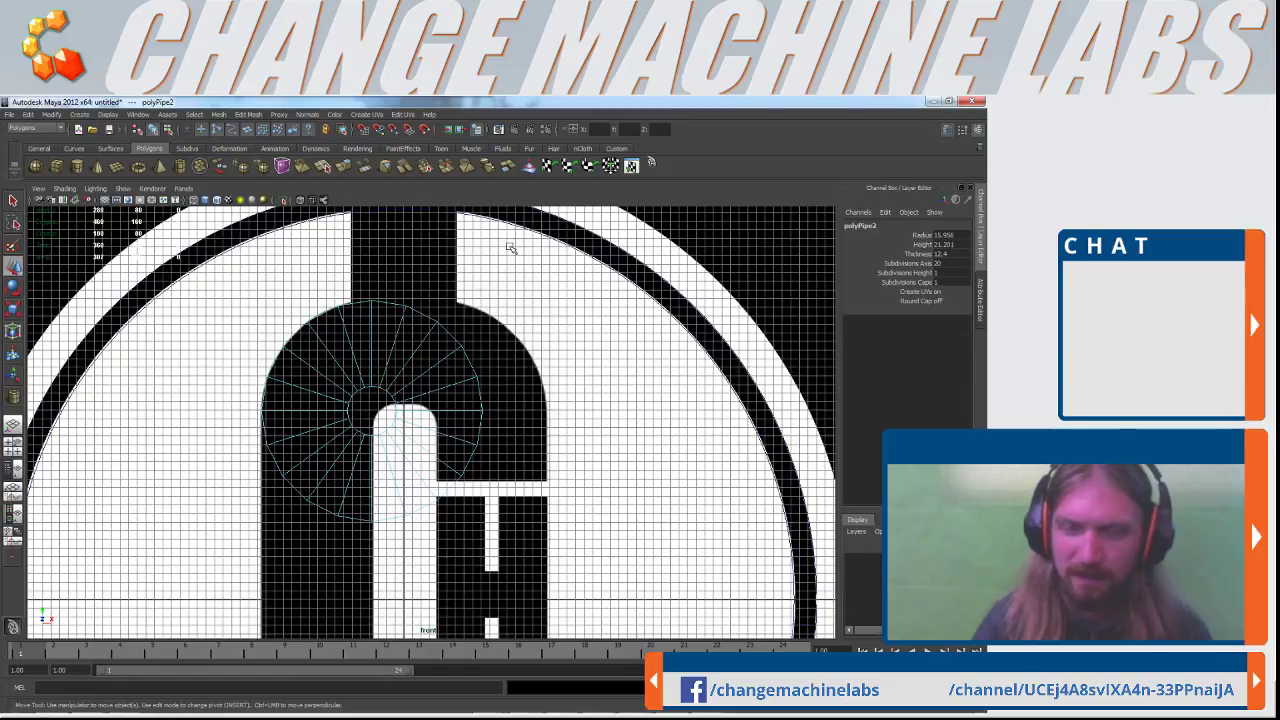
{"action": "left_click_drag", "start_coordinate": [512, 246], "coordinate": [435, 465]}
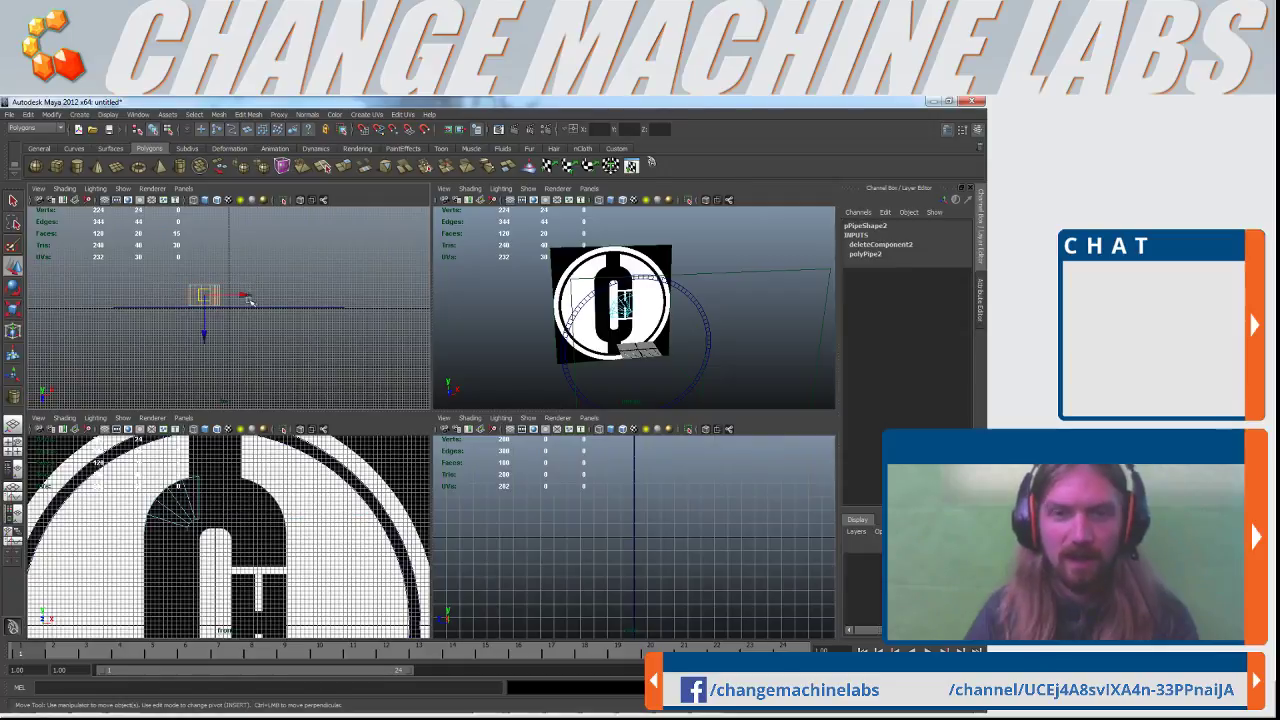
Delete the quarter pipe's depth and back faces so only the flat front faces remain, and return to object selection
{"action": "left_click", "coordinate": [246, 297]}
{"action": "left_click", "coordinate": [686, 345]}
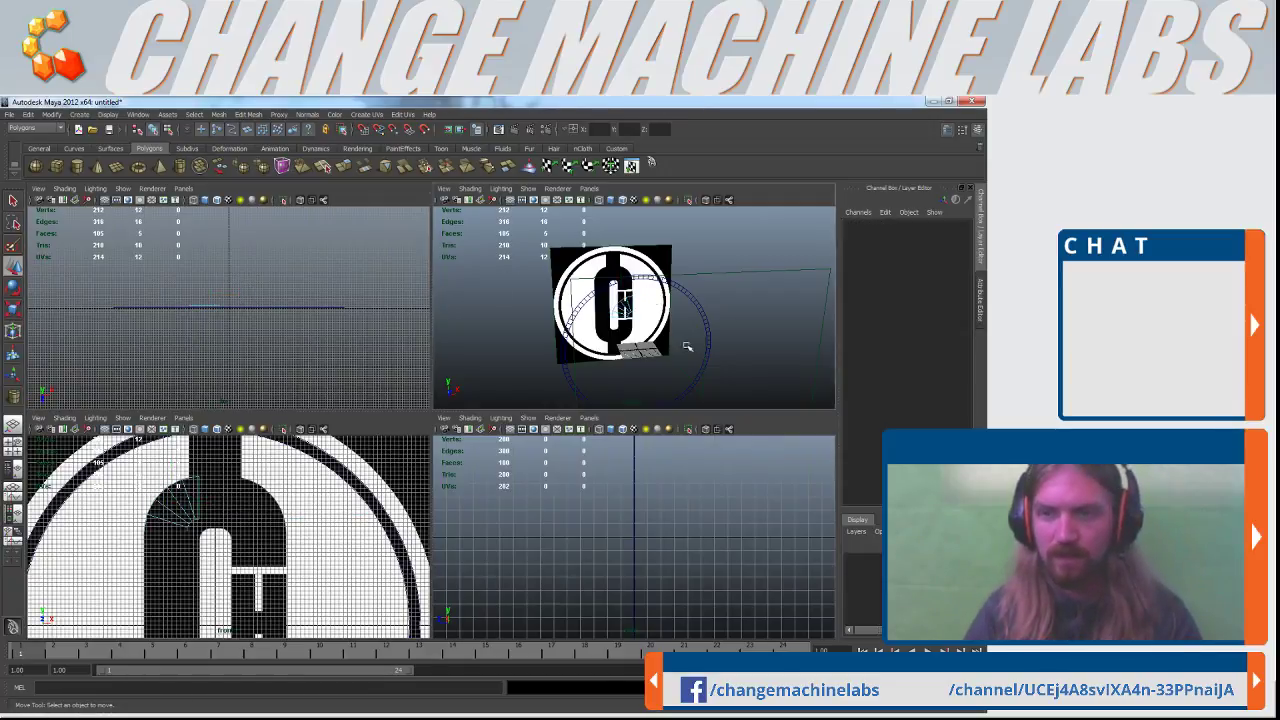
{"action": "key", "text": "space"}
{"action": "scroll", "coordinate": [488, 455], "scroll_direction": "up", "scroll_amount": 6}
{"action": "key", "text": "5"}
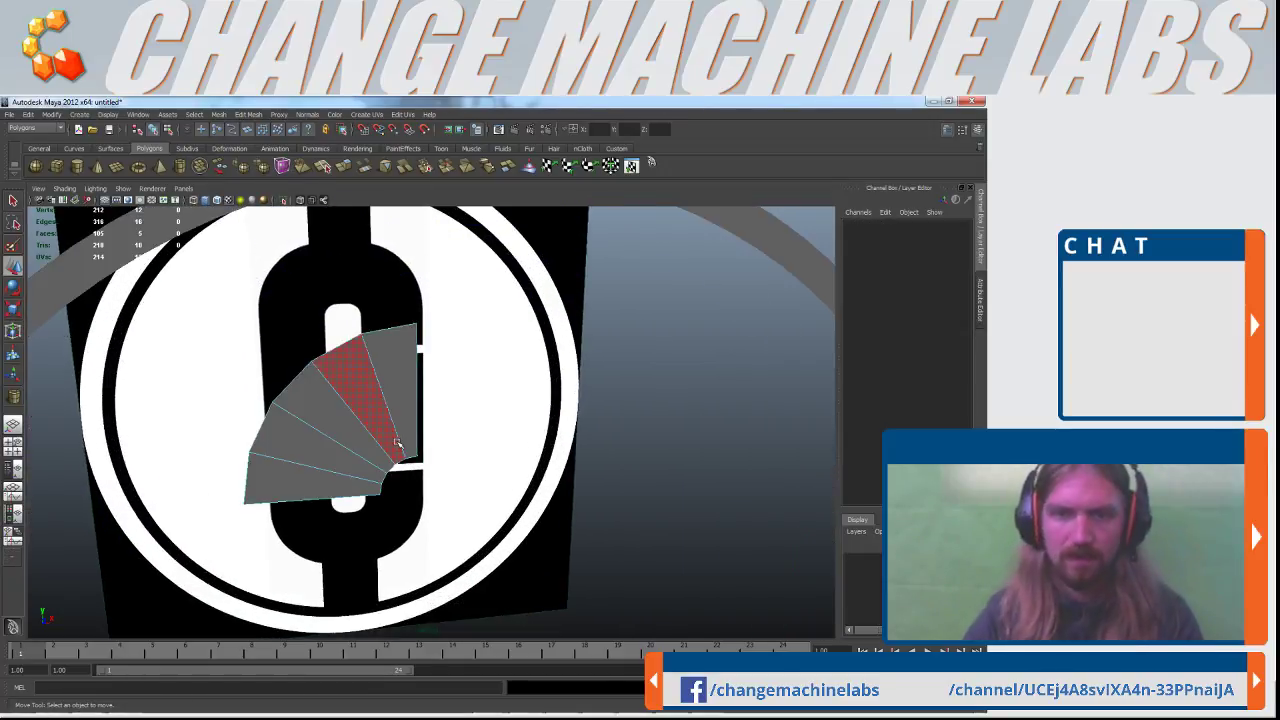
{"action": "right_click_drag", "start_coordinate": [382, 420], "coordinate": [420, 400]}
{"action": "left_click_drag", "start_coordinate": [549, 508], "coordinate": [504, 455], "text": "alt"}
{"action": "scroll", "coordinate": [502, 455], "scroll_direction": "down", "scroll_amount": 5}
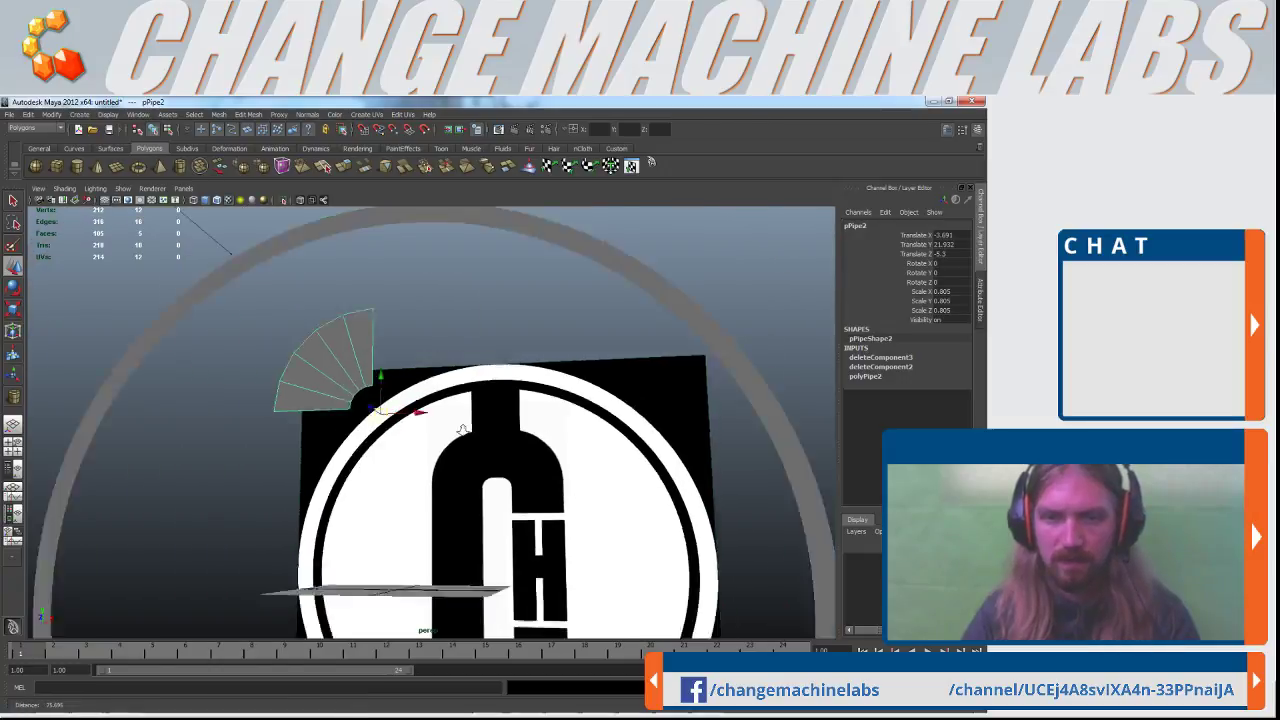
Move and scale the quarter arc's inner vertices to fit the inner slot's rounded upper-left corner in the front view
{"action": "key", "text": "space"}
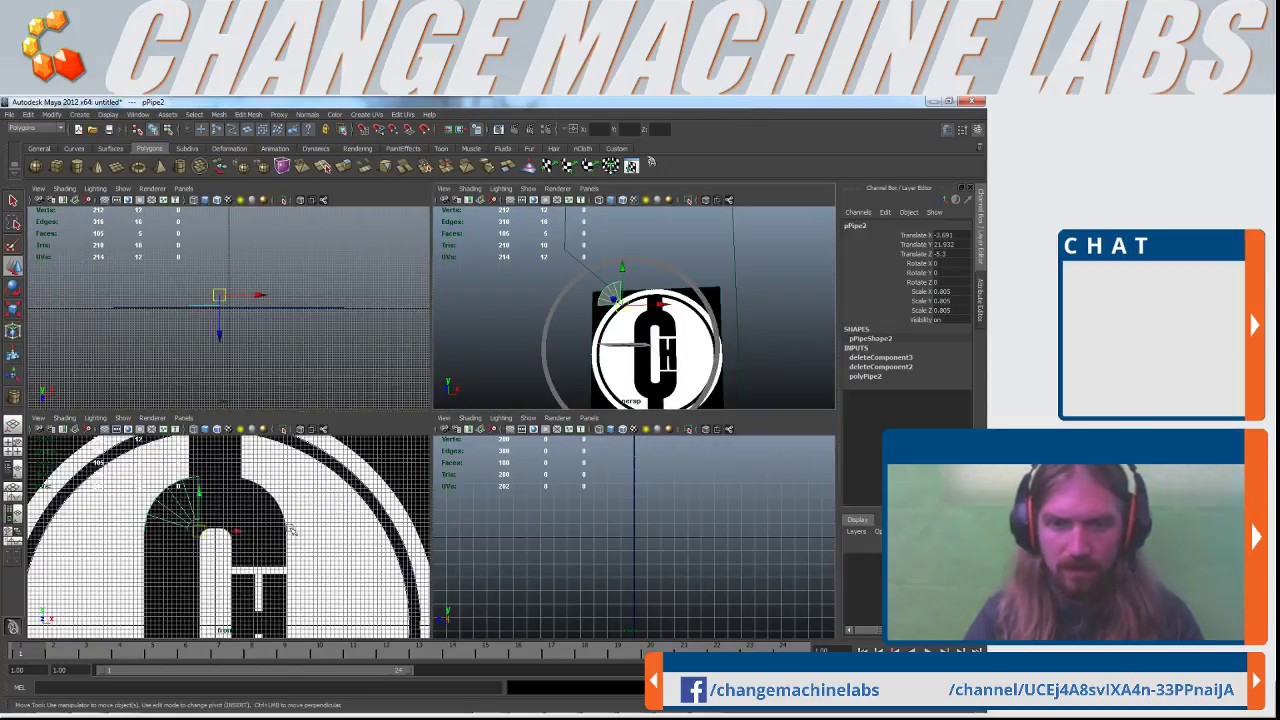
{"action": "key", "text": "space"}
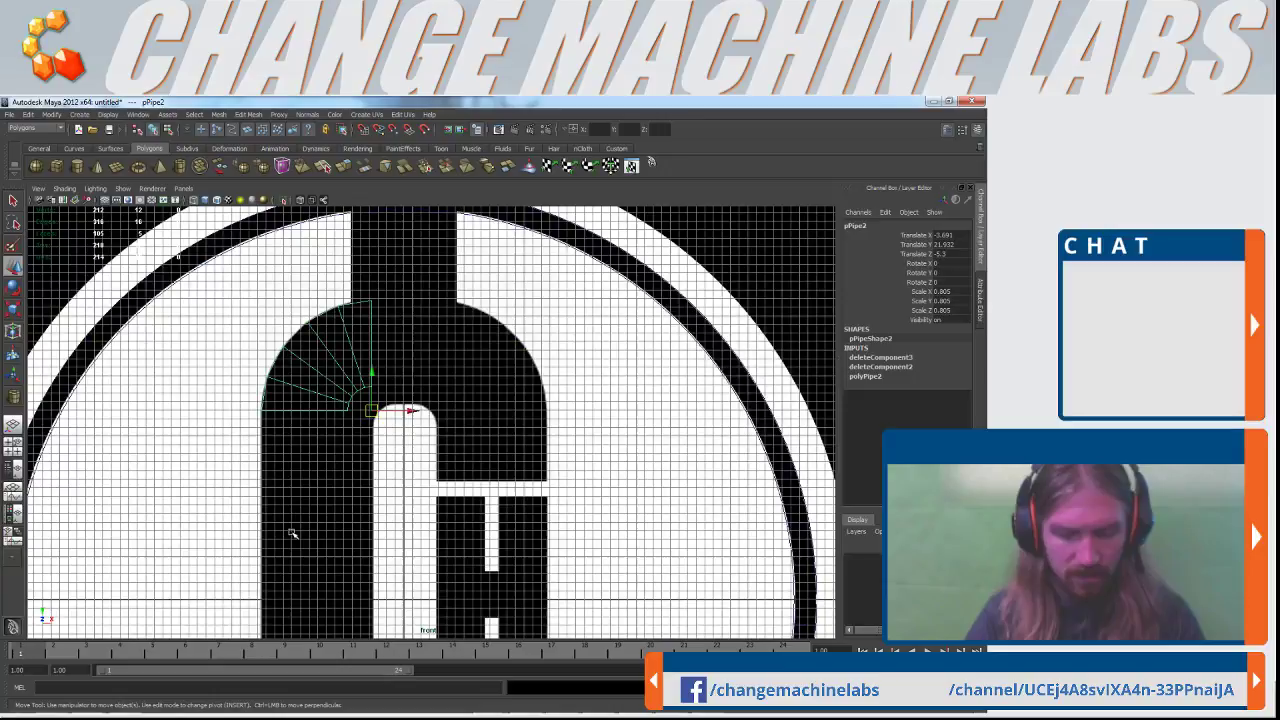
{"action": "scroll", "coordinate": [300, 390], "scroll_direction": "up", "scroll_amount": 4}
{"action": "right_click_drag", "start_coordinate": [413, 390], "coordinate": [388, 393]}
{"action": "left_click_drag", "start_coordinate": [462, 446], "coordinate": [461, 446]}
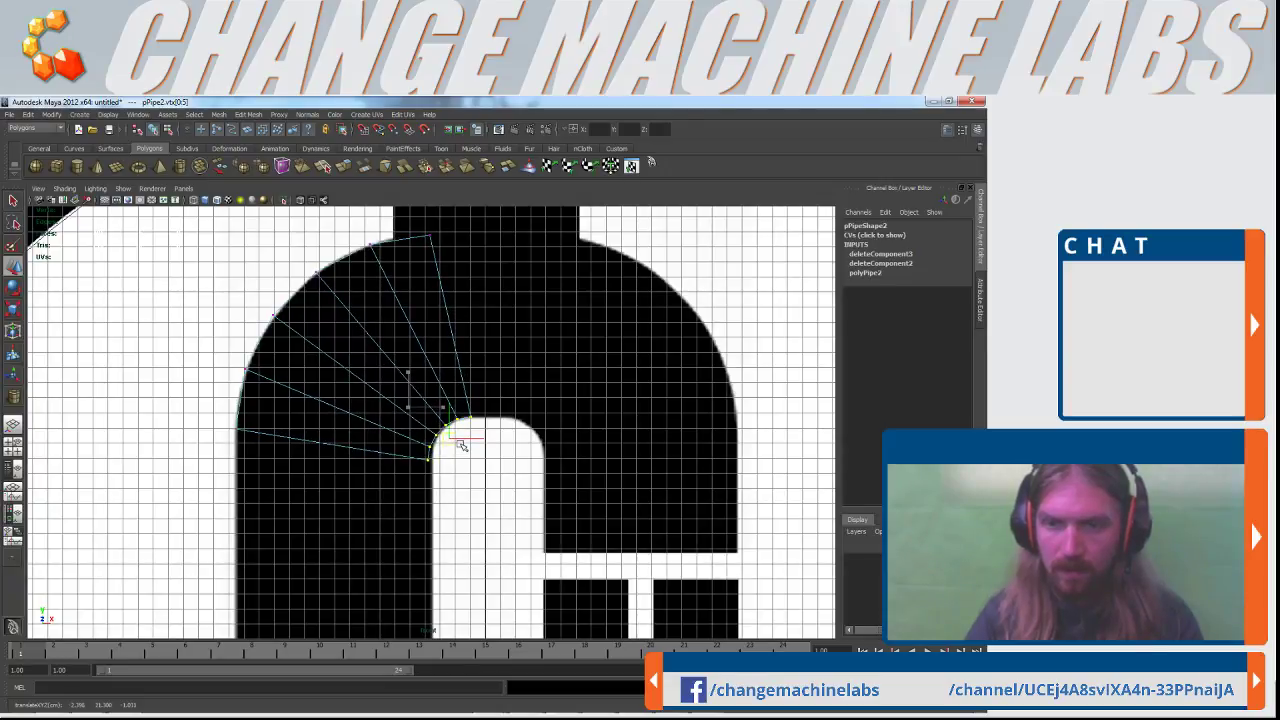
{"action": "key", "text": "r"}
{"action": "left_click_drag", "start_coordinate": [455, 440], "coordinate": [452, 439]}
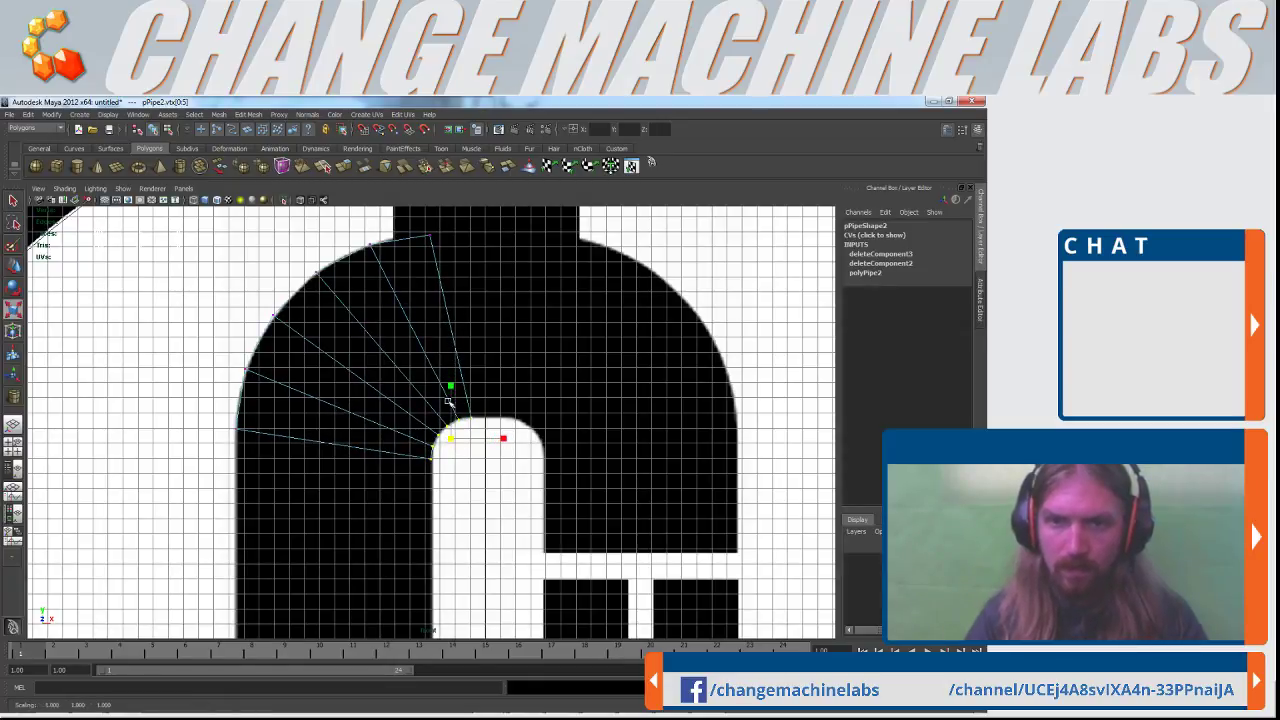
Move the arc's topmost outer vertex onto the corner where the C's curve meets the vertical stem
{"action": "scroll", "coordinate": [444, 364], "scroll_direction": "up", "scroll_amount": 1}
{"action": "middle_click_drag", "start_coordinate": [431, 276], "coordinate": [449, 392], "text": "alt"}
{"action": "left_click_drag", "start_coordinate": [436, 316], "coordinate": [486, 355]}
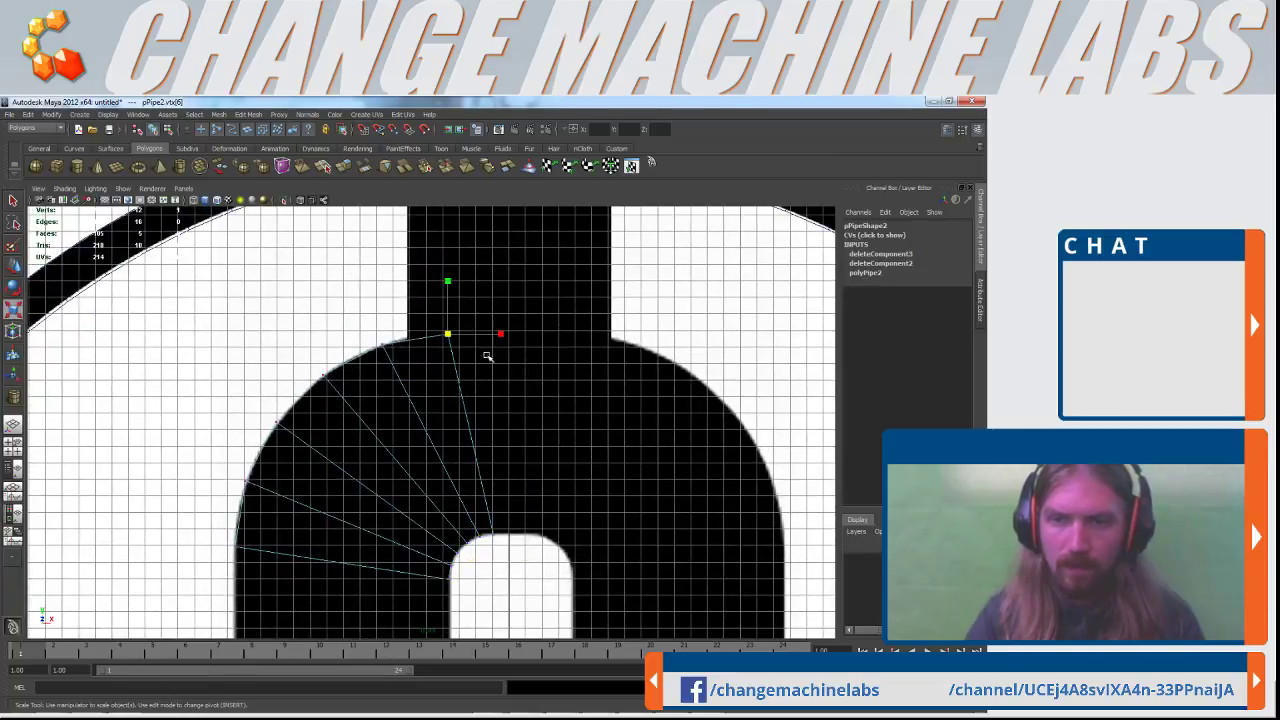
{"action": "key", "text": "w"}
{"action": "left_click_drag", "start_coordinate": [450, 295], "coordinate": [450, 300]}
{"action": "left_click_drag", "start_coordinate": [487, 339], "coordinate": [449, 341]}
{"action": "left_click_drag", "start_coordinate": [409, 298], "coordinate": [405, 300]}
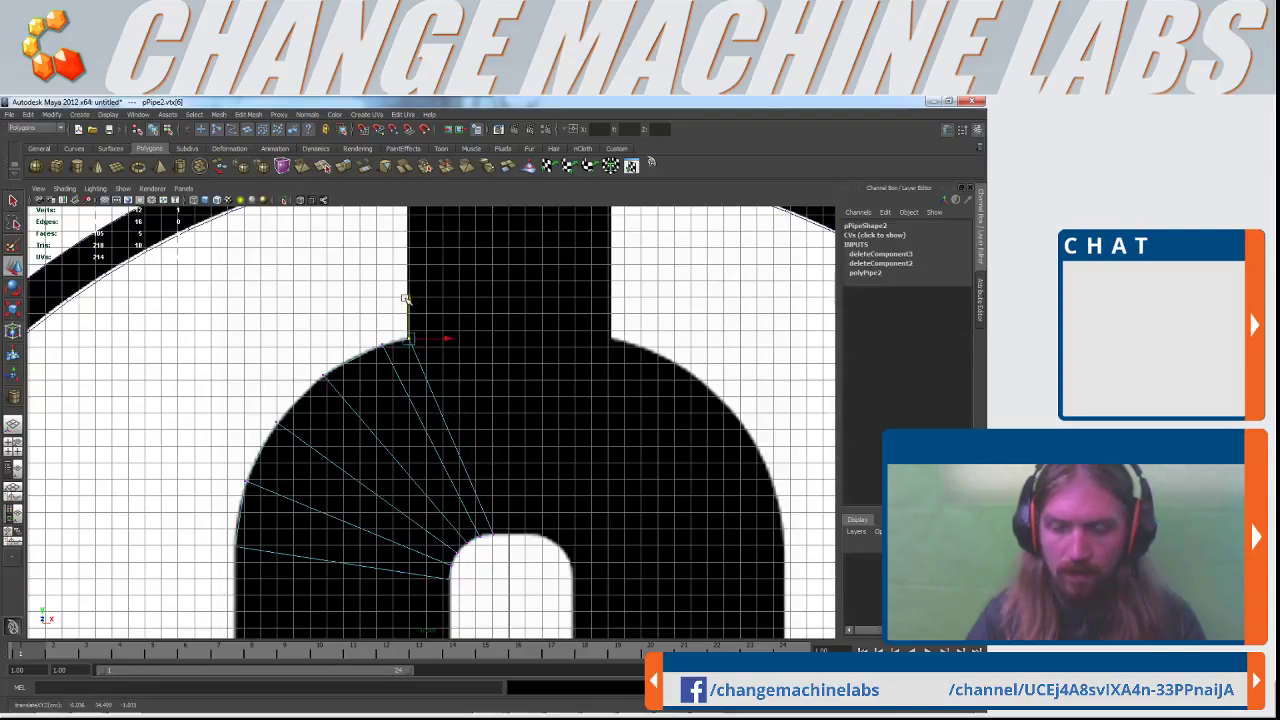
Align the inner arc's top end vertex with the slot's centre line and its lower end vertex with the slot's left edge
{"action": "left_click", "coordinate": [493, 536]}
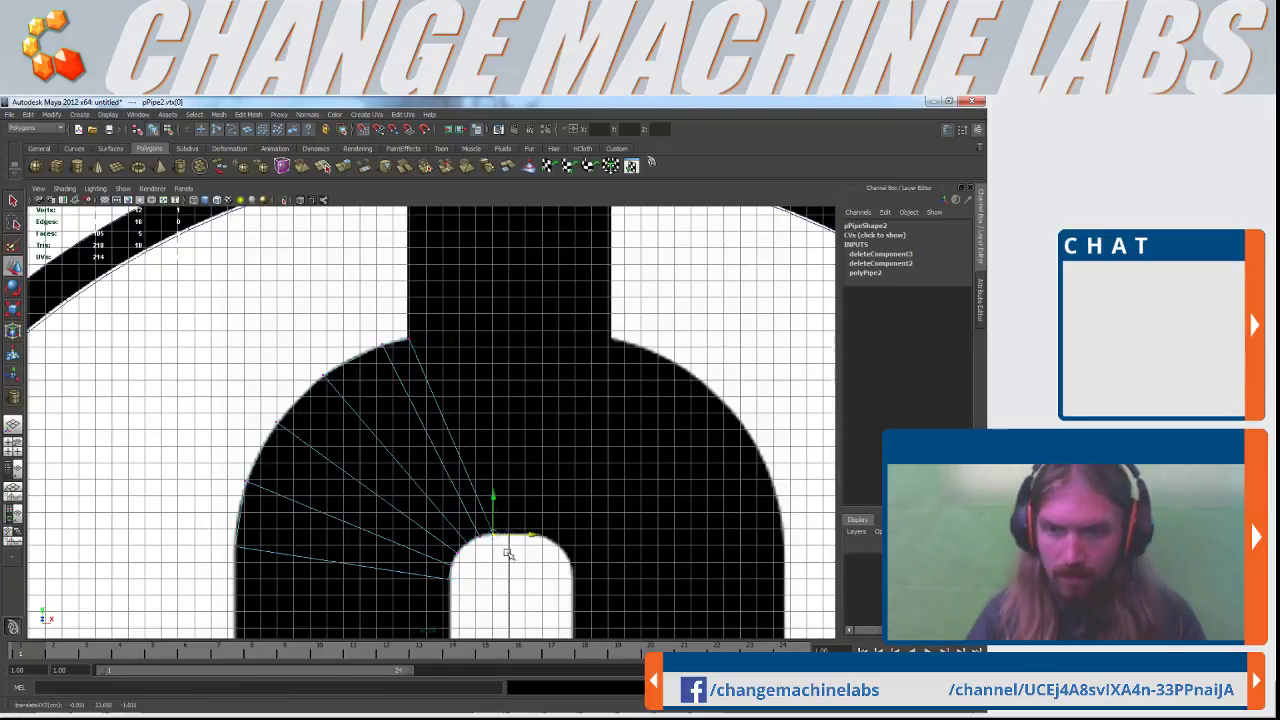
{"action": "scroll", "coordinate": [560, 533], "scroll_direction": "down", "scroll_amount": 3}
{"action": "middle_click_drag", "start_coordinate": [560, 533], "coordinate": [590, 335], "text": "alt"}
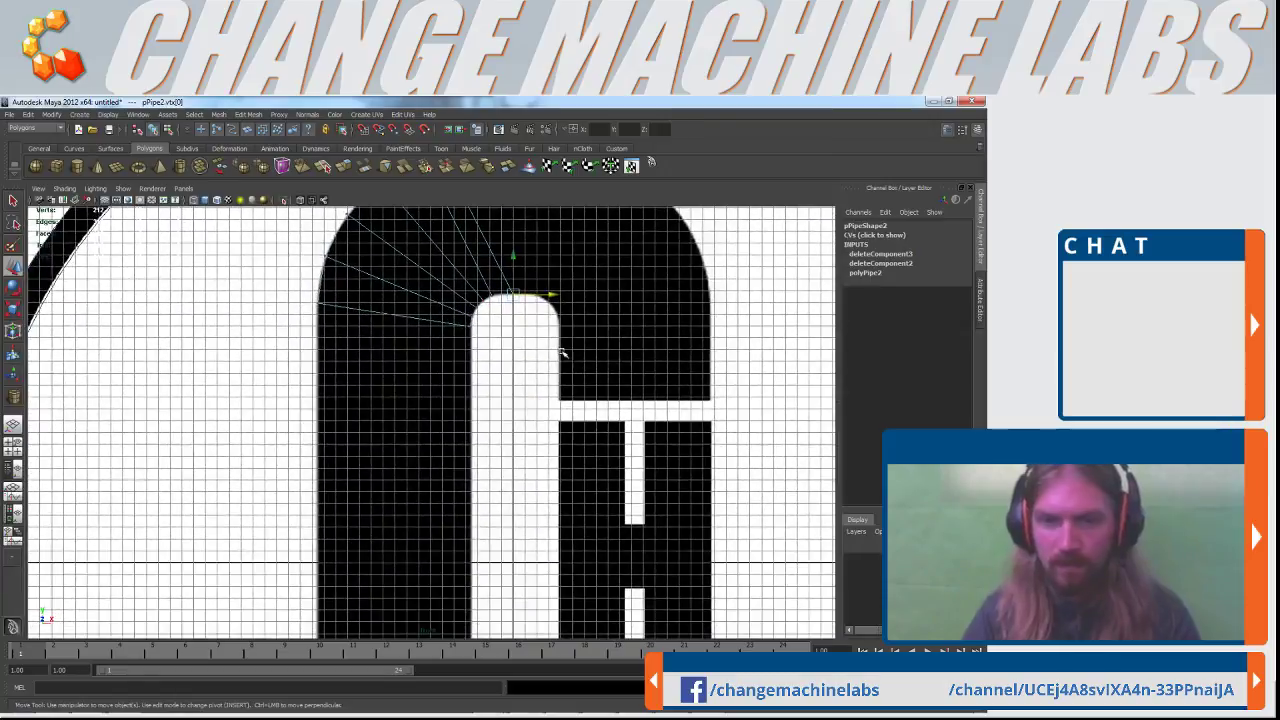
{"action": "scroll", "coordinate": [371, 360], "scroll_direction": "up", "scroll_amount": 2}
{"action": "middle_click_drag", "start_coordinate": [376, 312], "coordinate": [432, 445], "text": "alt"}
{"action": "scroll", "coordinate": [602, 473], "scroll_direction": "up", "scroll_amount": 2}
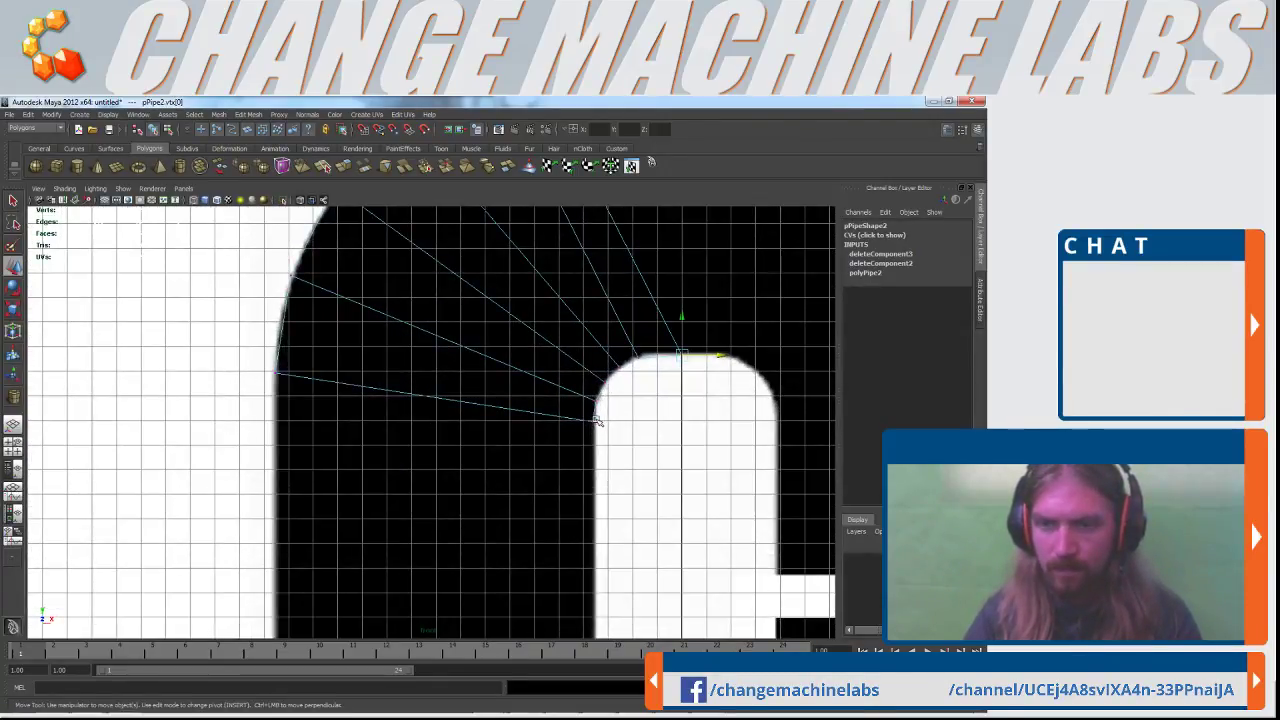
{"action": "left_click_drag", "start_coordinate": [631, 423], "coordinate": [638, 424]}
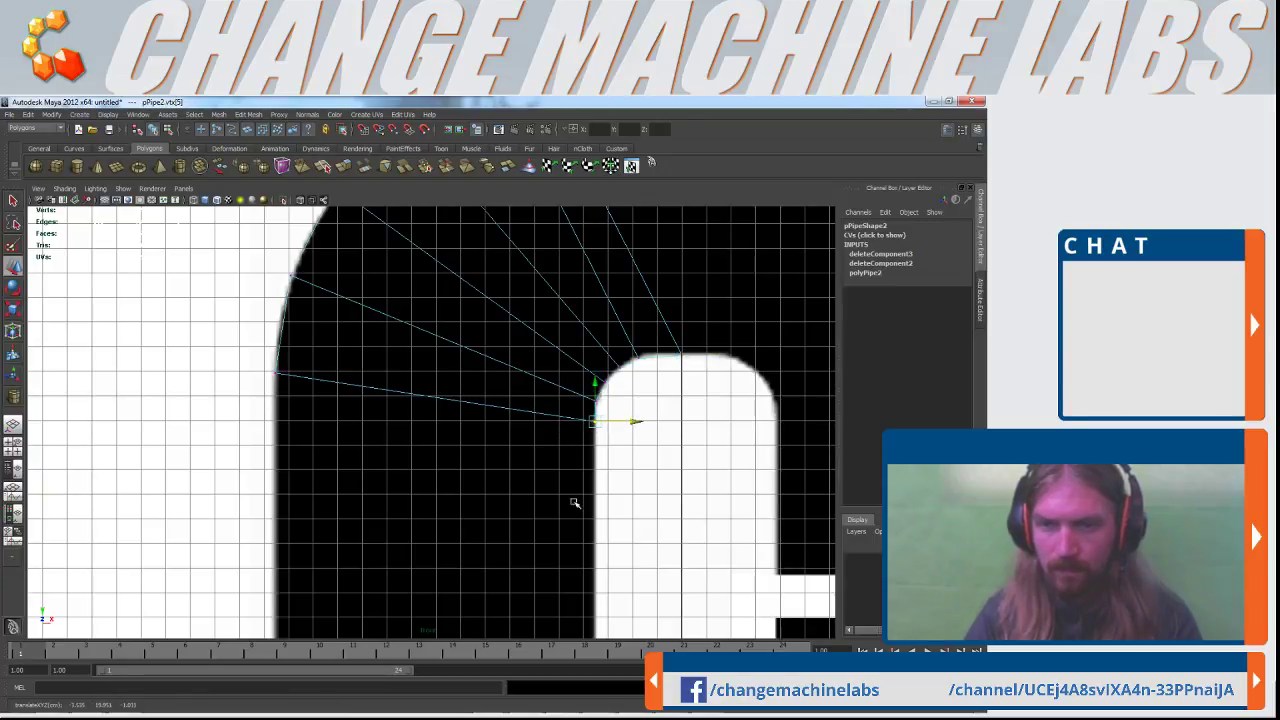
Extrude the arc's lower end edge straight down along the C's left side
{"action": "middle_click_drag", "start_coordinate": [612, 619], "coordinate": [603, 489], "text": "alt"}
{"action": "right_click_drag", "start_coordinate": [603, 489], "coordinate": [376, 303], "text": "alt"}
{"action": "left_click", "coordinate": [376, 317]}
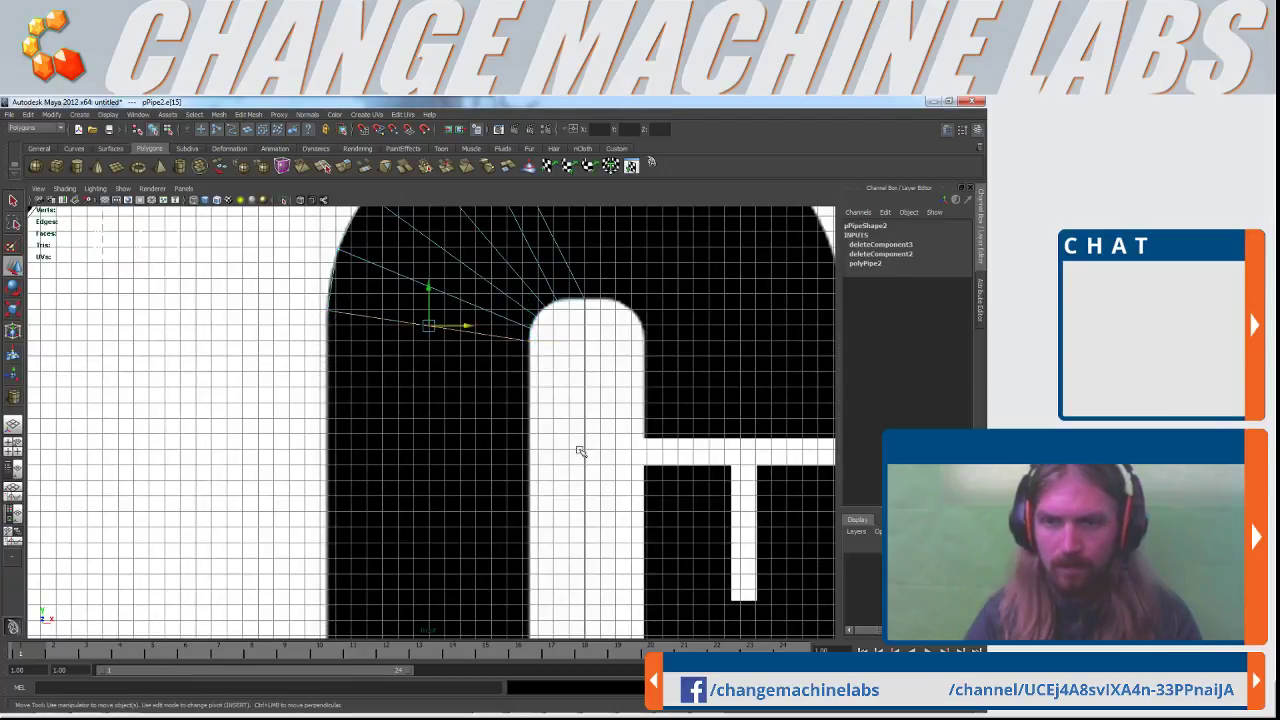
{"action": "right_click_drag", "start_coordinate": [540, 445], "coordinate": [349, 323], "text": "alt"}
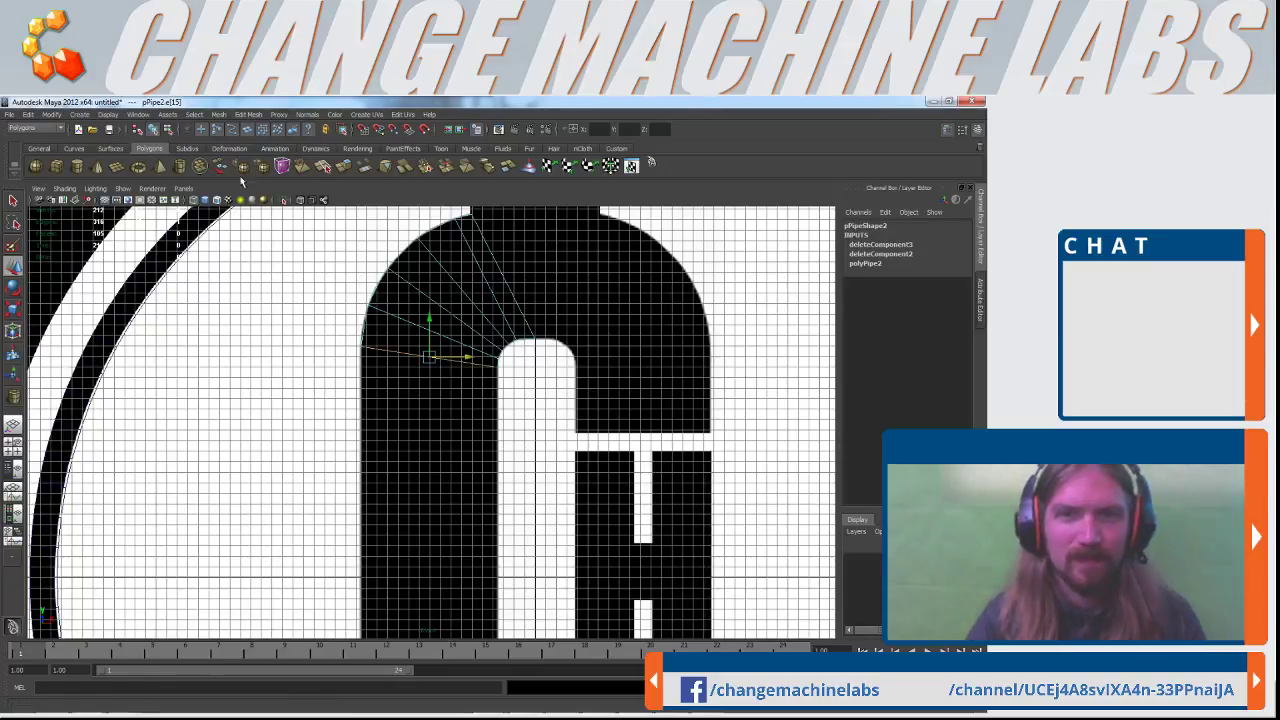
{"action": "left_click", "coordinate": [346, 170]}
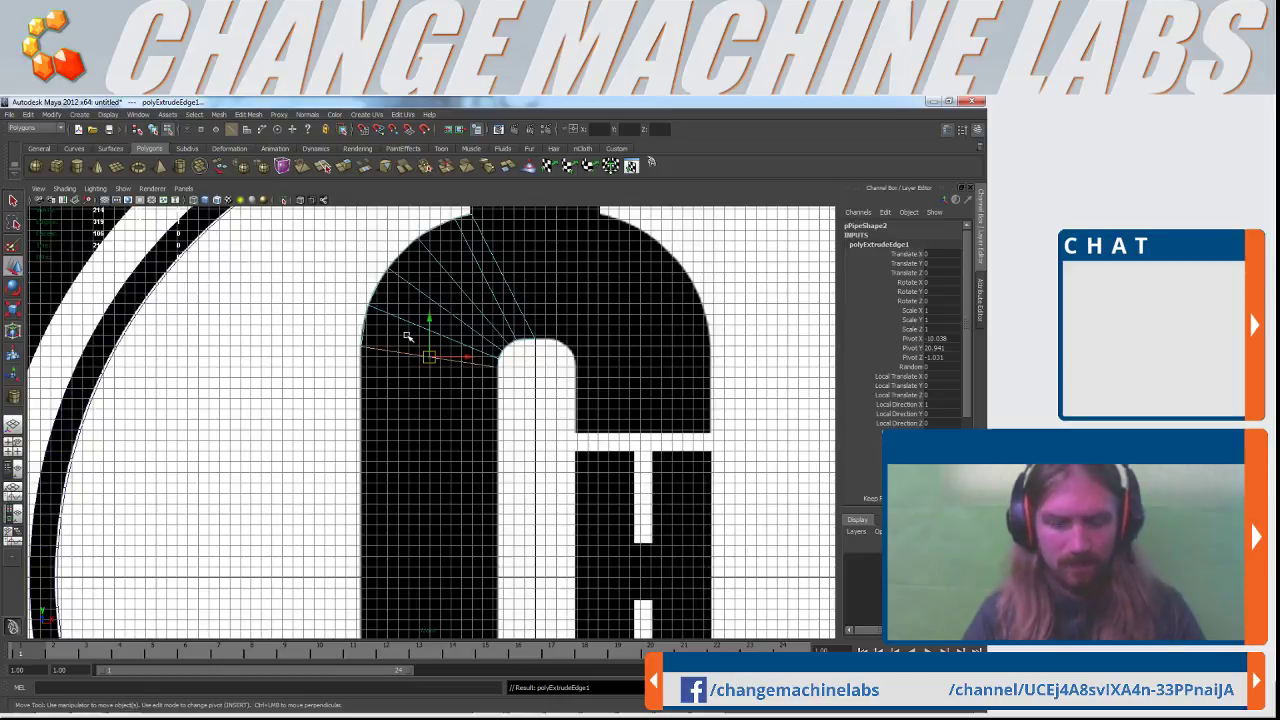
{"action": "left_click_drag", "start_coordinate": [428, 318], "coordinate": [428, 386]}
Flatten the extruded edge to horizontal and lower it level with the top of the C's right-hand gap
{"action": "key", "text": "r"}
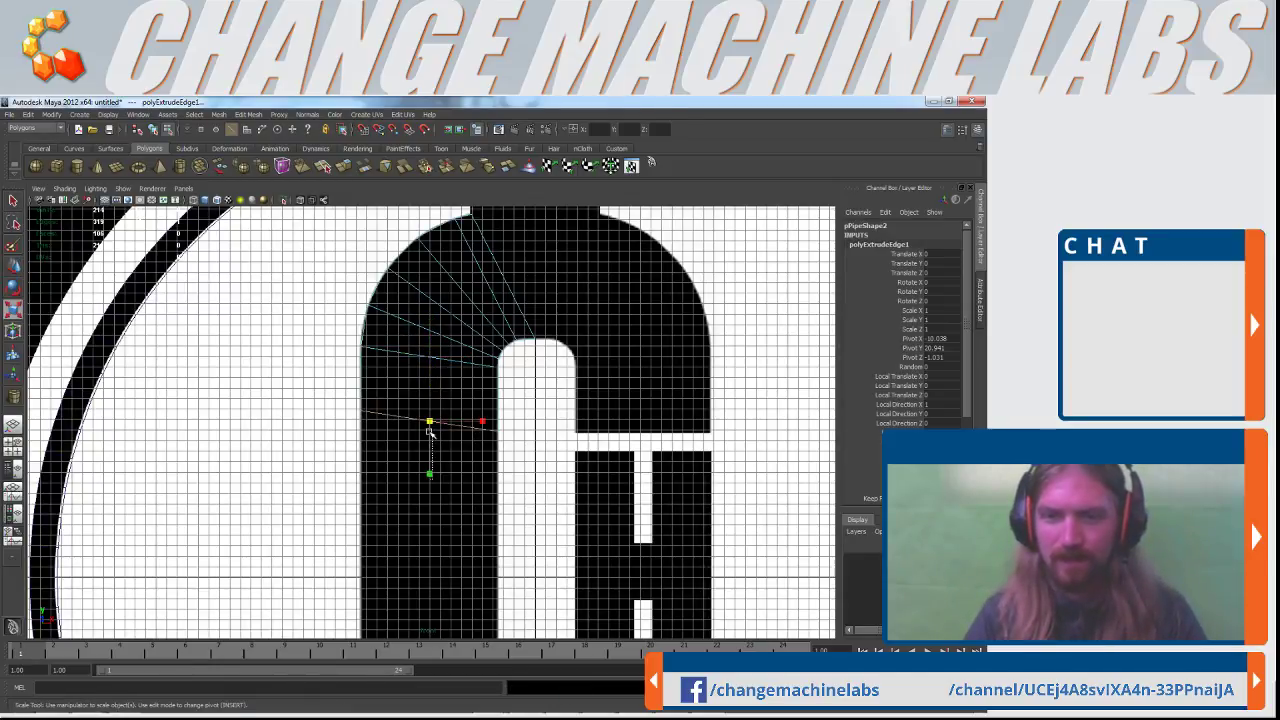
{"action": "left_click", "coordinate": [428, 448]}
{"action": "left_click", "coordinate": [424, 424]}
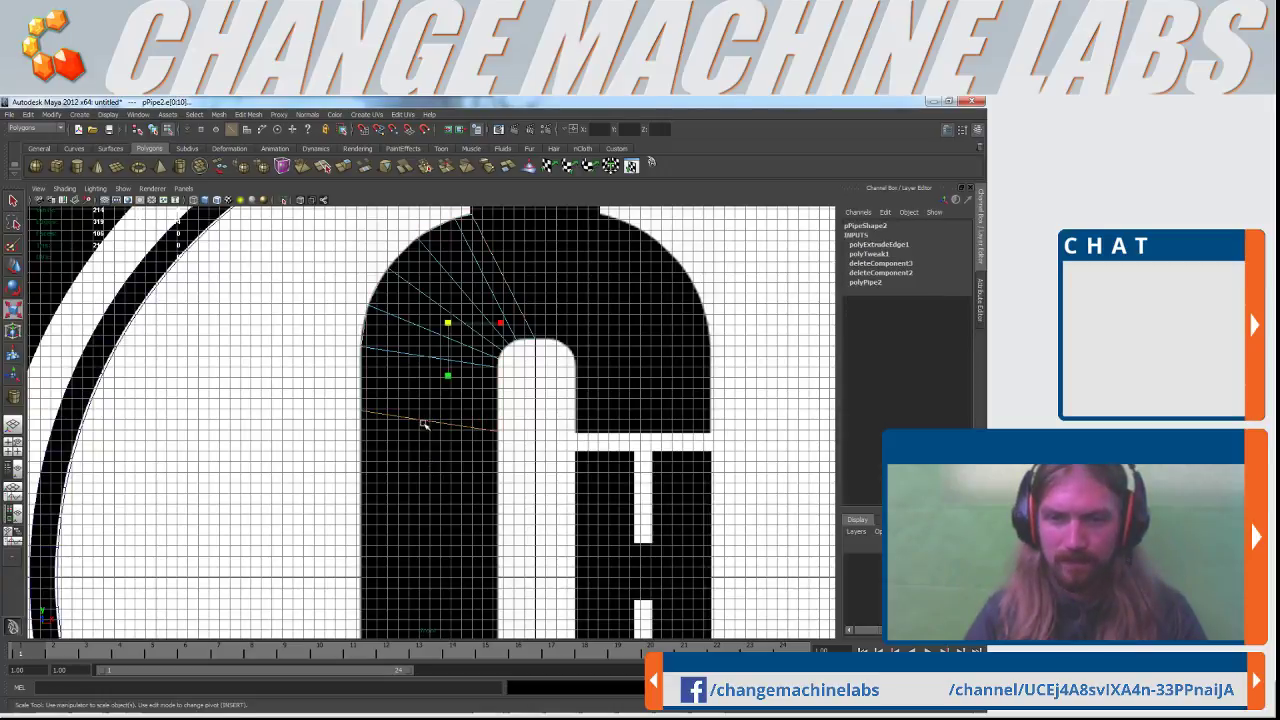
{"action": "left_click_drag", "start_coordinate": [430, 476], "coordinate": [436, 440]}
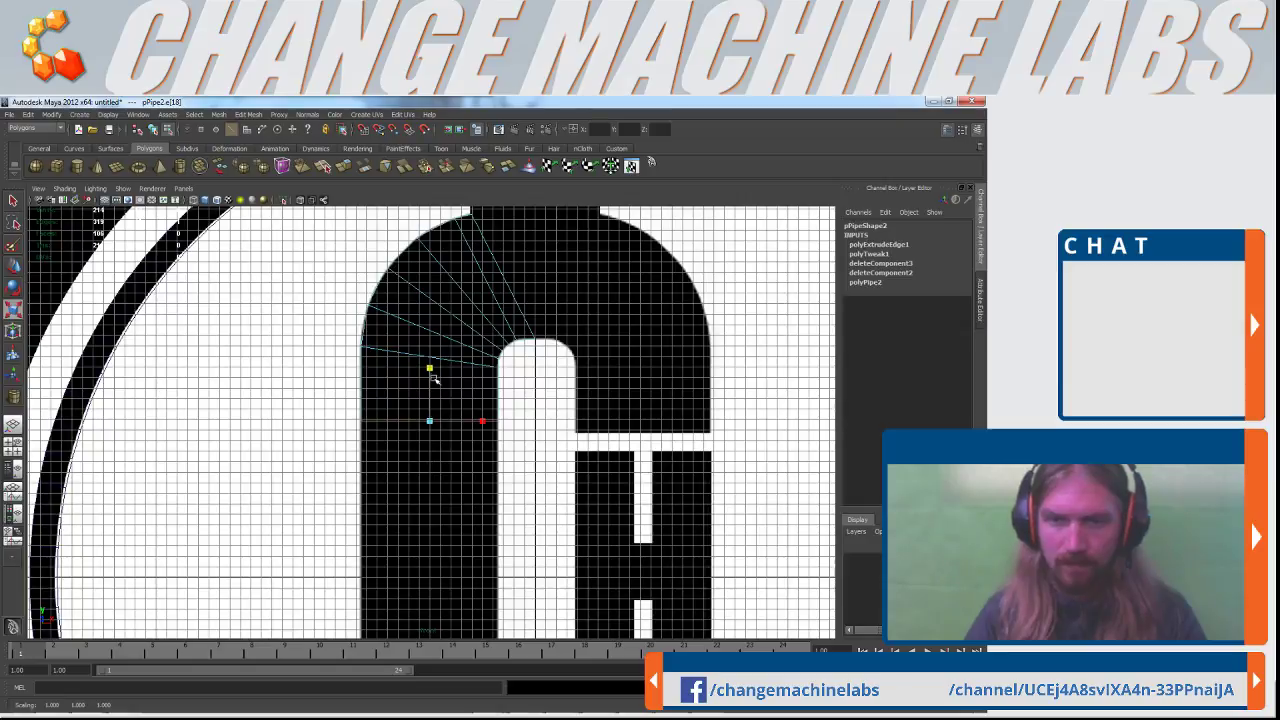
{"action": "key", "text": "w"}
{"action": "left_click_drag", "start_coordinate": [430, 380], "coordinate": [432, 390]}
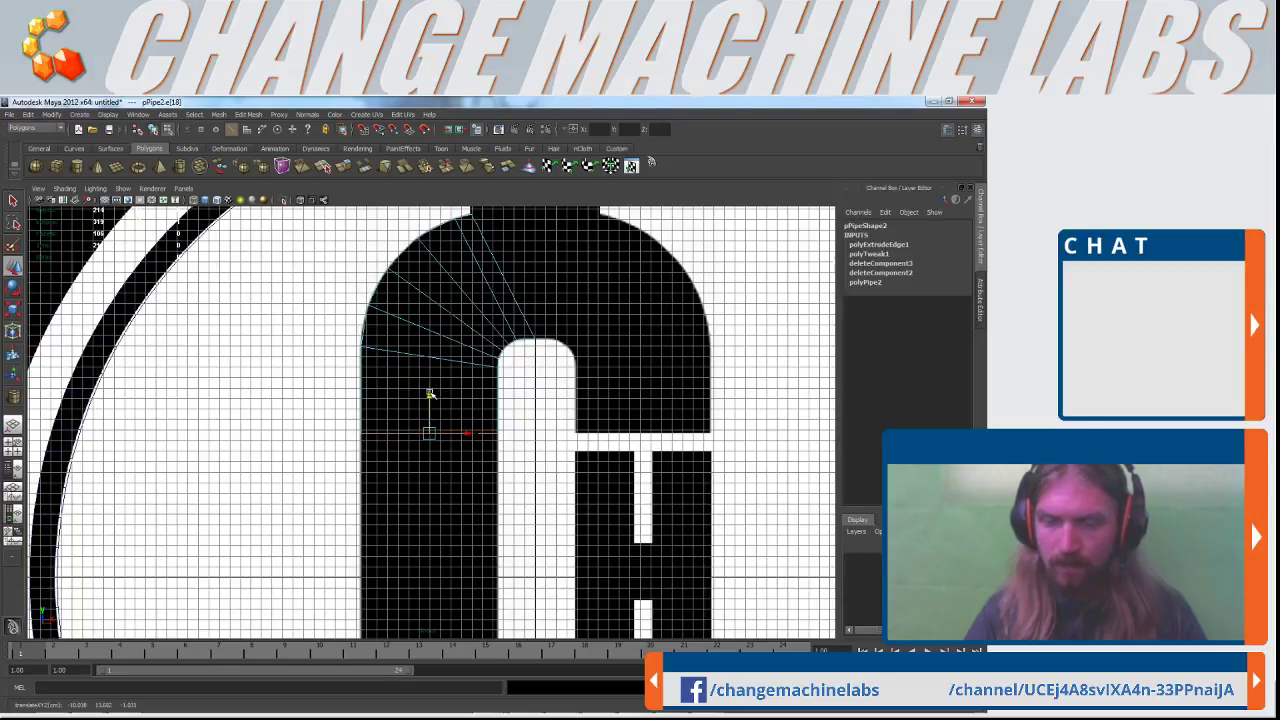
Freeze the corner piece's transformations and delete its construction history
{"action": "right_click_drag", "start_coordinate": [531, 377], "coordinate": [571, 369], "text": "alt"}
{"action": "middle_click_drag", "start_coordinate": [575, 366], "coordinate": [463, 509], "text": "alt"}
{"action": "right_click_drag", "start_coordinate": [445, 465], "coordinate": [374, 423], "text": "alt"}
{"action": "middle_click_drag", "start_coordinate": [372, 424], "coordinate": [414, 349], "text": "alt"}
{"action": "right_click_drag", "start_coordinate": [414, 349], "coordinate": [423, 343]}
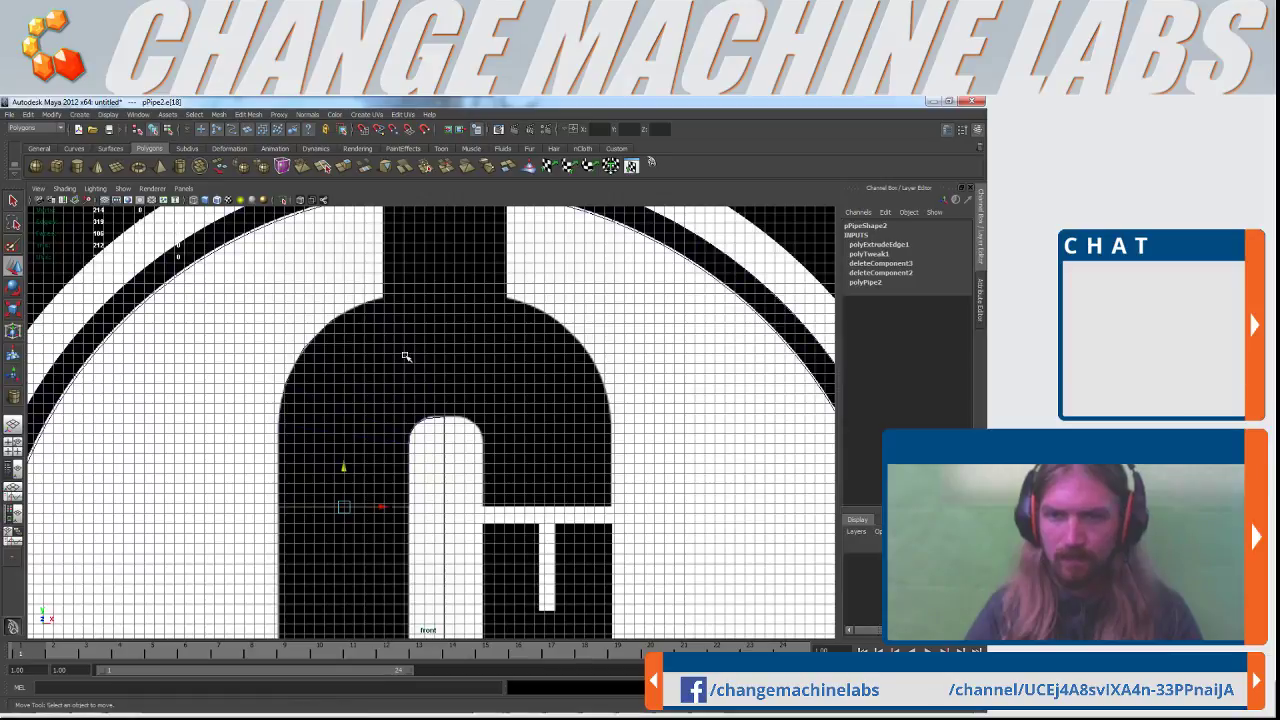
{"action": "left_click", "coordinate": [390, 368]}
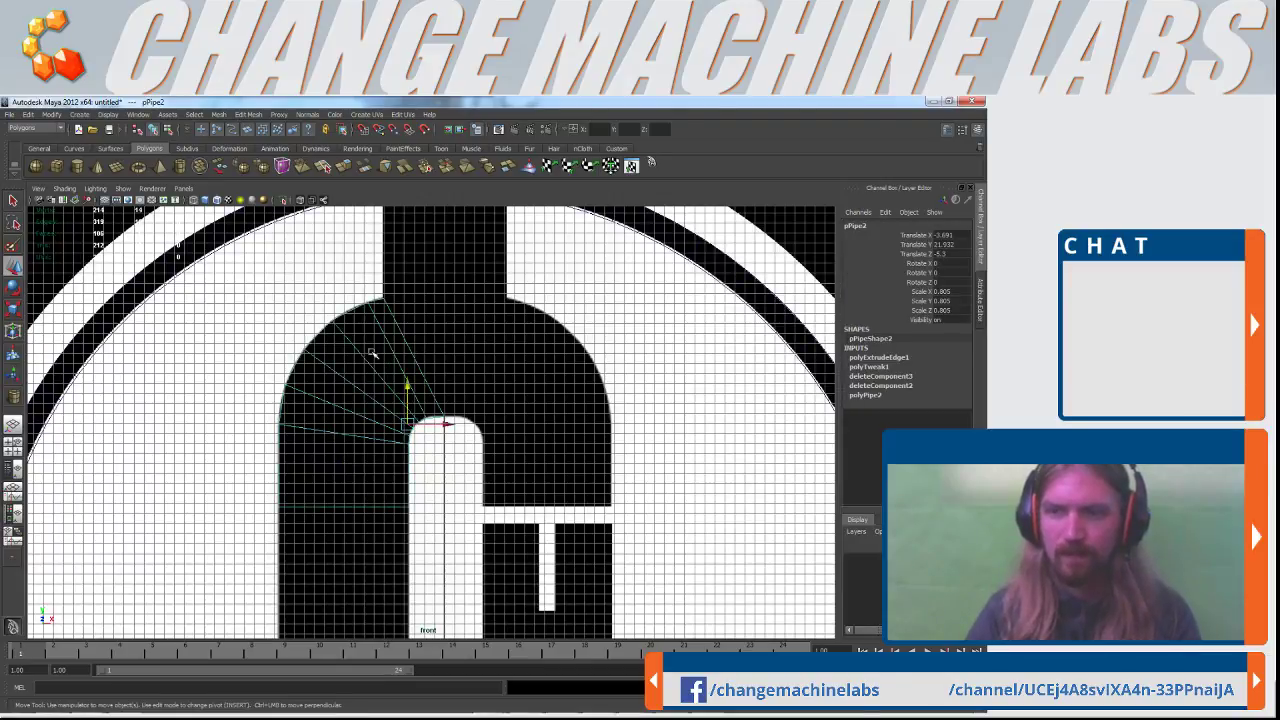
{"action": "left_click", "coordinate": [52, 116]}
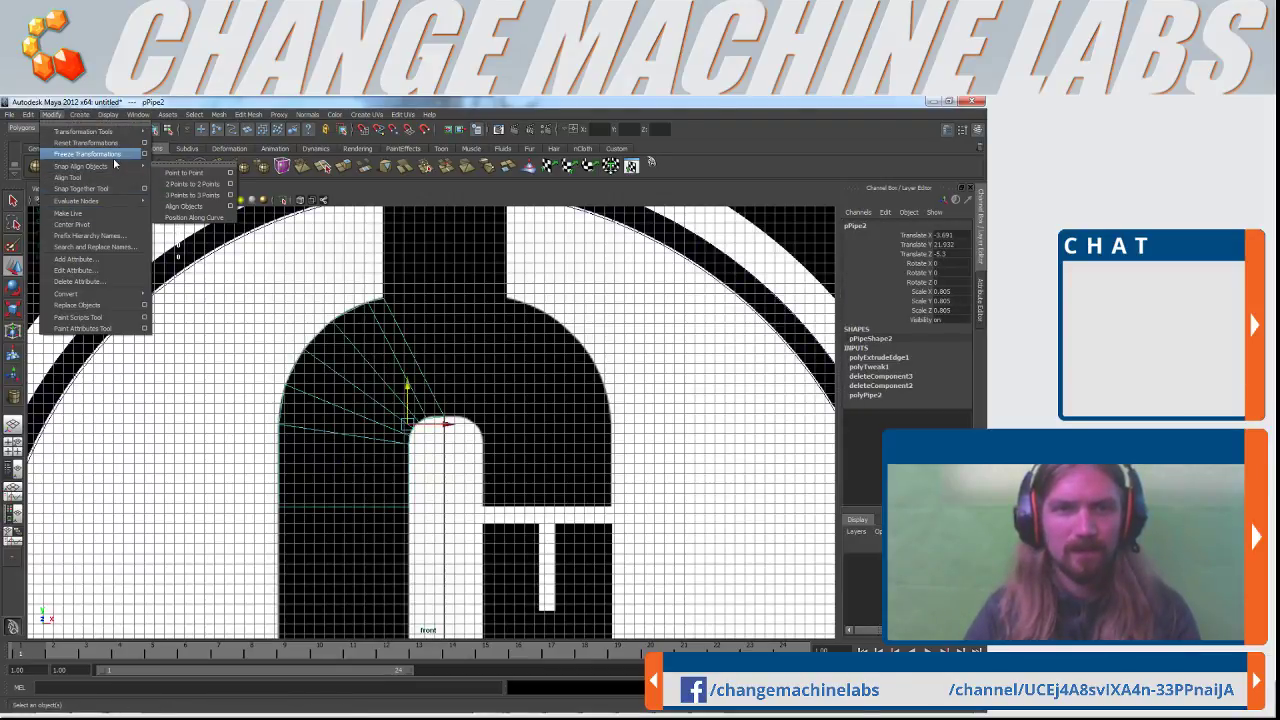
{"action": "left_click", "coordinate": [87, 154]}
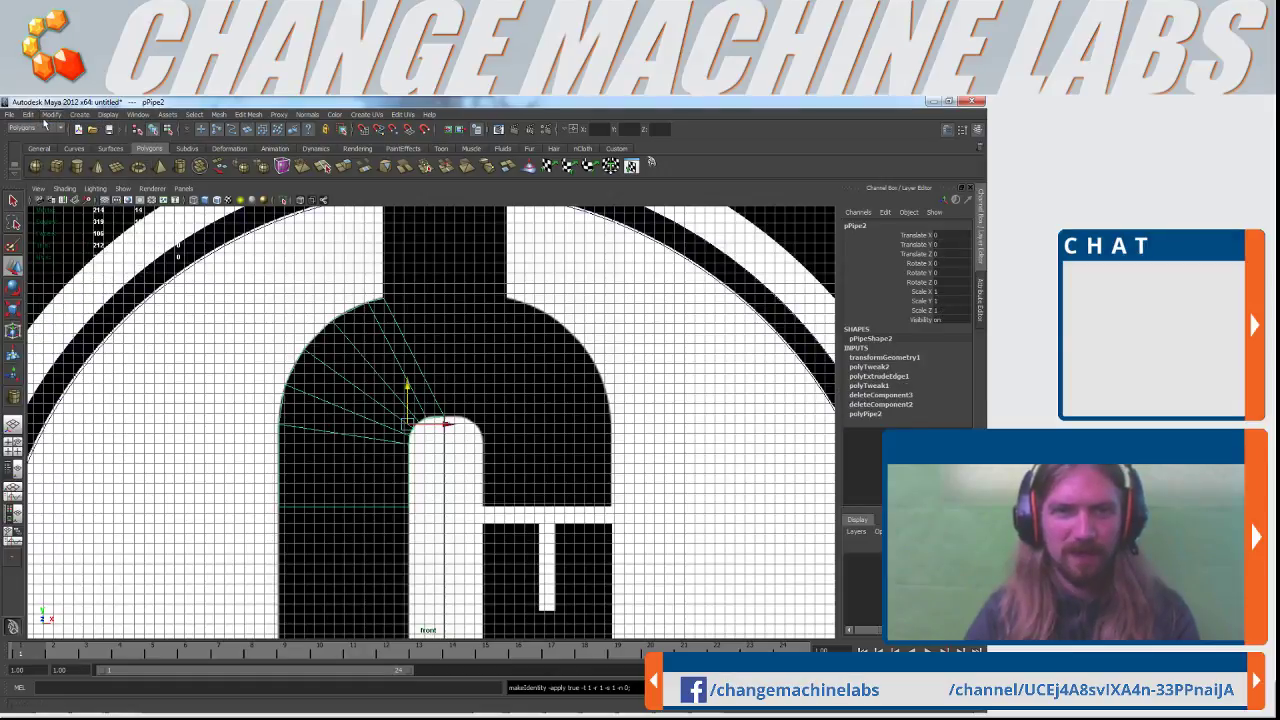
{"action": "left_click", "coordinate": [29, 114]}
{"action": "mouse_move", "coordinate": [100, 235]}
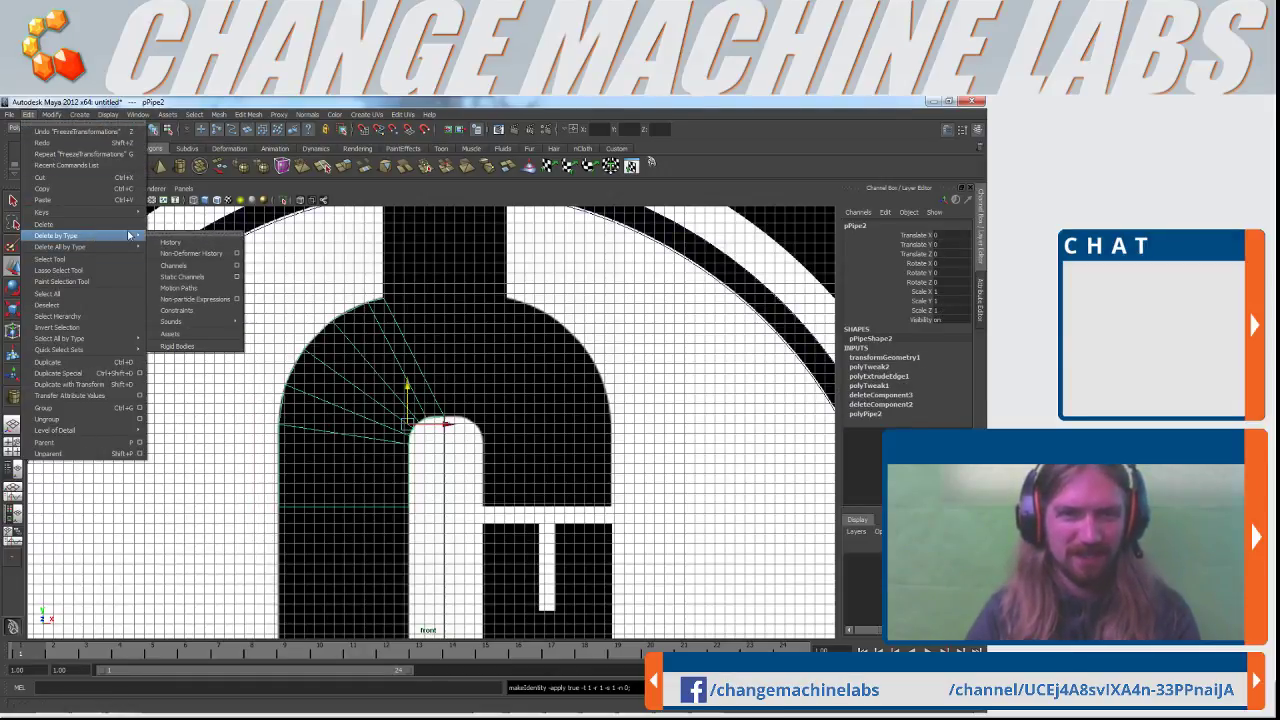
{"action": "left_click", "coordinate": [171, 242]}
Duplicate the corner piece and snap the copy's pivot to the grid on the slot's vertical centre line
{"action": "scroll", "coordinate": [440, 378], "scroll_direction": "up", "scroll_amount": 2}
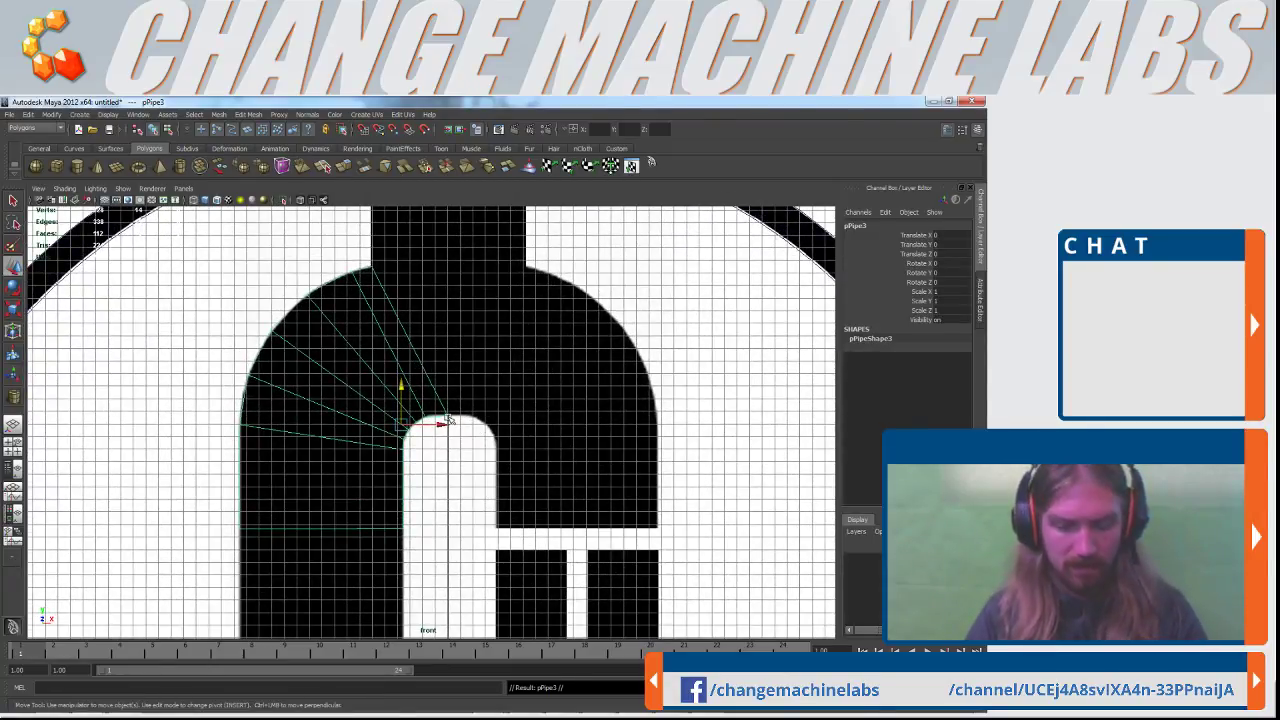
{"action": "key", "text": "x"}
{"action": "key", "text": "d"}
{"action": "middle_click_drag", "start_coordinate": [451, 459], "coordinate": [449, 462]}
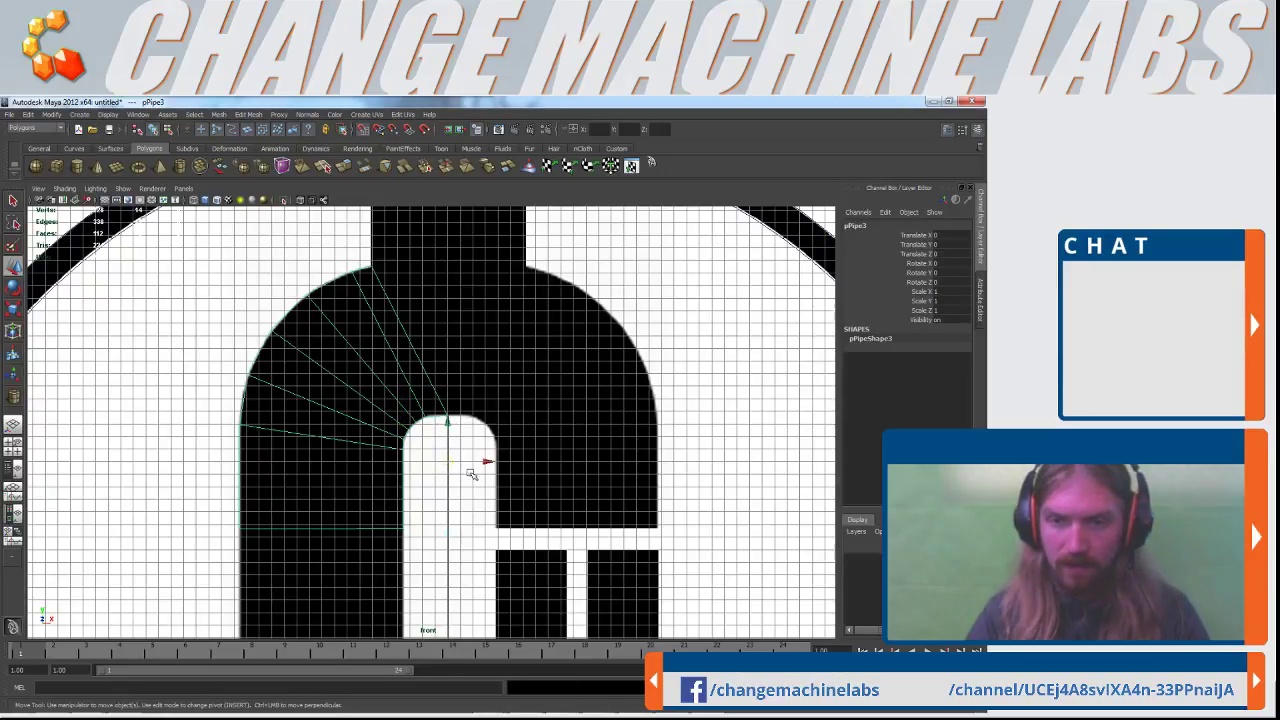
Mirror the copy to the C's right side by setting its Scale X to -1
{"action": "left_click", "coordinate": [931, 292]}
{"action": "left_click", "coordinate": [938, 291]}
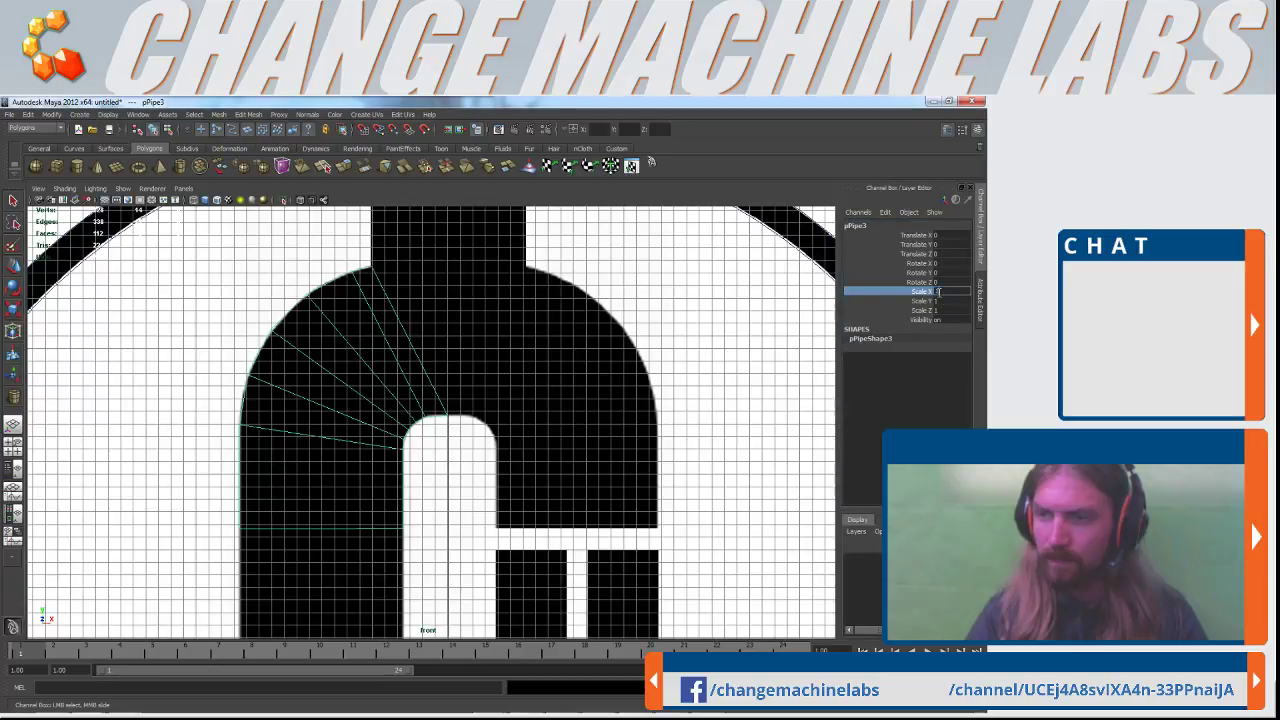
{"action": "type", "text": "-1"}
{"action": "key", "text": "Return"}
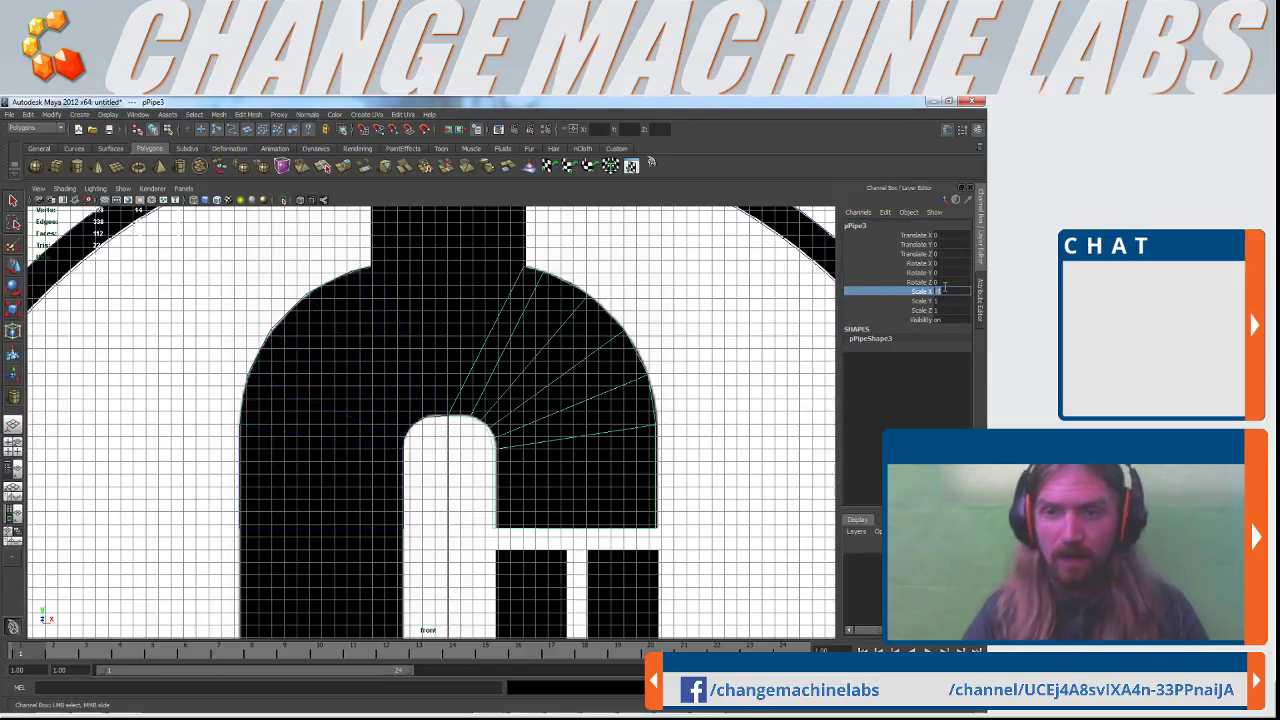
{"action": "key", "text": "w"}
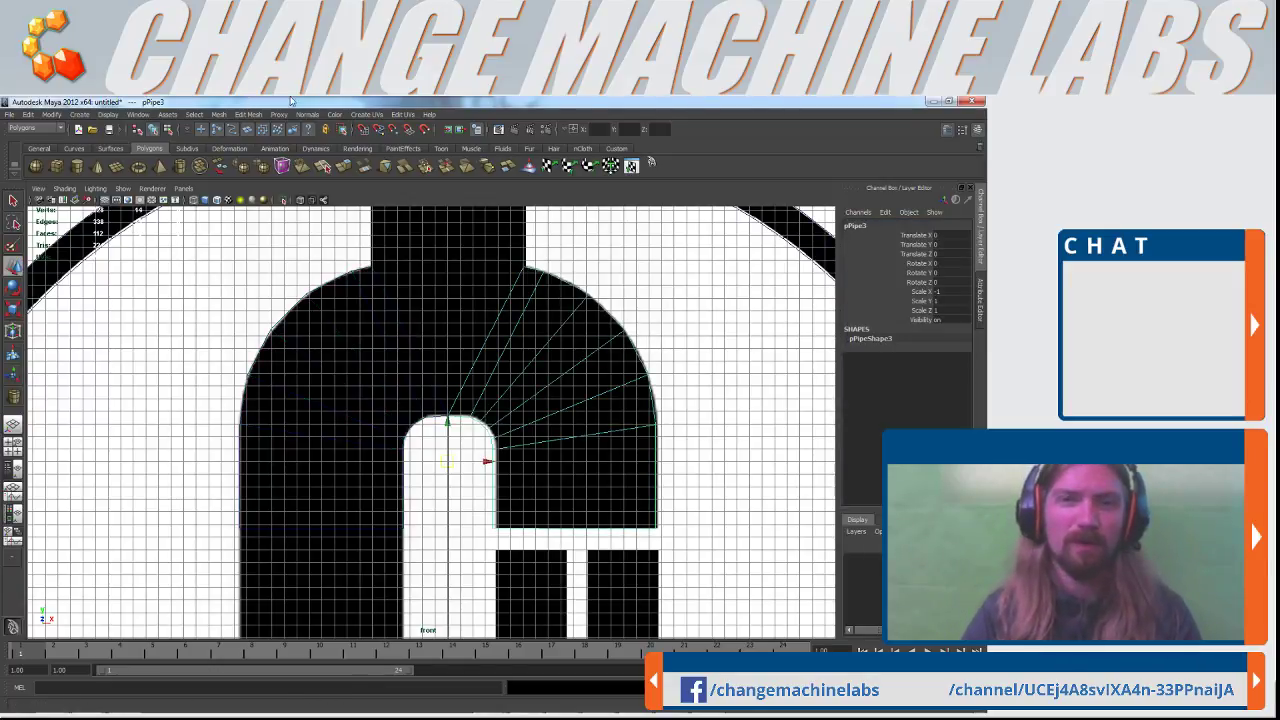
Delete the mirrored copy's construction history
{"action": "left_click", "coordinate": [283, 117]}
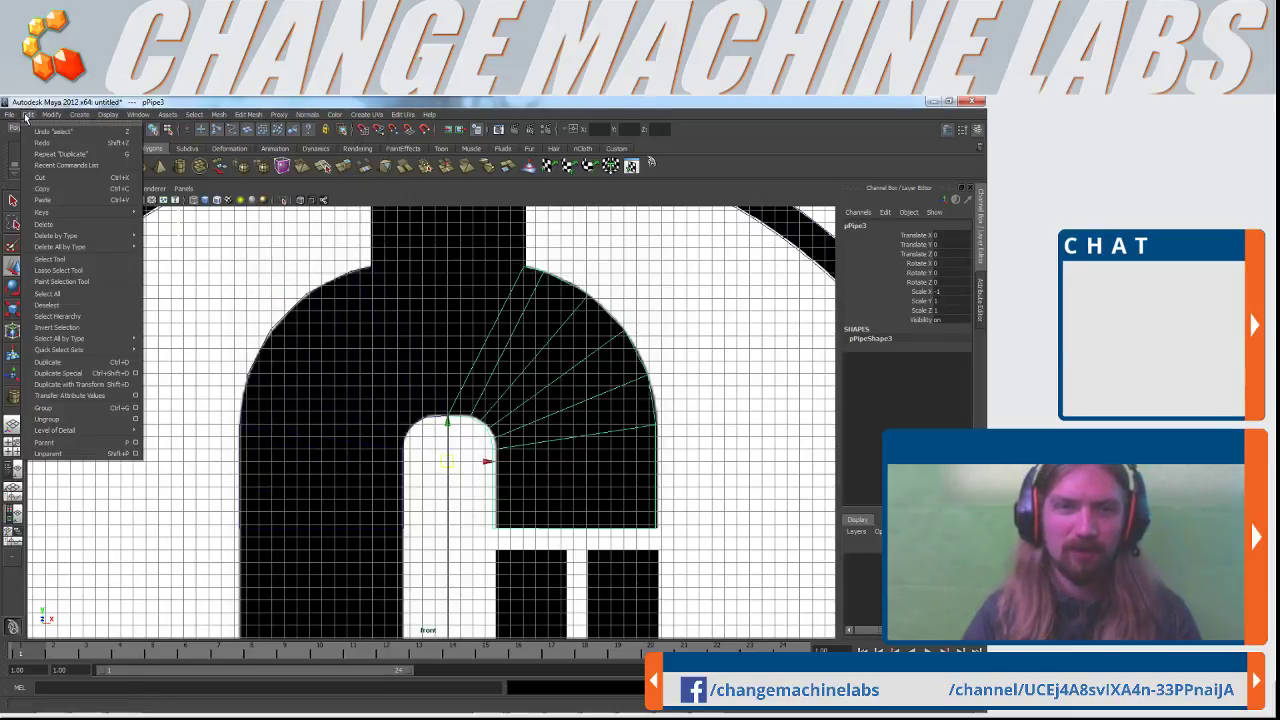
{"action": "mouse_move", "coordinate": [101, 240]}
{"action": "left_click", "coordinate": [166, 242]}
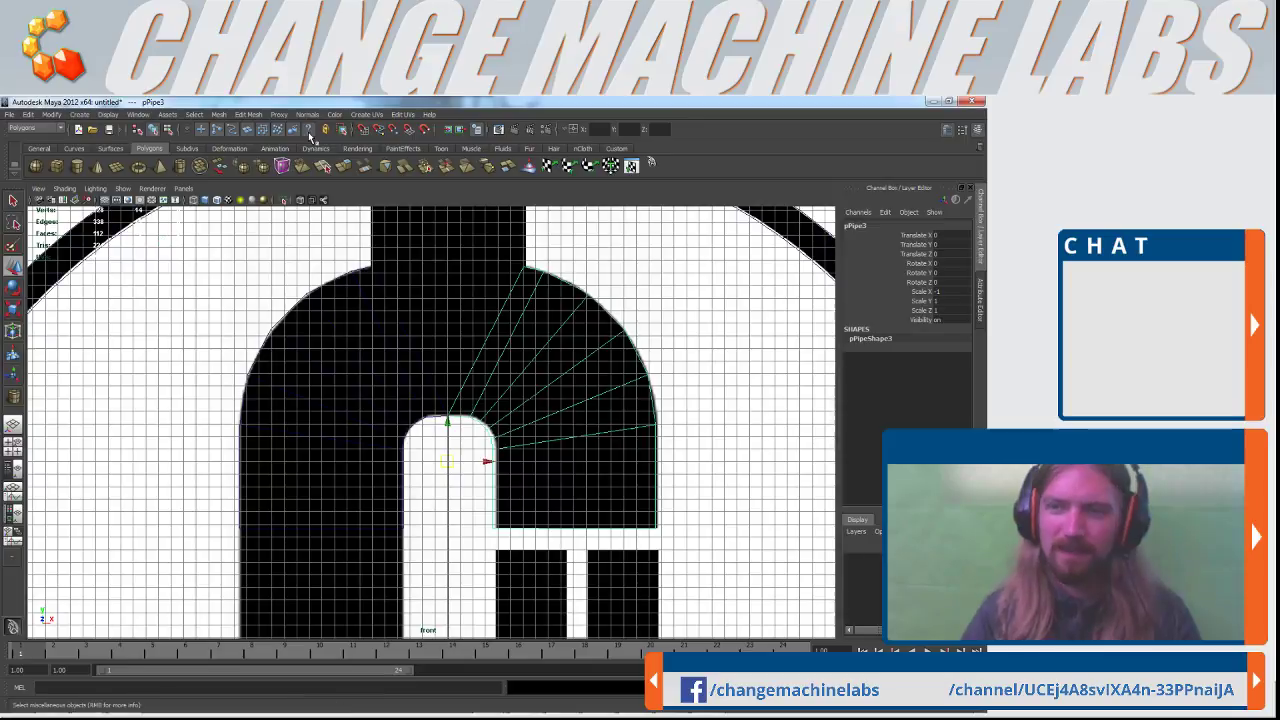
Freeze the mirrored corner copy's transformations and reverse its normals
{"action": "left_click", "coordinate": [64, 114]}
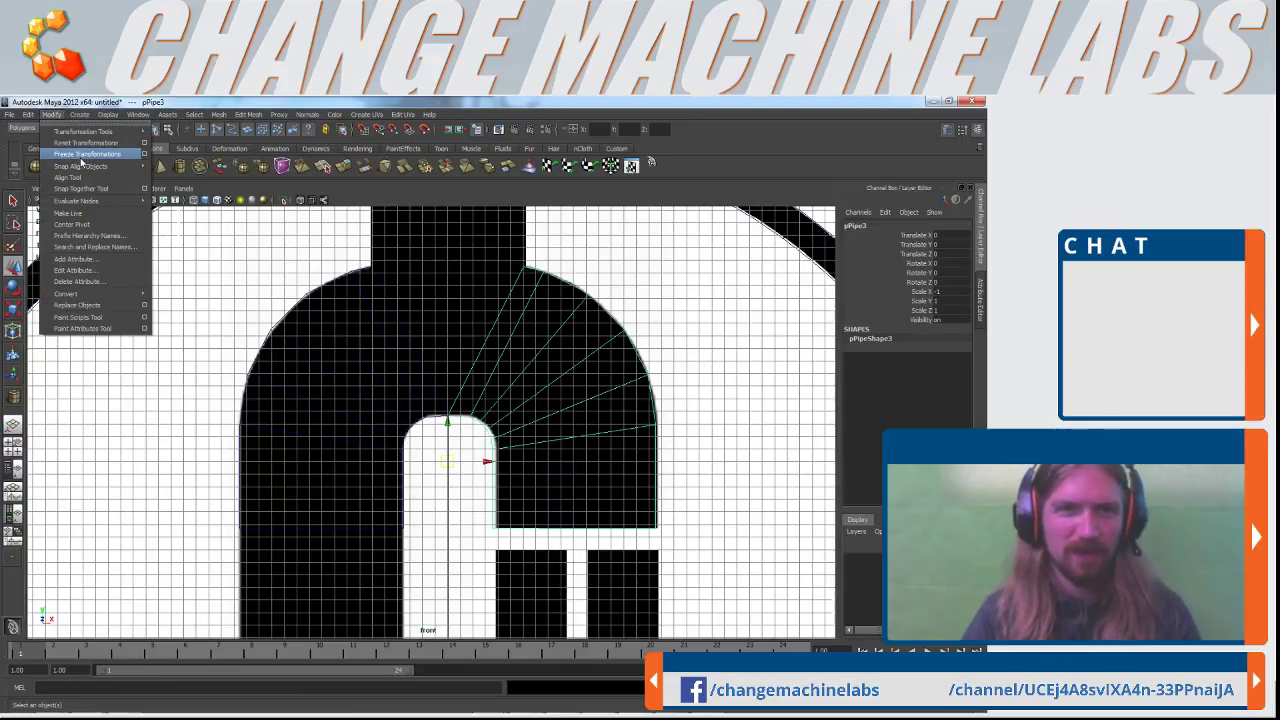
{"action": "left_click", "coordinate": [82, 158]}
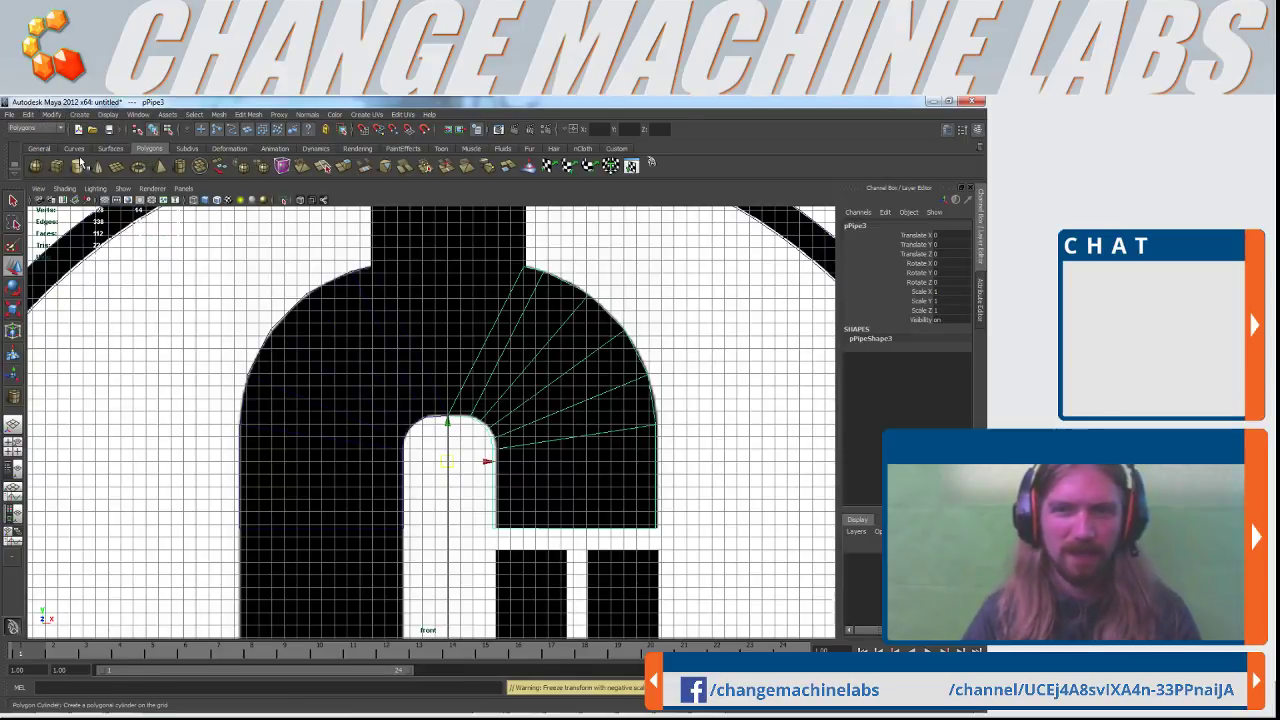
{"action": "left_click", "coordinate": [307, 114]}
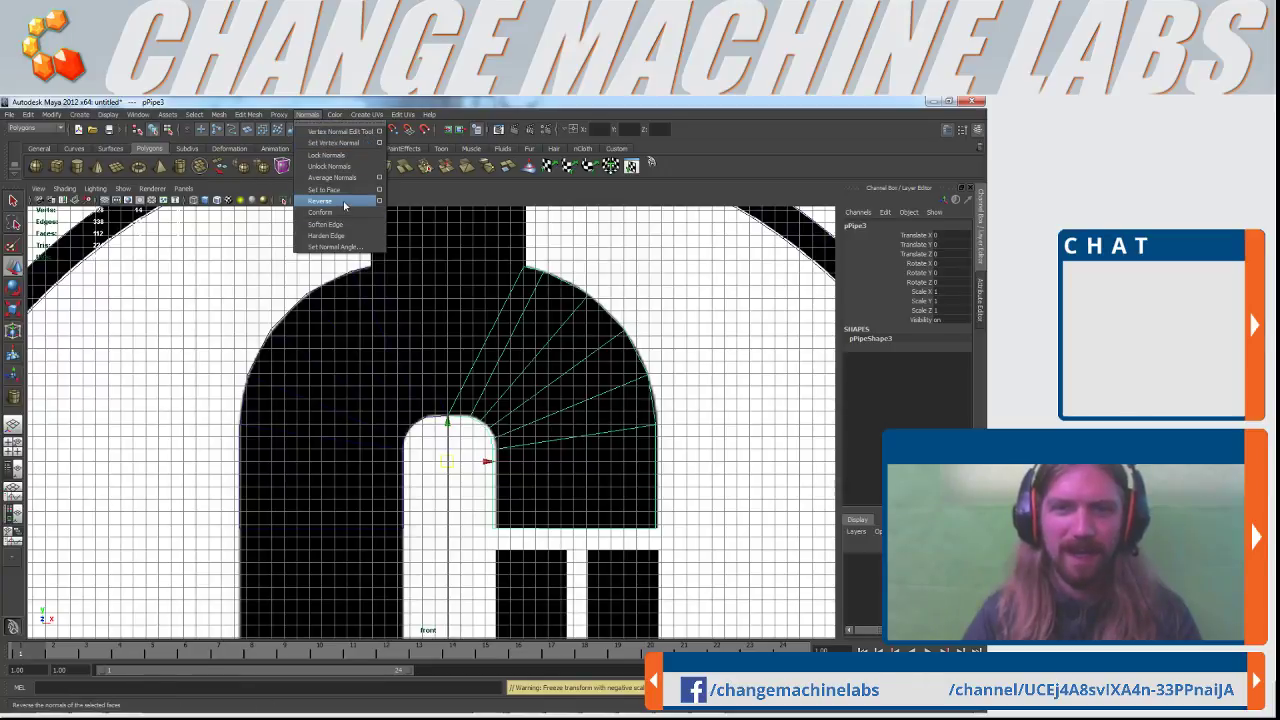
{"action": "left_click", "coordinate": [344, 205]}
Select both corner pieces and combine them into one mesh
{"action": "left_click", "coordinate": [655, 302]}
{"action": "key", "text": "space"}
{"action": "key", "text": "space"}
{"action": "scroll", "coordinate": [630, 348], "scroll_direction": "up", "scroll_amount": 4}
{"action": "left_click_drag", "start_coordinate": [441, 362], "coordinate": [427, 386], "text": "alt"}
{"action": "left_click", "coordinate": [475, 352]}
{"action": "scroll", "coordinate": [381, 345], "scroll_direction": "up", "scroll_amount": 4}
{"action": "left_click", "coordinate": [393, 298], "text": "shift"}
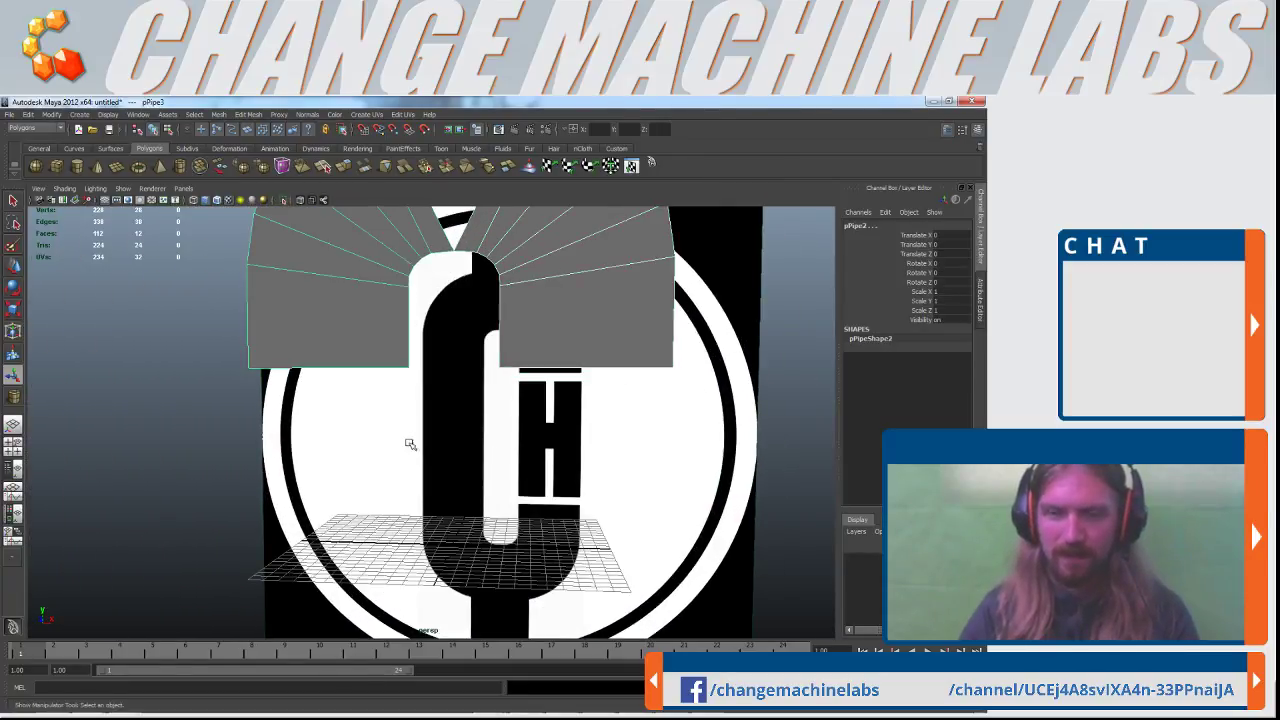
{"action": "key", "text": "f"}
{"action": "scroll", "coordinate": [423, 406], "scroll_direction": "up", "scroll_amount": 8}
{"action": "middle_click_drag", "start_coordinate": [431, 406], "coordinate": [485, 440], "text": "alt"}
{"action": "scroll", "coordinate": [337, 454], "scroll_direction": "down", "scroll_amount": 3}
{"action": "right_click_drag", "start_coordinate": [485, 440], "coordinate": [273, 289], "text": "alt"}
{"action": "left_click", "coordinate": [219, 114]}
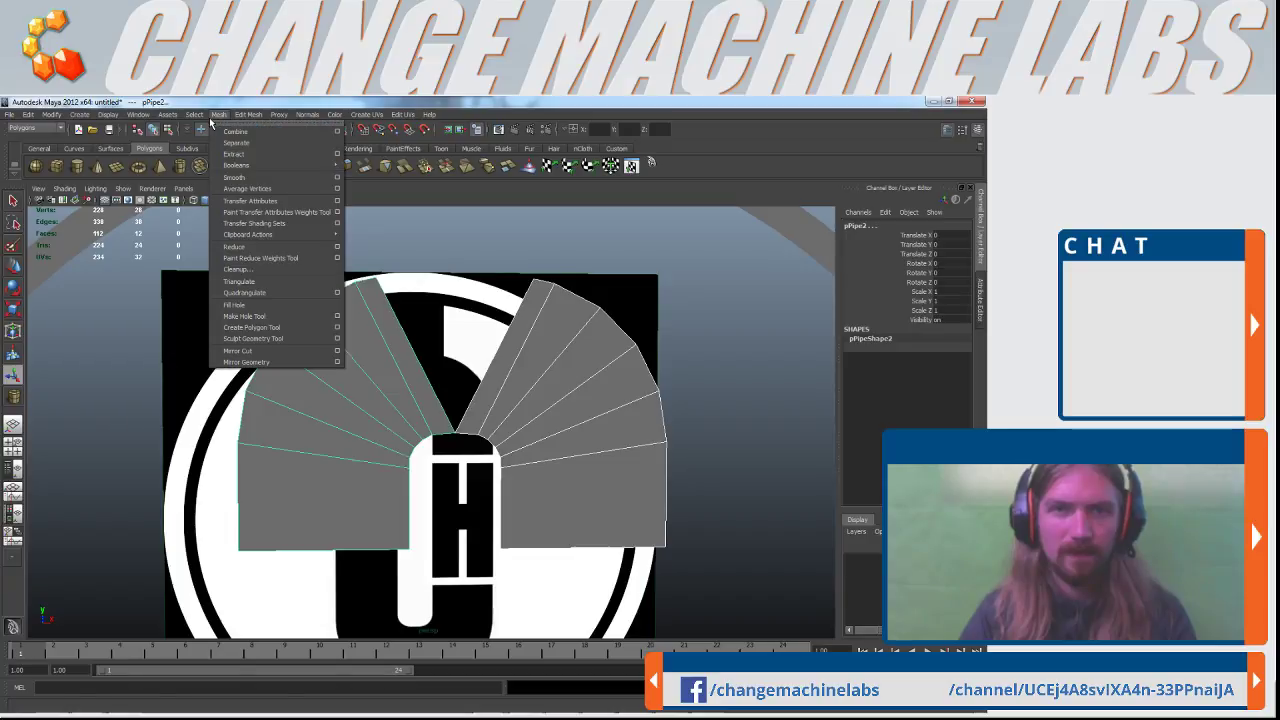
{"action": "left_click", "coordinate": [228, 135]}
Move the two coincident vertices at the top of the slot apart horizontally, one to each side of the centre line
{"action": "left_click_drag", "start_coordinate": [456, 446], "coordinate": [414, 411], "text": "alt"}
{"action": "right_click_drag", "start_coordinate": [414, 411], "coordinate": [453, 429], "text": "alt"}
{"action": "right_click_drag", "start_coordinate": [417, 344], "coordinate": [385, 343]}
{"action": "left_click_drag", "start_coordinate": [372, 327], "coordinate": [417, 374]}
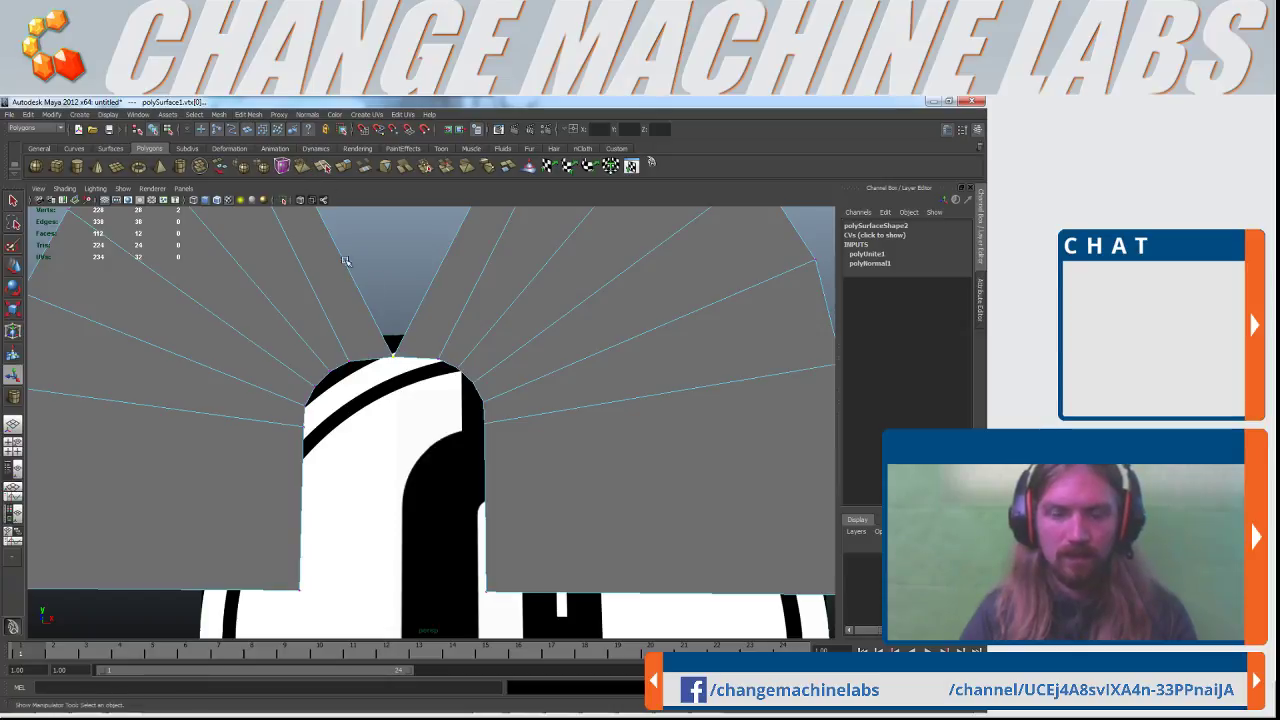
{"action": "right_click_drag", "start_coordinate": [306, 220], "coordinate": [406, 320], "text": "alt"}
{"action": "middle_click_drag", "start_coordinate": [406, 320], "coordinate": [428, 354], "text": "alt"}
{"action": "mouse_move", "coordinate": [410, 340]}
{"action": "right_mouse_down", "text": "alt"}
{"action": "mouse_move", "coordinate": [436, 352]}
{"action": "mouse_move", "coordinate": [411, 347]}
{"action": "right_mouse_up", "text": "alt"}
{"action": "key", "text": "space"}
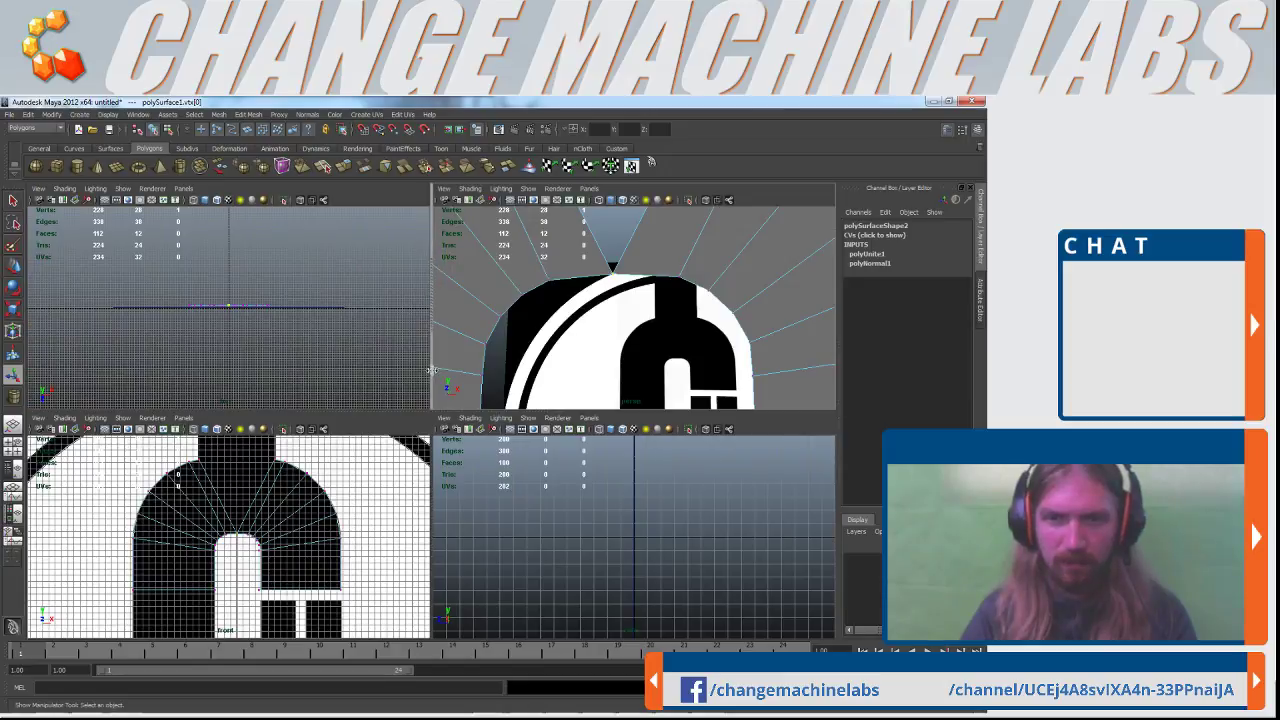
{"action": "key", "text": "space"}
{"action": "scroll", "coordinate": [503, 471], "scroll_direction": "up", "scroll_amount": 10}
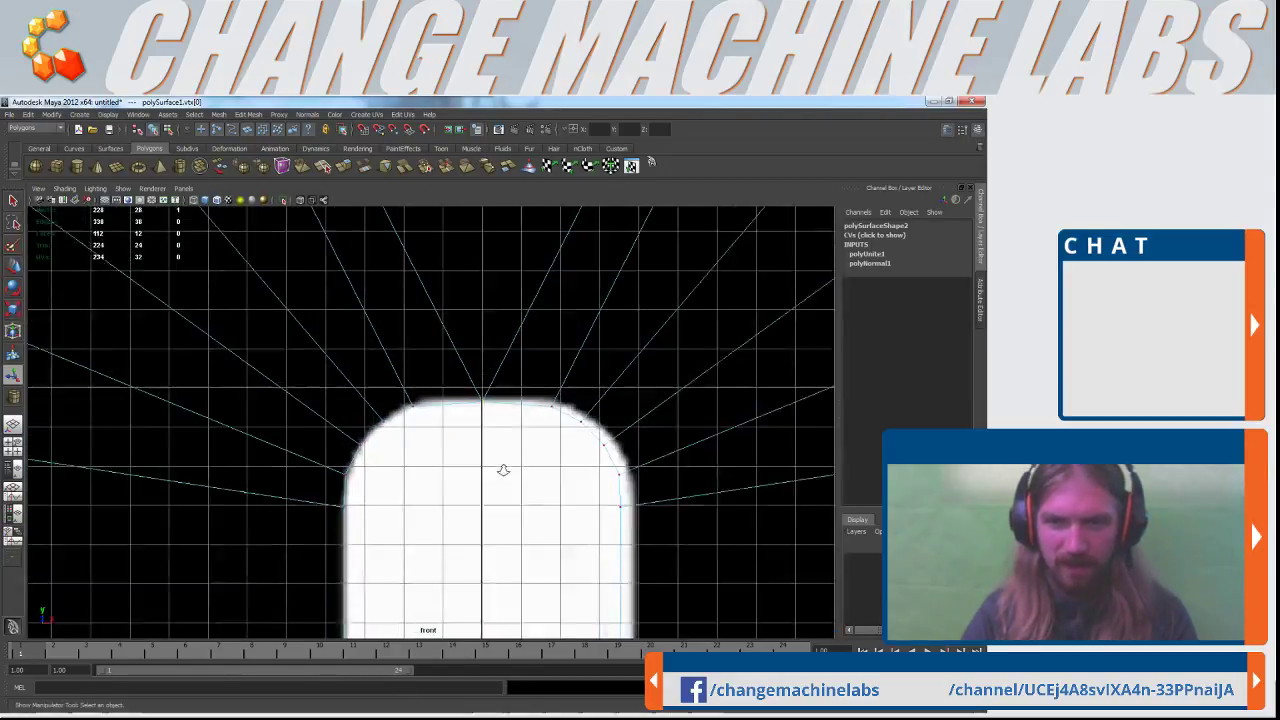
{"action": "key", "text": "w"}
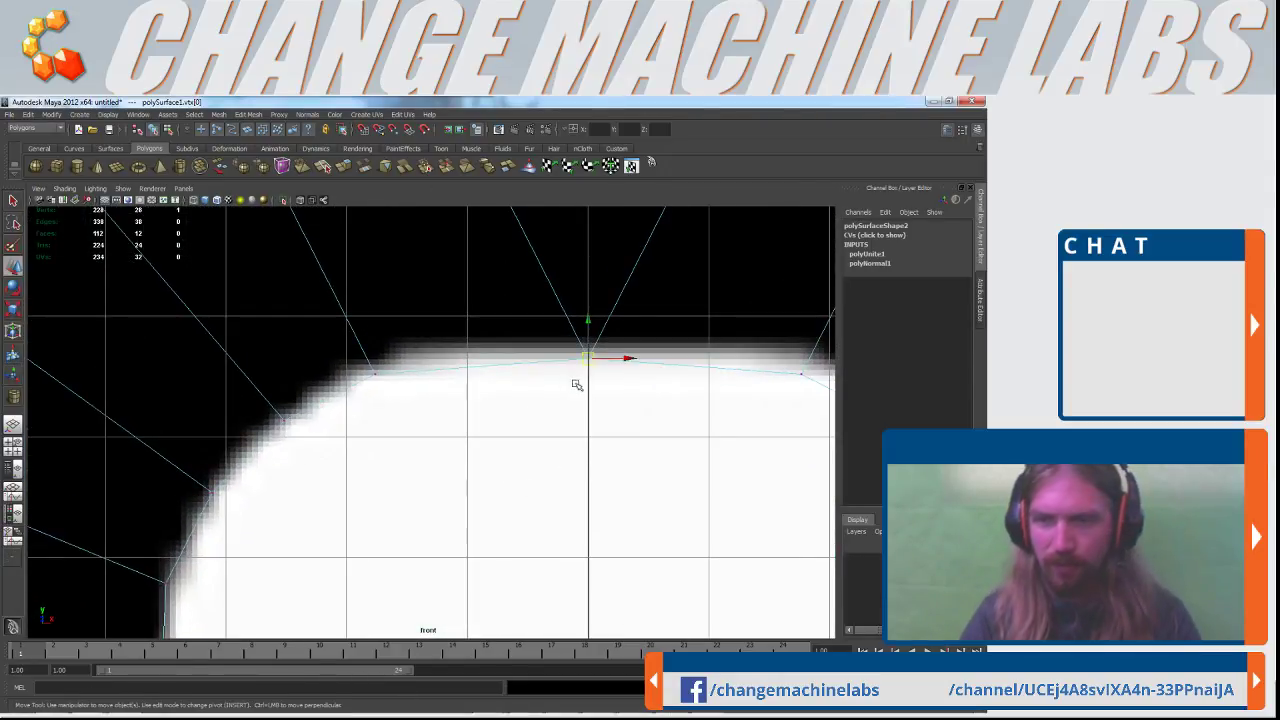
{"action": "left_click_drag", "start_coordinate": [629, 355], "coordinate": [685, 374]}
{"action": "mouse_move", "coordinate": [567, 341]}
{"action": "left_mouse_down"}
{"action": "mouse_move", "coordinate": [606, 366]}
{"action": "mouse_move", "coordinate": [612, 357]}
{"action": "mouse_move", "coordinate": [574, 361]}
{"action": "left_mouse_up"}
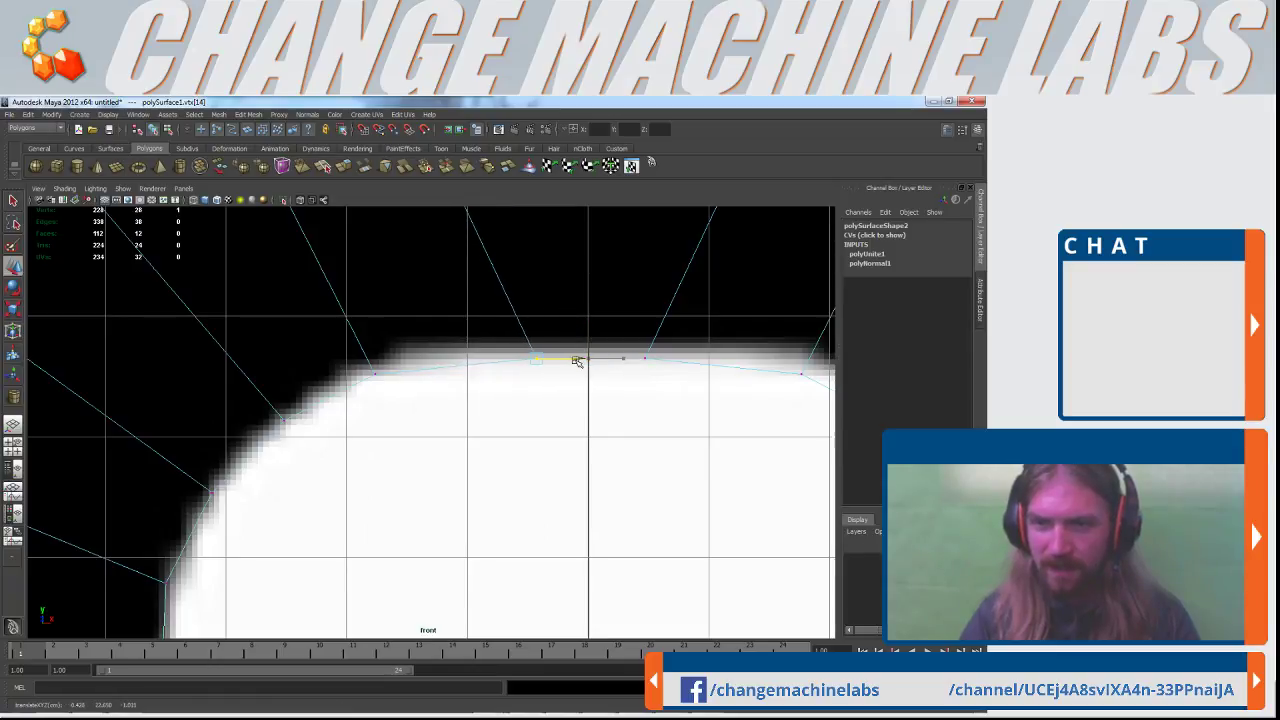
{"action": "left_click", "coordinate": [617, 411]}
Fill the wedge-shaped gap between the two arch halves by joining their facing edges with the Append to Polygon Tool
{"action": "scroll", "coordinate": [600, 366], "scroll_direction": "down", "scroll_amount": 5}
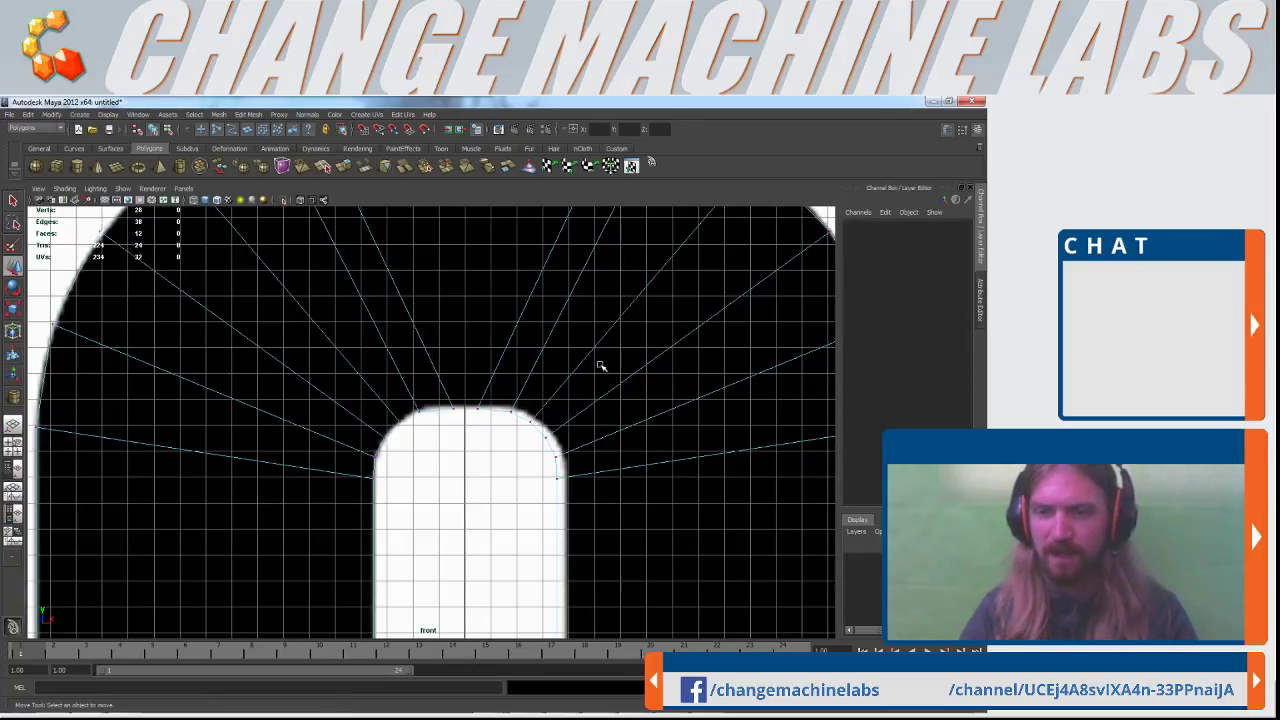
{"action": "scroll", "coordinate": [592, 381], "scroll_direction": "down", "scroll_amount": 2}
{"action": "middle_click_drag", "start_coordinate": [517, 346], "coordinate": [508, 452], "text": "alt"}
{"action": "scroll", "coordinate": [491, 461], "scroll_direction": "up", "scroll_amount": 2}
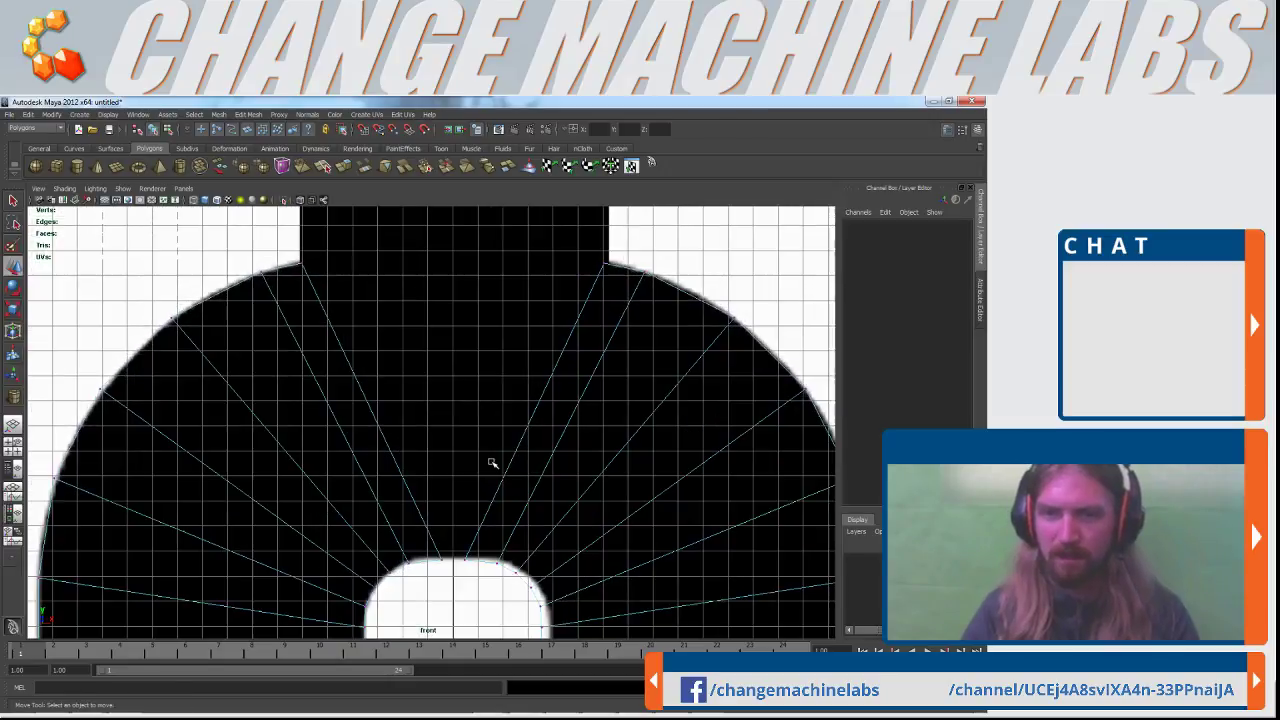
{"action": "scroll", "coordinate": [491, 462], "scroll_direction": "up", "scroll_amount": 1}
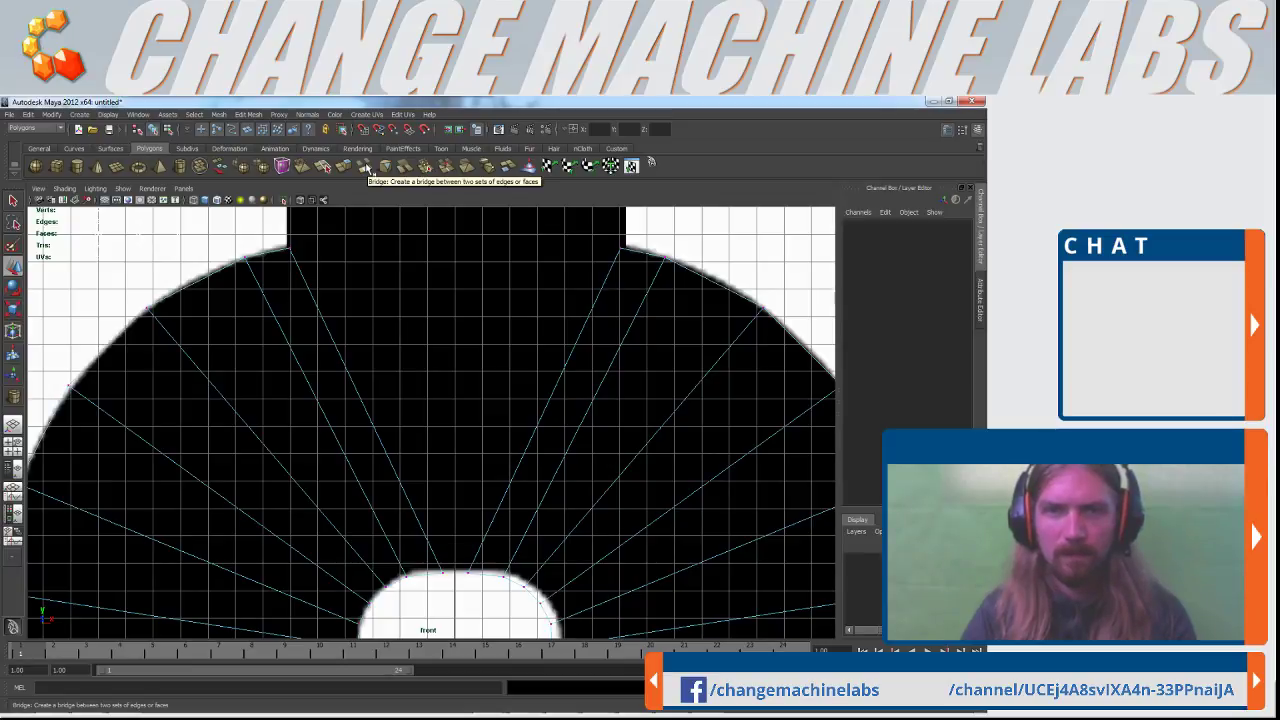
{"action": "left_click", "coordinate": [248, 114]}
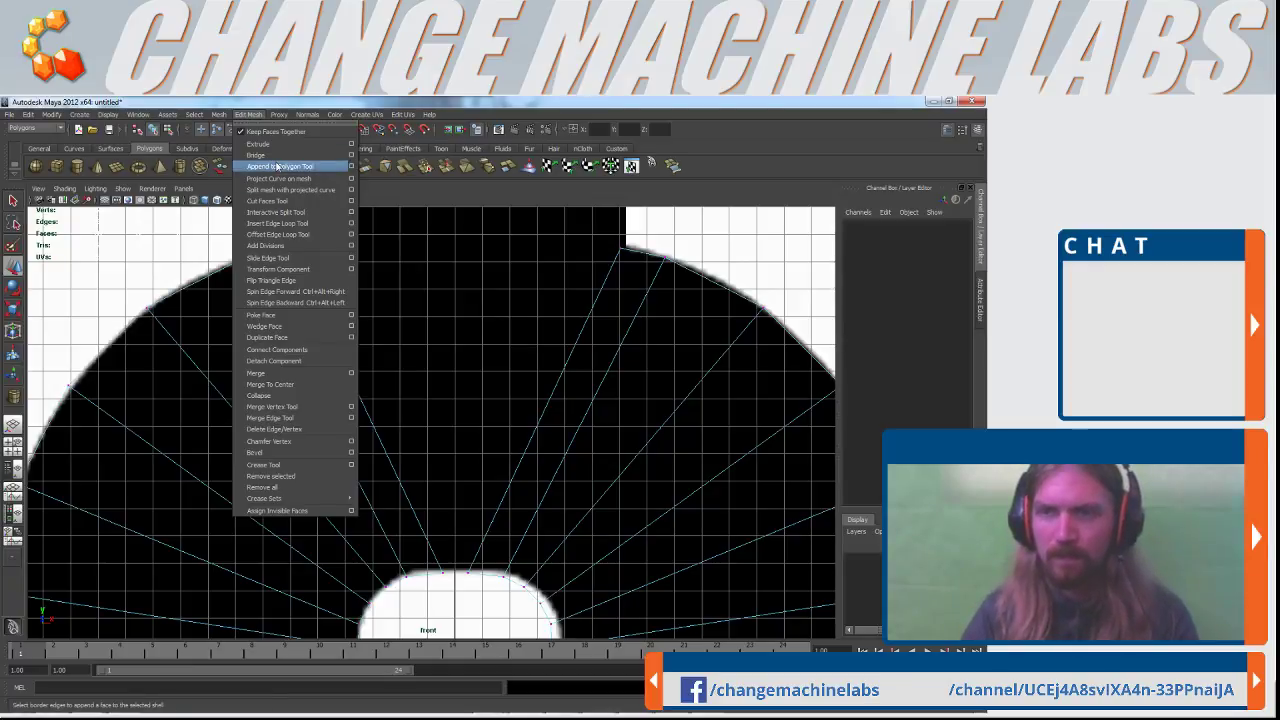
{"action": "left_click", "coordinate": [643, 188]}
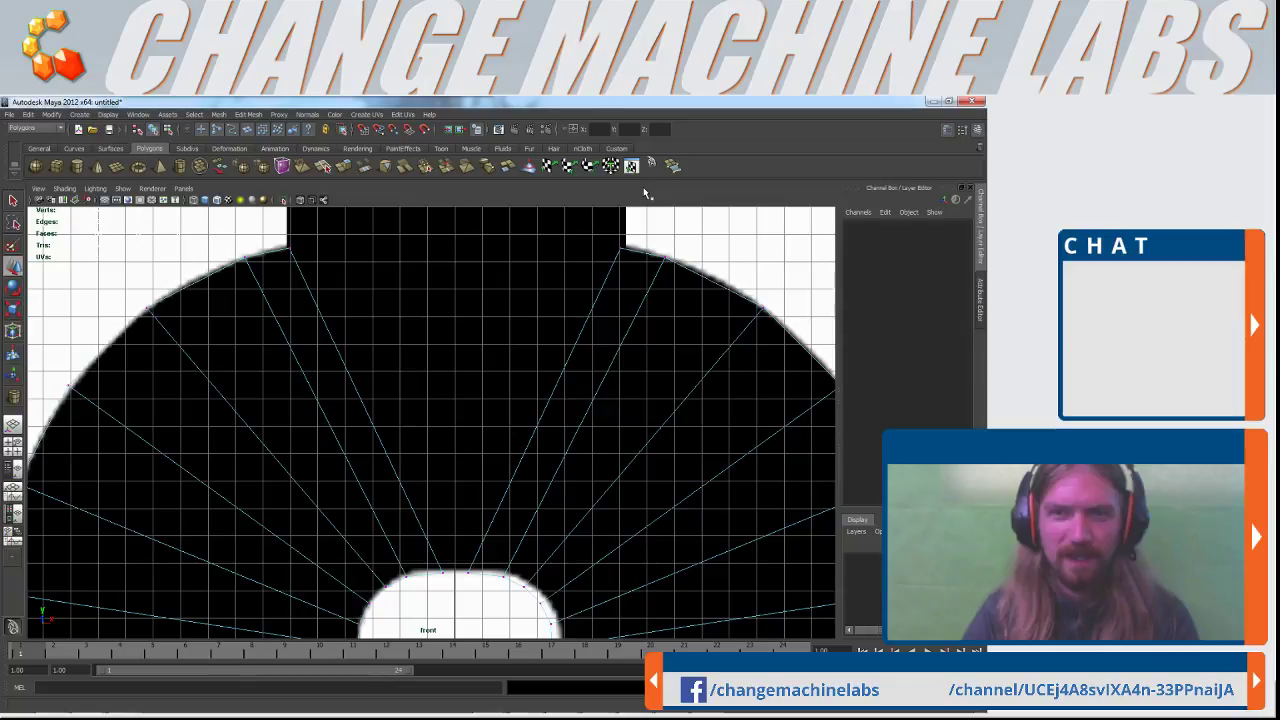
{"action": "left_click", "coordinate": [672, 166]}
{"action": "left_click", "coordinate": [356, 398]}
{"action": "left_click", "coordinate": [541, 412]}
{"action": "key", "text": "Return"}
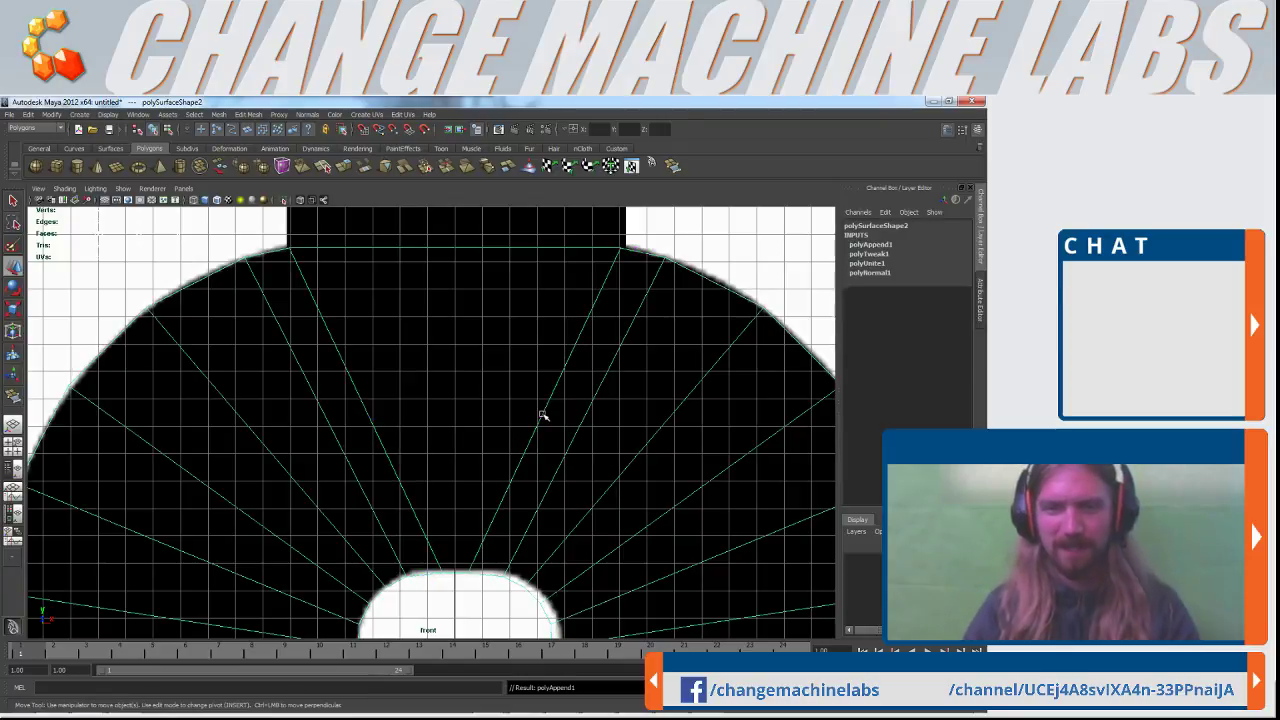
Delete the combined arch's construction history and freeze its transformations
{"action": "key", "text": "space"}
{"action": "key", "text": "space"}
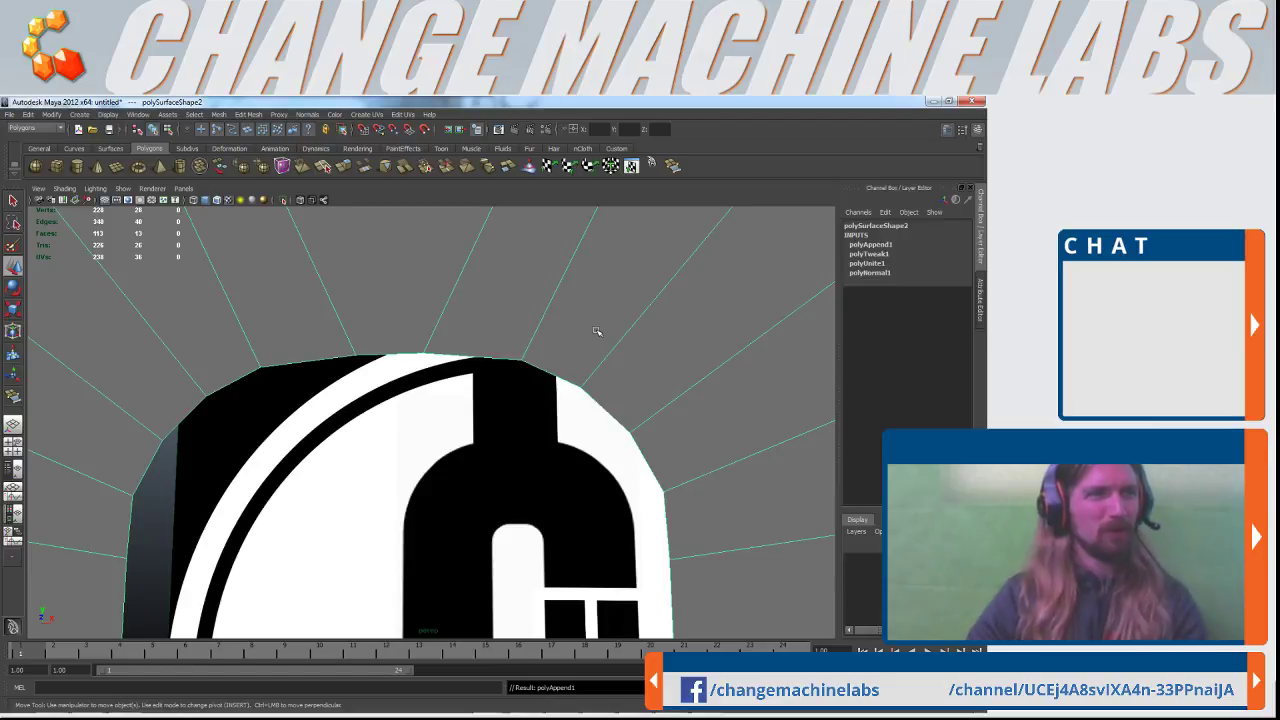
{"action": "scroll", "coordinate": [582, 345], "scroll_direction": "down", "scroll_amount": 10}
{"action": "scroll", "coordinate": [505, 424], "scroll_direction": "up", "scroll_amount": 3}
{"action": "left_click_drag", "start_coordinate": [503, 430], "coordinate": [532, 452], "text": "alt"}
{"action": "right_click_drag", "start_coordinate": [532, 452], "coordinate": [500, 505], "text": "alt"}
{"action": "left_click", "coordinate": [28, 114]}
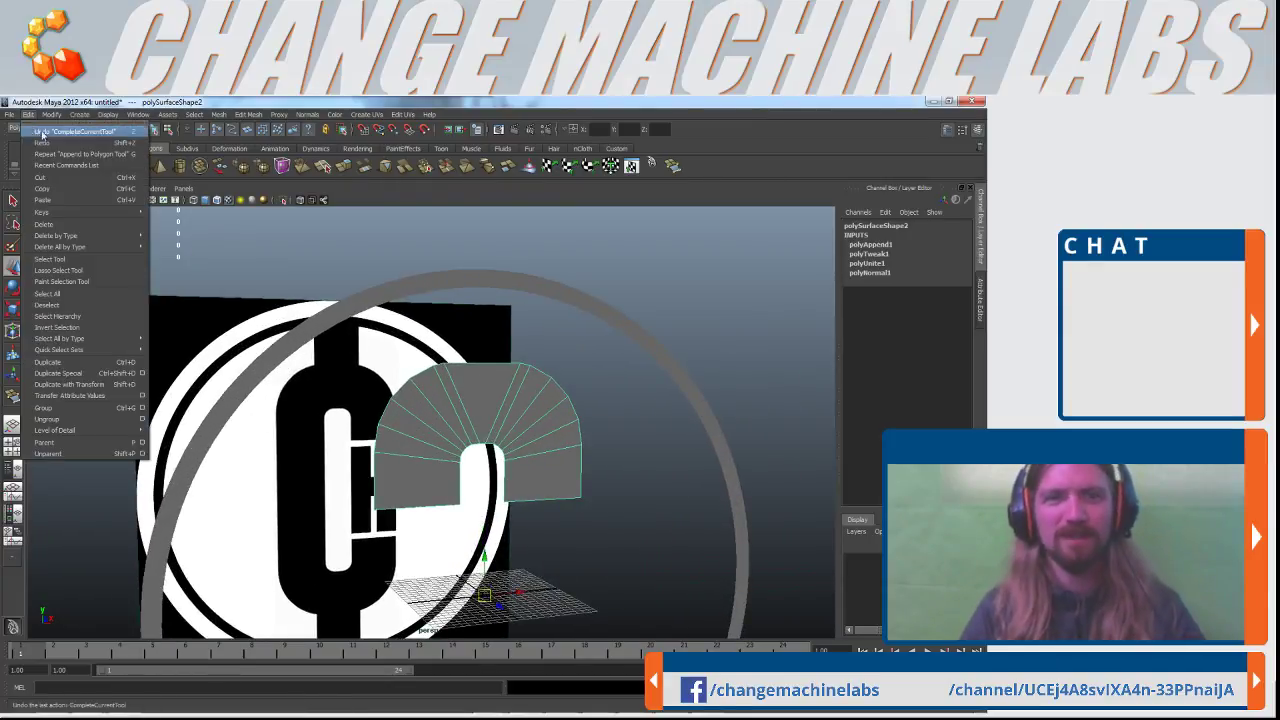
{"action": "mouse_move", "coordinate": [90, 235]}
{"action": "left_click", "coordinate": [180, 242]}
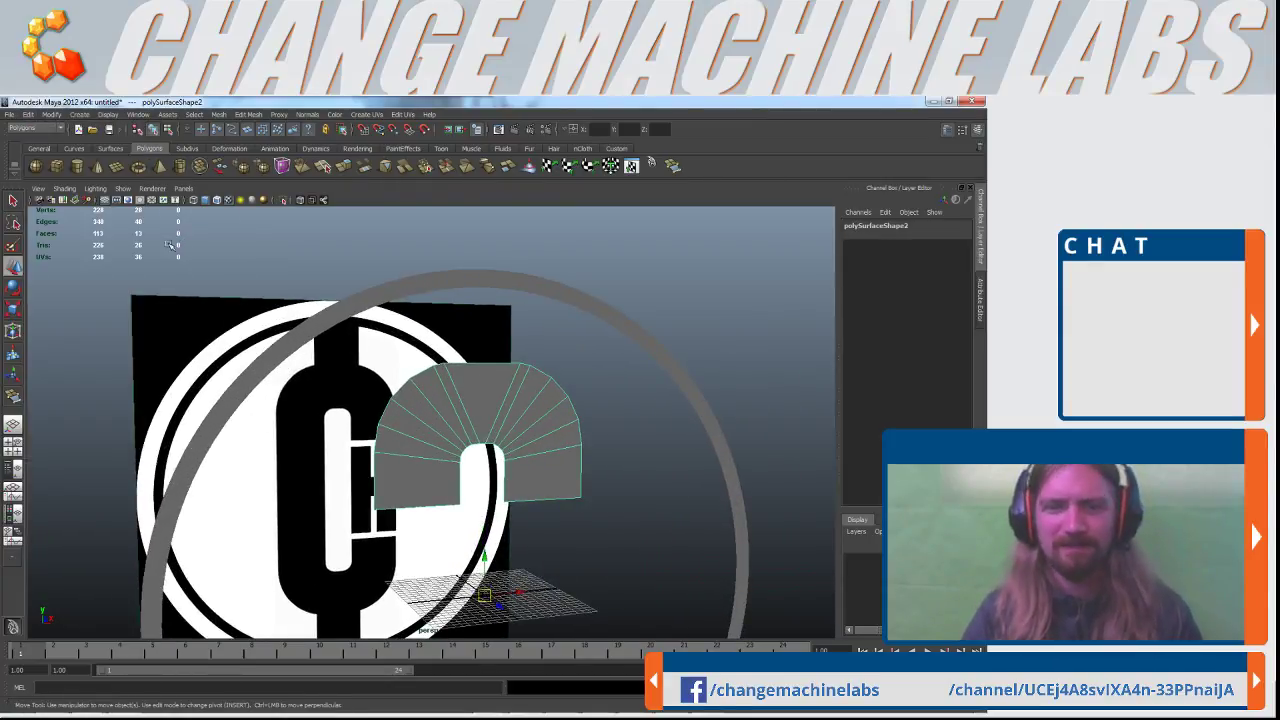
{"action": "left_click", "coordinate": [50, 114]}
{"action": "left_click", "coordinate": [80, 149]}
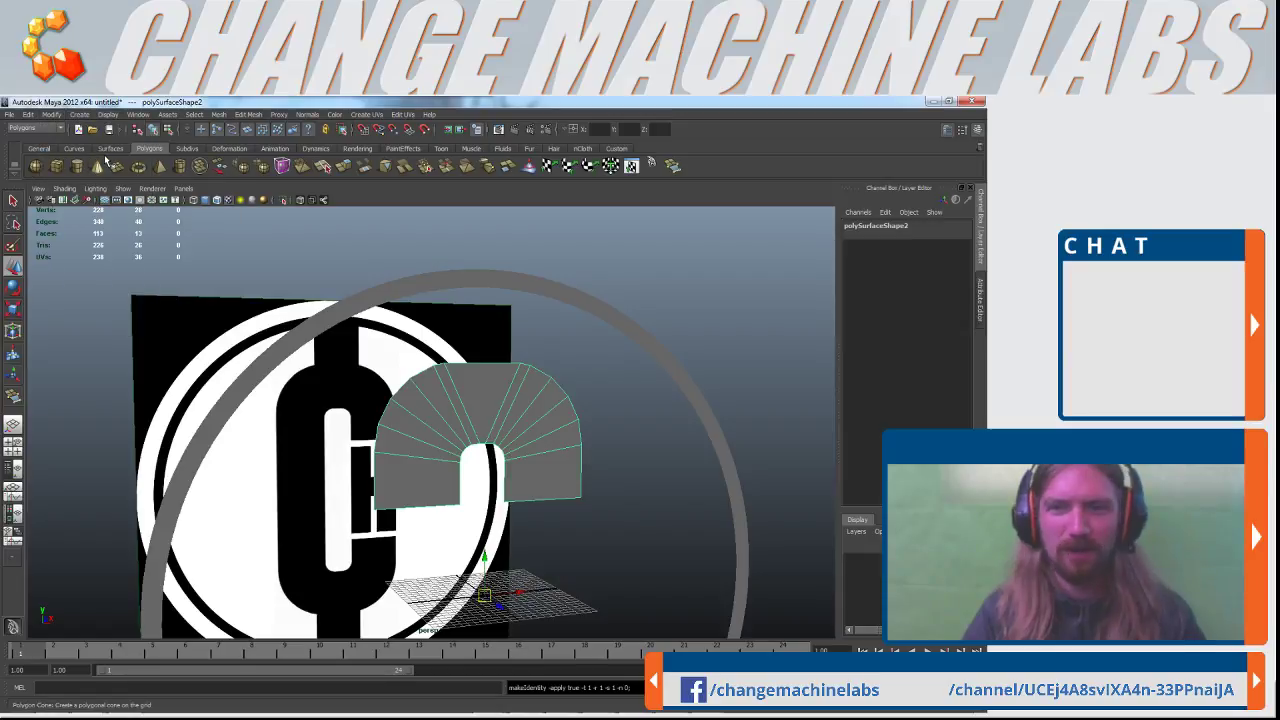
Extrude the arch's top centre edge straight up to the inner edge of the ring, forming the C's upper stem
{"action": "left_click", "coordinate": [643, 494]}
{"action": "left_click_drag", "start_coordinate": [643, 494], "coordinate": [511, 482], "text": "alt"}
{"action": "left_click", "coordinate": [485, 293]}
{"action": "key", "text": "f"}
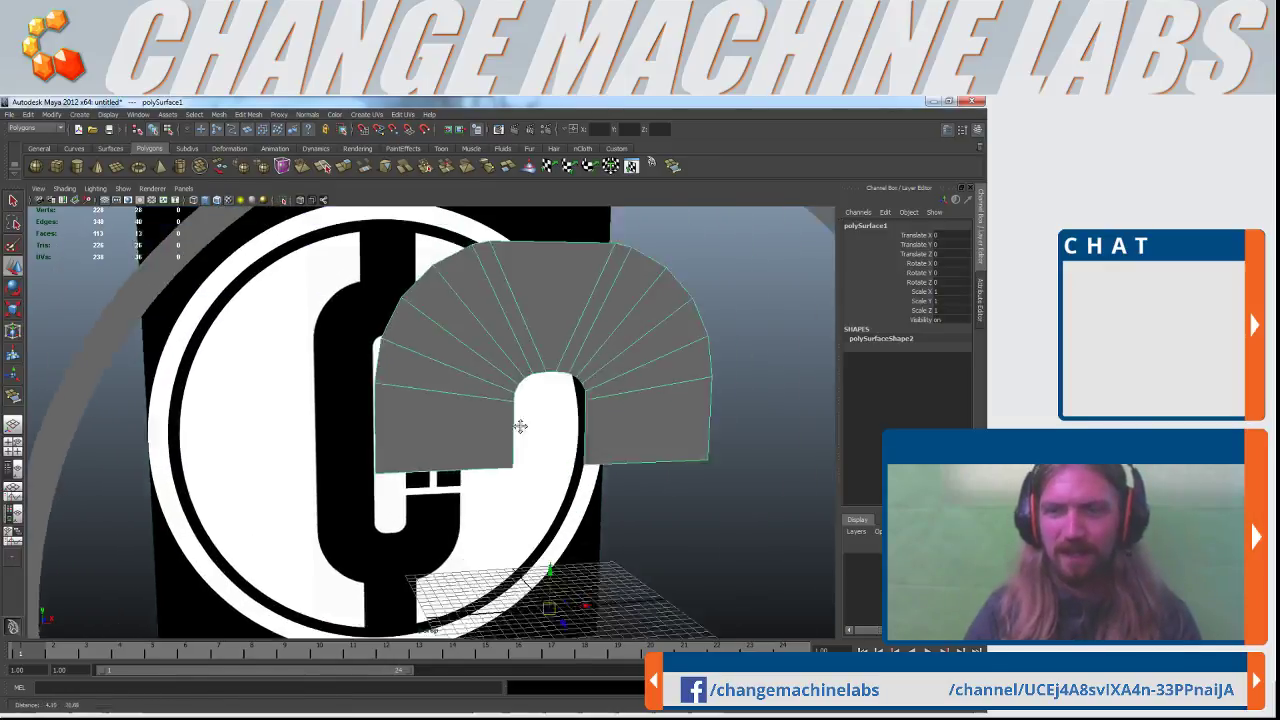
{"action": "right_click_drag", "start_coordinate": [520, 325], "coordinate": [522, 297]}
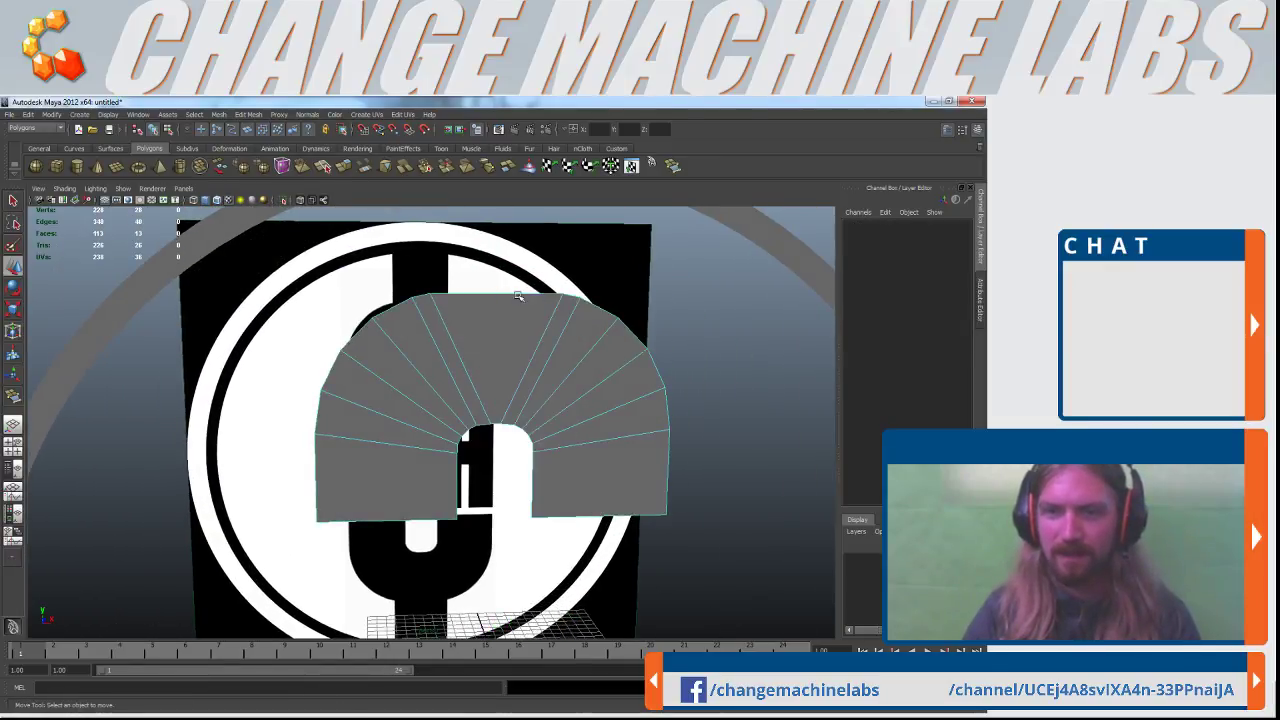
{"action": "left_click", "coordinate": [519, 293]}
{"action": "key", "text": "space"}
{"action": "key", "text": "space"}
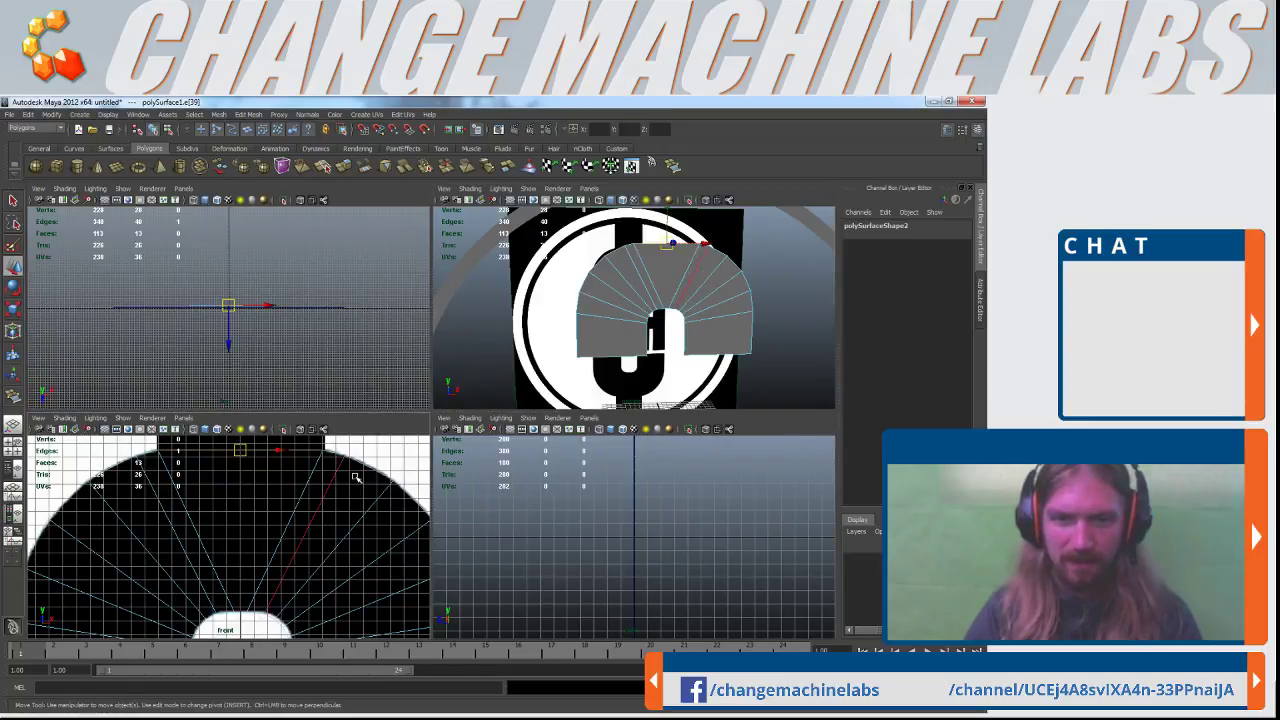
{"action": "mouse_move", "coordinate": [572, 326]}
{"action": "middle_mouse_down", "text": "alt"}
{"action": "mouse_move", "coordinate": [573, 457]}
{"action": "mouse_move", "coordinate": [537, 503]}
{"action": "middle_mouse_up", "text": "alt"}
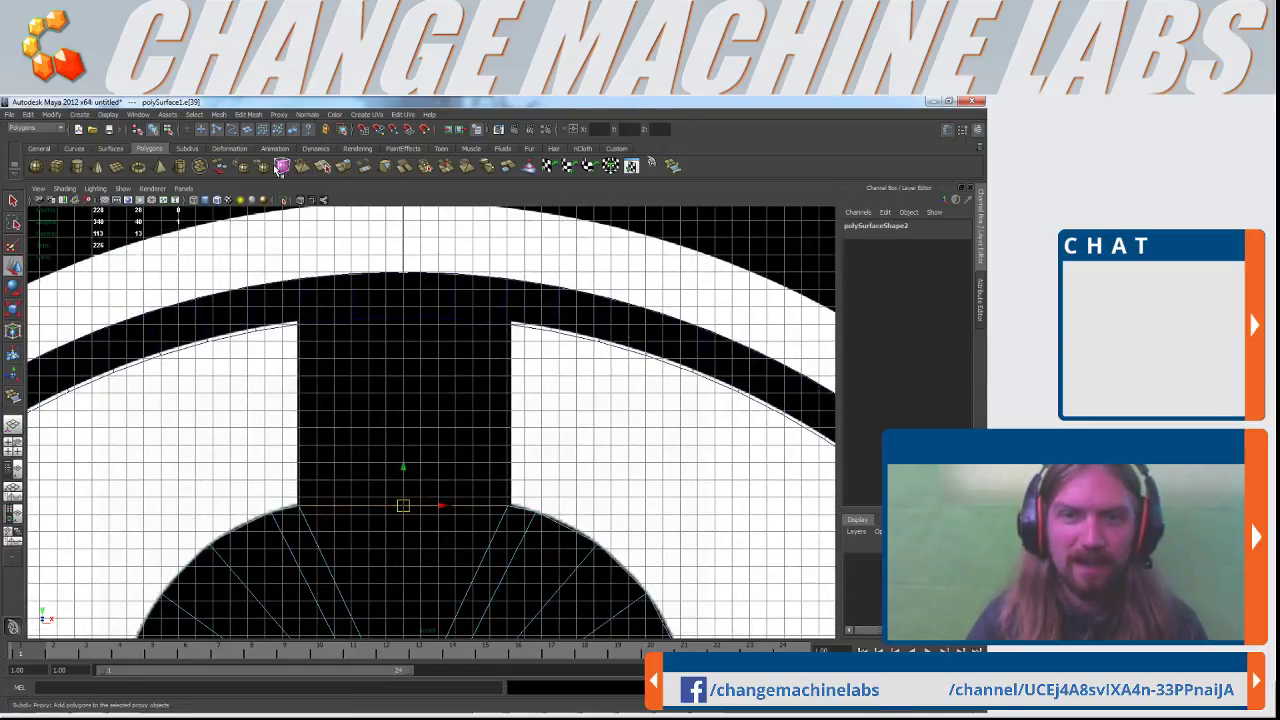
{"action": "left_click", "coordinate": [345, 167]}
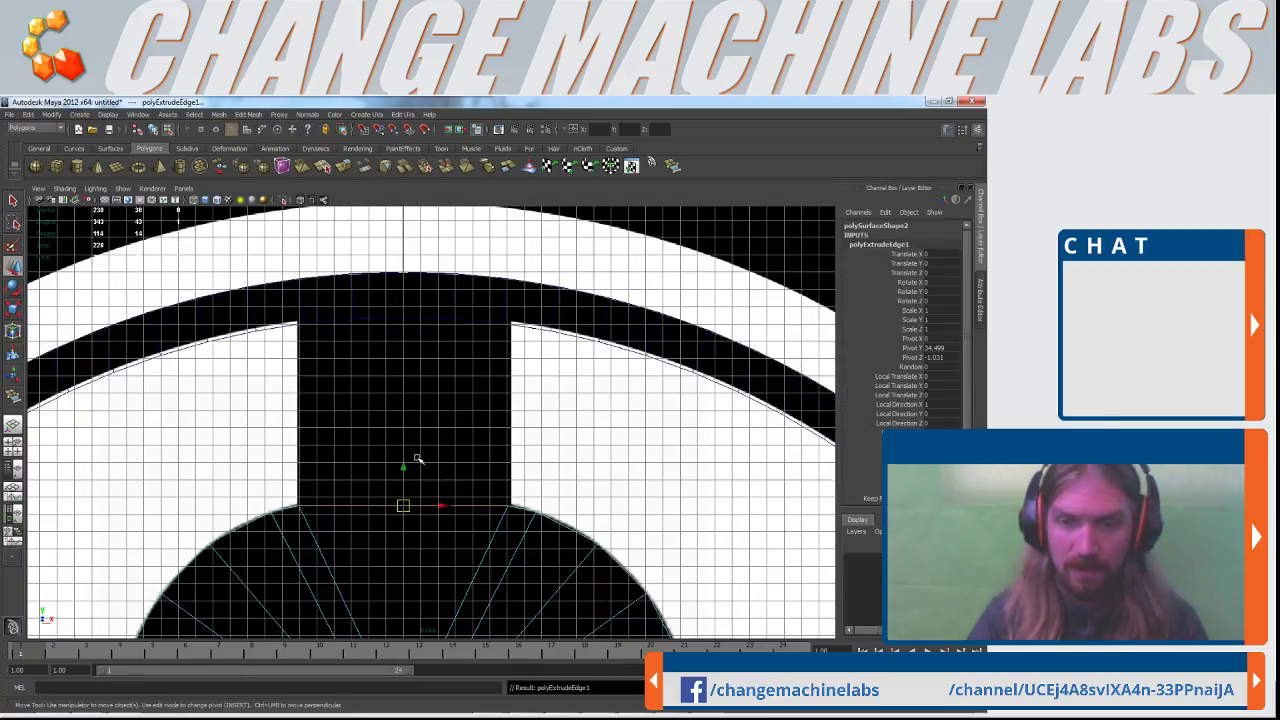
{"action": "left_click_drag", "start_coordinate": [405, 468], "coordinate": [405, 284]}
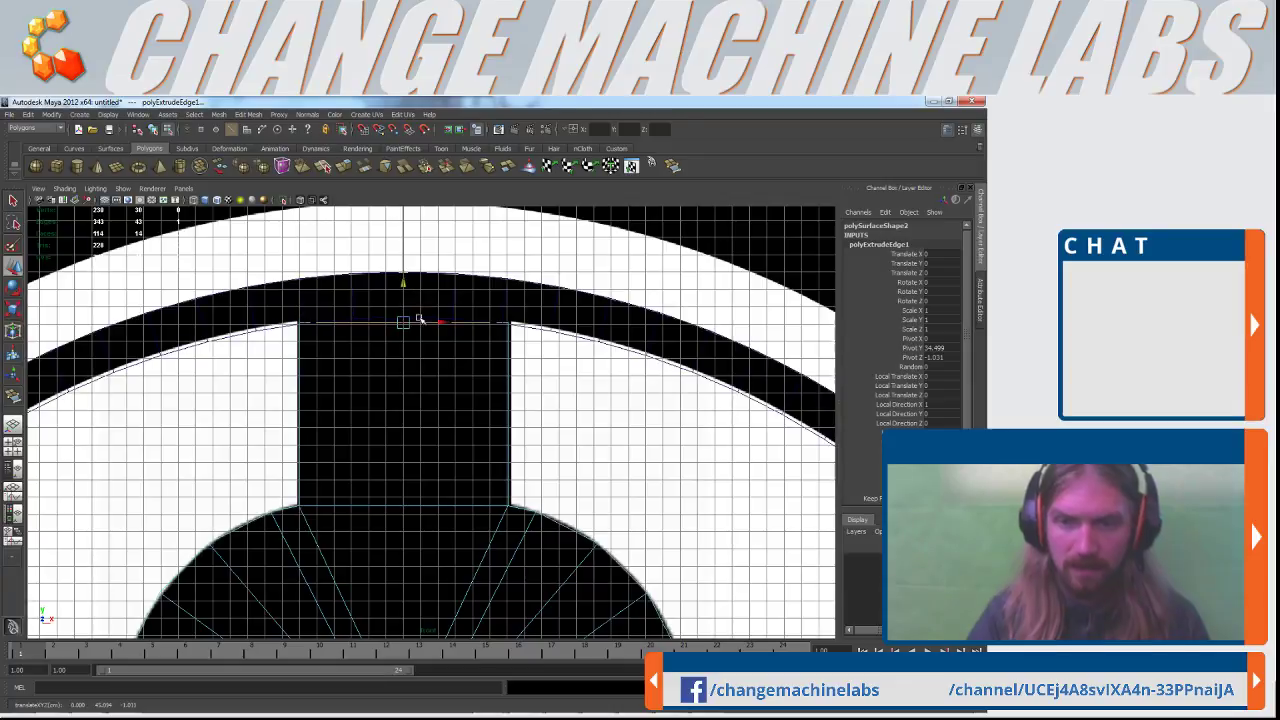
Examine the arch and its extruded stem from several angles in the perspective view
{"action": "scroll", "coordinate": [543, 449], "scroll_direction": "down", "scroll_amount": 3}
{"action": "key", "text": "space"}
{"action": "key", "text": "space"}
{"action": "left_click_drag", "start_coordinate": [621, 352], "coordinate": [478, 466], "text": "alt"}
{"action": "scroll", "coordinate": [478, 466], "scroll_direction": "up", "scroll_amount": 5}
{"action": "middle_click_drag", "start_coordinate": [476, 466], "coordinate": [426, 513], "text": "alt"}
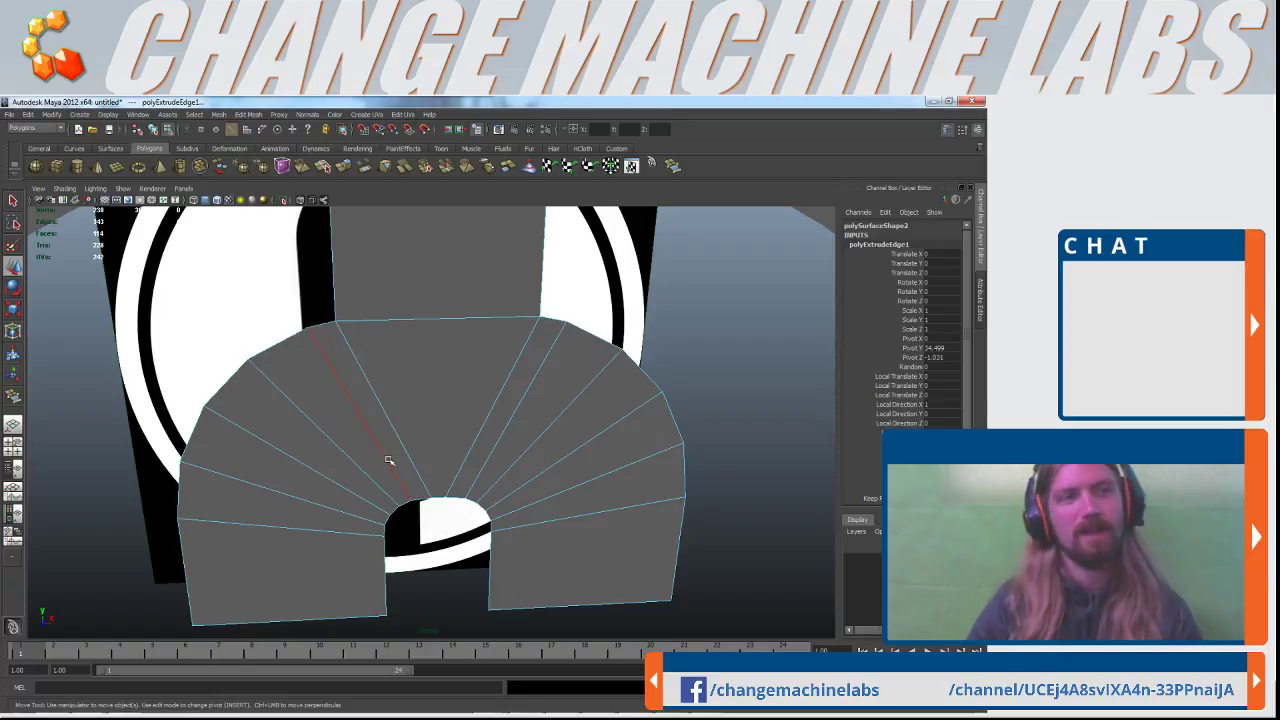
{"action": "scroll", "coordinate": [417, 464], "scroll_direction": "down", "scroll_amount": 5}
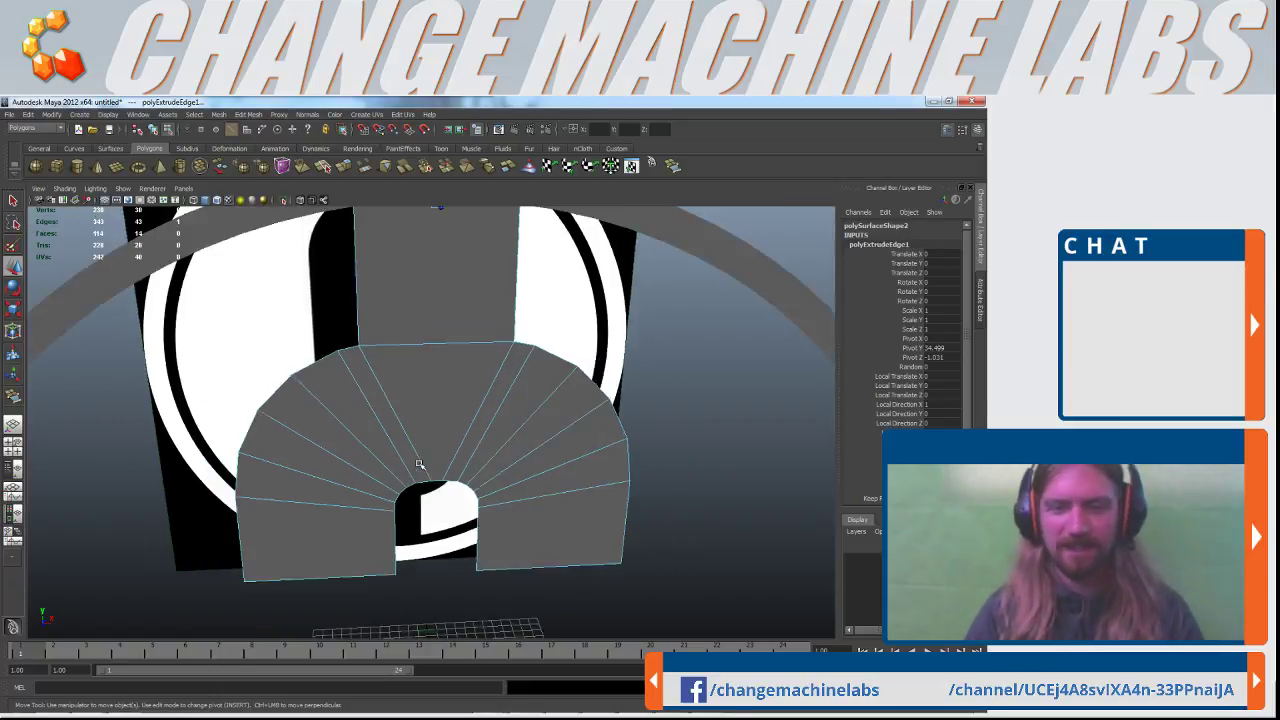
{"action": "scroll", "coordinate": [417, 464], "scroll_direction": "up", "scroll_amount": 5}
{"action": "left_click_drag", "start_coordinate": [417, 464], "coordinate": [494, 451], "text": "alt"}
{"action": "right_click_drag", "start_coordinate": [494, 451], "coordinate": [488, 549], "text": "alt"}
{"action": "middle_click_drag", "start_coordinate": [488, 549], "coordinate": [405, 510], "text": "alt"}
Select the whole upper C piece as an object and duplicate it in the front view
{"action": "right_click_drag", "start_coordinate": [445, 361], "coordinate": [493, 346]}
{"action": "left_click", "coordinate": [484, 325]}
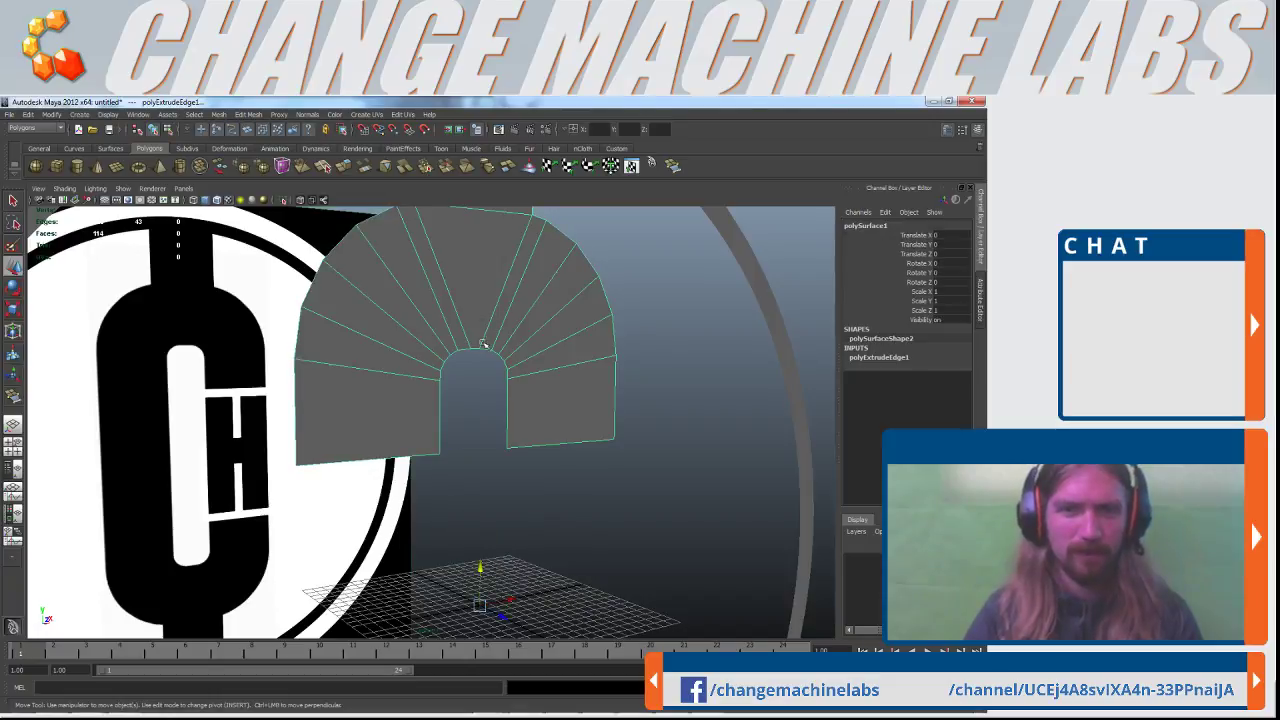
{"action": "left_click_drag", "start_coordinate": [496, 510], "coordinate": [543, 534], "text": "alt"}
{"action": "right_click_drag", "start_coordinate": [543, 534], "coordinate": [416, 445], "text": "alt"}
{"action": "key", "text": "space"}
{"action": "key", "text": "space"}
{"action": "middle_click_drag", "start_coordinate": [485, 582], "coordinate": [497, 377], "text": "alt"}
{"action": "right_click_drag", "start_coordinate": [497, 377], "coordinate": [534, 429], "text": "alt"}
{"action": "middle_click_drag", "start_coordinate": [534, 429], "coordinate": [503, 295], "text": "alt"}
{"action": "right_click_drag", "start_coordinate": [503, 295], "coordinate": [391, 266], "text": "alt"}
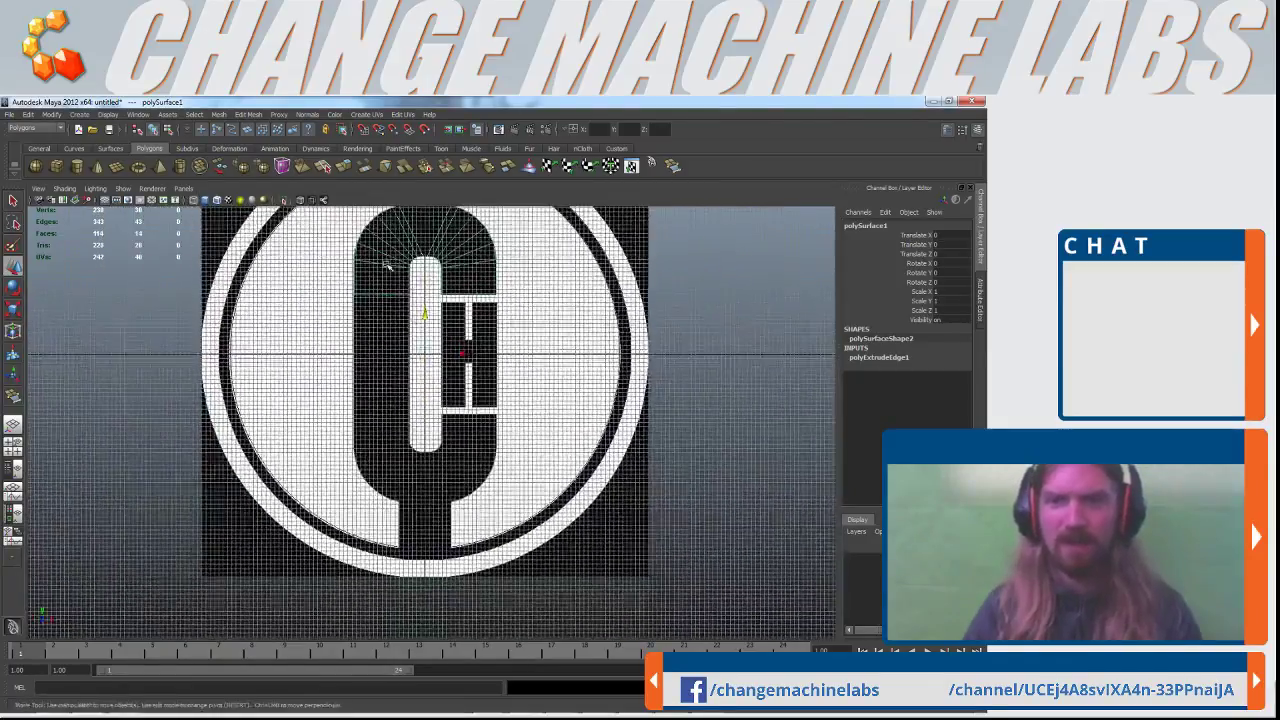
{"action": "middle_click_drag", "start_coordinate": [391, 266], "coordinate": [400, 340], "text": "alt"}
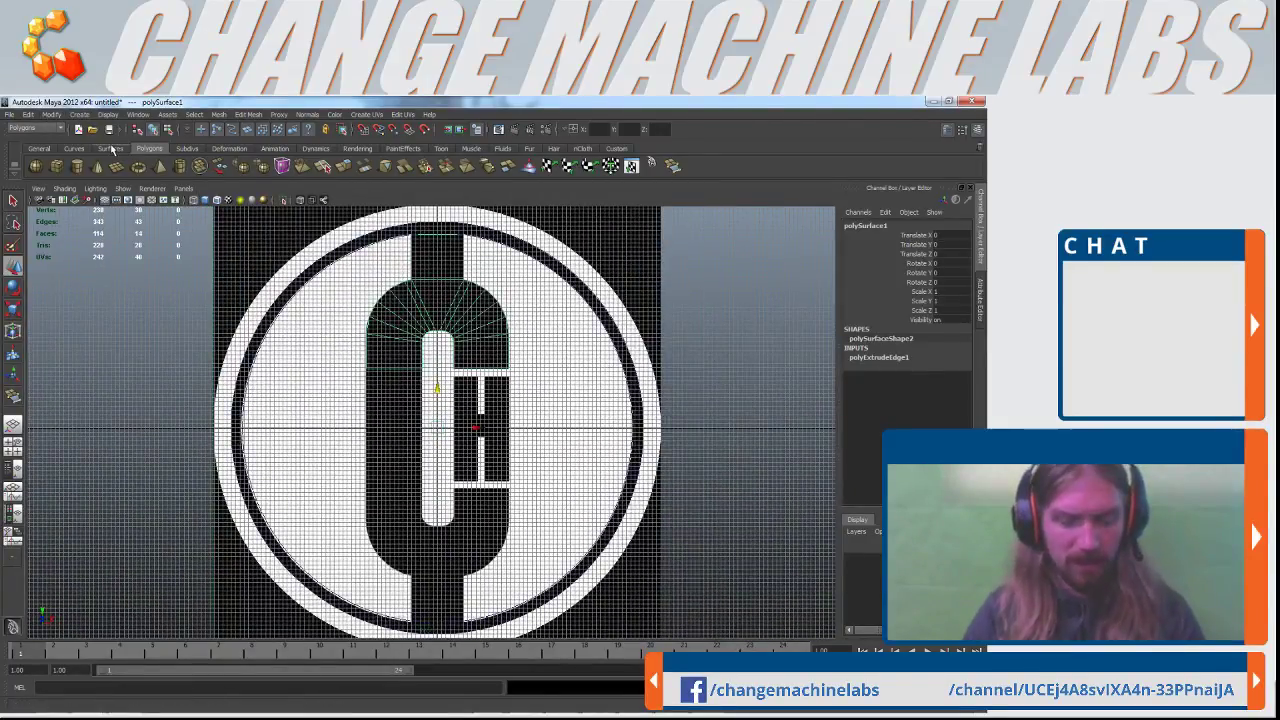
{"action": "key", "text": "ctrl+d"}
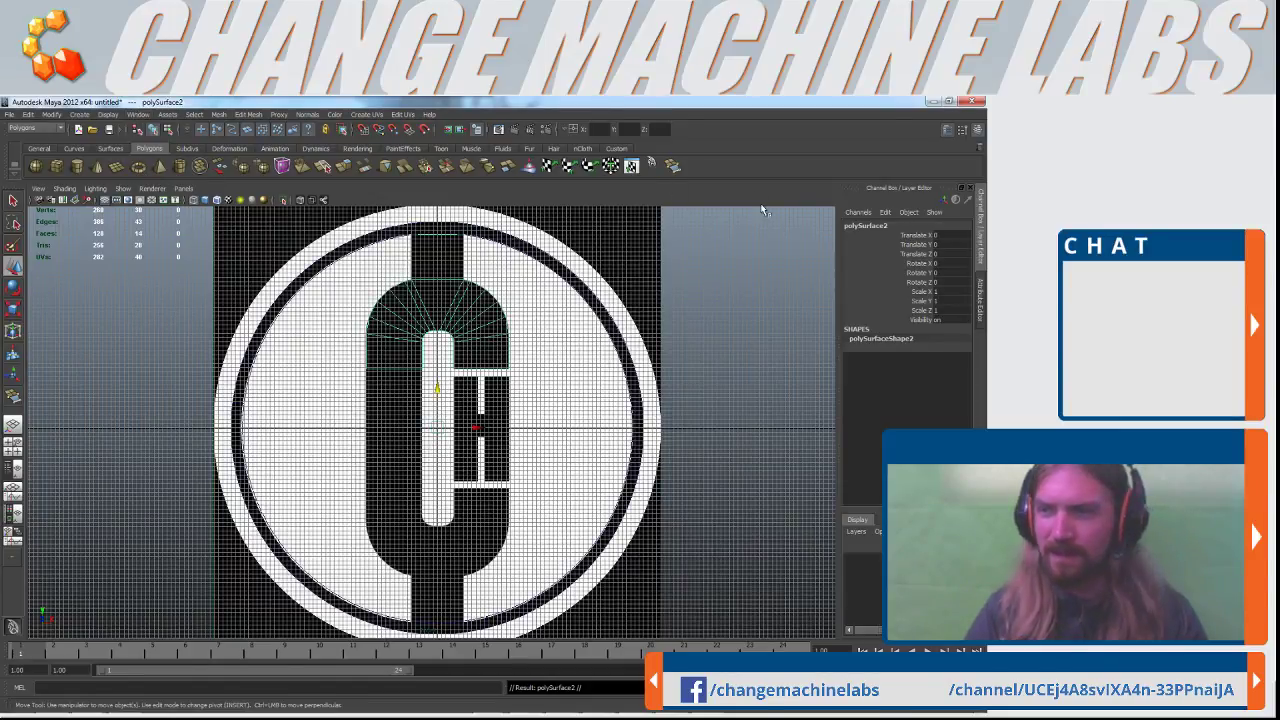
Mirror the duplicate to the C's lower end with a Scale Y of -1 and freeze its transformations
{"action": "left_click", "coordinate": [941, 303]}
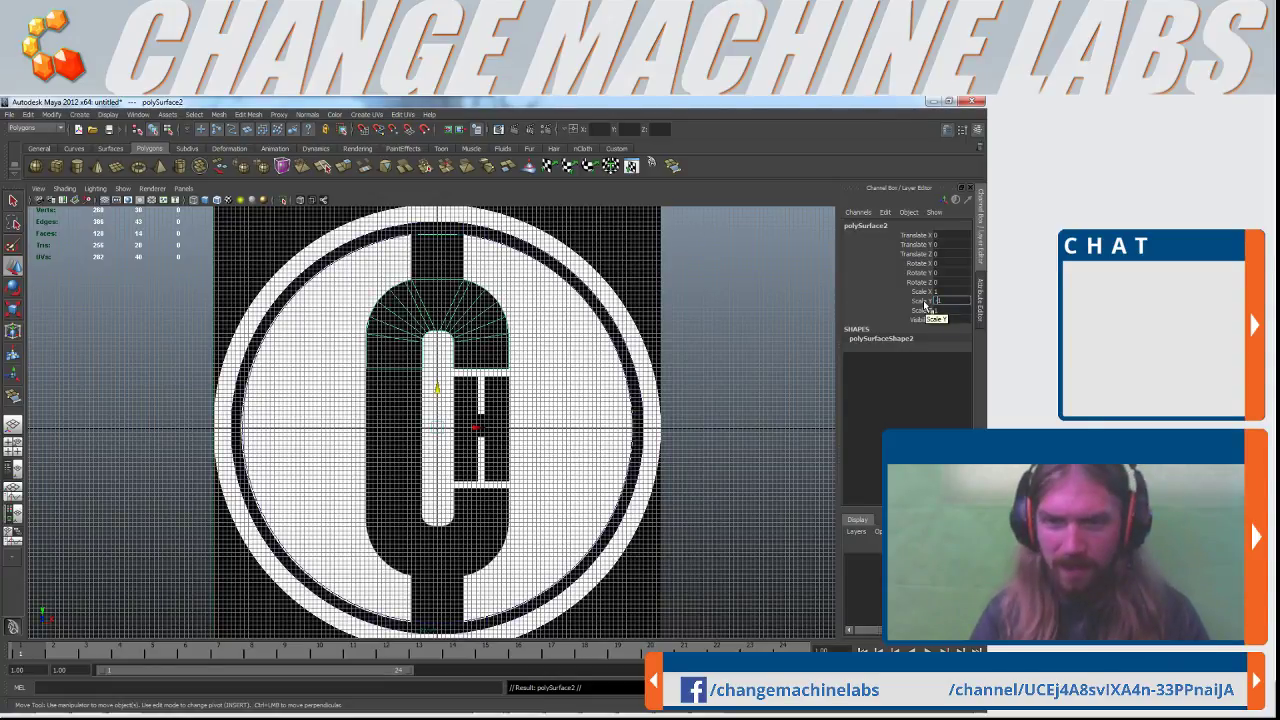
{"action": "type", "text": "-1"}
{"action": "key", "text": "Return"}
{"action": "left_click", "coordinate": [734, 543]}
{"action": "left_click", "coordinate": [500, 517]}
{"action": "scroll", "coordinate": [256, 232], "scroll_direction": "up", "scroll_amount": 3}
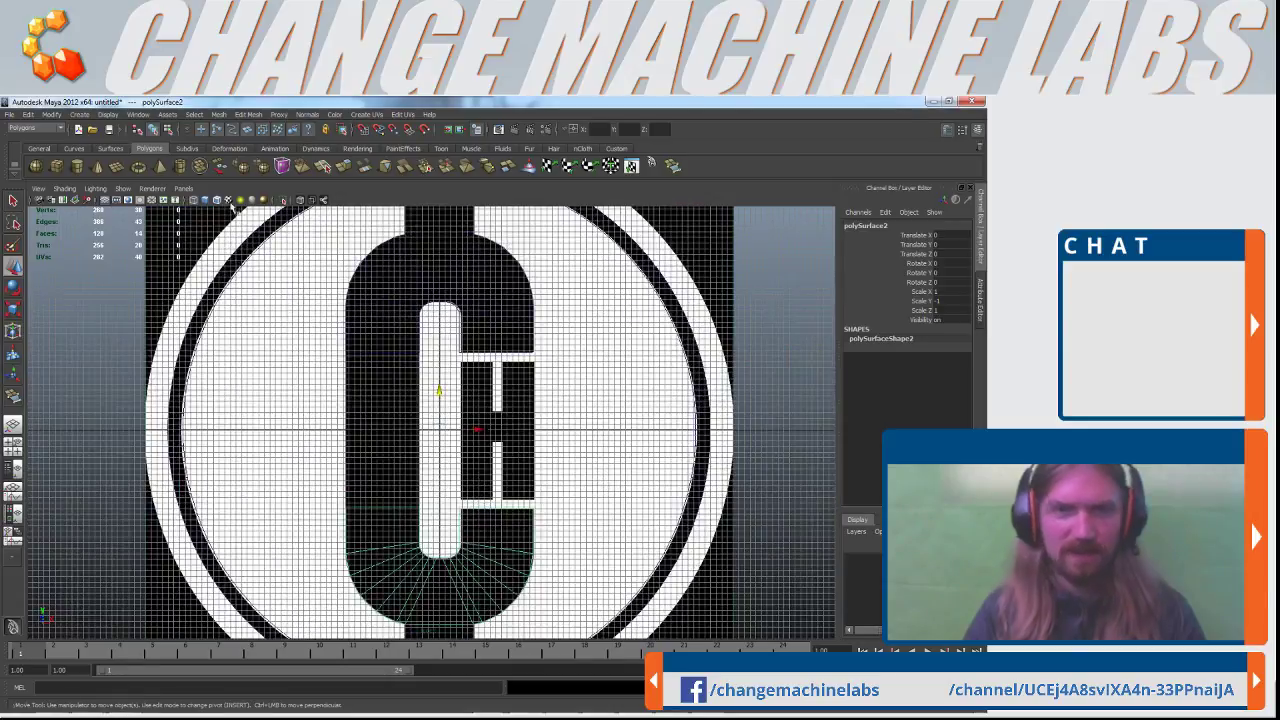
{"action": "left_click", "coordinate": [51, 114]}
{"action": "left_click", "coordinate": [70, 154]}
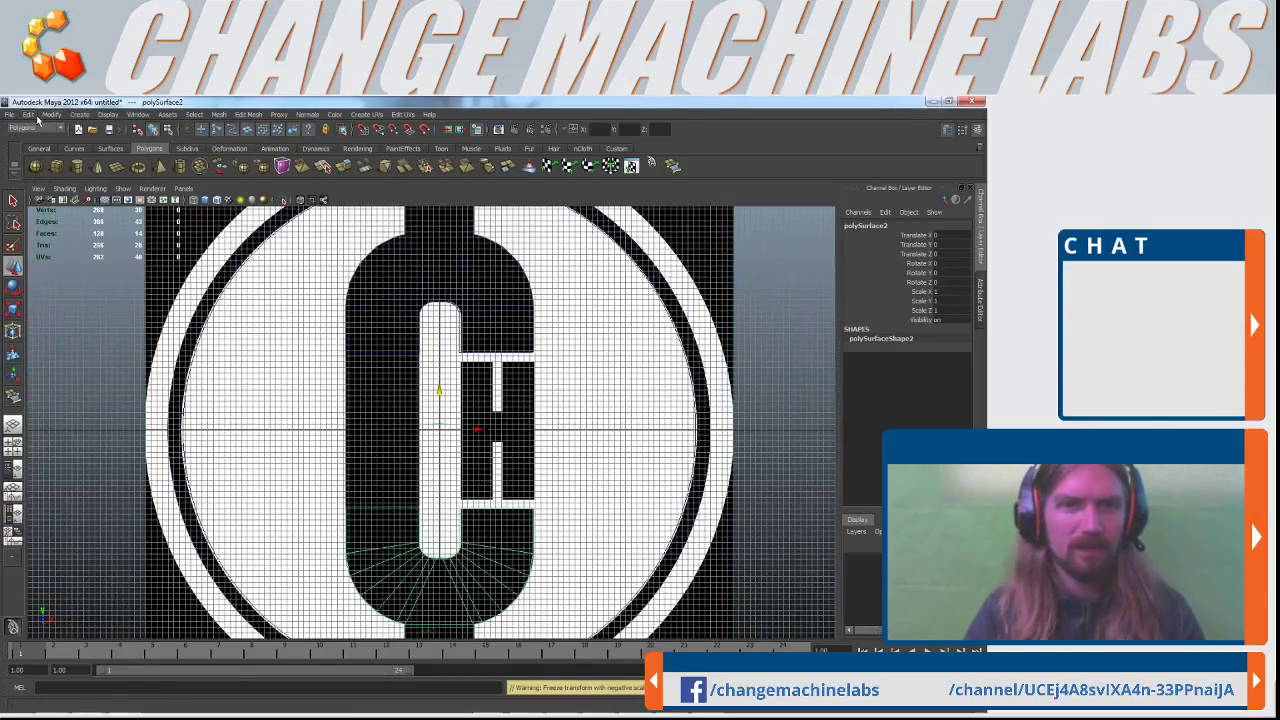
Delete all construction history and reverse the normals of the mirrored lower C piece
{"action": "left_click", "coordinate": [38, 115]}
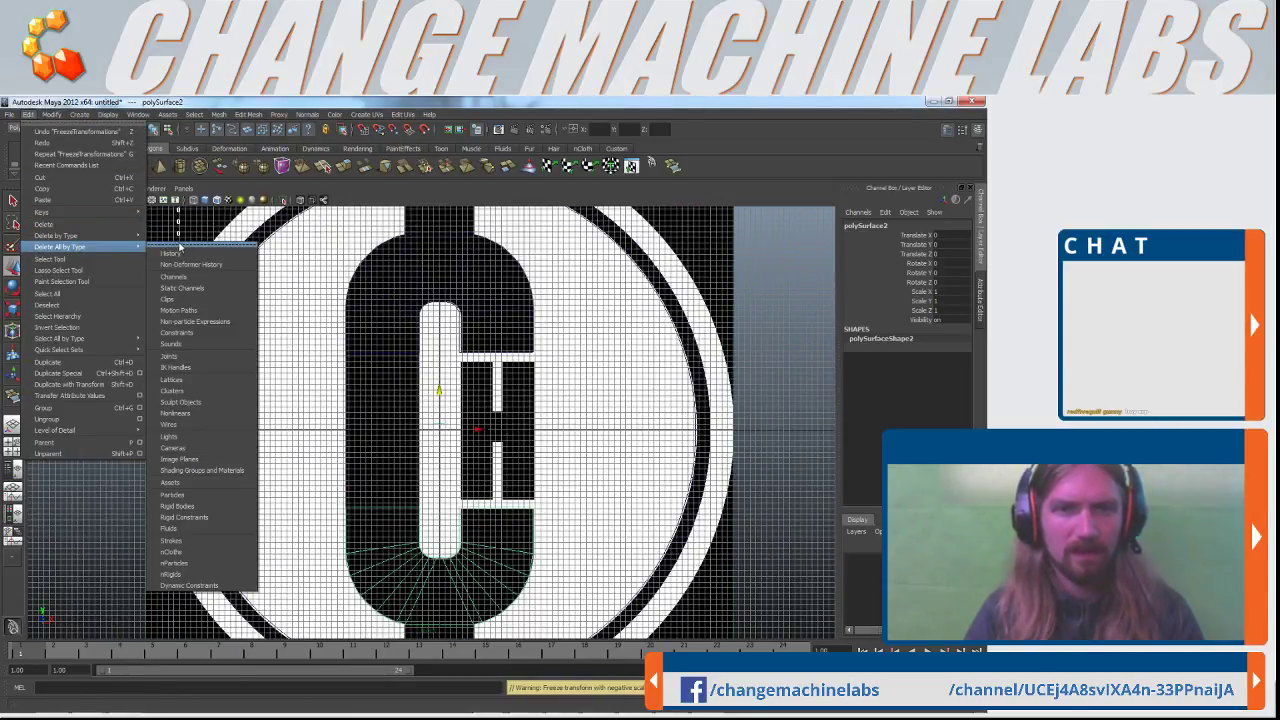
{"action": "left_click", "coordinate": [175, 253]}
{"action": "left_click", "coordinate": [307, 114]}
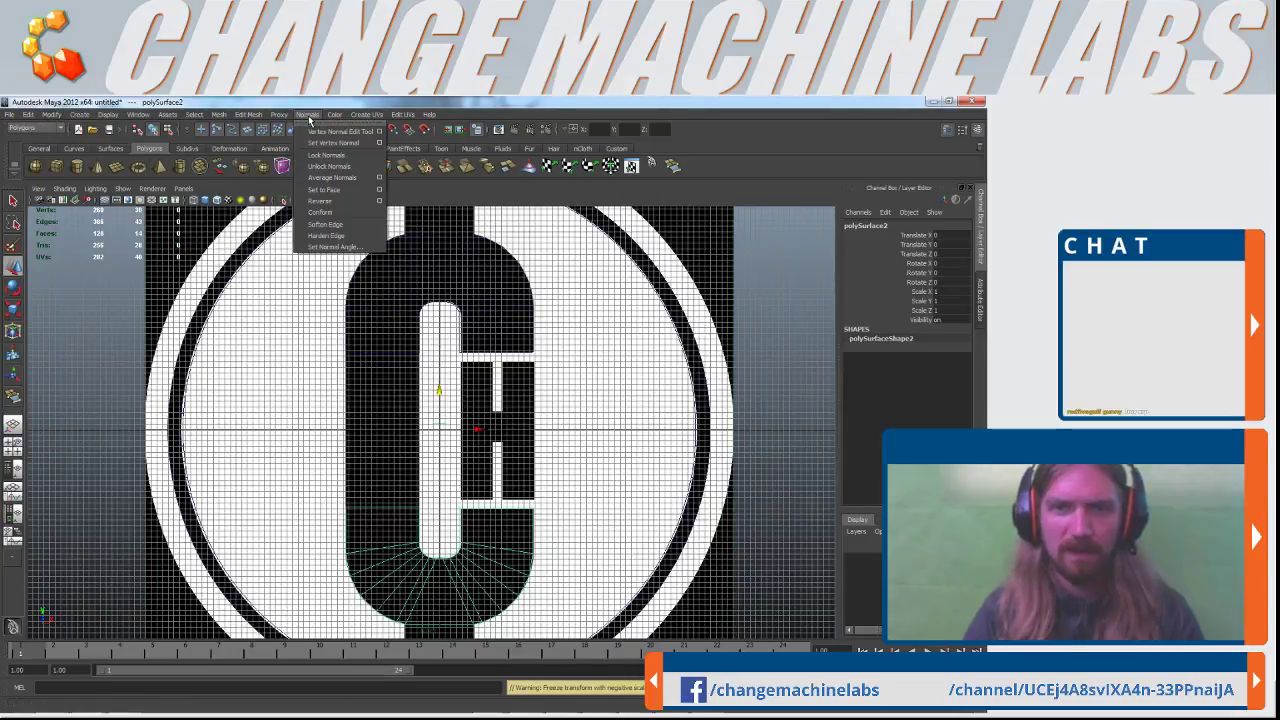
{"action": "left_click", "coordinate": [340, 200]}
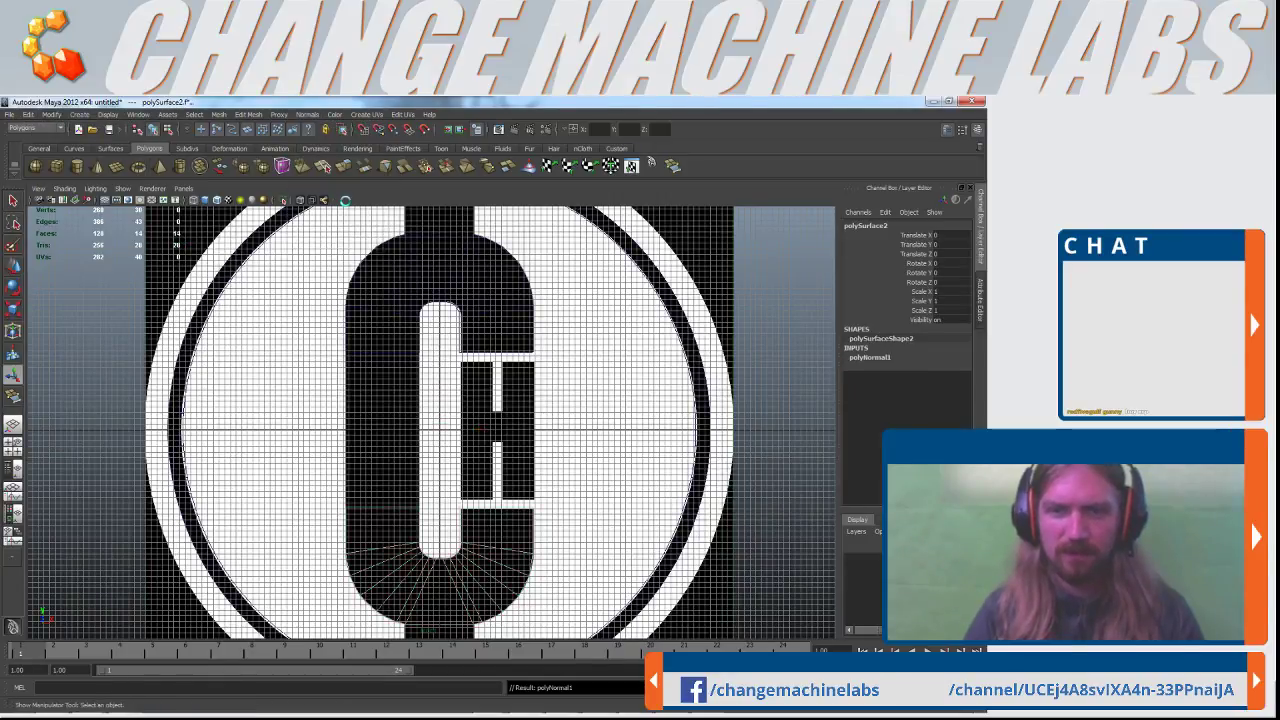
Select the lower and upper C pieces in the perspective view and combine them into one mesh
{"action": "key", "text": "space"}
{"action": "key", "text": "space"}
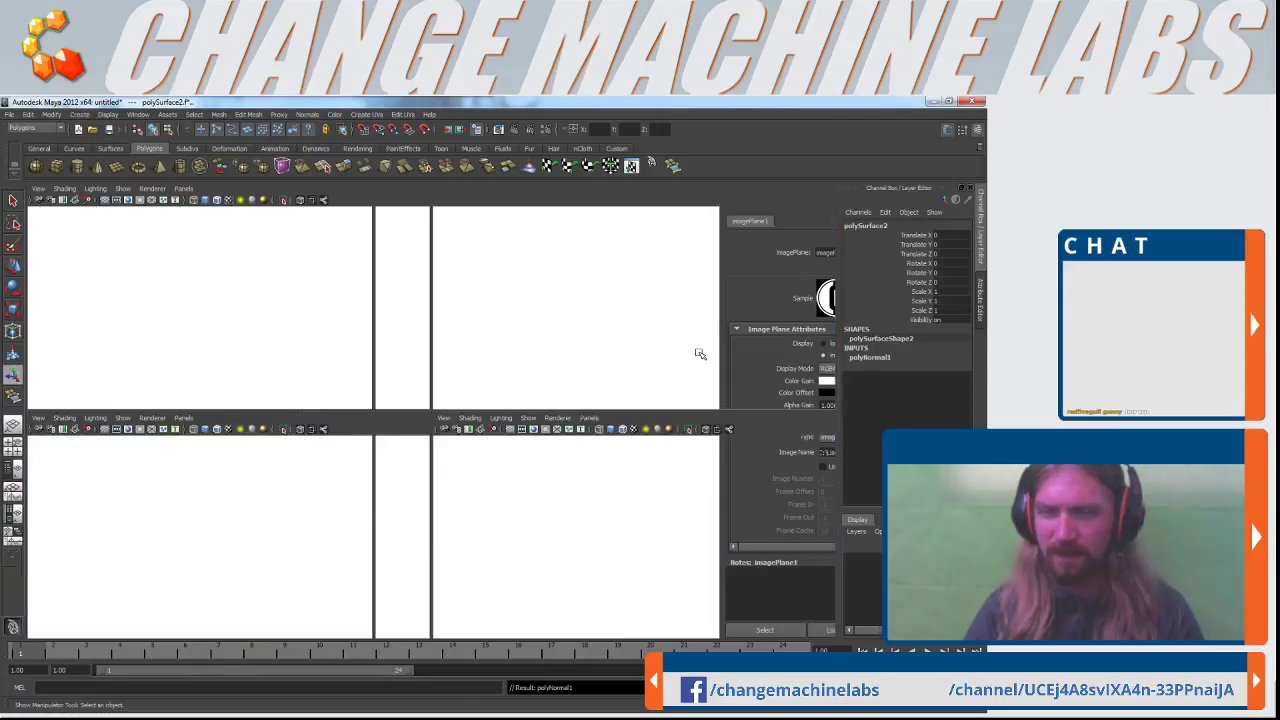
{"action": "left_click_drag", "start_coordinate": [631, 487], "coordinate": [410, 509], "text": "alt"}
{"action": "left_click", "coordinate": [400, 543]}
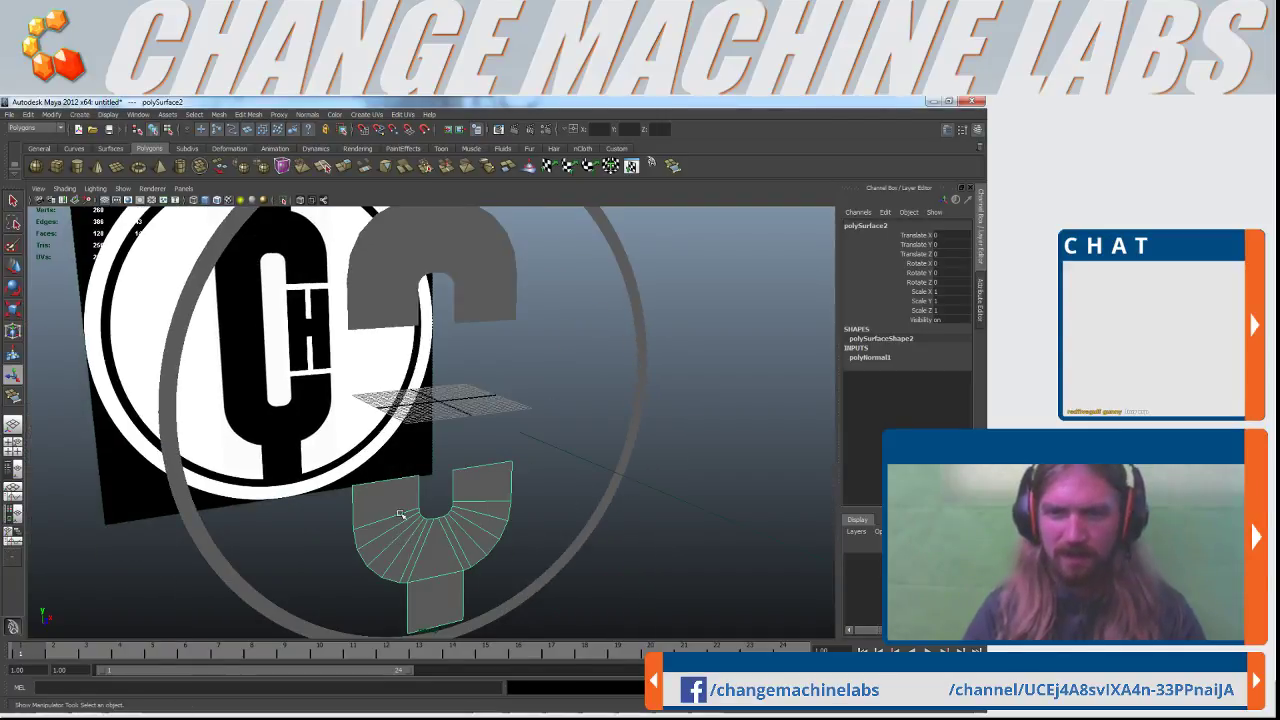
{"action": "left_click", "coordinate": [376, 305]}
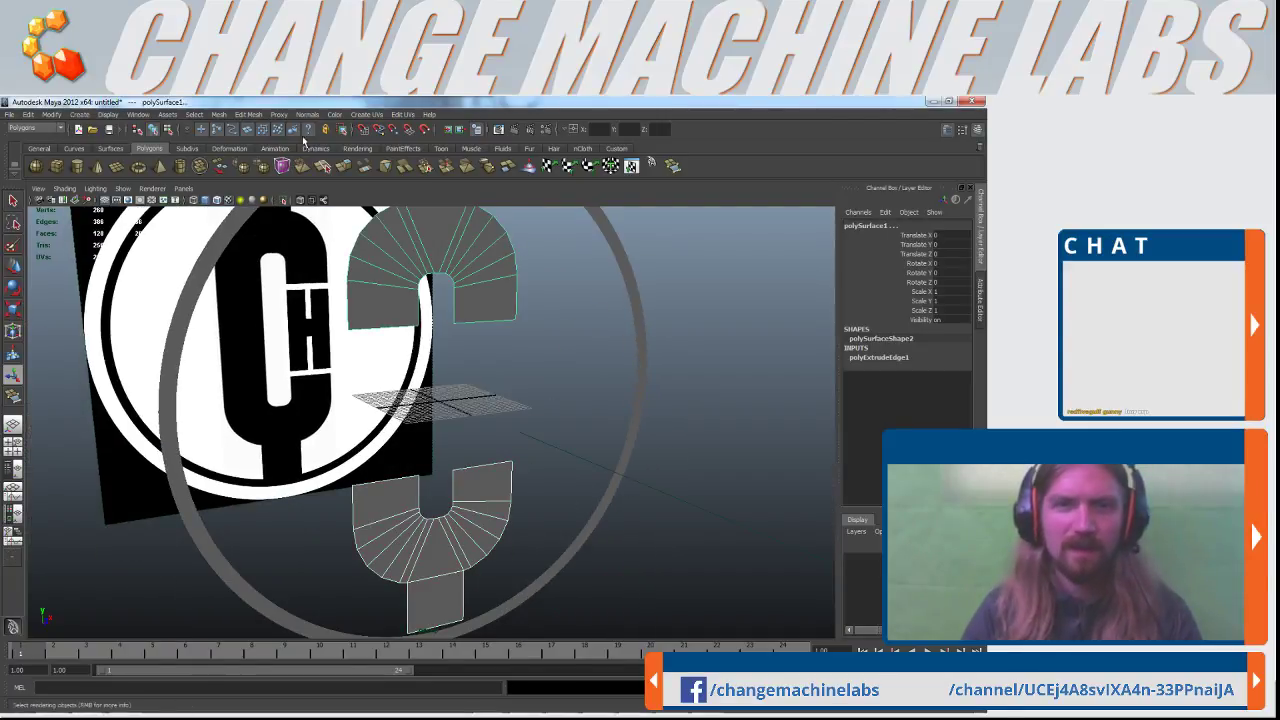
{"action": "left_click", "coordinate": [224, 114]}
{"action": "left_click", "coordinate": [230, 127]}
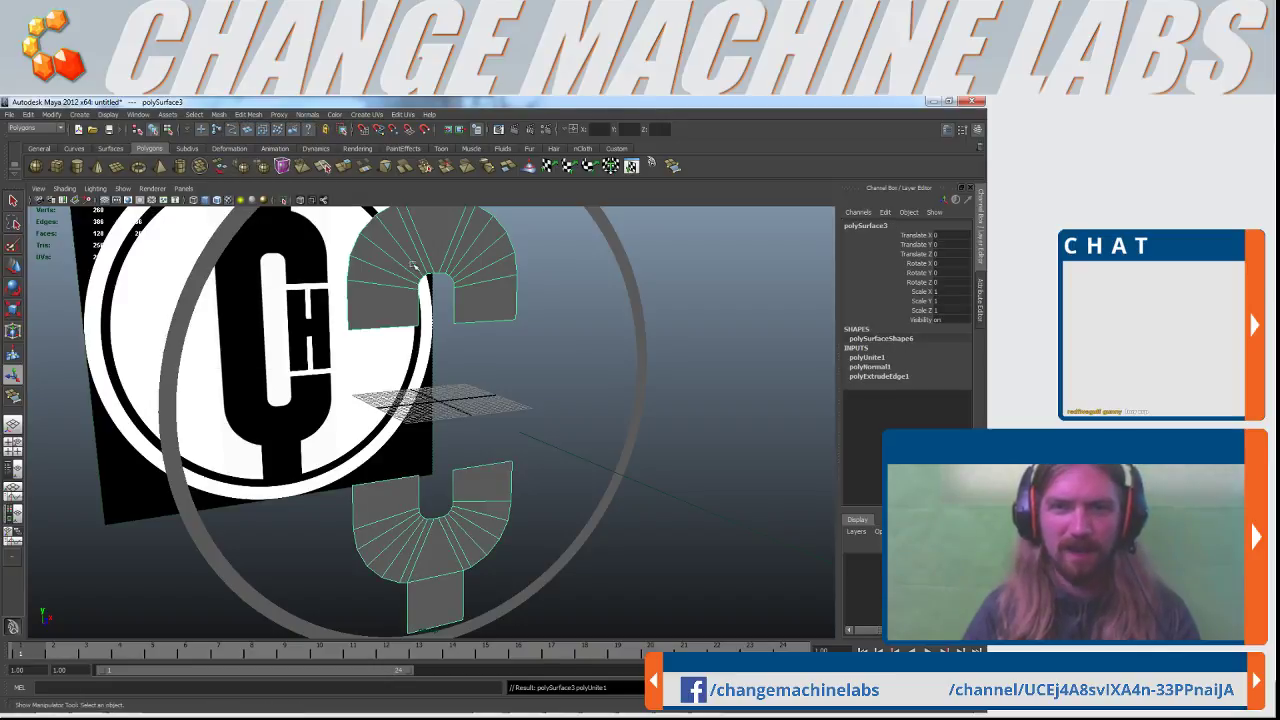
Append a polygon between the facing edges of the upper and lower C halves to form the C's long spine
{"action": "left_click", "coordinate": [557, 323]}
{"action": "left_click", "coordinate": [509, 287]}
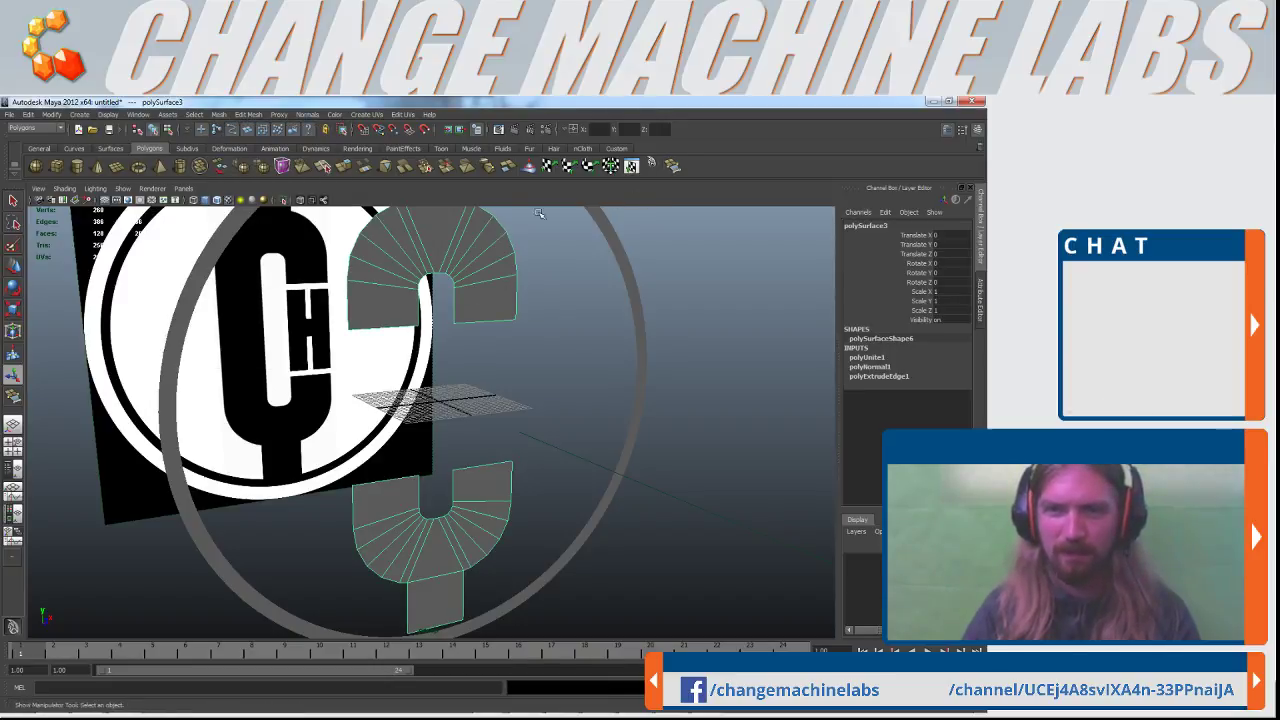
{"action": "left_click", "coordinate": [672, 166]}
{"action": "left_click", "coordinate": [380, 326]}
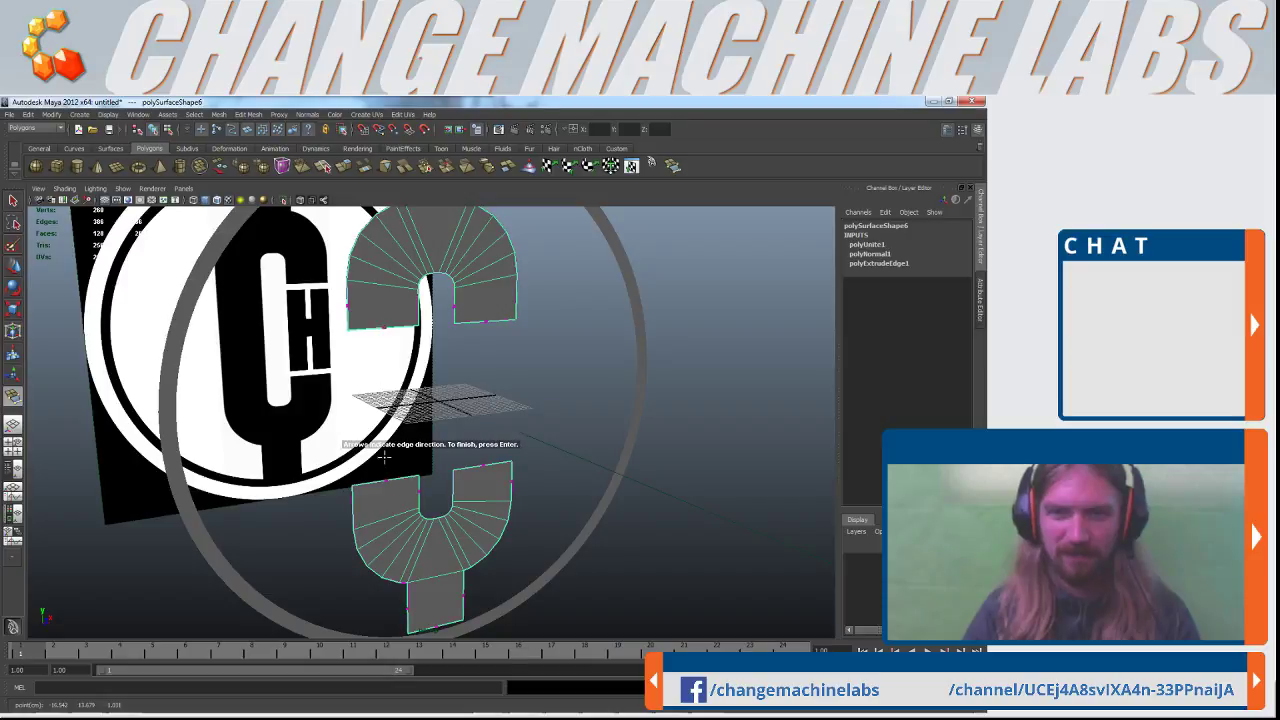
{"action": "left_click", "coordinate": [388, 479]}
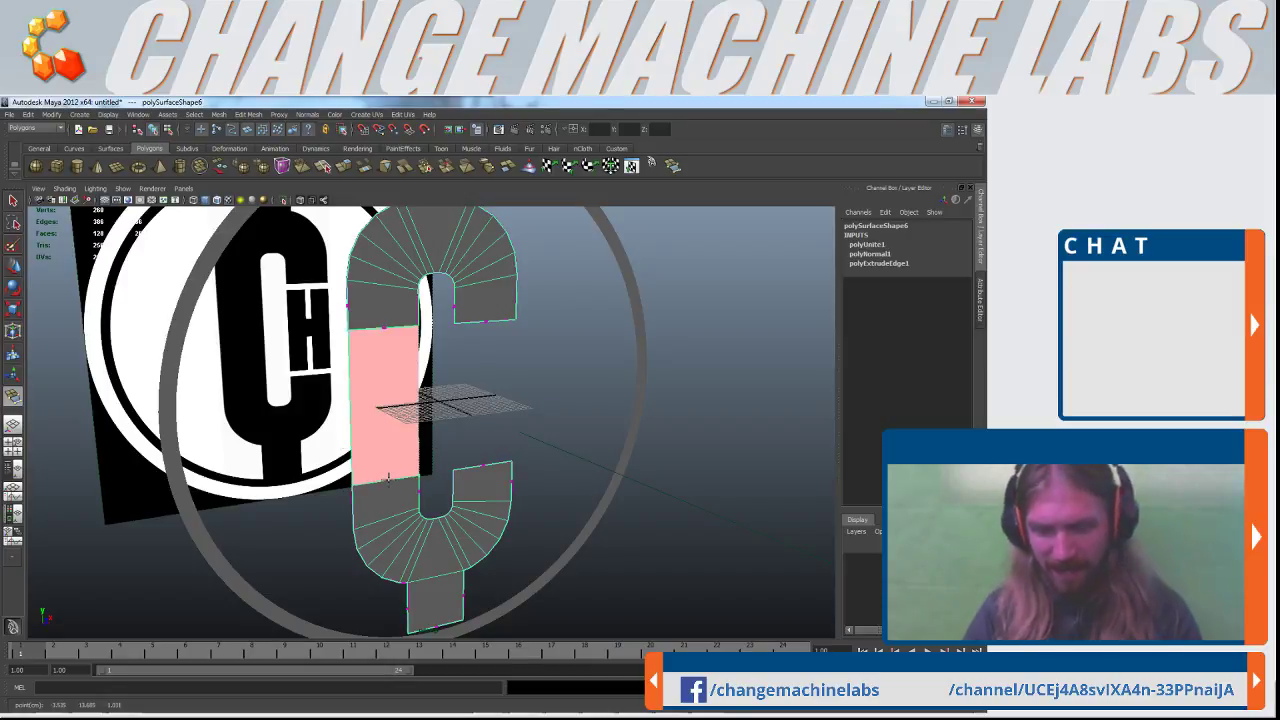
{"action": "key", "text": "Return"}
{"action": "scroll", "coordinate": [582, 415], "scroll_direction": "down", "scroll_amount": 5}
{"action": "left_click", "coordinate": [651, 373]}
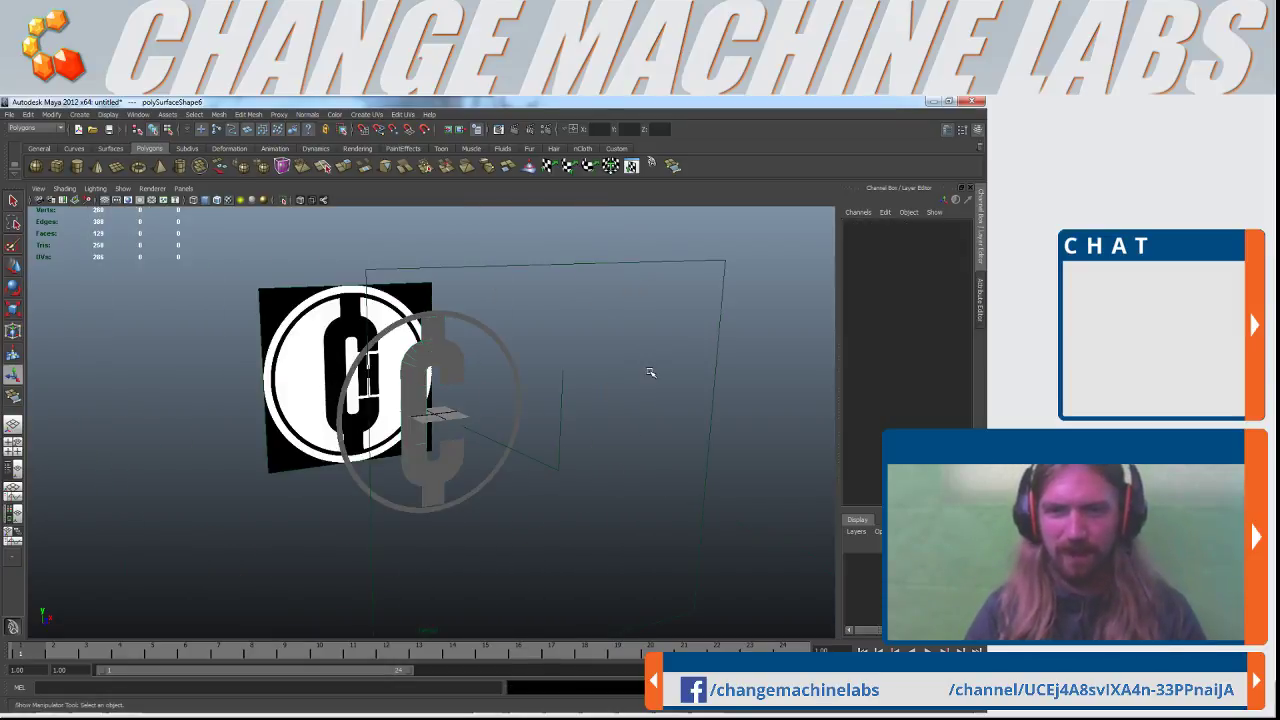
Examine the joined C and the ring against the reference image from several angles and distances
{"action": "scroll", "coordinate": [648, 380], "scroll_direction": "up", "scroll_amount": 4}
{"action": "left_click_drag", "start_coordinate": [625, 420], "coordinate": [422, 440], "text": "alt"}
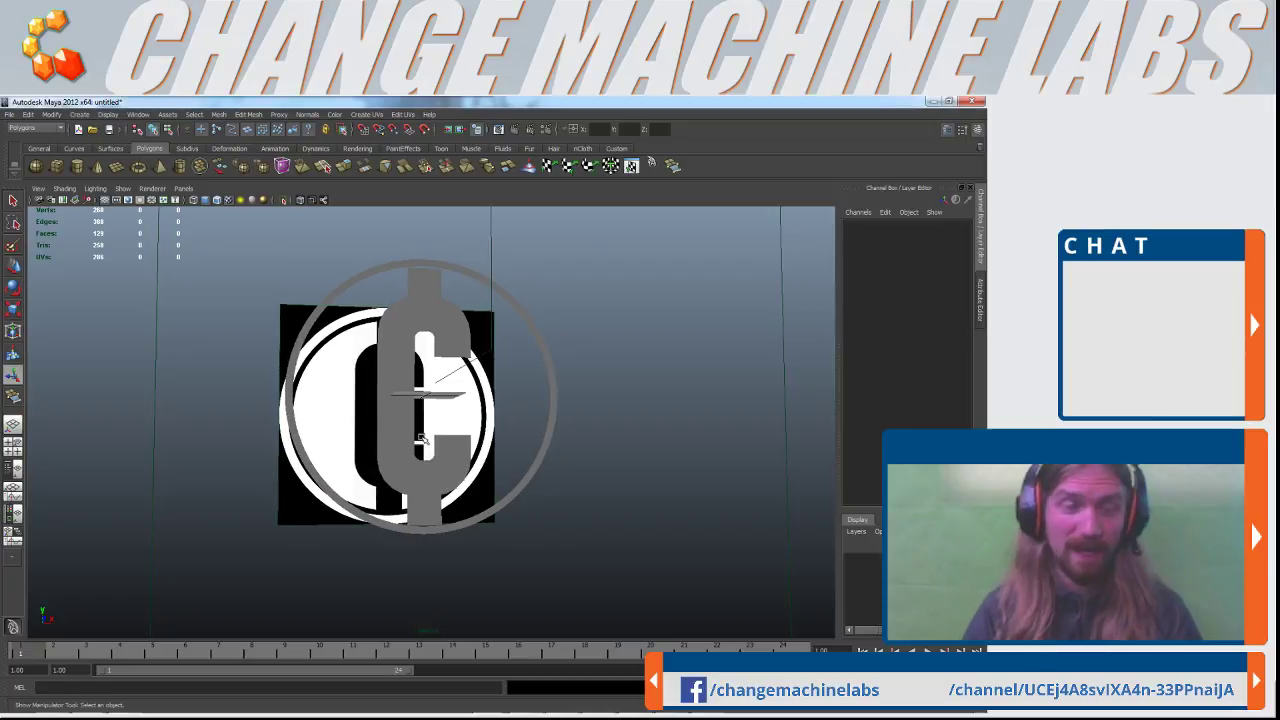
{"action": "right_click_drag", "start_coordinate": [422, 440], "coordinate": [558, 467], "text": "alt"}
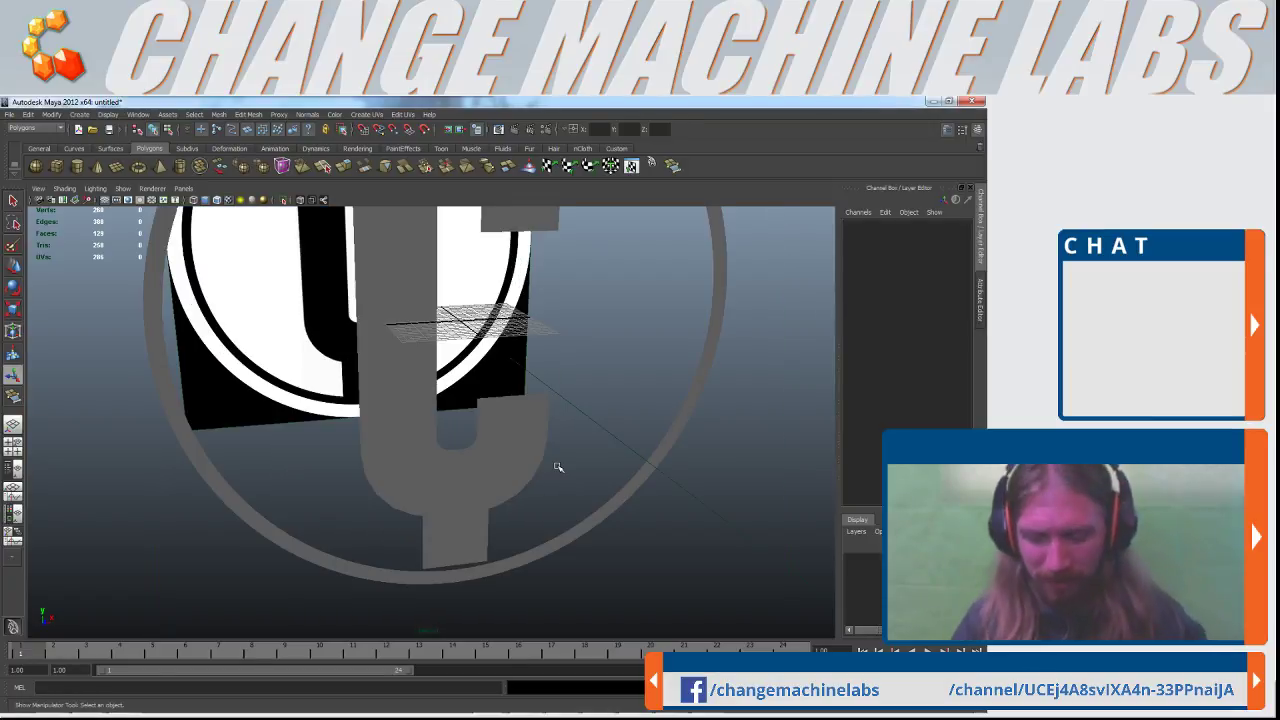
{"action": "left_click_drag", "start_coordinate": [566, 478], "coordinate": [626, 549], "text": "alt"}
{"action": "right_click_drag", "start_coordinate": [626, 549], "coordinate": [398, 426], "text": "alt"}
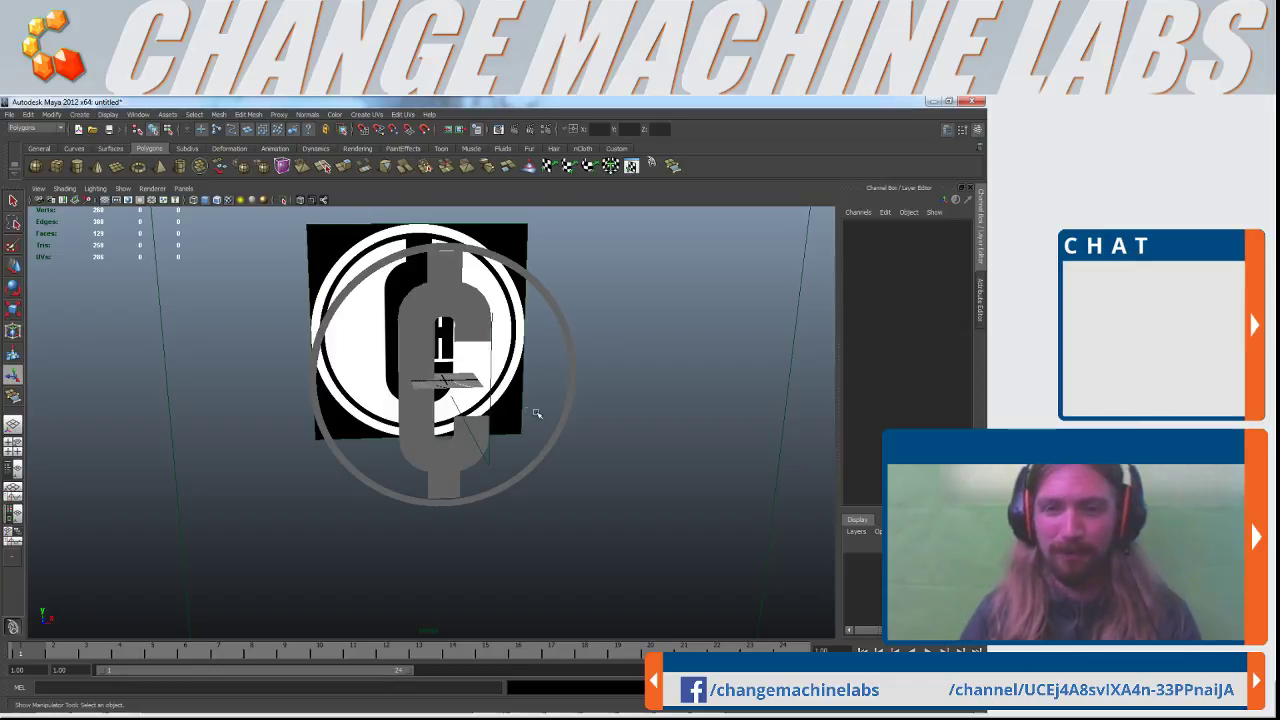
{"action": "scroll", "coordinate": [533, 420], "scroll_direction": "up", "scroll_amount": 4}
{"action": "middle_click_drag", "start_coordinate": [528, 400], "coordinate": [498, 479], "text": "alt"}
{"action": "mouse_move", "coordinate": [498, 479]}
{"action": "left_mouse_down", "text": "alt"}
{"action": "mouse_move", "coordinate": [470, 478]}
{"action": "mouse_move", "coordinate": [489, 476]}
{"action": "left_mouse_up", "text": "alt"}
Create a polygon plane in the front view covering the left leg of the H in the reference image
{"action": "key", "text": "space"}
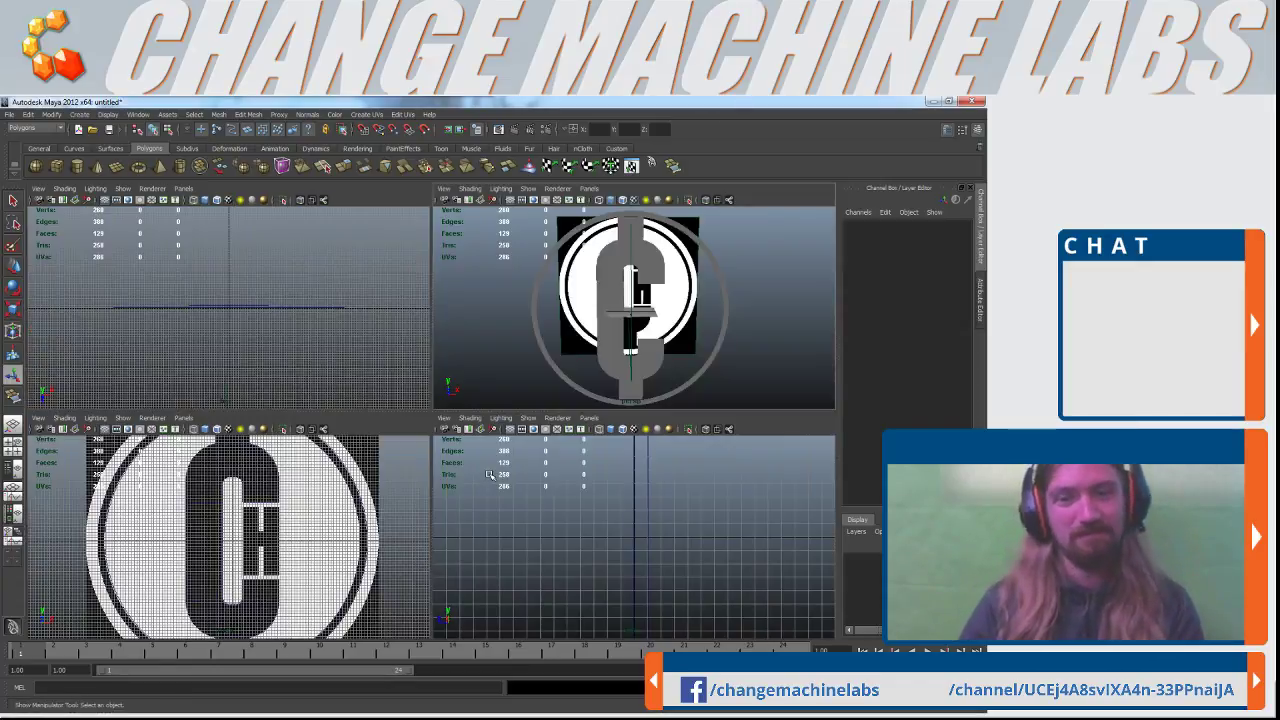
{"action": "key", "text": "space"}
{"action": "scroll", "coordinate": [451, 471], "scroll_direction": "up", "scroll_amount": 4}
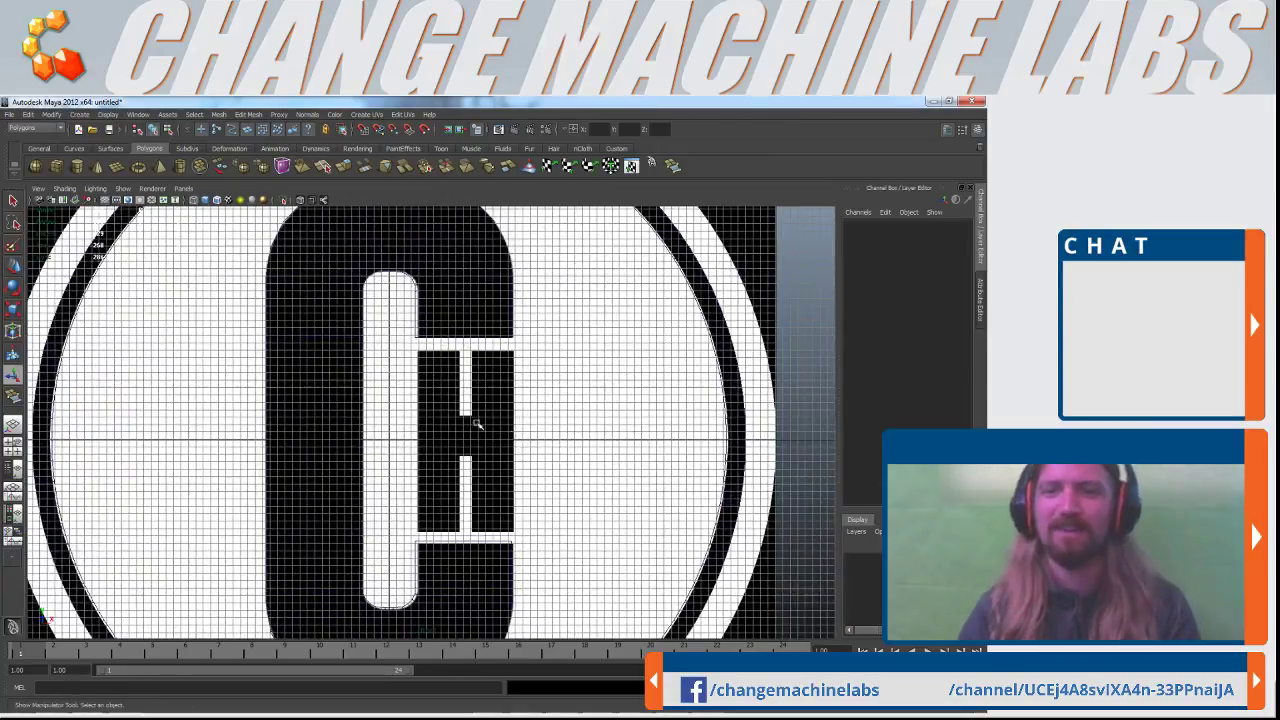
{"action": "scroll", "coordinate": [514, 436], "scroll_direction": "up", "scroll_amount": 2}
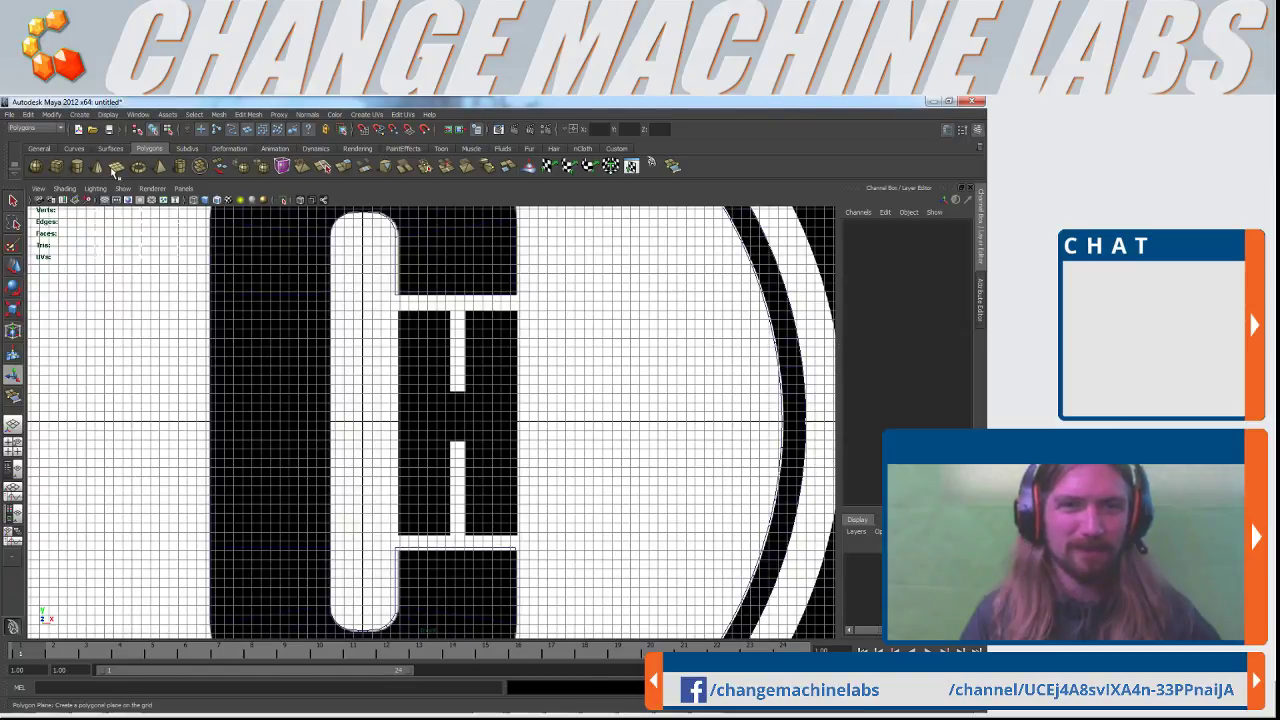
{"action": "left_click", "coordinate": [116, 168]}
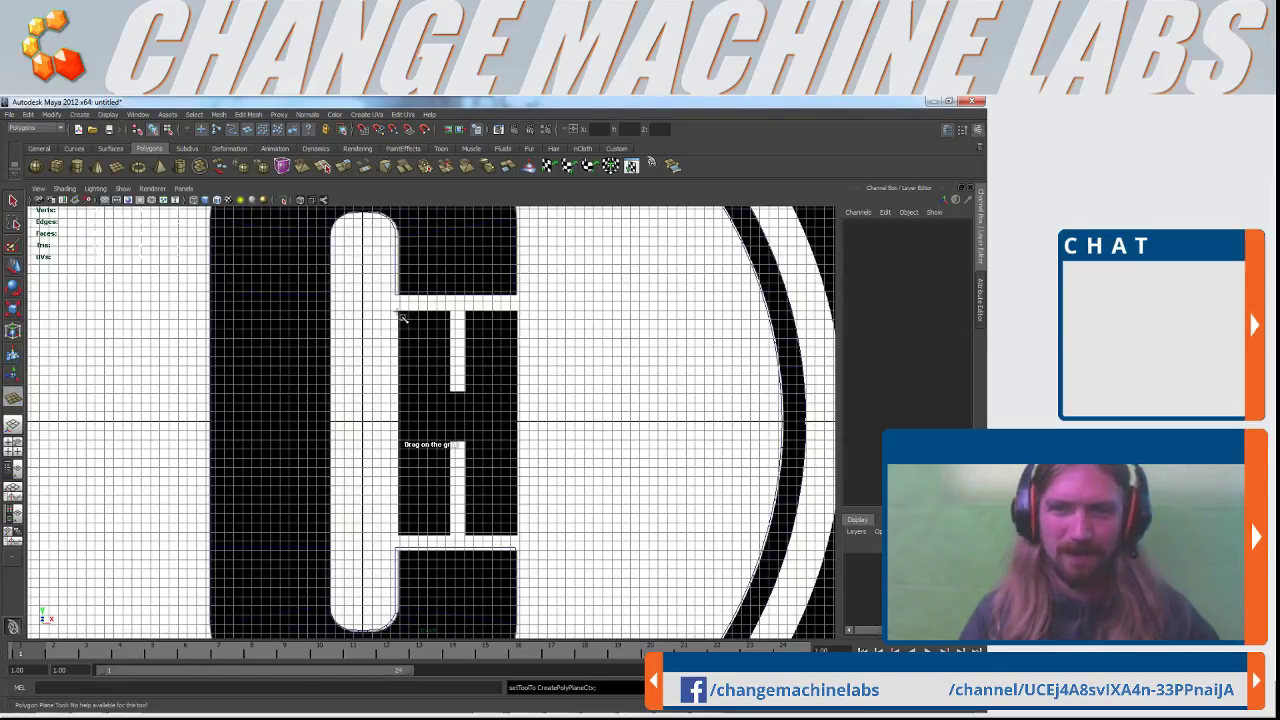
{"action": "left_click_drag", "start_coordinate": [399, 313], "coordinate": [454, 540]}
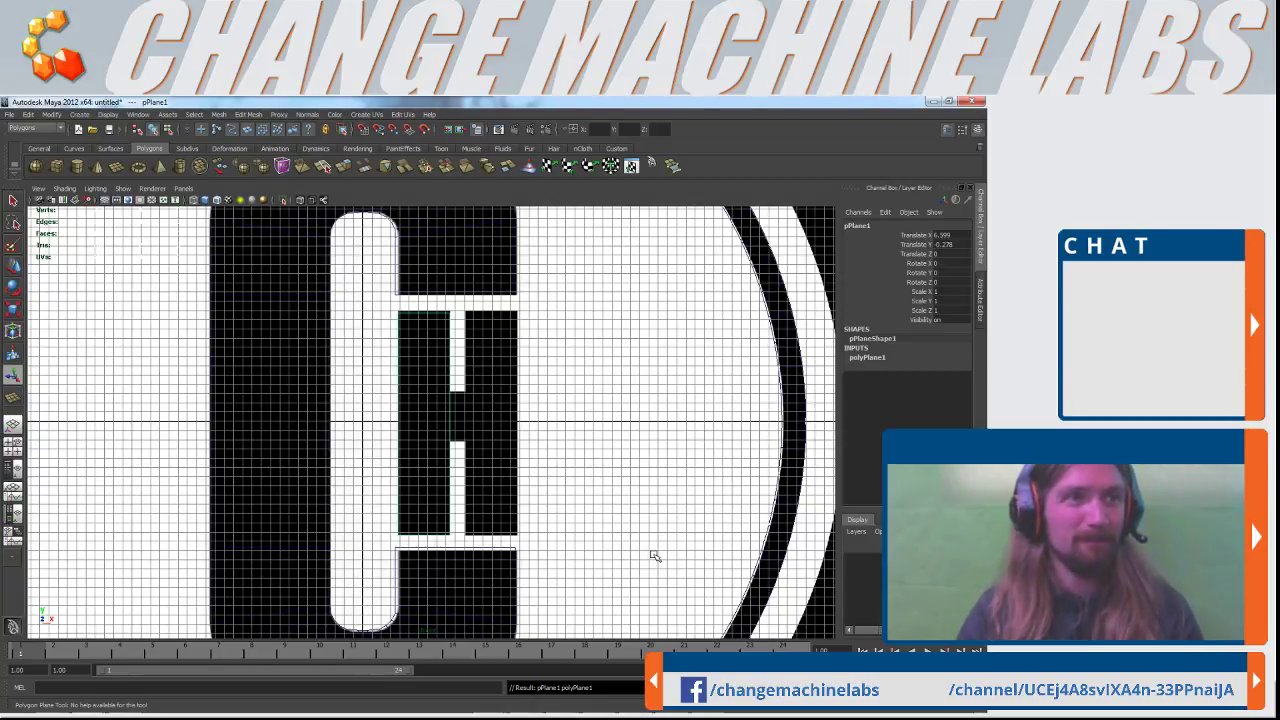
Centre the left leg plane vertically on the grid's horizontal axis and scale it uniformly to 1.056
{"action": "scroll", "coordinate": [462, 396], "scroll_direction": "up", "scroll_amount": 2}
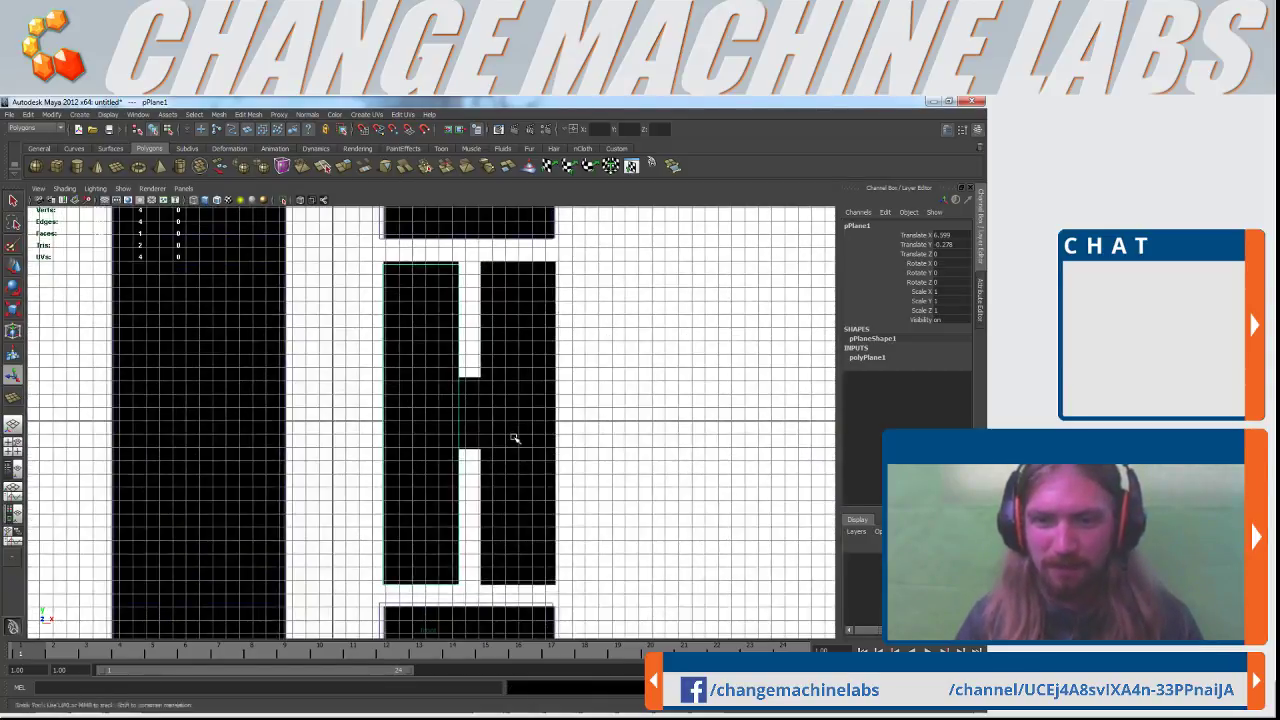
{"action": "middle_click_drag", "start_coordinate": [513, 440], "coordinate": [481, 456], "text": "alt"}
{"action": "scroll", "coordinate": [479, 452], "scroll_direction": "up", "scroll_amount": 1}
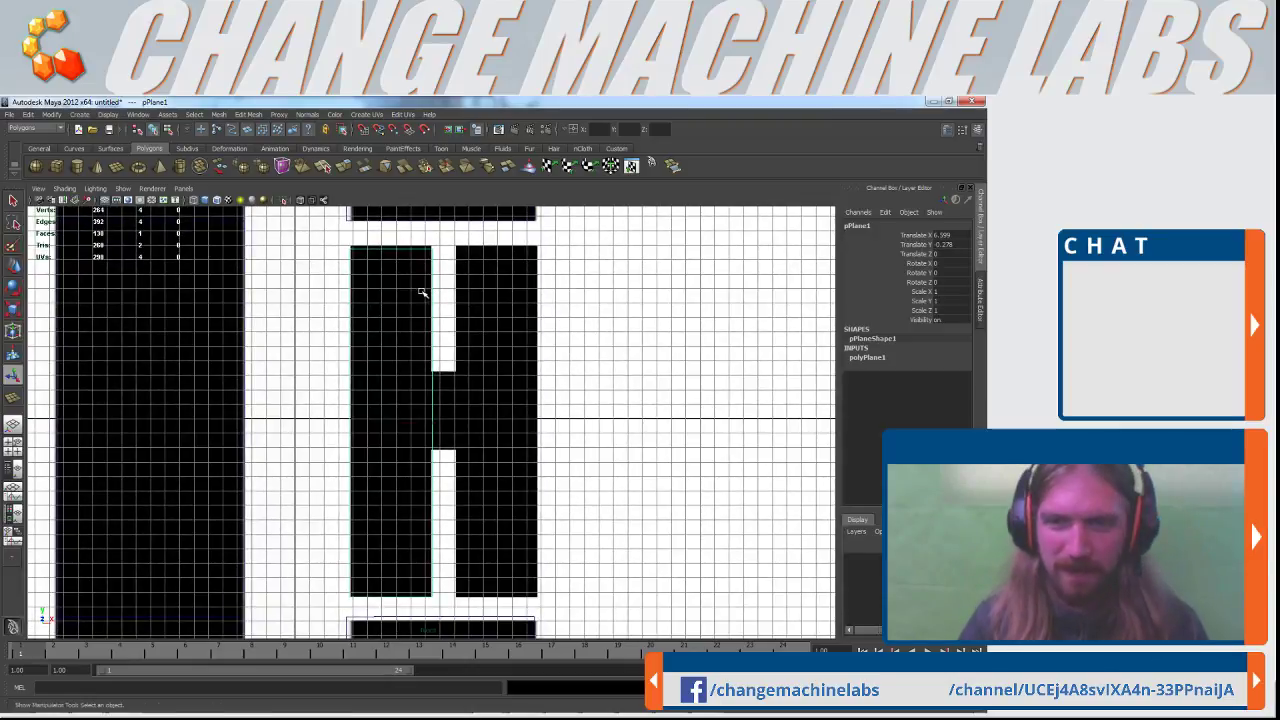
{"action": "key", "text": "w"}
{"action": "left_click_drag", "start_coordinate": [393, 384], "coordinate": [398, 426]}
{"action": "key", "text": "r"}
{"action": "key", "text": "w"}
{"action": "left_click_drag", "start_coordinate": [390, 383], "coordinate": [390, 385]}
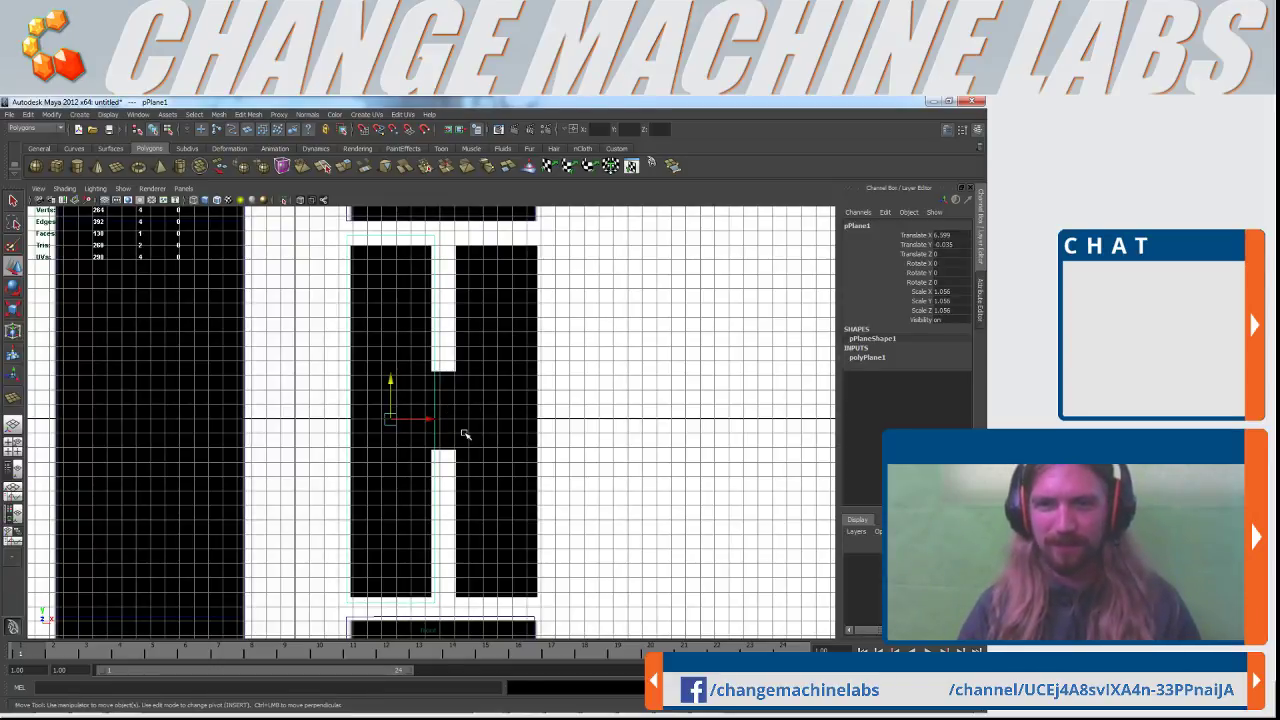
Duplicate the left leg plane and move the copy along X to about 13.671, over the H's right leg
{"action": "key", "text": "ctrl+d"}
{"action": "left_click_drag", "start_coordinate": [445, 424], "coordinate": [536, 422]}
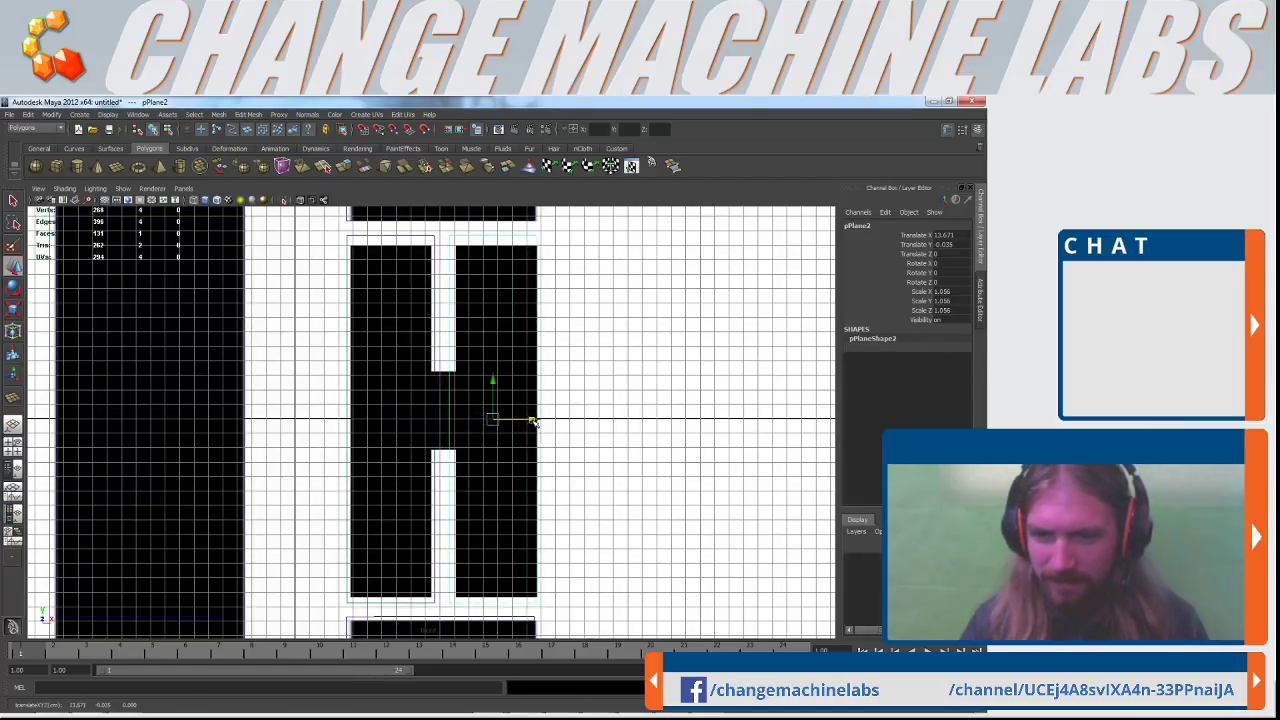
{"action": "key", "text": "space"}
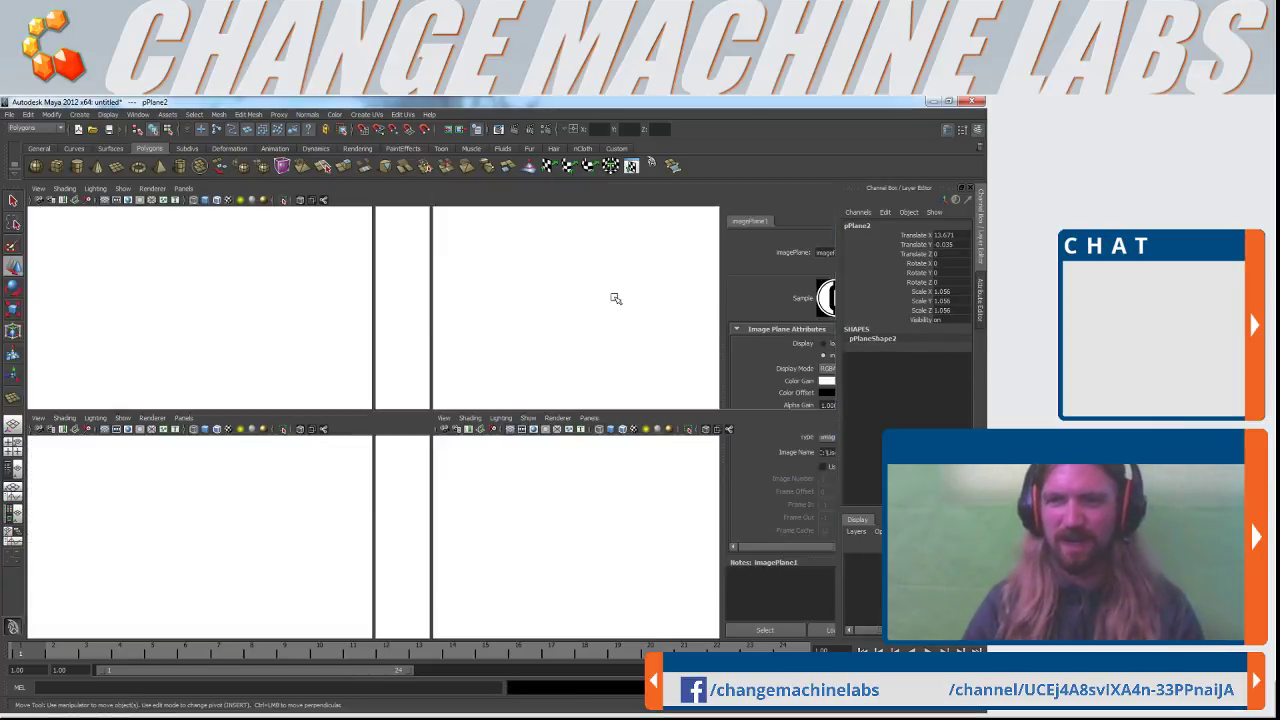
{"action": "key", "text": "space"}
{"action": "scroll", "coordinate": [506, 483], "scroll_direction": "up", "scroll_amount": 5}
{"action": "scroll", "coordinate": [502, 483], "scroll_direction": "down", "scroll_amount": 5}
{"action": "left_click", "coordinate": [591, 417]}
Select both leg planes of the H and combine them into one mesh
{"action": "mouse_move", "coordinate": [535, 449]}
{"action": "left_mouse_down", "text": "alt"}
{"action": "mouse_move", "coordinate": [523, 460]}
{"action": "mouse_move", "coordinate": [694, 449]}
{"action": "mouse_move", "coordinate": [421, 521]}
{"action": "mouse_move", "coordinate": [491, 491]}
{"action": "mouse_move", "coordinate": [551, 514]}
{"action": "mouse_move", "coordinate": [451, 449]}
{"action": "mouse_move", "coordinate": [547, 453]}
{"action": "left_mouse_up", "text": "alt"}
{"action": "left_click", "coordinate": [547, 453]}
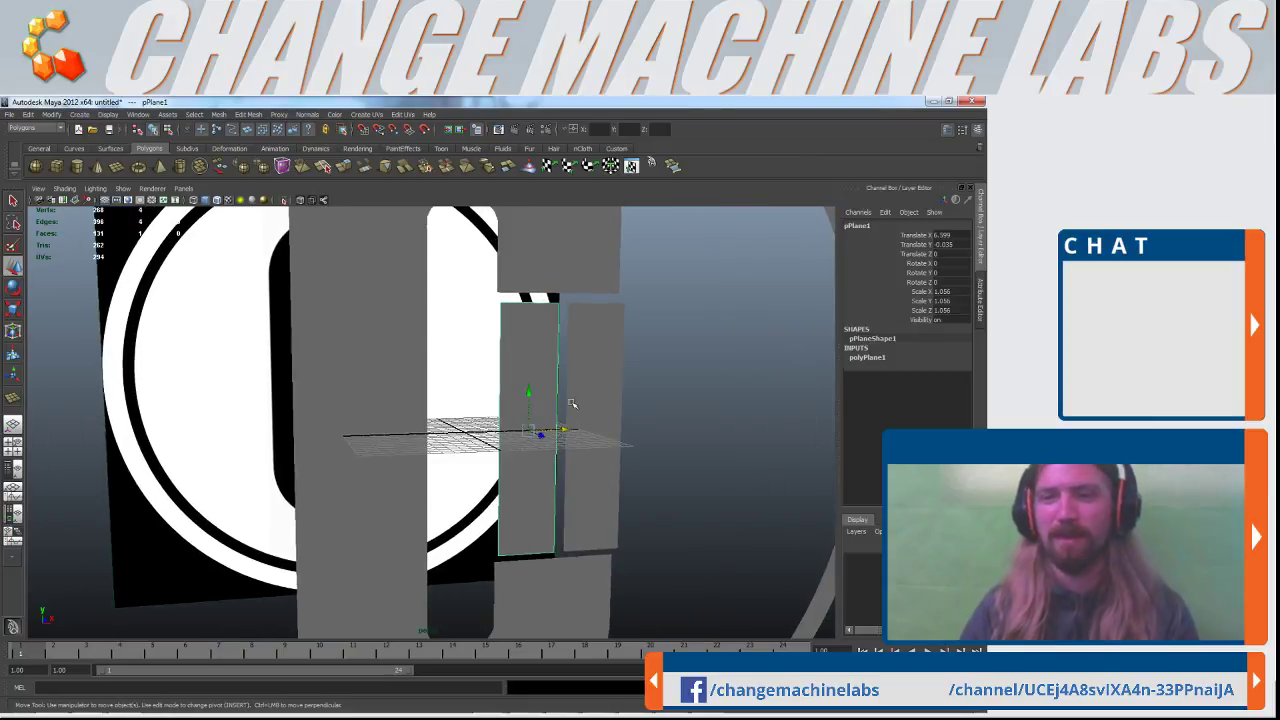
{"action": "left_click", "coordinate": [591, 398]}
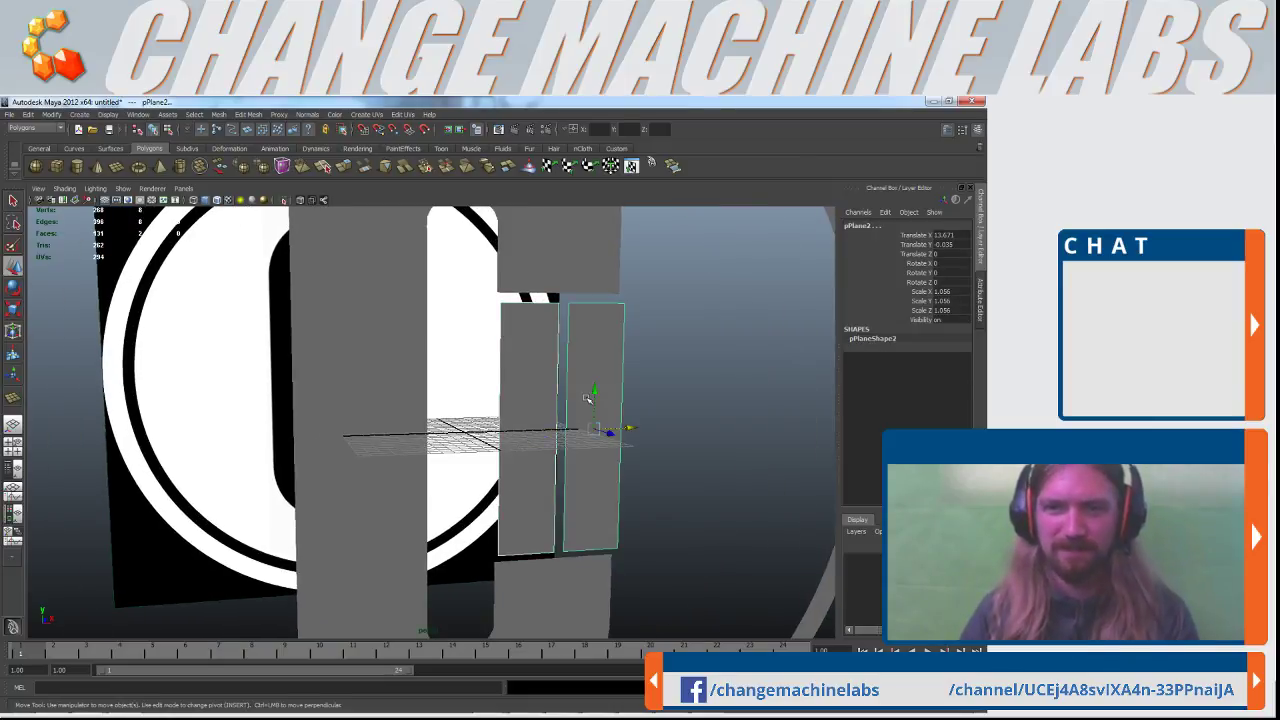
{"action": "left_click", "coordinate": [219, 114]}
{"action": "left_click", "coordinate": [223, 136]}
Cut both H legs horizontally with the Cut Faces Tool along the upper and lower edges of the reference crossbar
{"action": "key", "text": "space"}
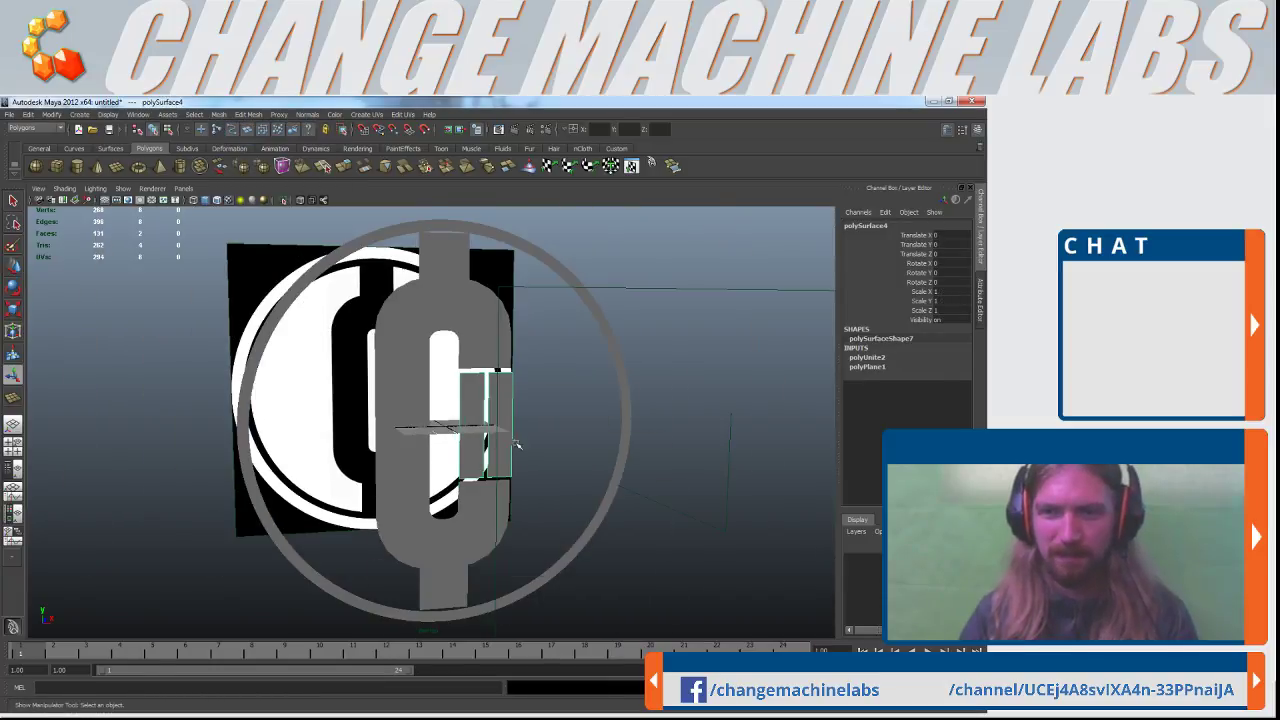
{"action": "key", "text": "space"}
{"action": "right_click_drag", "start_coordinate": [508, 520], "coordinate": [665, 516], "text": "alt"}
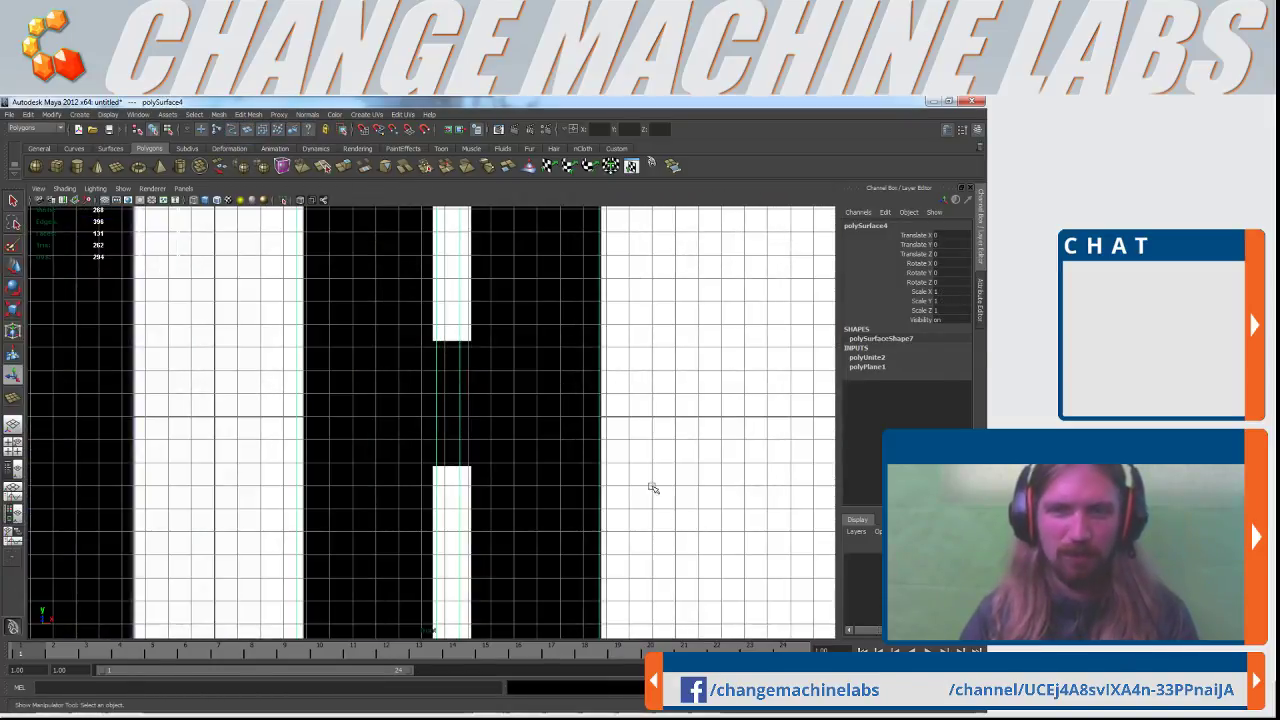
{"action": "left_click", "coordinate": [226, 115]}
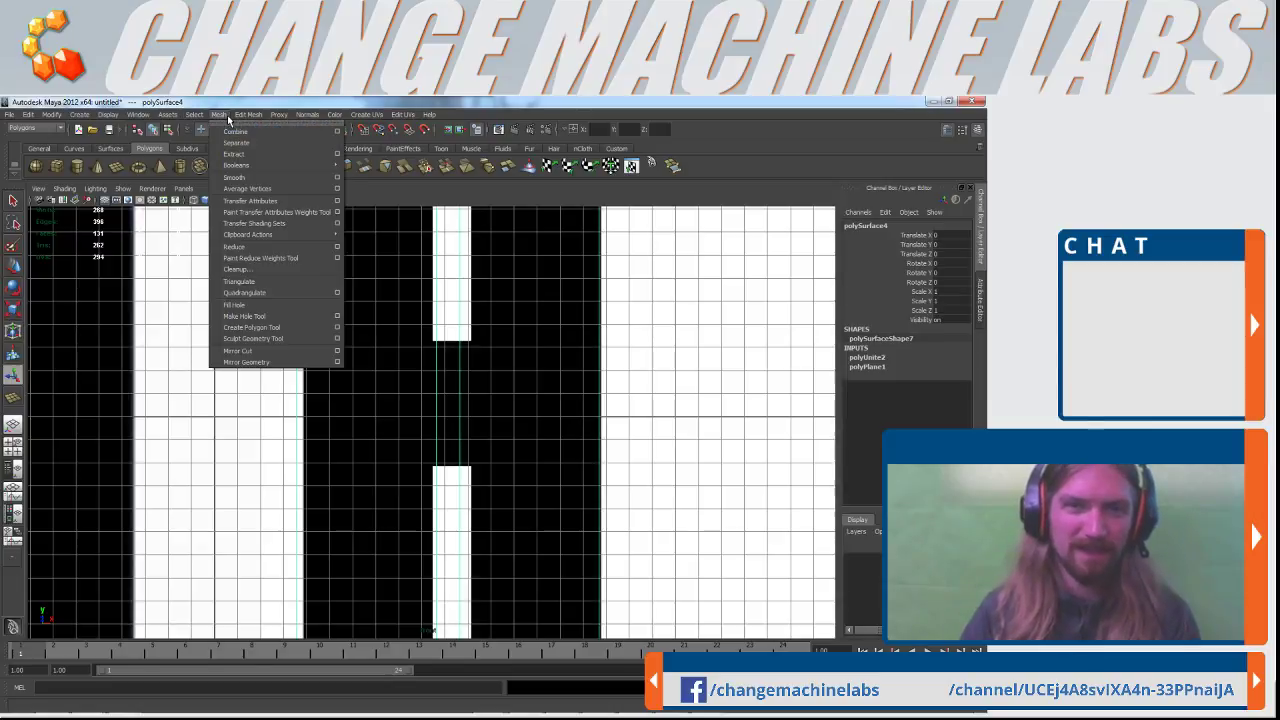
{"action": "left_click", "coordinate": [272, 112]}
{"action": "left_click", "coordinate": [262, 114]}
{"action": "left_click", "coordinate": [268, 201]}
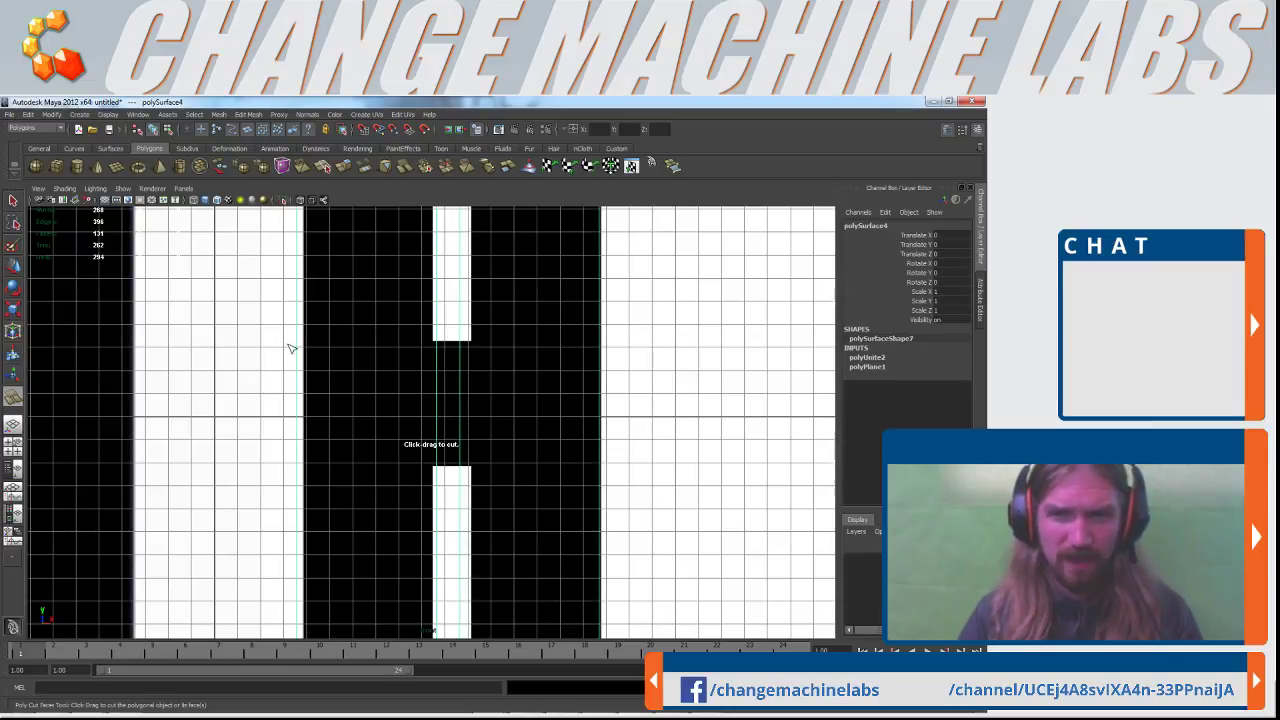
{"action": "left_click_drag", "start_coordinate": [290, 348], "coordinate": [702, 375]}
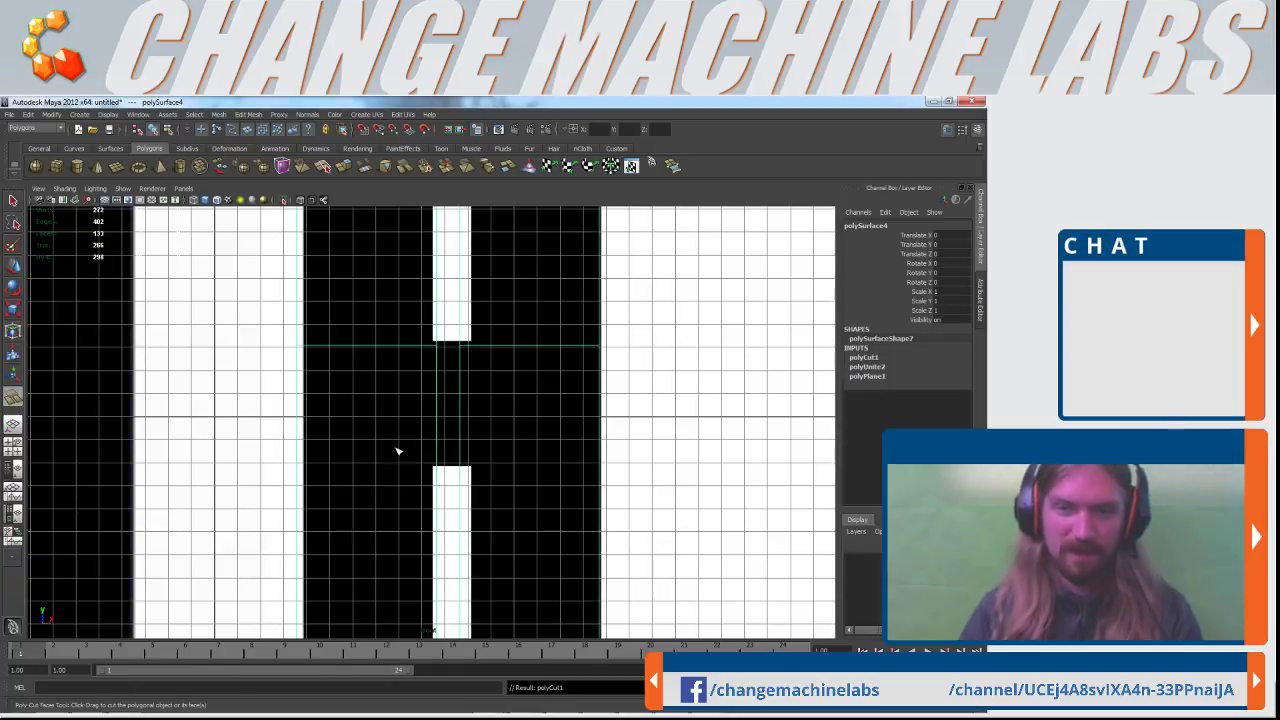
{"action": "left_click_drag", "start_coordinate": [288, 470], "coordinate": [410, 470]}
Append a polygon between the inner middle edges of the two legs to form the H's crossbar
{"action": "key", "text": "space"}
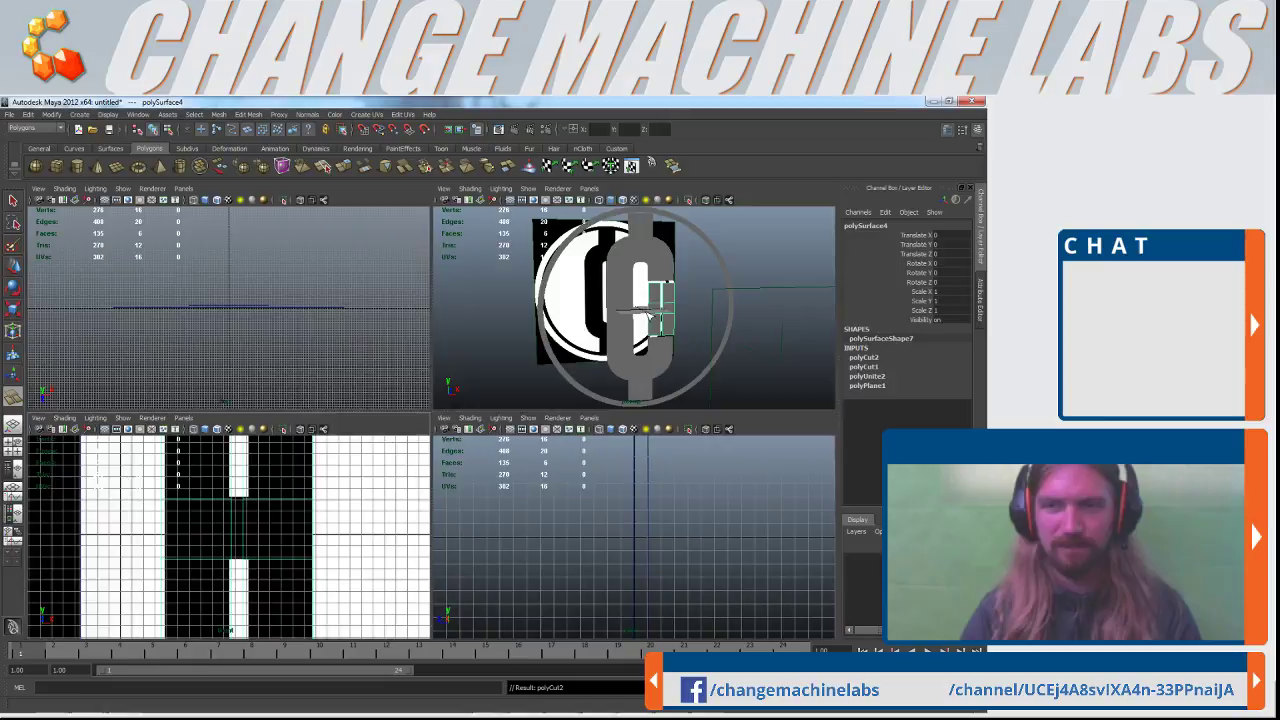
{"action": "key", "text": "space"}
{"action": "scroll", "coordinate": [570, 420], "scroll_direction": "up", "scroll_amount": 5}
{"action": "left_click_drag", "start_coordinate": [577, 431], "coordinate": [477, 411], "text": "alt"}
{"action": "key", "text": "q"}
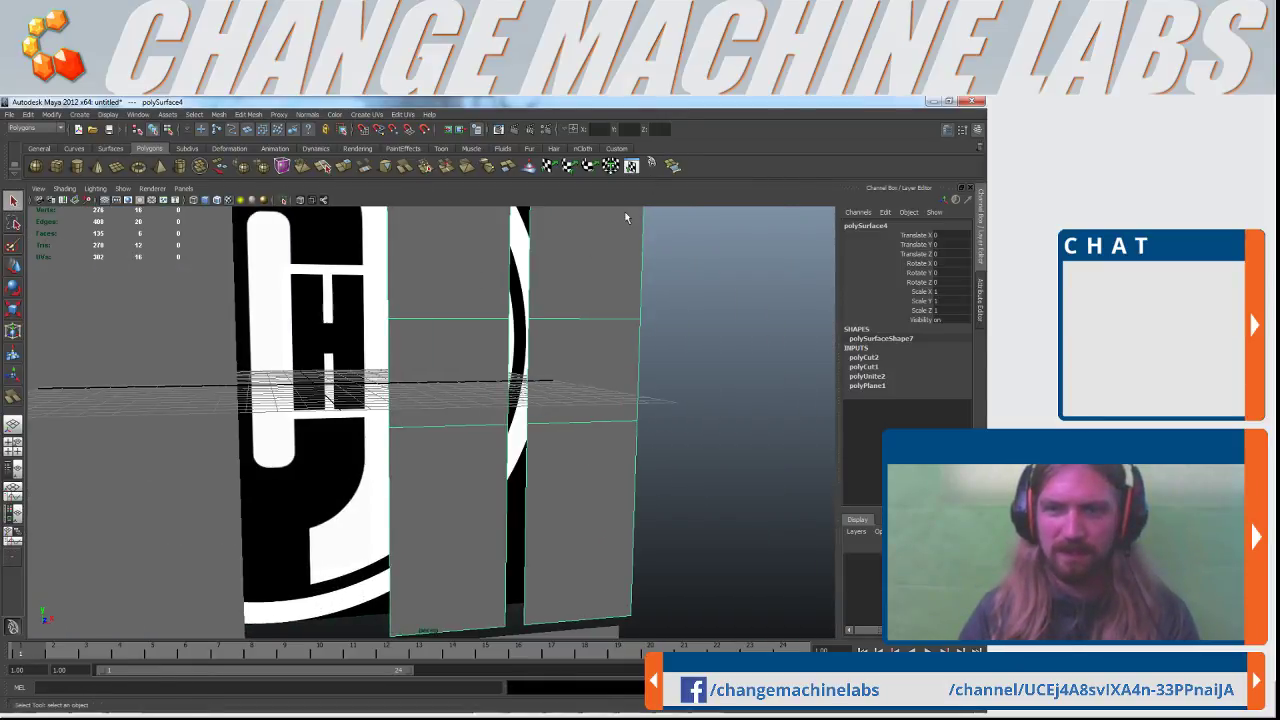
{"action": "left_click", "coordinate": [672, 165]}
{"action": "left_click", "coordinate": [506, 346]}
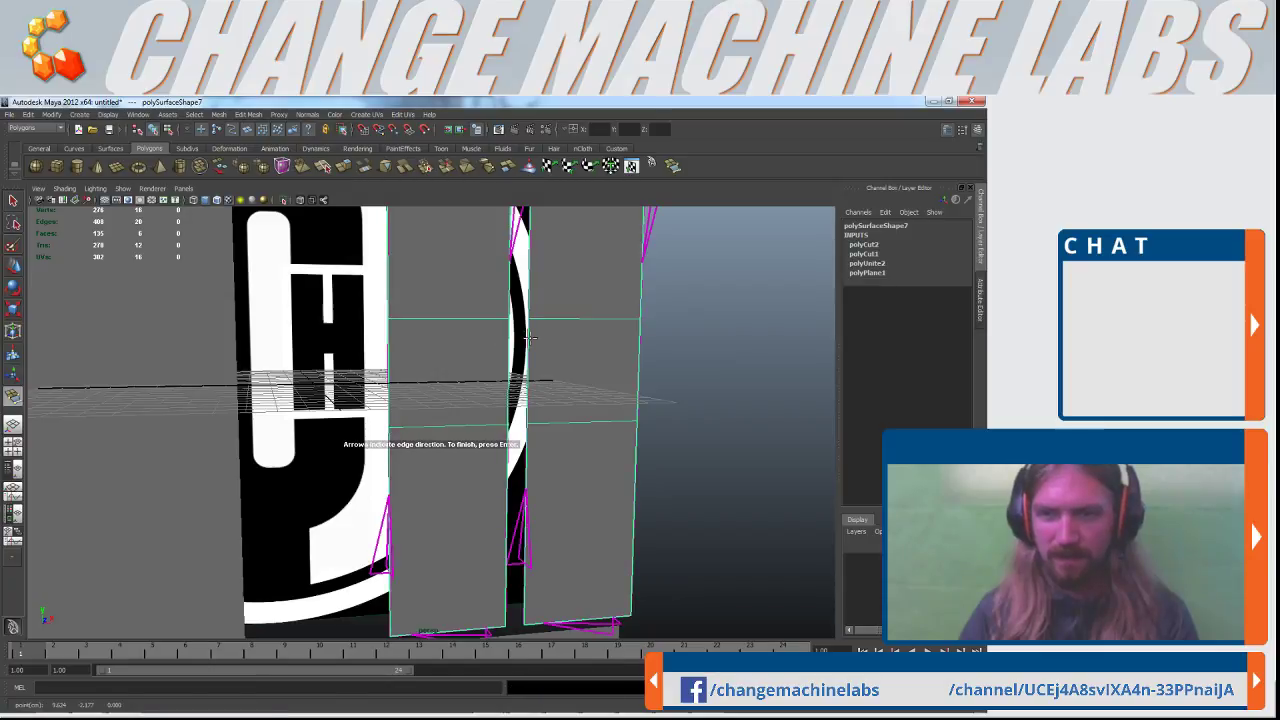
{"action": "left_click", "coordinate": [526, 338]}
{"action": "key", "text": "Return"}
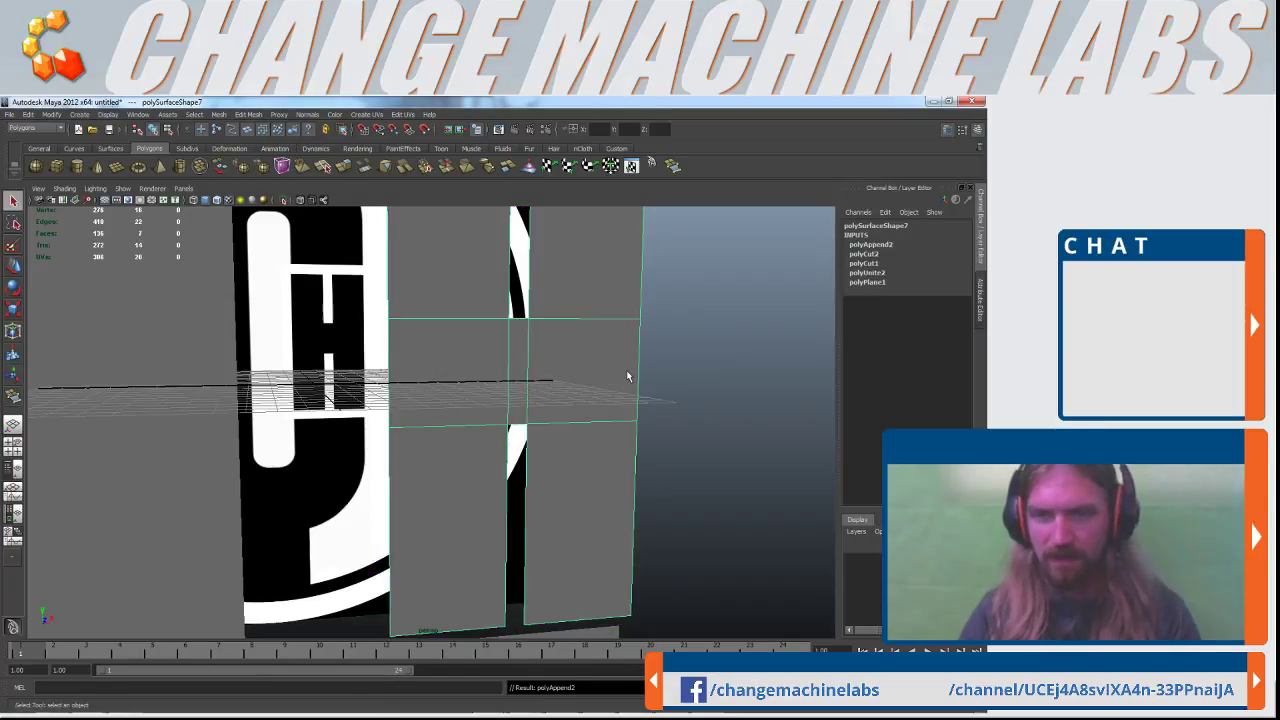
Examine how the H lines up in depth with the C and the ring, in the perspective and orthographic views
{"action": "scroll", "coordinate": [622, 370], "scroll_direction": "down", "scroll_amount": 6}
{"action": "left_click_drag", "start_coordinate": [622, 380], "coordinate": [523, 417], "text": "alt"}
{"action": "left_click", "coordinate": [592, 405]}
{"action": "left_click", "coordinate": [523, 417]}
{"action": "key", "text": "space"}
{"action": "scroll", "coordinate": [262, 528], "scroll_direction": "down", "scroll_amount": 6}
{"action": "key", "text": "space"}
{"action": "key", "text": "space"}
{"action": "key", "text": "space"}
{"action": "scroll", "coordinate": [628, 506], "scroll_direction": "down", "scroll_amount": 5}
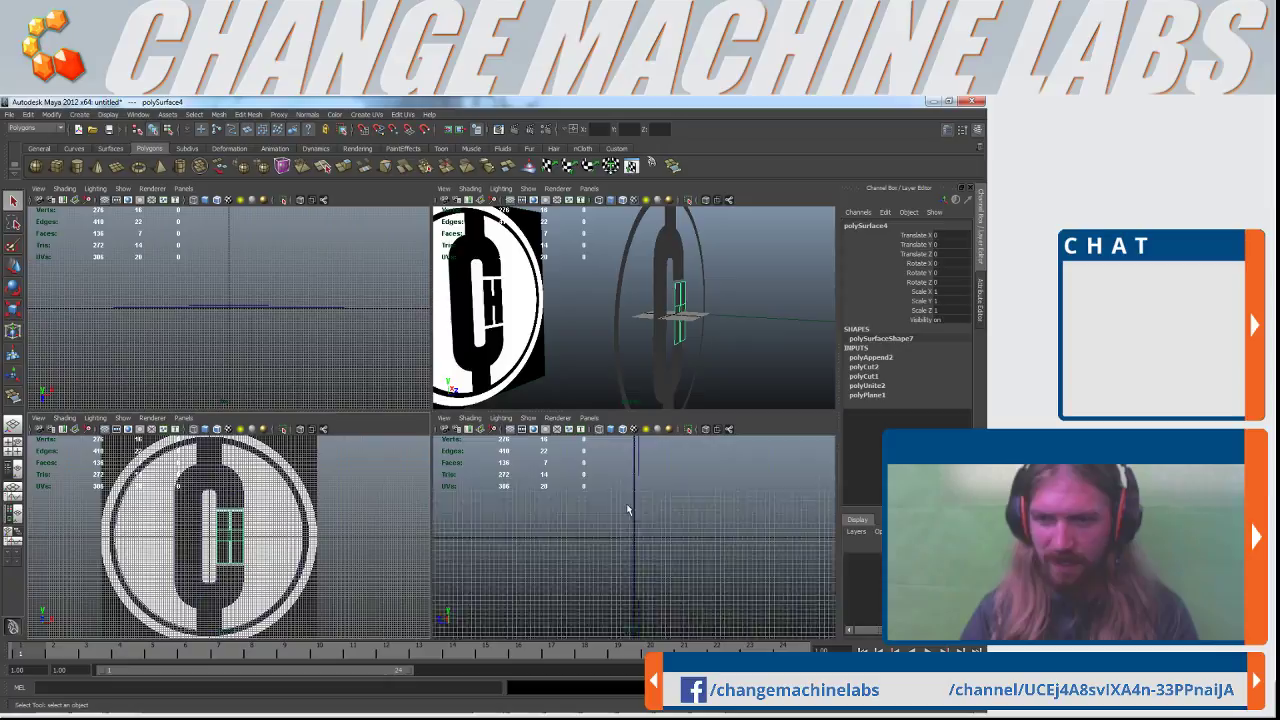
{"action": "scroll", "coordinate": [645, 504], "scroll_direction": "up", "scroll_amount": 3}
{"action": "key", "text": "space"}
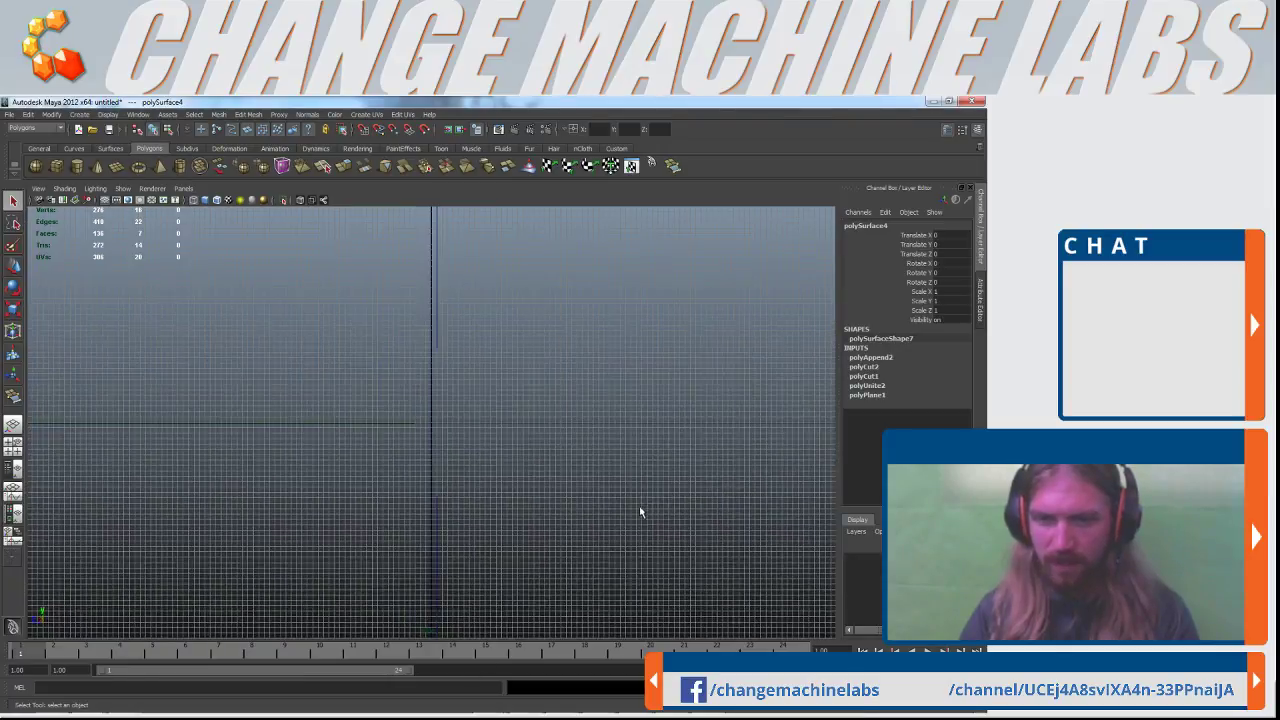
{"action": "key", "text": "space"}
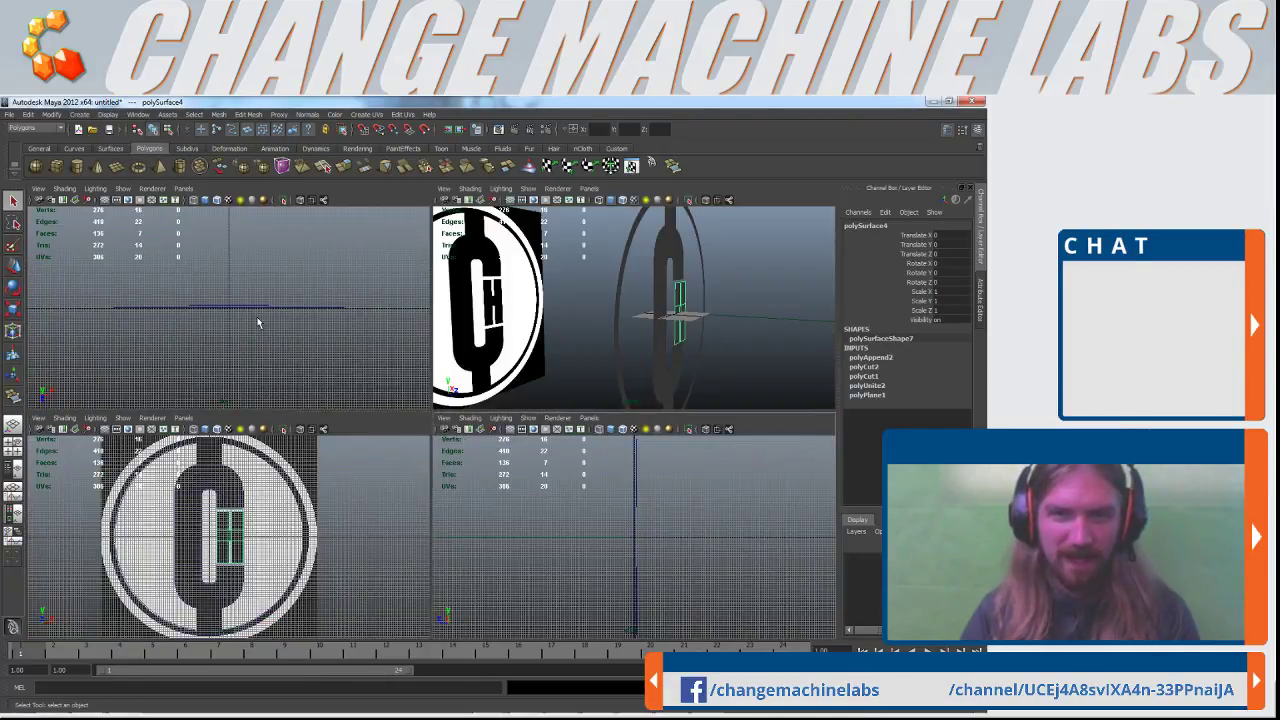
{"action": "scroll", "coordinate": [260, 325], "scroll_direction": "up", "scroll_amount": 5}
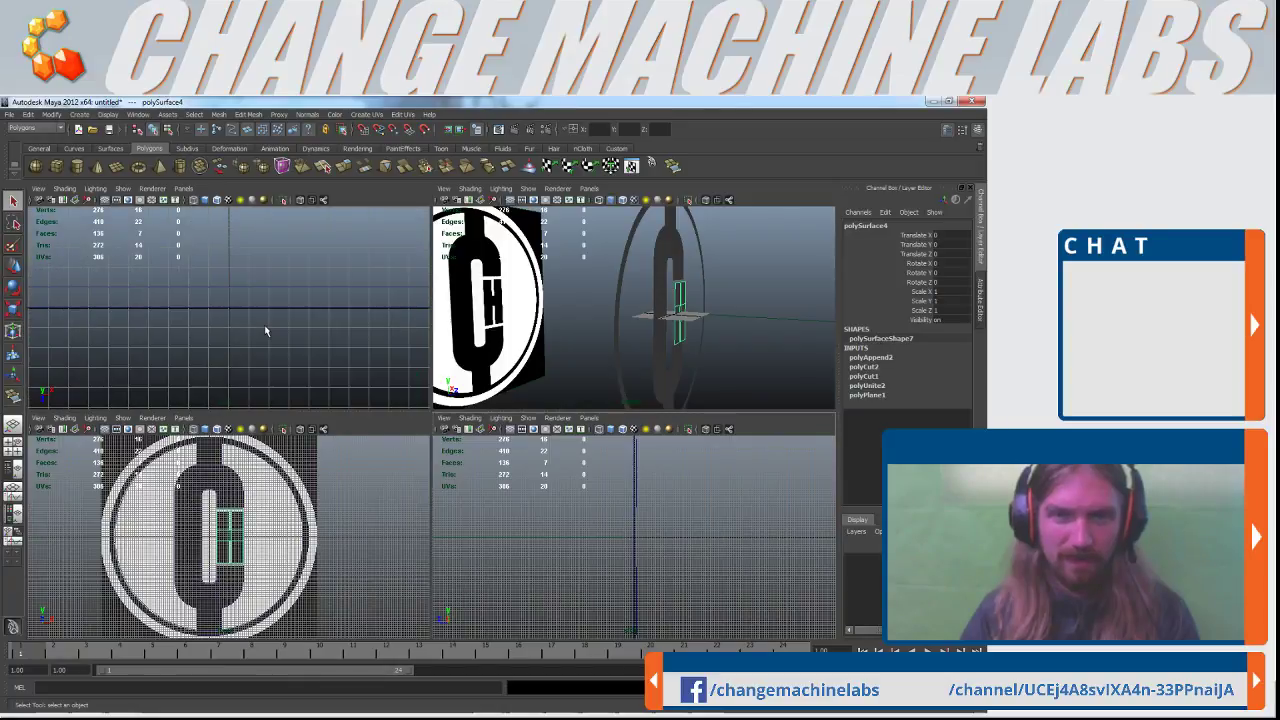
{"action": "key", "text": "space"}
{"action": "left_click_drag", "start_coordinate": [620, 405], "coordinate": [451, 400], "text": "alt"}
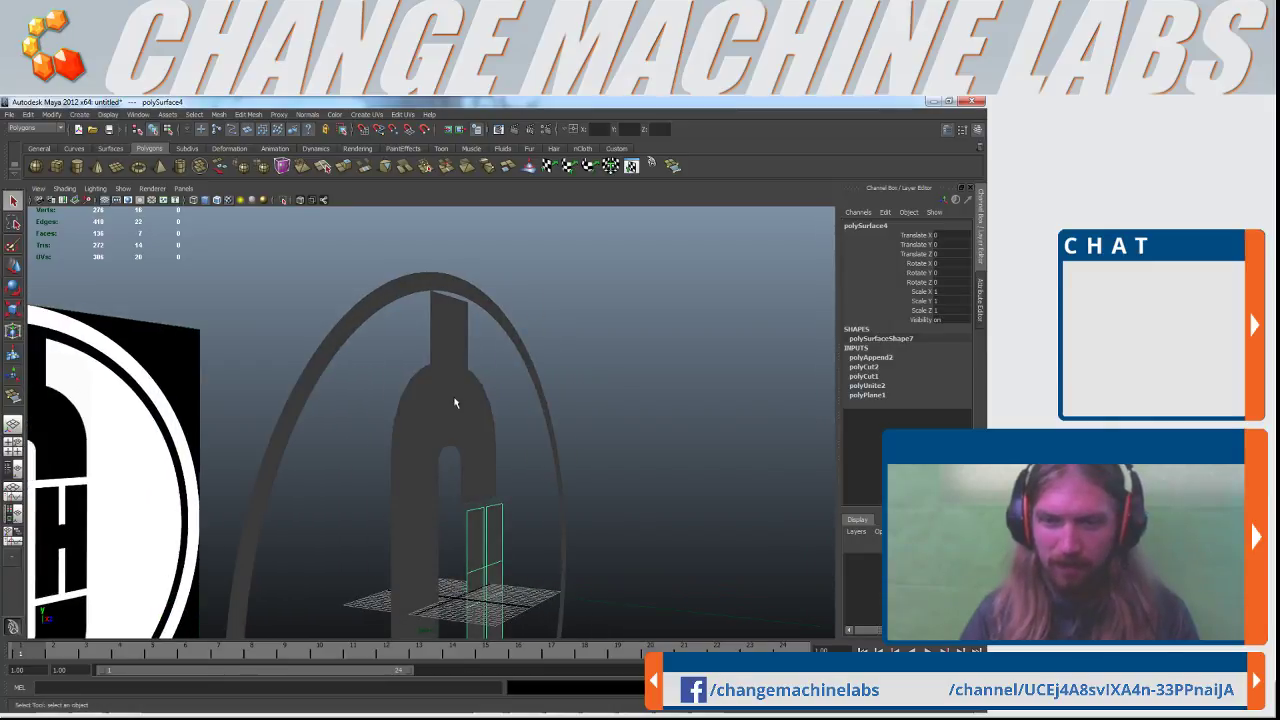
{"action": "left_click", "coordinate": [472, 400]}
{"action": "left_click", "coordinate": [472, 306]}
{"action": "left_click", "coordinate": [482, 291]}
{"action": "scroll", "coordinate": [522, 477], "scroll_direction": "down", "scroll_amount": 4}
{"action": "middle_click_drag", "start_coordinate": [556, 459], "coordinate": [567, 449], "text": "alt"}
{"action": "left_click_drag", "start_coordinate": [567, 449], "coordinate": [513, 382], "text": "alt"}
{"action": "left_click", "coordinate": [531, 377]}
{"action": "right_click_drag", "start_coordinate": [531, 377], "coordinate": [481, 374]}
{"action": "left_click_drag", "start_coordinate": [455, 310], "coordinate": [615, 503]}
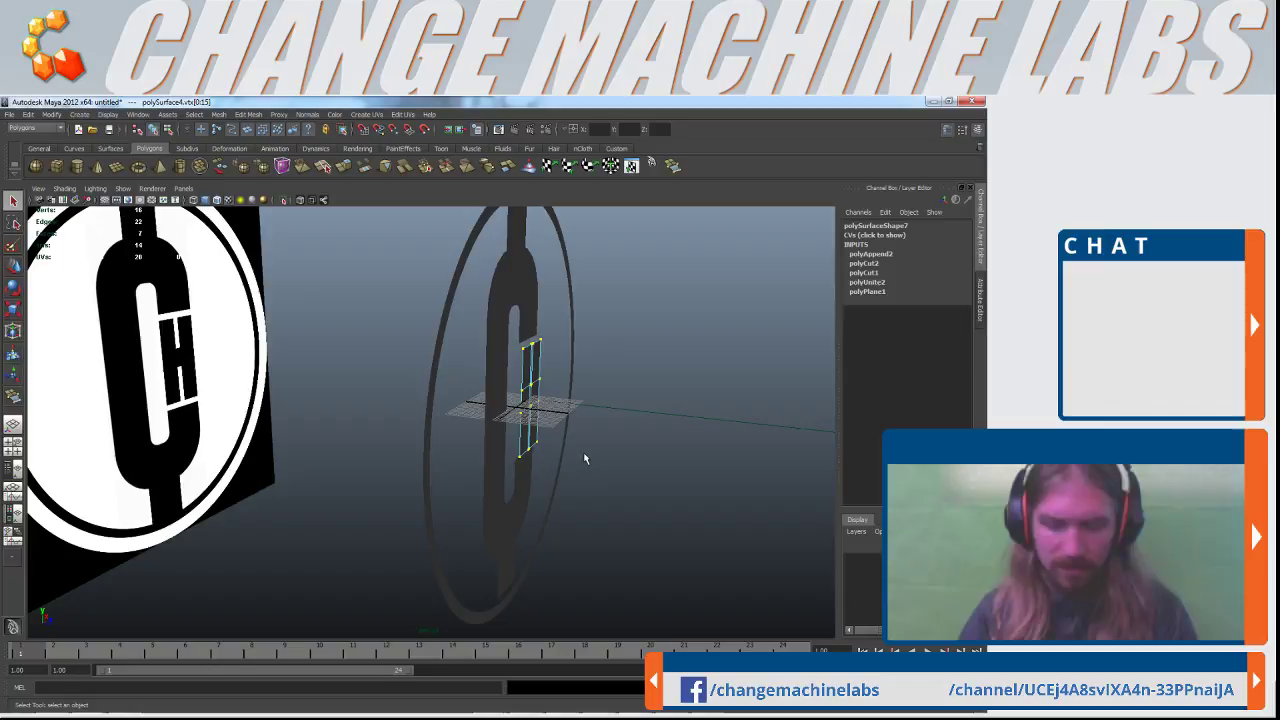
{"action": "key", "text": "w"}
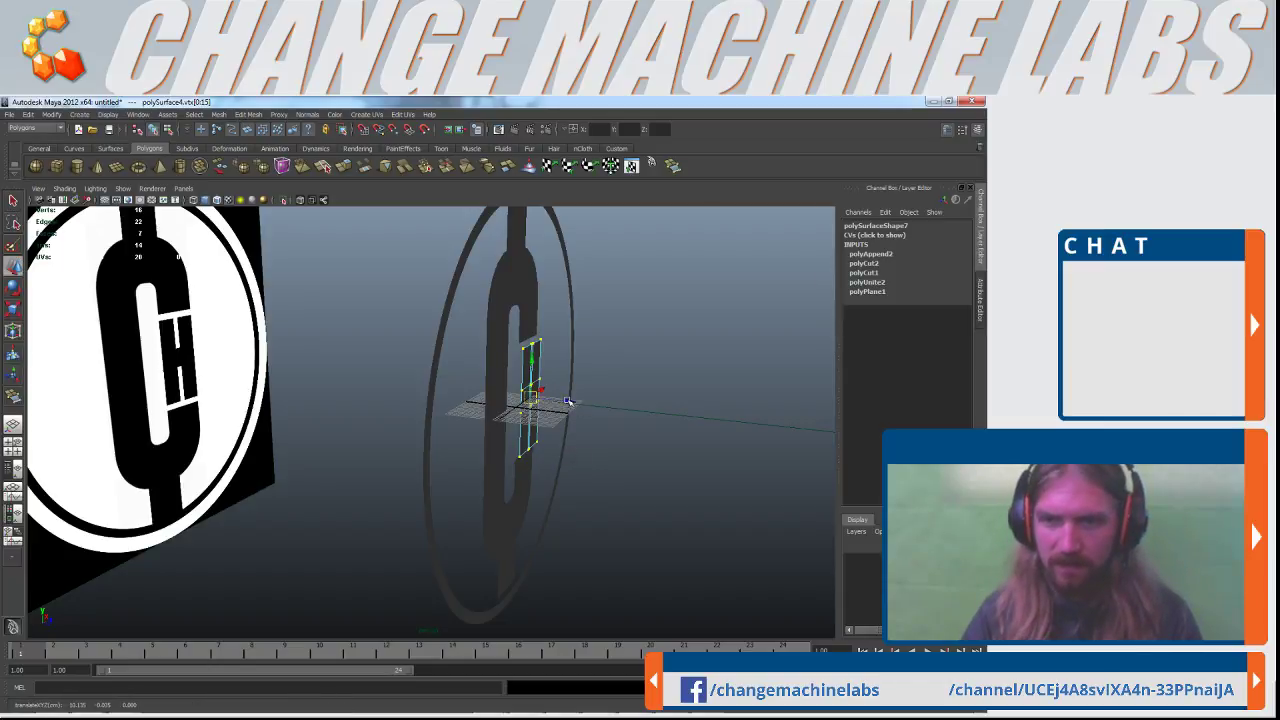
{"action": "key", "text": "space"}
{"action": "middle_click_drag", "start_coordinate": [416, 325], "coordinate": [365, 334], "text": "alt"}
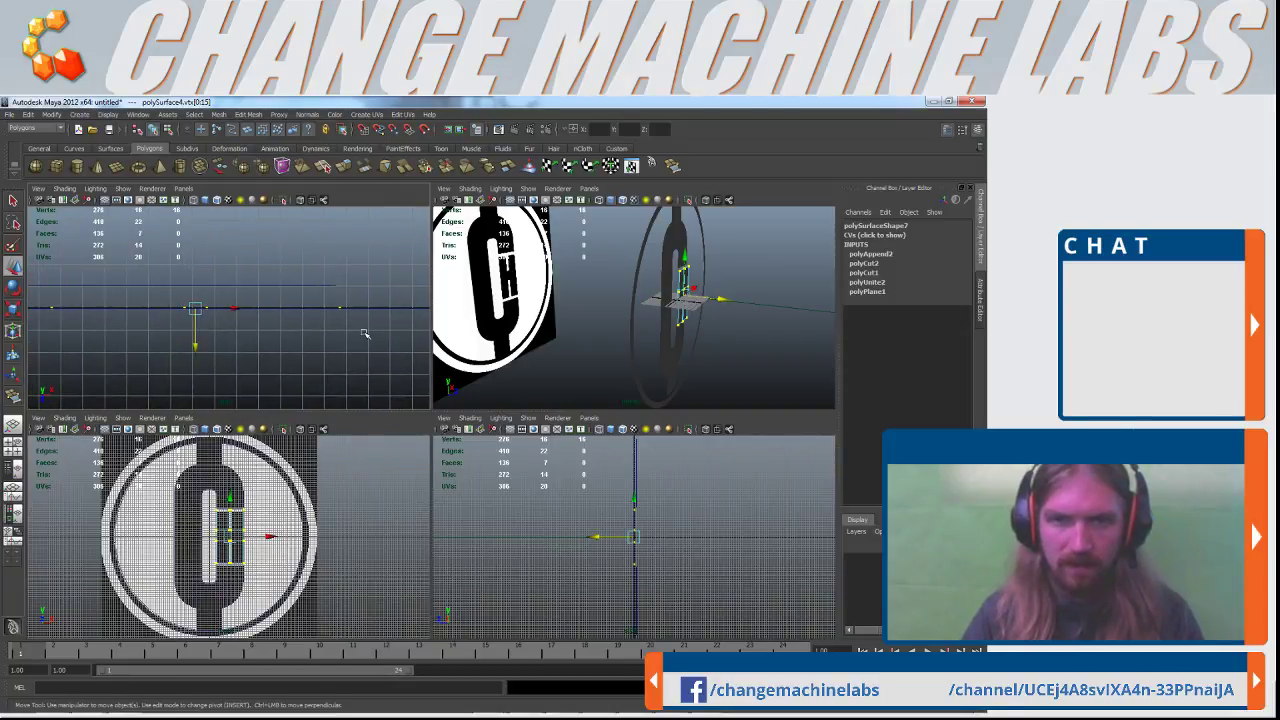
Select all vertices of the C, move them slightly along Z, and return the C to object mode
{"action": "left_click", "coordinate": [315, 286]}
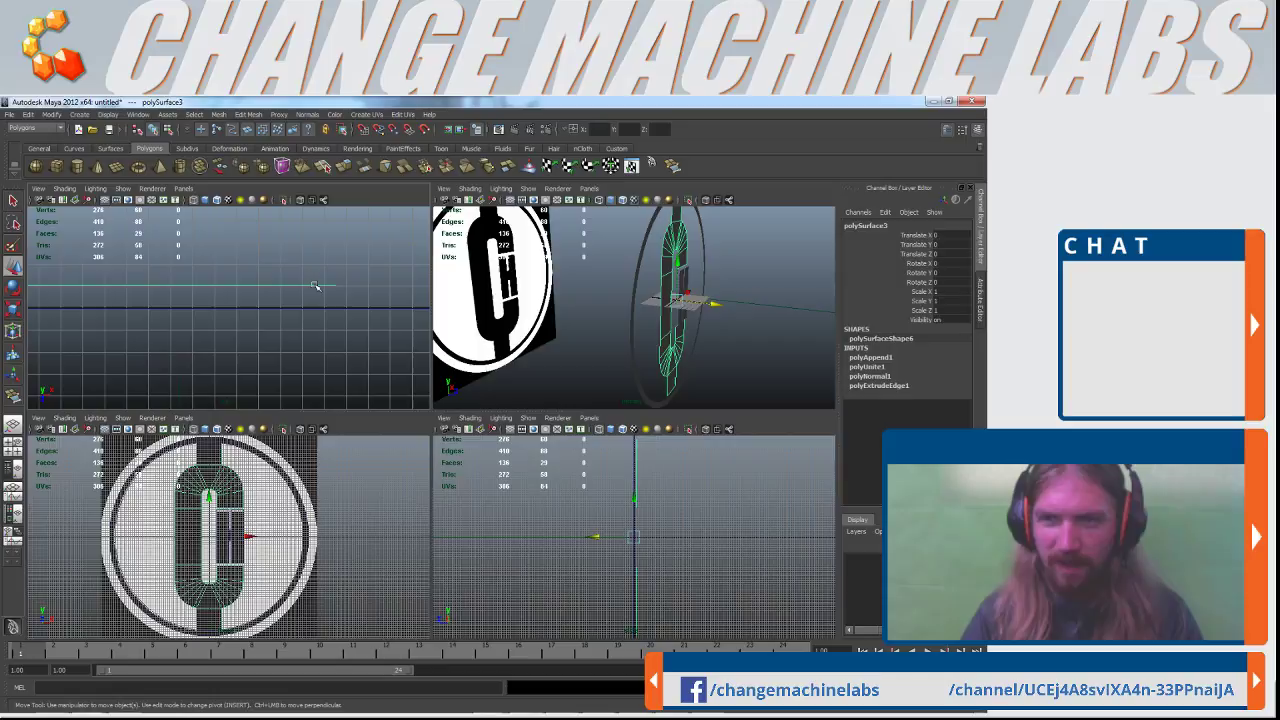
{"action": "scroll", "coordinate": [707, 275], "scroll_direction": "down", "scroll_amount": 5}
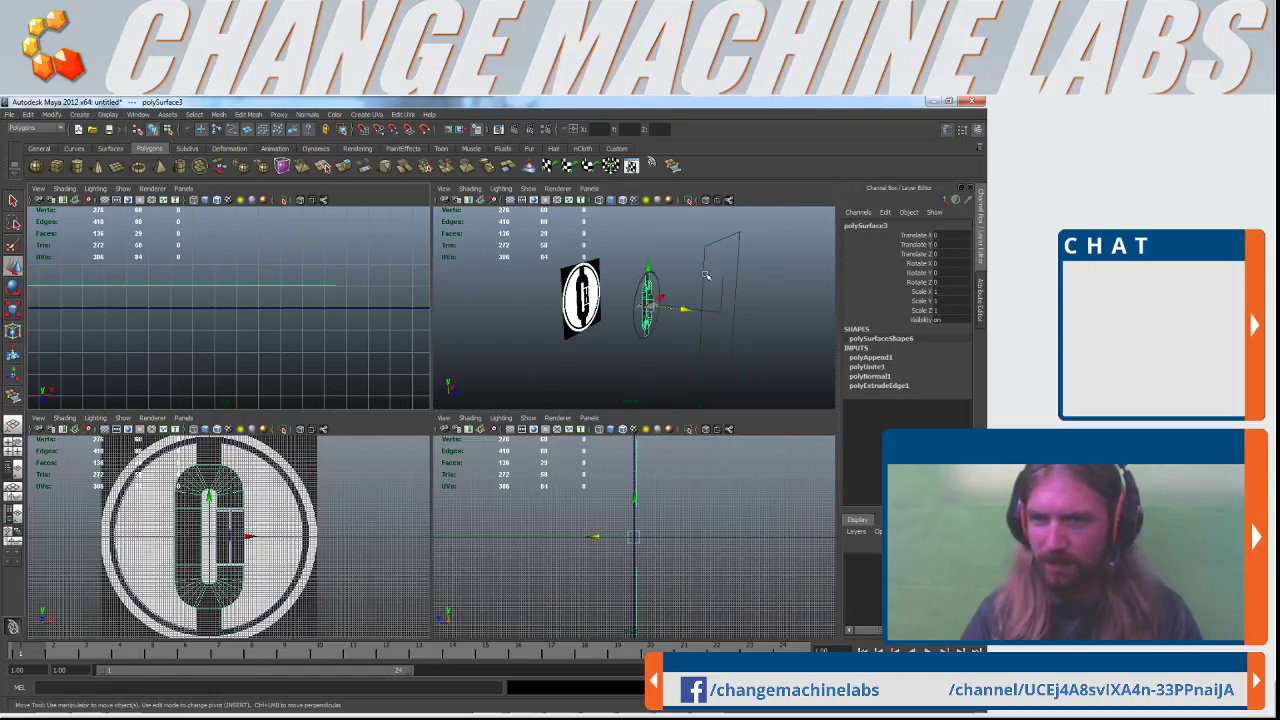
{"action": "scroll", "coordinate": [616, 298], "scroll_direction": "up", "scroll_amount": 3}
{"action": "right_click_drag", "start_coordinate": [667, 262], "coordinate": [650, 262]}
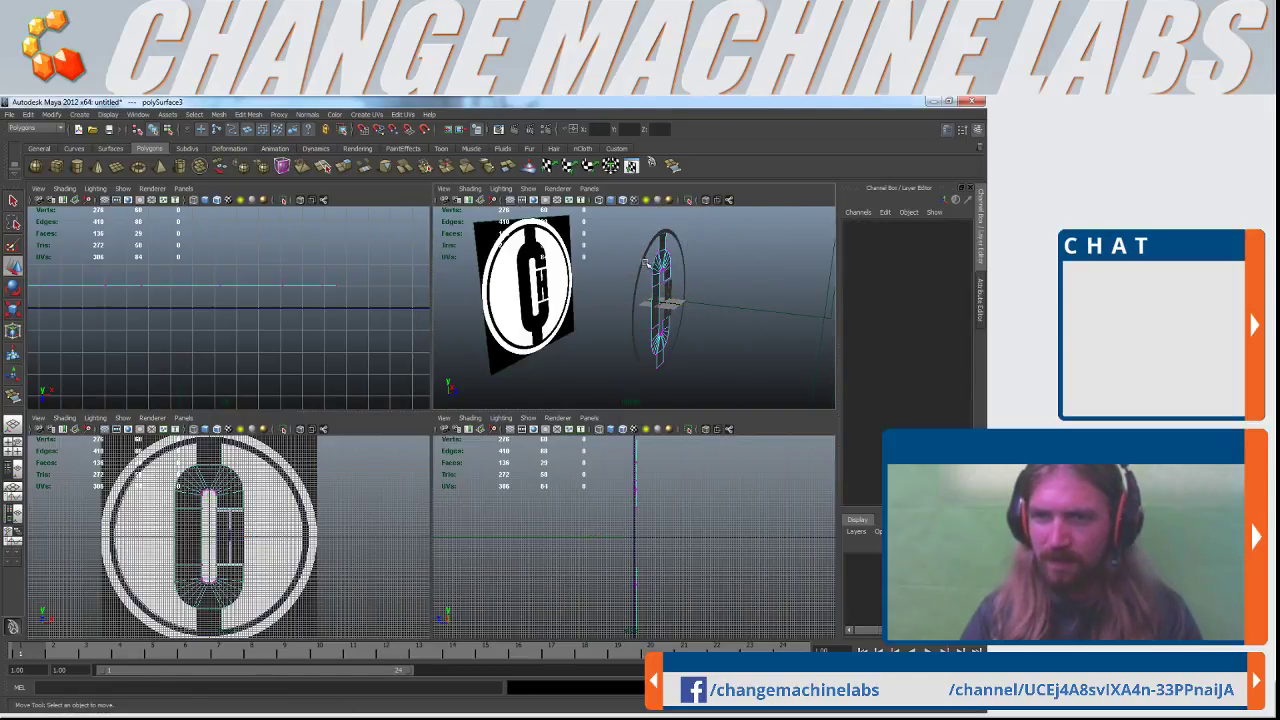
{"action": "left_click_drag", "start_coordinate": [590, 296], "coordinate": [708, 382]}
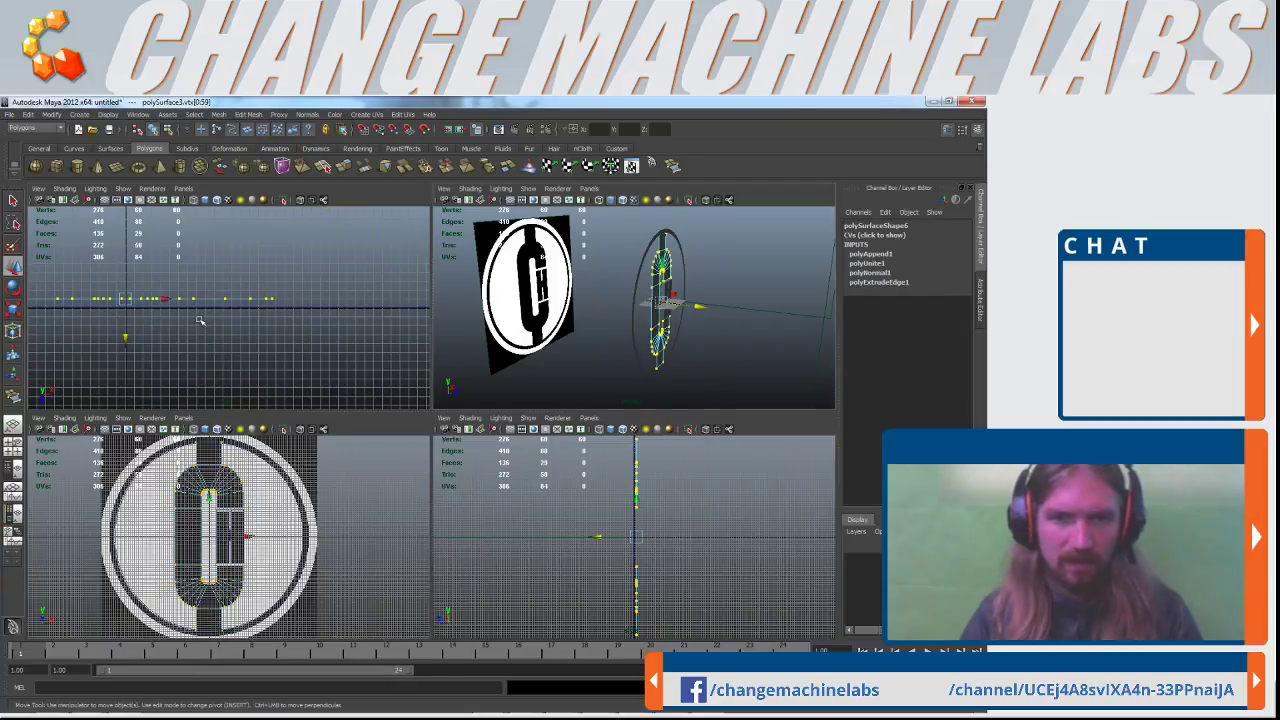
{"action": "left_click_drag", "start_coordinate": [268, 340], "coordinate": [268, 339]}
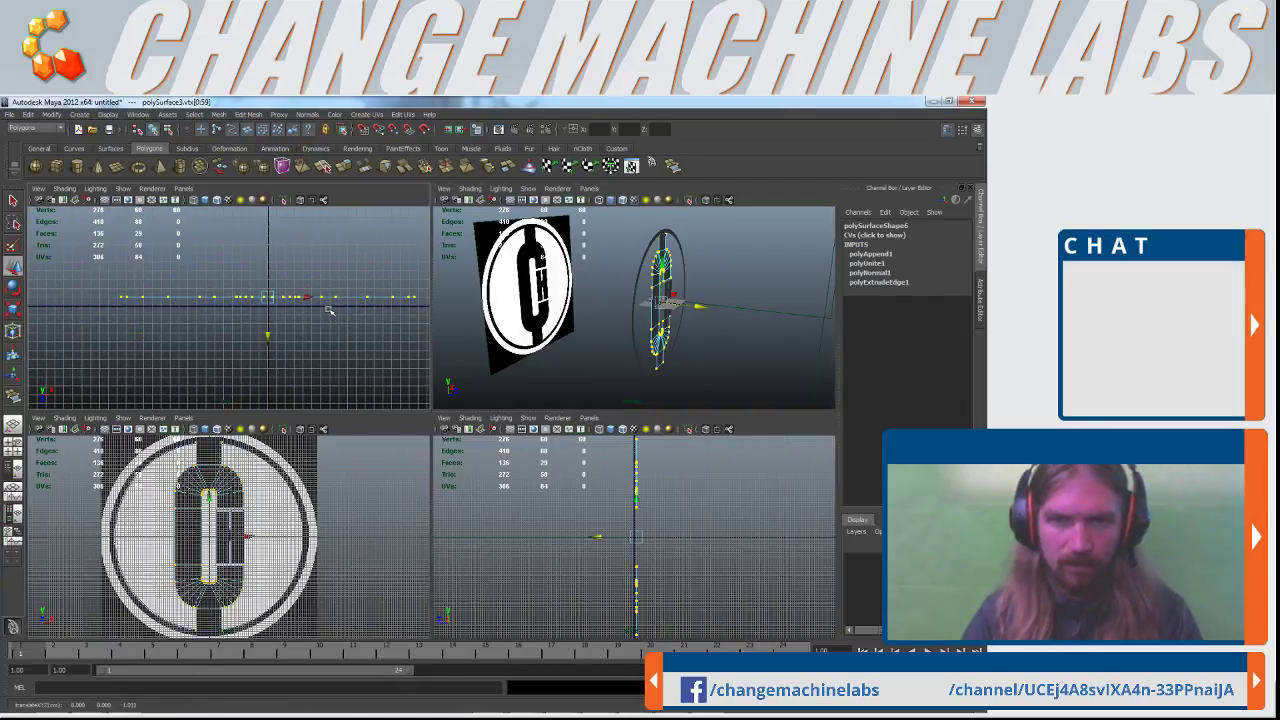
{"action": "key", "text": "space"}
{"action": "left_click_drag", "start_coordinate": [572, 411], "coordinate": [376, 385], "text": "alt"}
{"action": "right_click", "coordinate": [372, 284]}
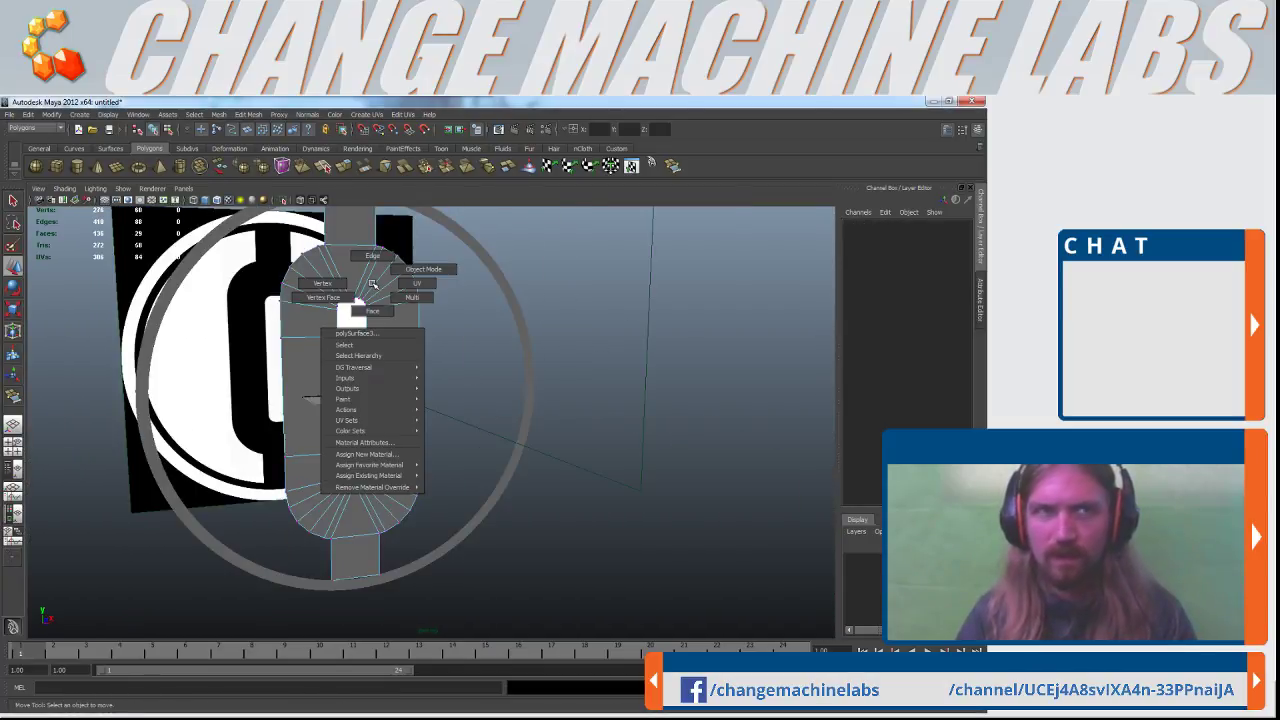
{"action": "left_click", "coordinate": [423, 269]}
Examine the junction between the C's upper stem and the ring, checking the edge layout of both meshes
{"action": "left_click_drag", "start_coordinate": [674, 306], "coordinate": [430, 345], "text": "alt"}
{"action": "left_click", "coordinate": [432, 340]}
{"action": "scroll", "coordinate": [434, 338], "scroll_direction": "up", "scroll_amount": 5}
{"action": "middle_click_drag", "start_coordinate": [490, 317], "coordinate": [537, 517], "text": "alt"}
{"action": "scroll", "coordinate": [540, 510], "scroll_direction": "up", "scroll_amount": 3}
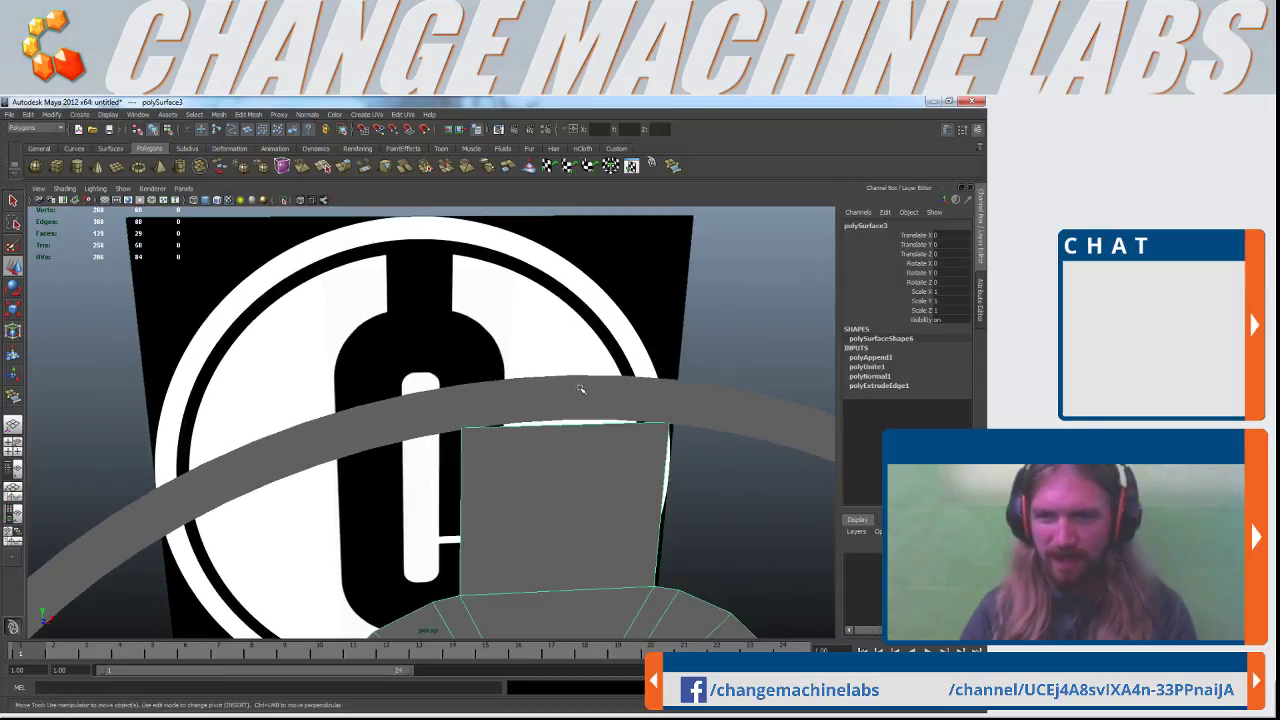
{"action": "left_click", "coordinate": [580, 389]}
{"action": "scroll", "coordinate": [586, 402], "scroll_direction": "down", "scroll_amount": 5}
{"action": "left_click_drag", "start_coordinate": [569, 482], "coordinate": [541, 413], "text": "alt"}
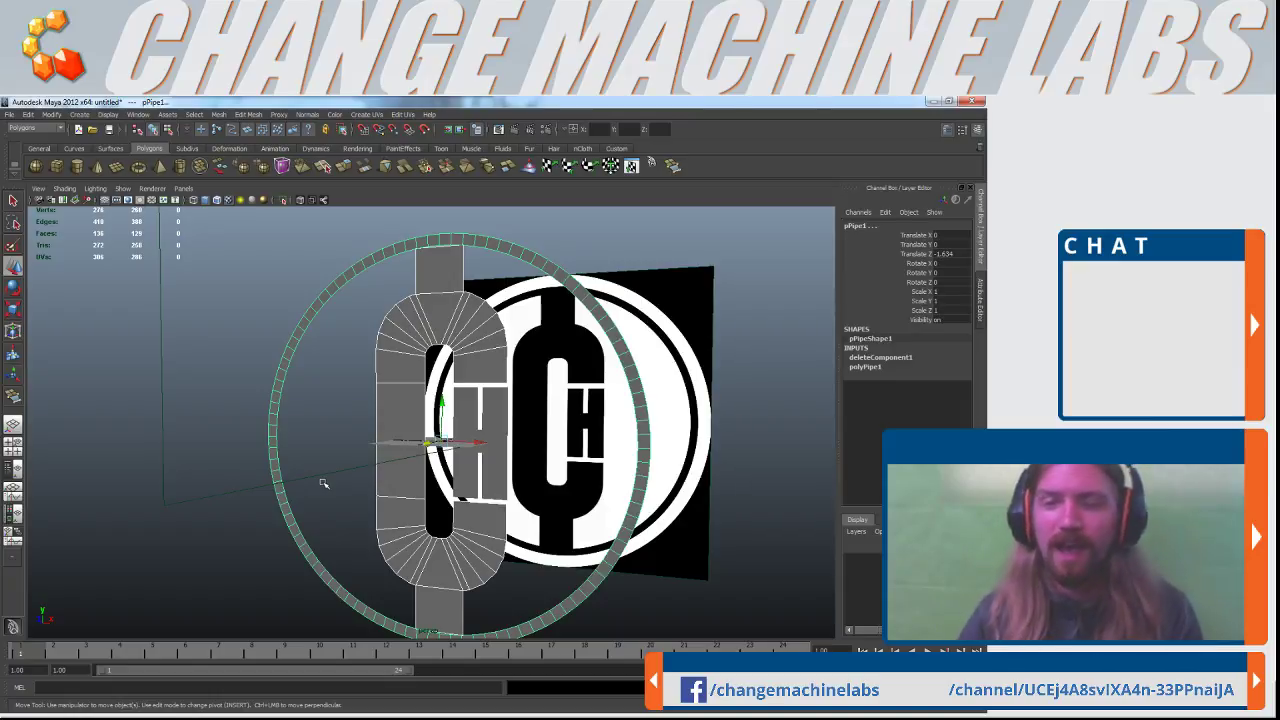
{"action": "scroll", "coordinate": [517, 459], "scroll_direction": "up", "scroll_amount": 2}
{"action": "left_click_drag", "start_coordinate": [417, 366], "coordinate": [482, 397], "text": "alt"}
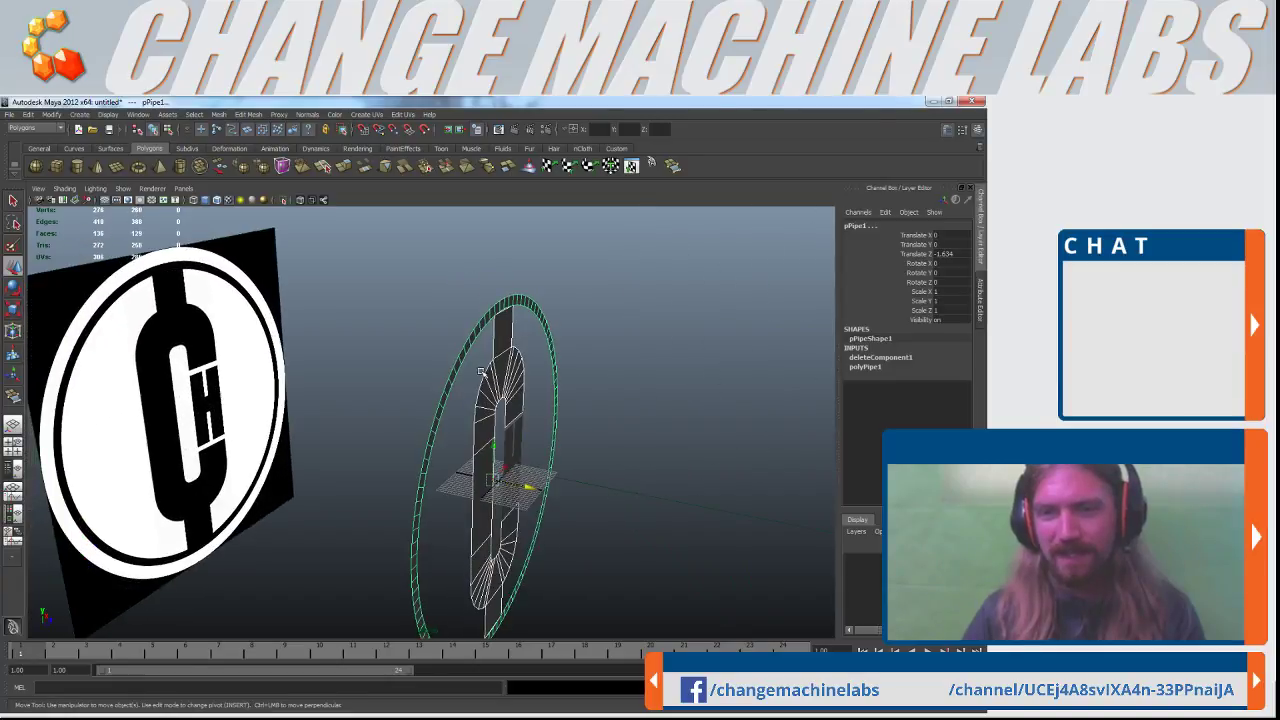
{"action": "scroll", "coordinate": [531, 349], "scroll_direction": "up", "scroll_amount": 3}
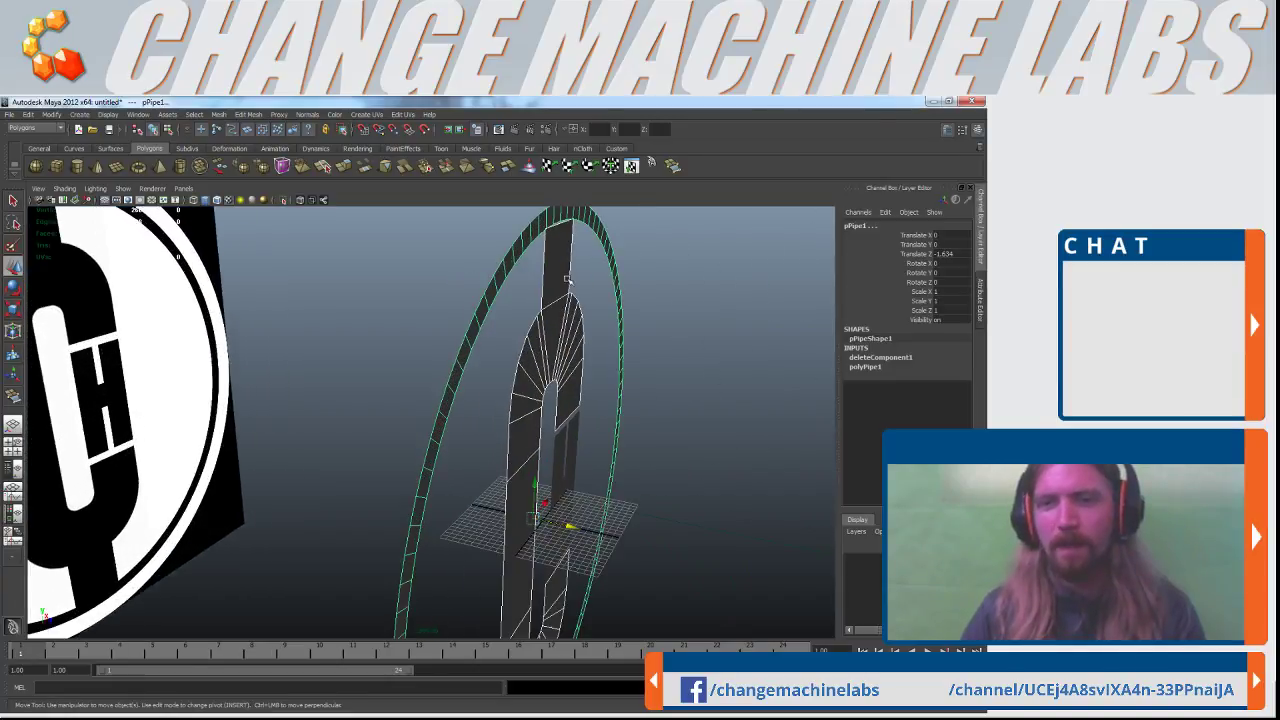
{"action": "middle_click_drag", "start_coordinate": [567, 292], "coordinate": [520, 403], "text": "alt"}
{"action": "left_click_drag", "start_coordinate": [520, 403], "coordinate": [471, 364], "text": "alt"}
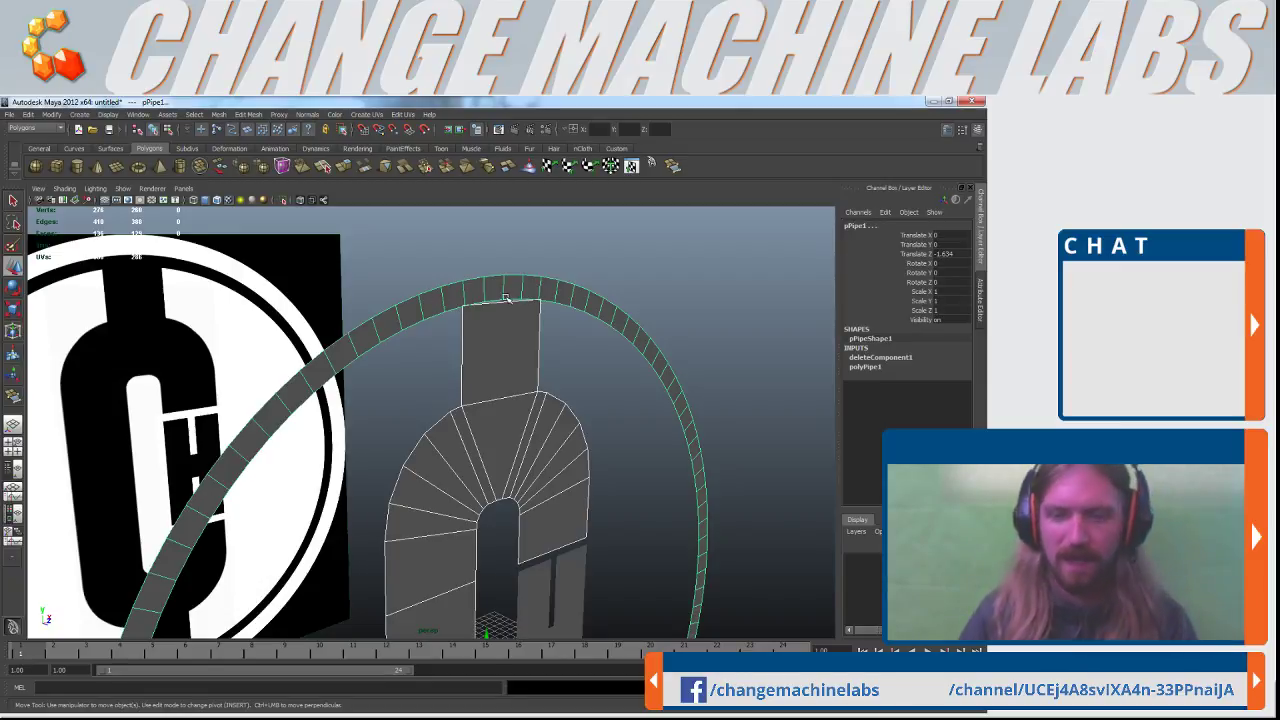
{"action": "scroll", "coordinate": [547, 331], "scroll_direction": "up", "scroll_amount": 2}
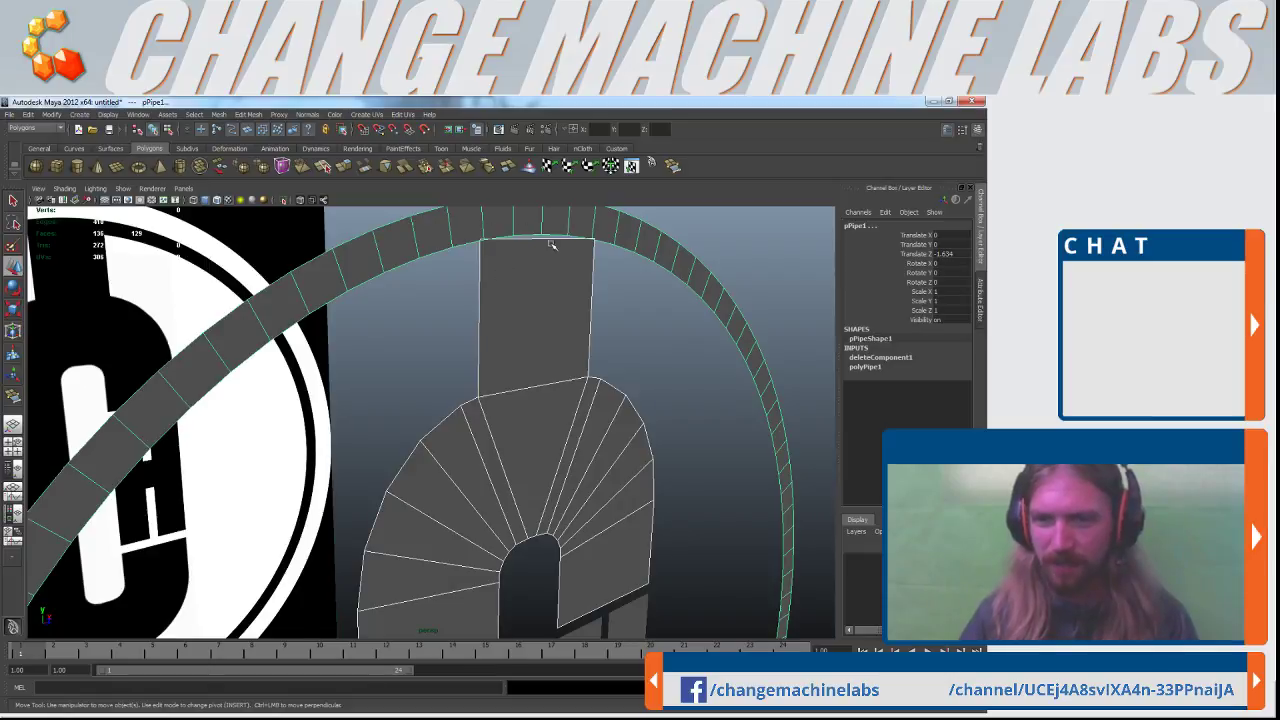
{"action": "middle_click_drag", "start_coordinate": [582, 472], "coordinate": [591, 386], "text": "alt"}
{"action": "left_click_drag", "start_coordinate": [591, 386], "coordinate": [511, 436], "text": "alt"}
{"action": "scroll", "coordinate": [445, 432], "scroll_direction": "down", "scroll_amount": 5}
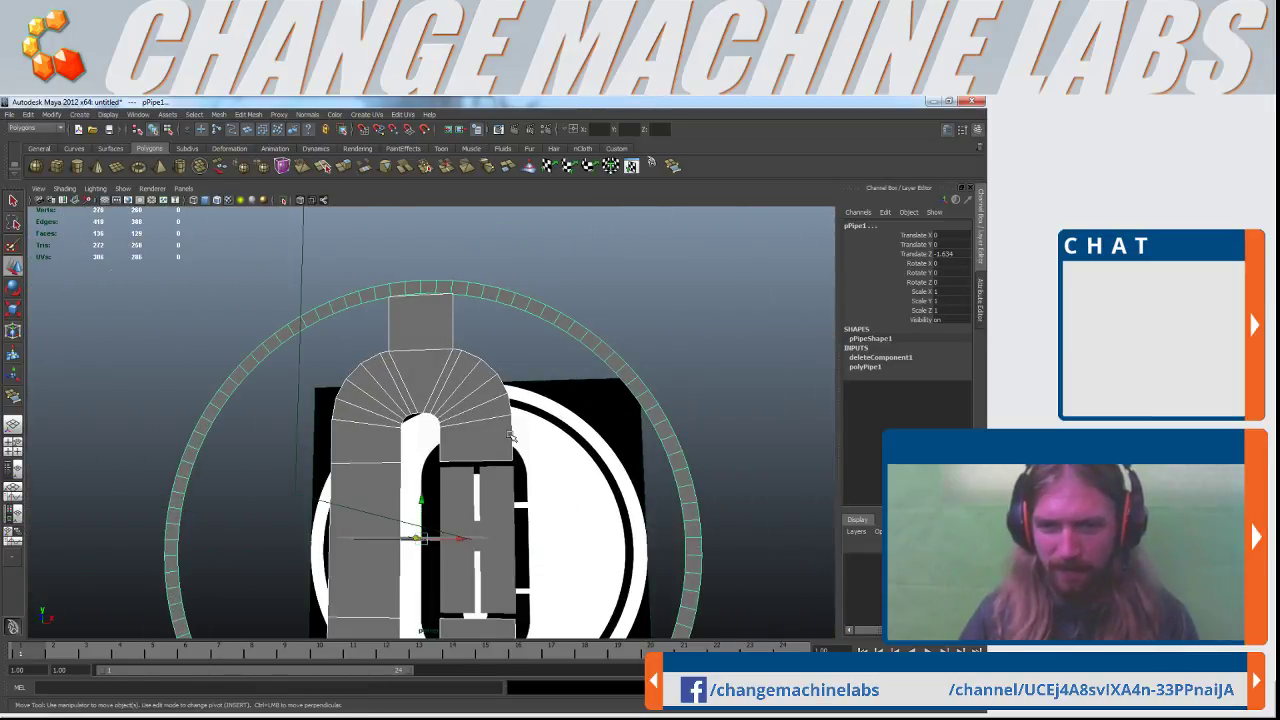
Display the C in smooth mesh preview and inspect its curved ends, stems and corners near the H
{"action": "left_click", "coordinate": [506, 343]}
{"action": "left_click", "coordinate": [461, 379]}
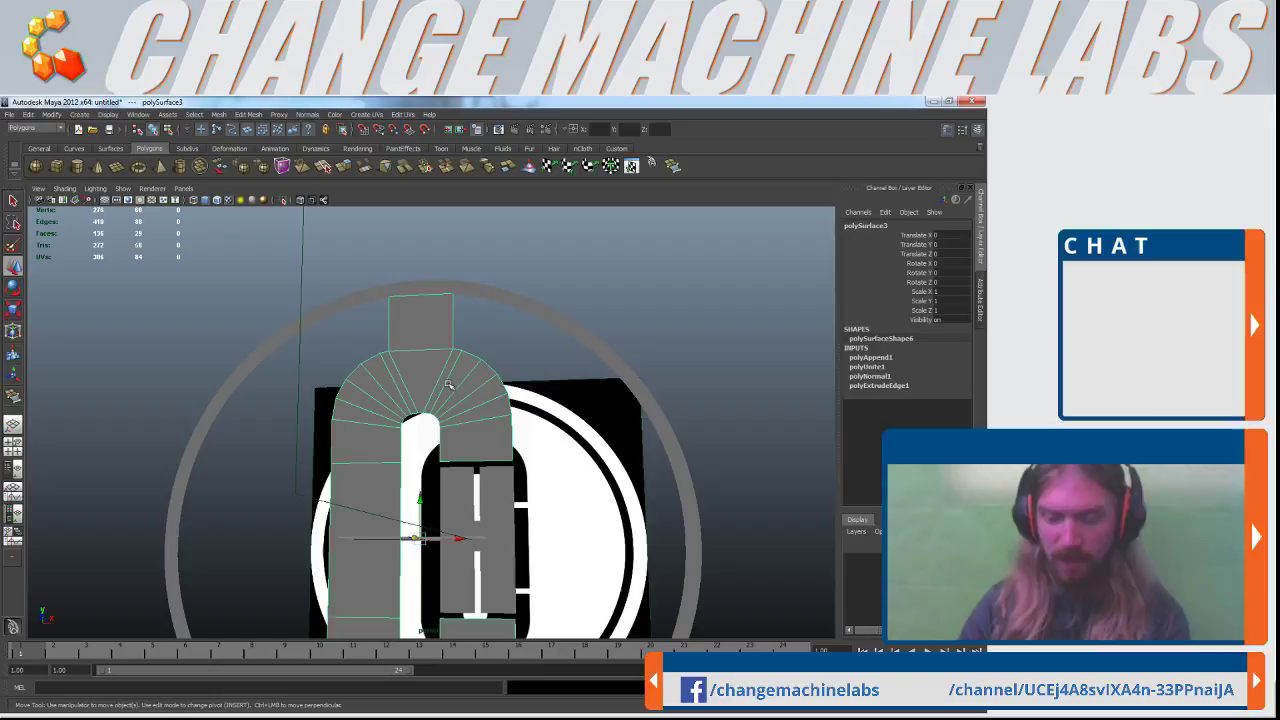
{"action": "key", "text": "3"}
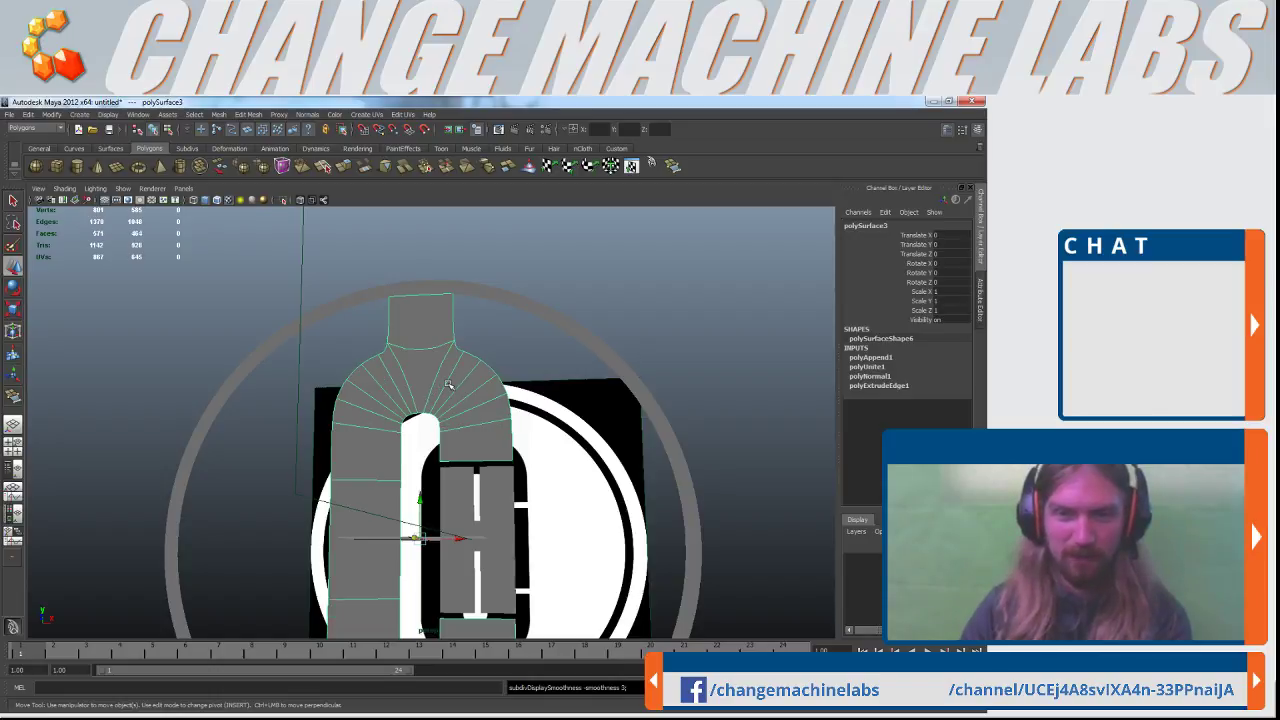
{"action": "left_click", "coordinate": [522, 336]}
{"action": "scroll", "coordinate": [504, 427], "scroll_direction": "up", "scroll_amount": 2}
{"action": "middle_click_drag", "start_coordinate": [485, 481], "coordinate": [501, 300], "text": "alt"}
{"action": "left_click_drag", "start_coordinate": [501, 300], "coordinate": [560, 420], "text": "alt"}
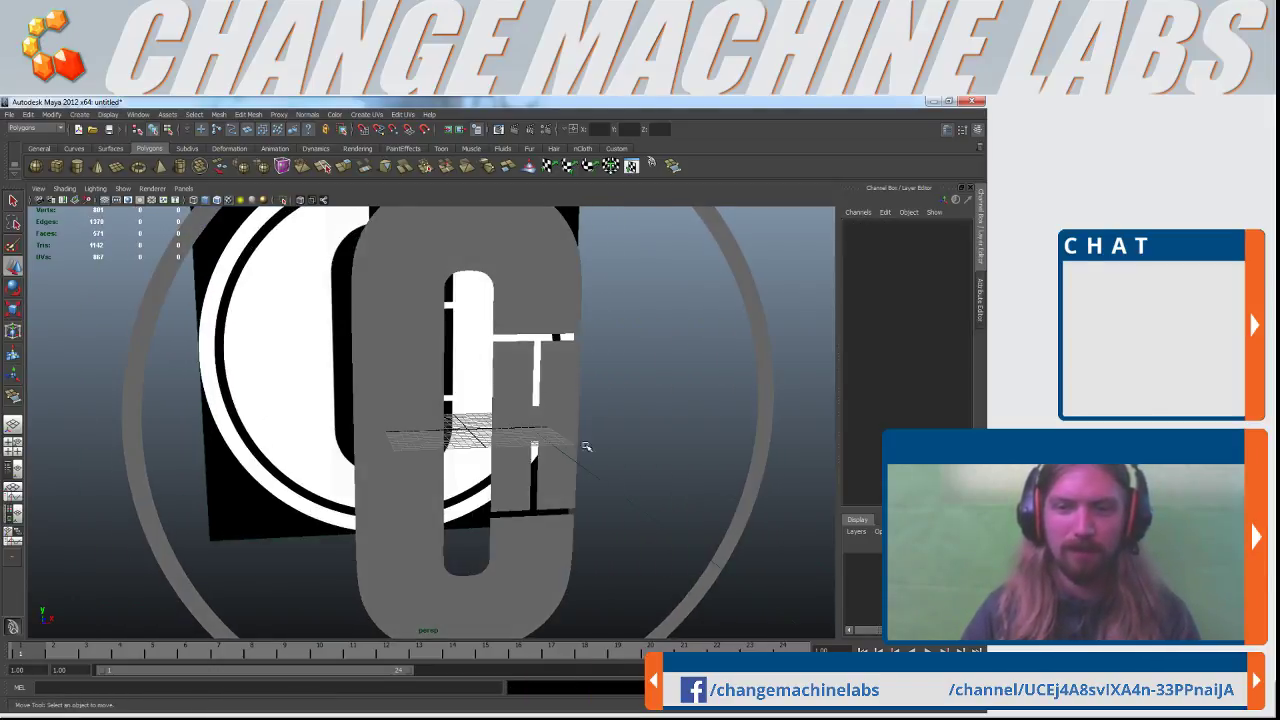
{"action": "scroll", "coordinate": [545, 433], "scroll_direction": "down", "scroll_amount": 3}
{"action": "middle_click_drag", "start_coordinate": [543, 434], "coordinate": [546, 372], "text": "alt"}
{"action": "left_click_drag", "start_coordinate": [513, 418], "coordinate": [473, 425], "text": "alt"}
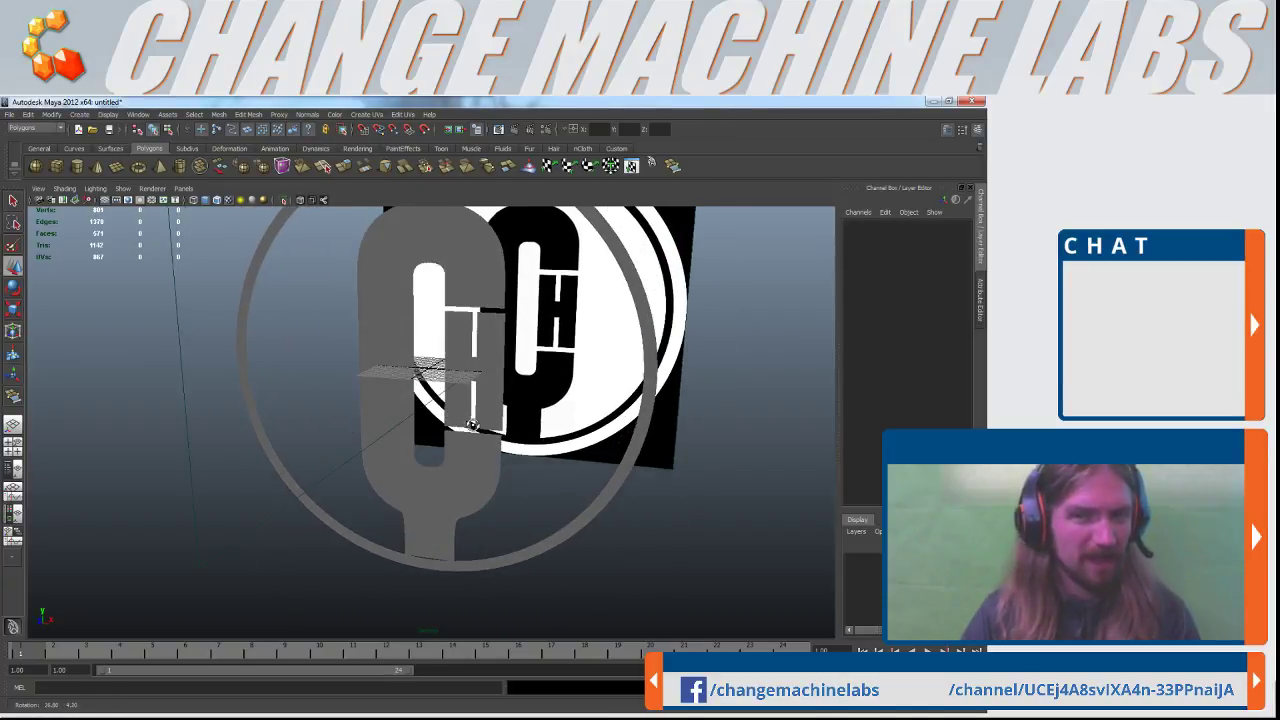
{"action": "scroll", "coordinate": [473, 425], "scroll_direction": "up", "scroll_amount": 3}
Select the C, frame its upper curve, and insert an edge loop close around its inner opening
{"action": "left_click", "coordinate": [468, 446]}
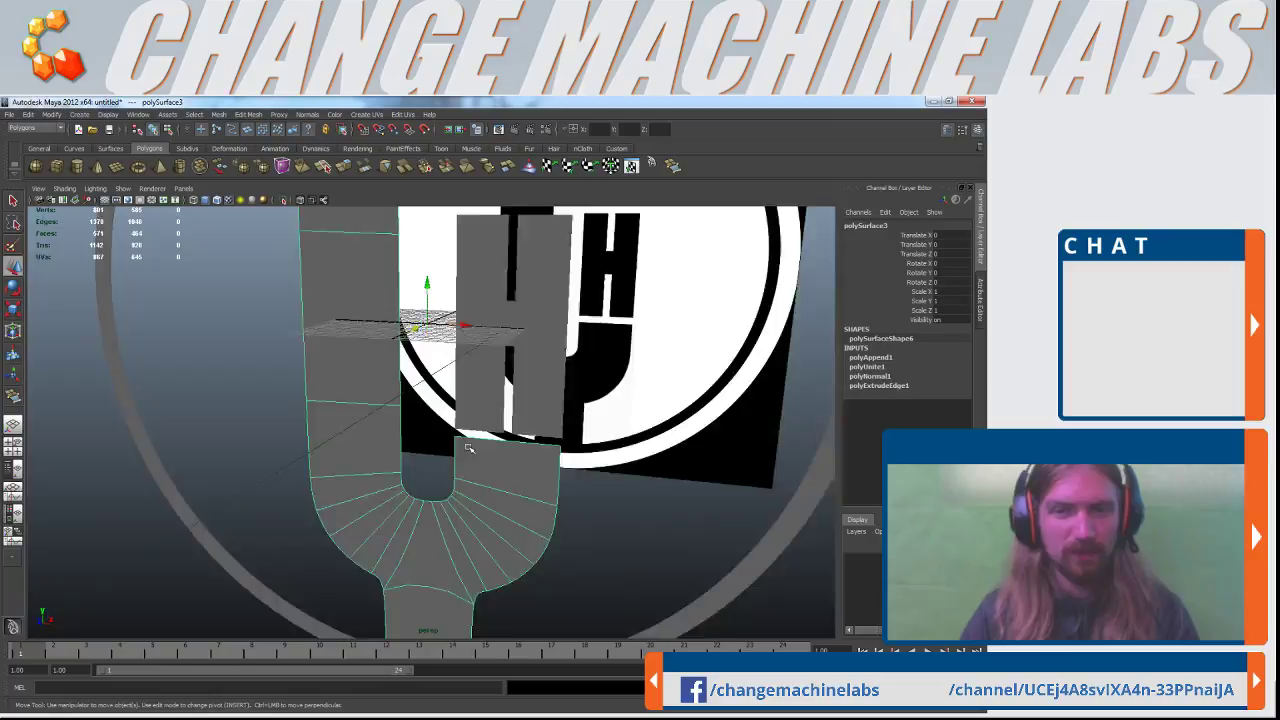
{"action": "scroll", "coordinate": [468, 447], "scroll_direction": "up", "scroll_amount": 3}
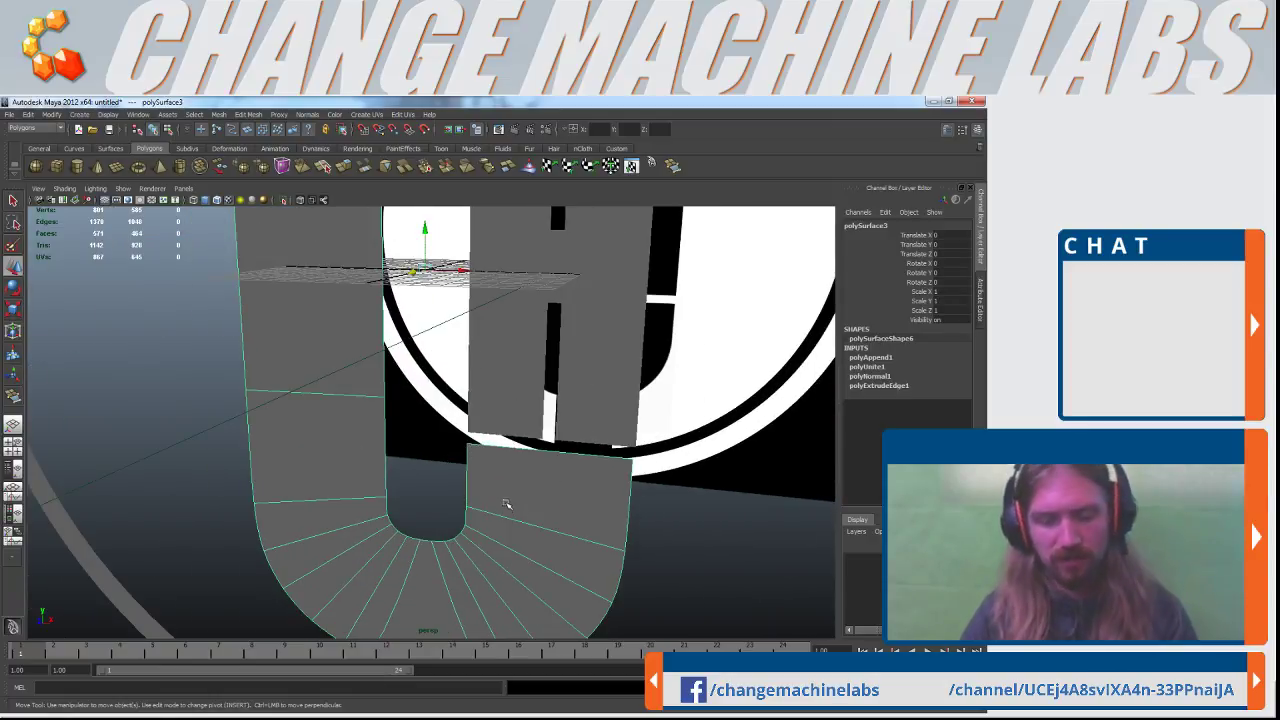
{"action": "key", "text": "f"}
{"action": "scroll", "coordinate": [506, 460], "scroll_direction": "up", "scroll_amount": 3}
{"action": "left_click_drag", "start_coordinate": [507, 423], "coordinate": [499, 506], "text": "alt"}
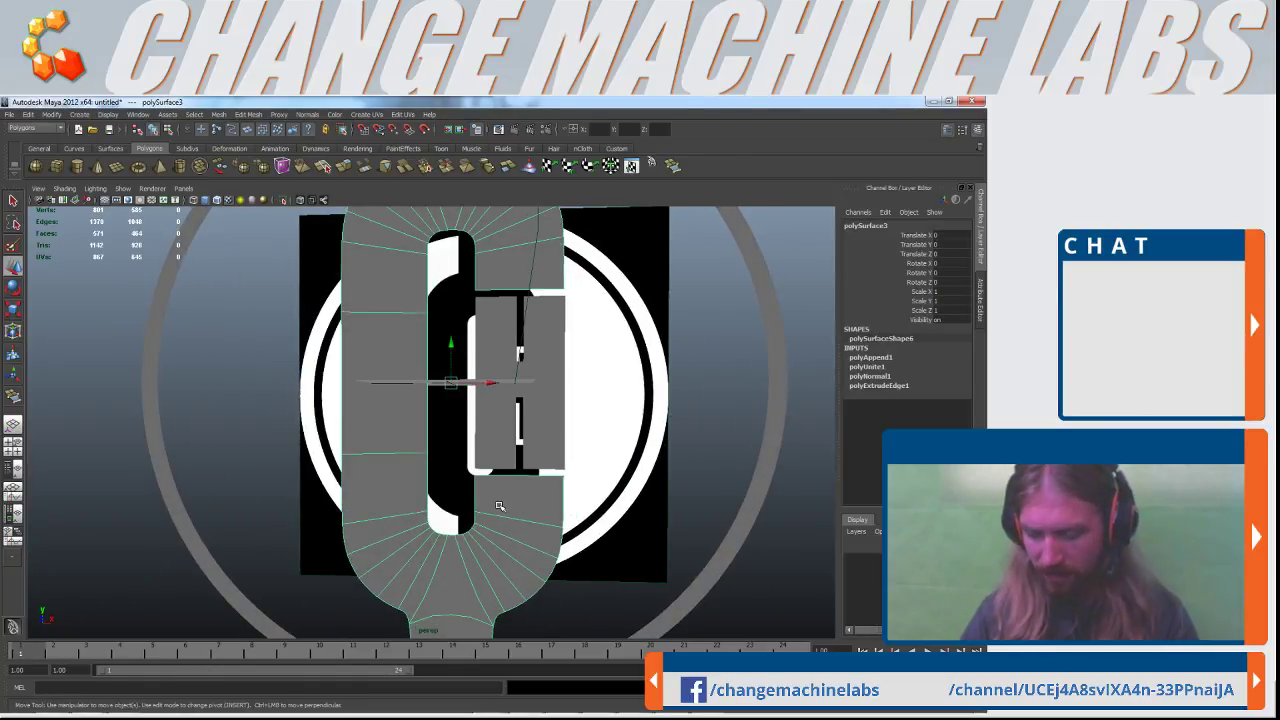
{"action": "right_click_drag", "start_coordinate": [499, 506], "coordinate": [515, 385], "text": "alt"}
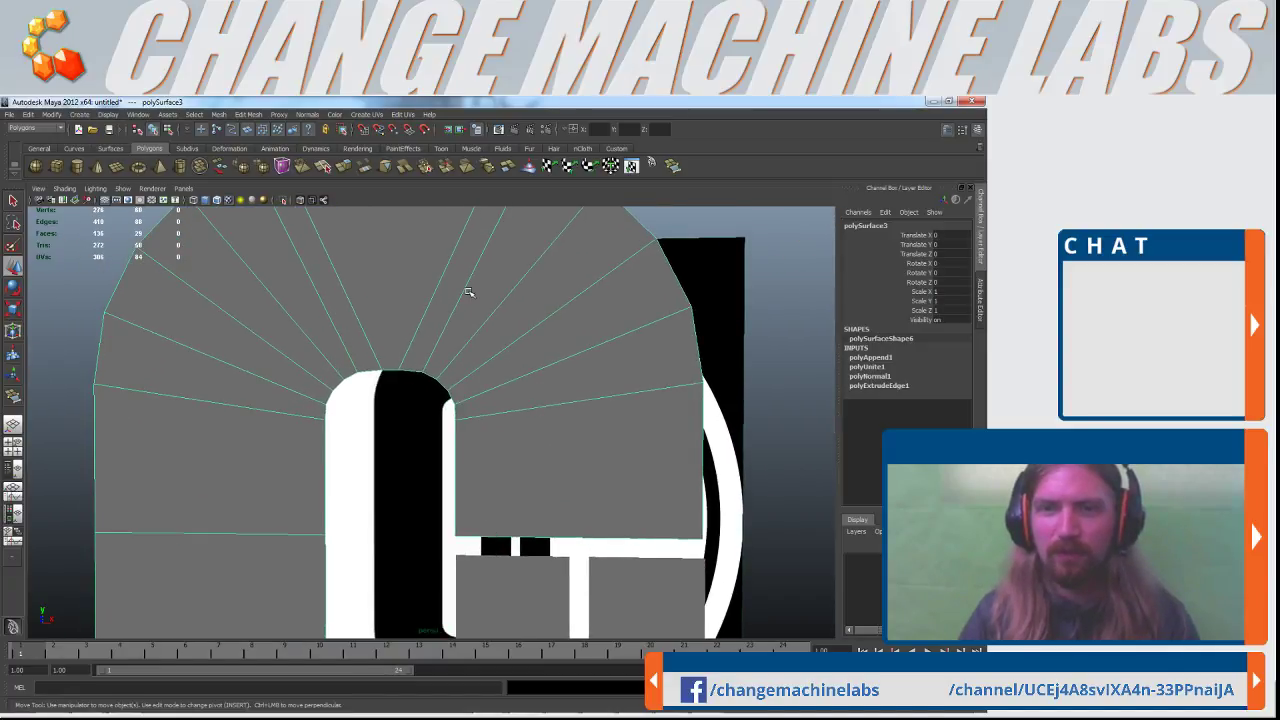
{"action": "left_click", "coordinate": [248, 114]}
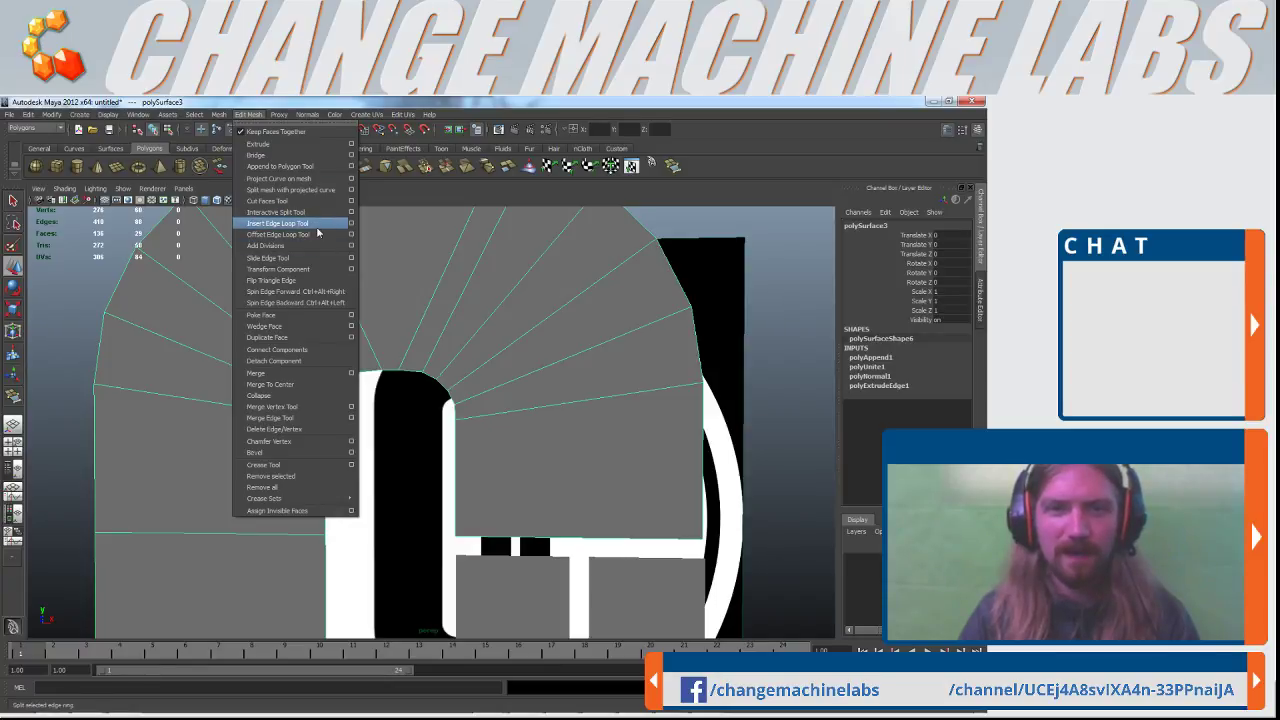
{"action": "left_click", "coordinate": [300, 223]}
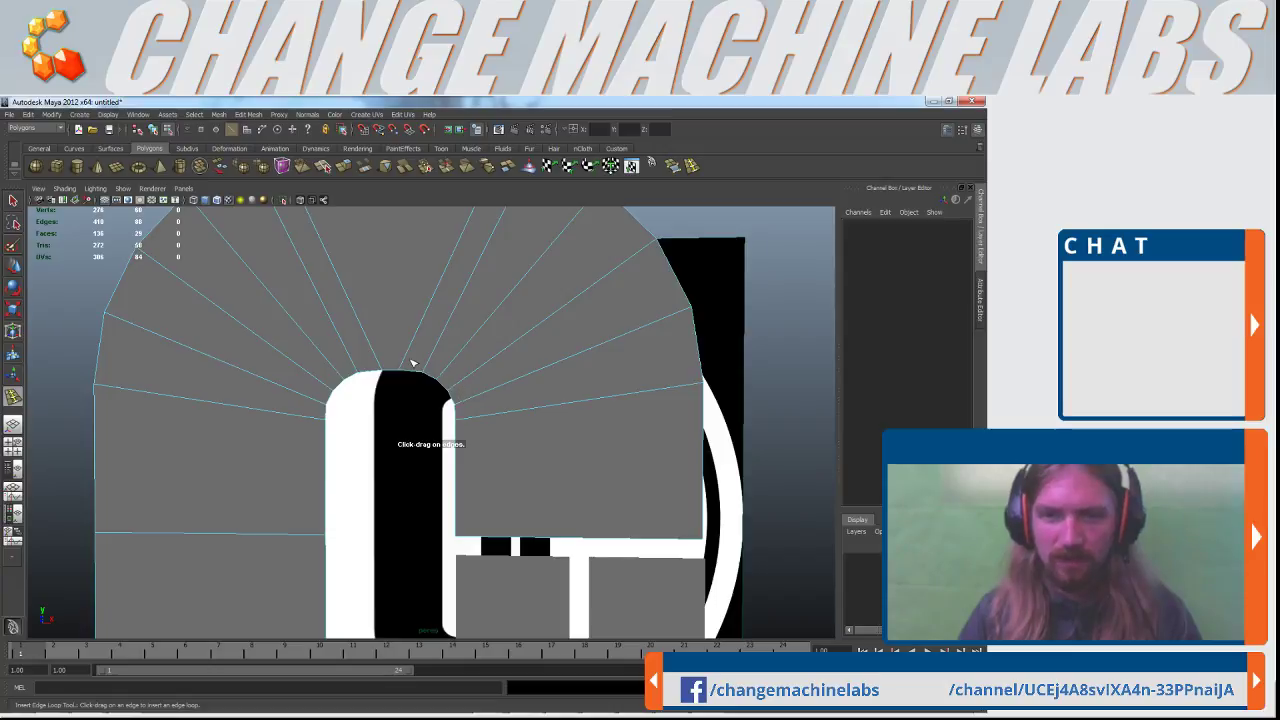
{"action": "left_click", "coordinate": [410, 371]}
{"action": "left_click_drag", "start_coordinate": [410, 371], "coordinate": [412, 373]}
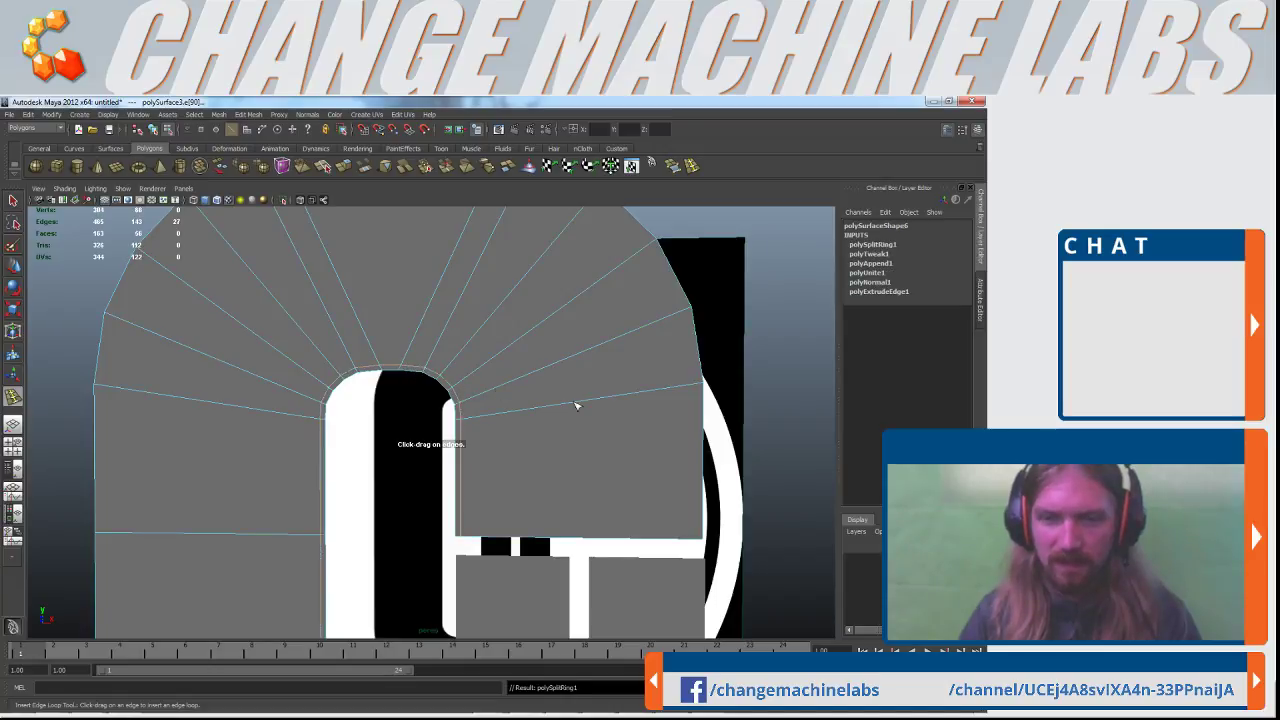
Insert an edge loop close along the C's outer outline and further loops near its open ends by the H
{"action": "left_click", "coordinate": [689, 313]}
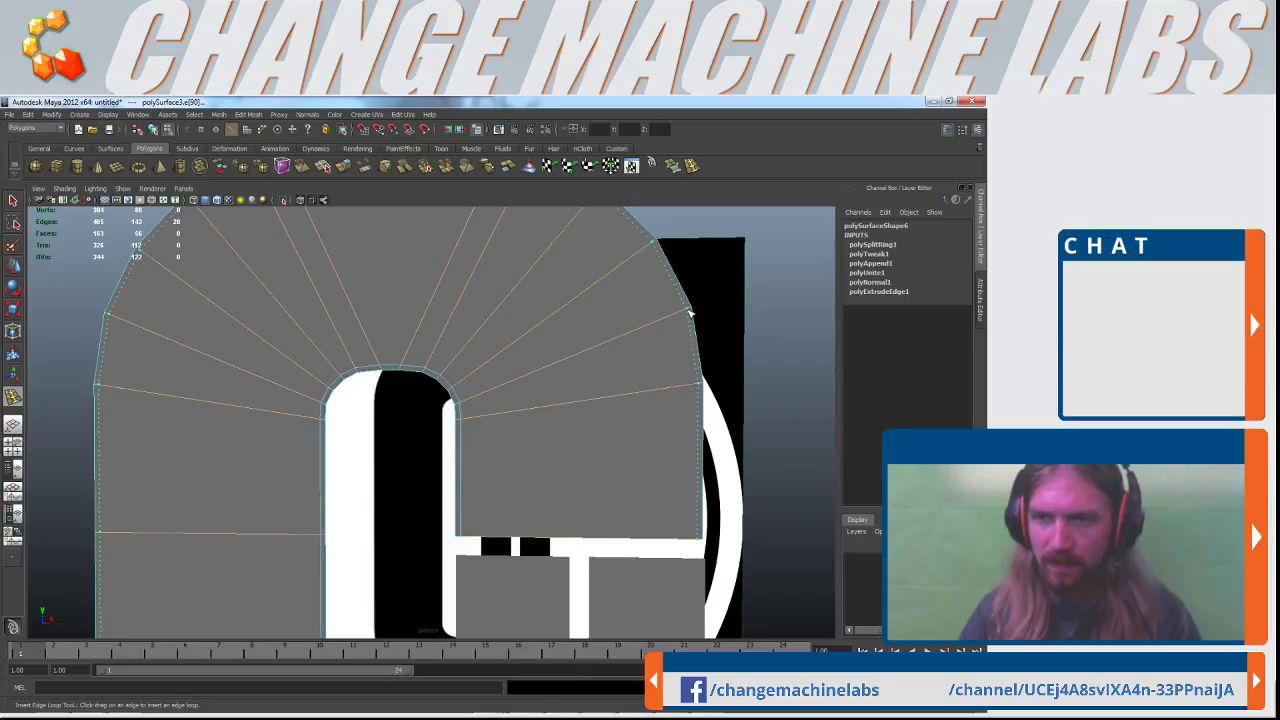
{"action": "right_click_drag", "start_coordinate": [689, 313], "coordinate": [418, 418], "text": "alt"}
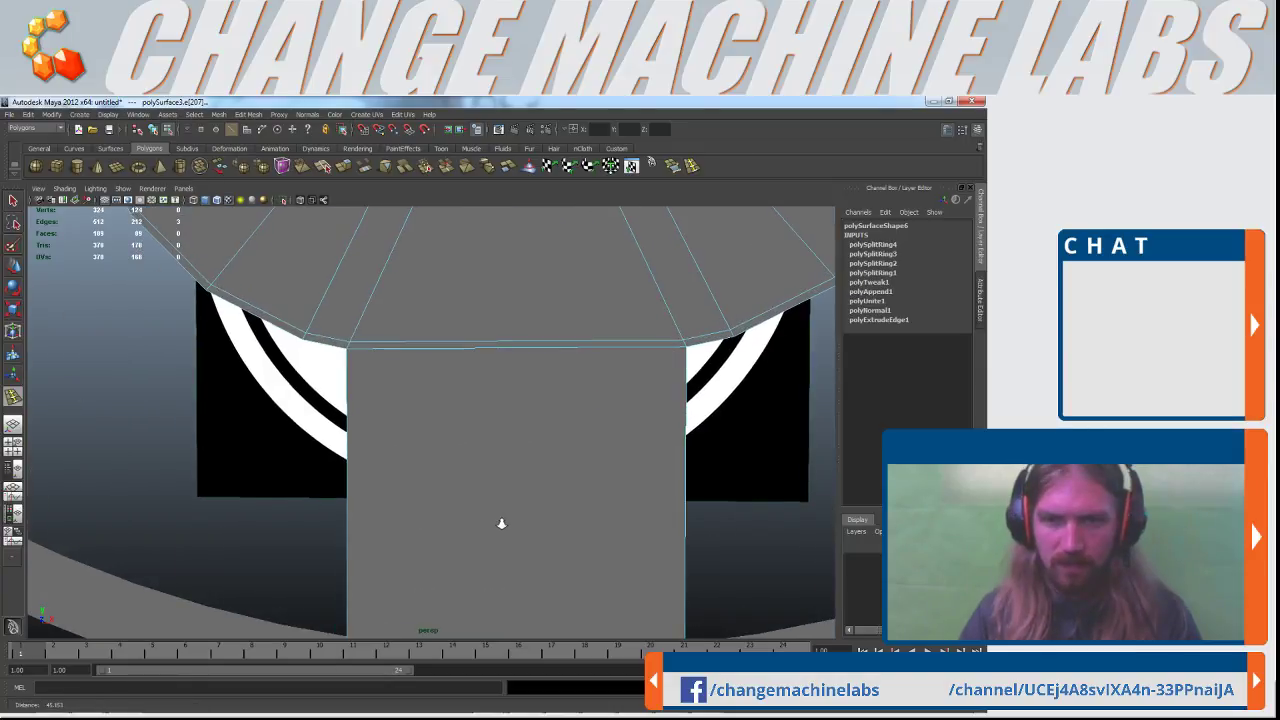
{"action": "mouse_move", "coordinate": [500, 523]}
{"action": "right_mouse_down", "text": "alt"}
{"action": "mouse_move", "coordinate": [436, 466]}
{"action": "mouse_move", "coordinate": [477, 514]}
{"action": "right_mouse_up", "text": "alt"}
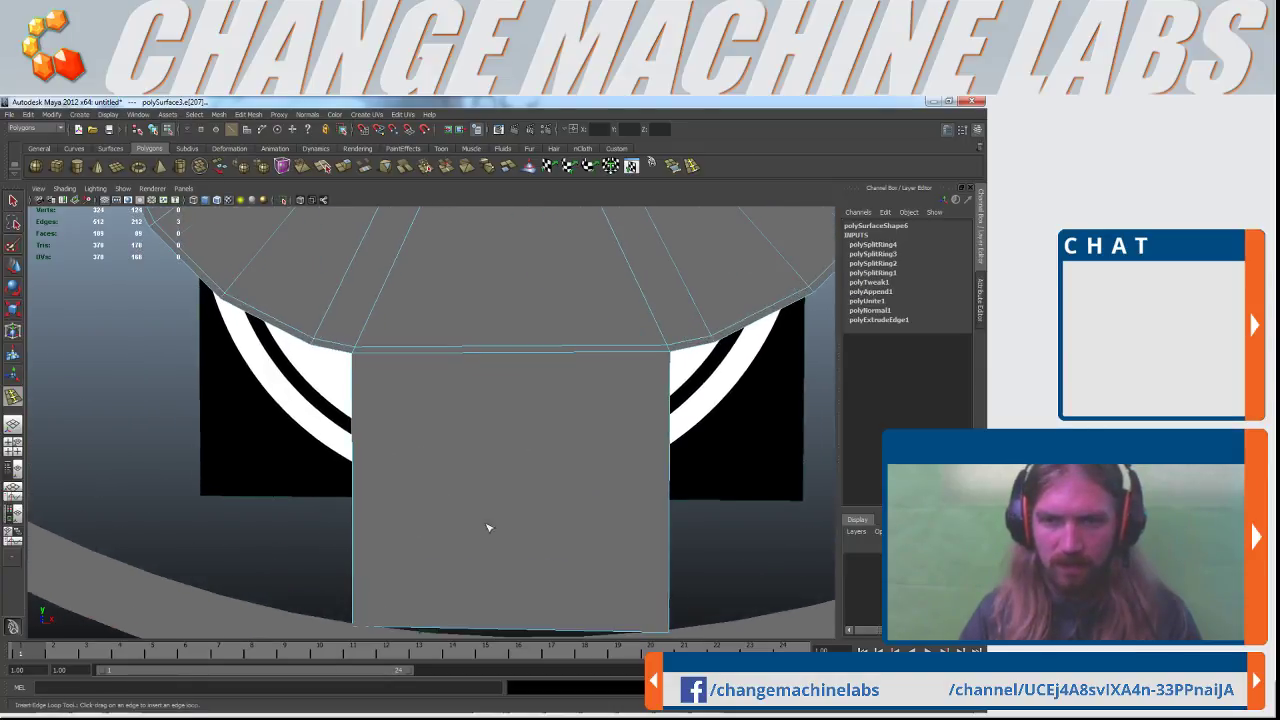
{"action": "left_click_drag", "start_coordinate": [483, 540], "coordinate": [493, 459], "text": "alt"}
{"action": "right_click_drag", "start_coordinate": [497, 468], "coordinate": [568, 540], "text": "alt"}
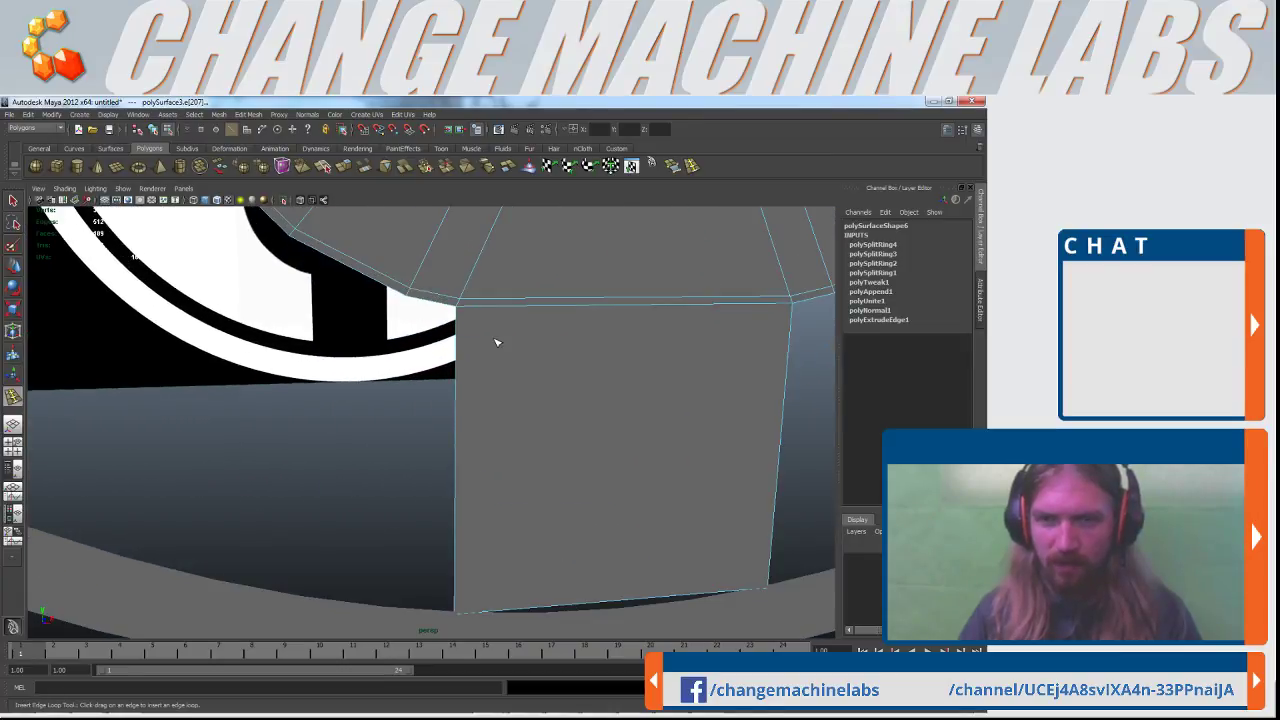
{"action": "right_click_drag", "start_coordinate": [520, 380], "coordinate": [434, 342], "text": "alt"}
{"action": "middle_click_drag", "start_coordinate": [434, 342], "coordinate": [389, 569], "text": "alt"}
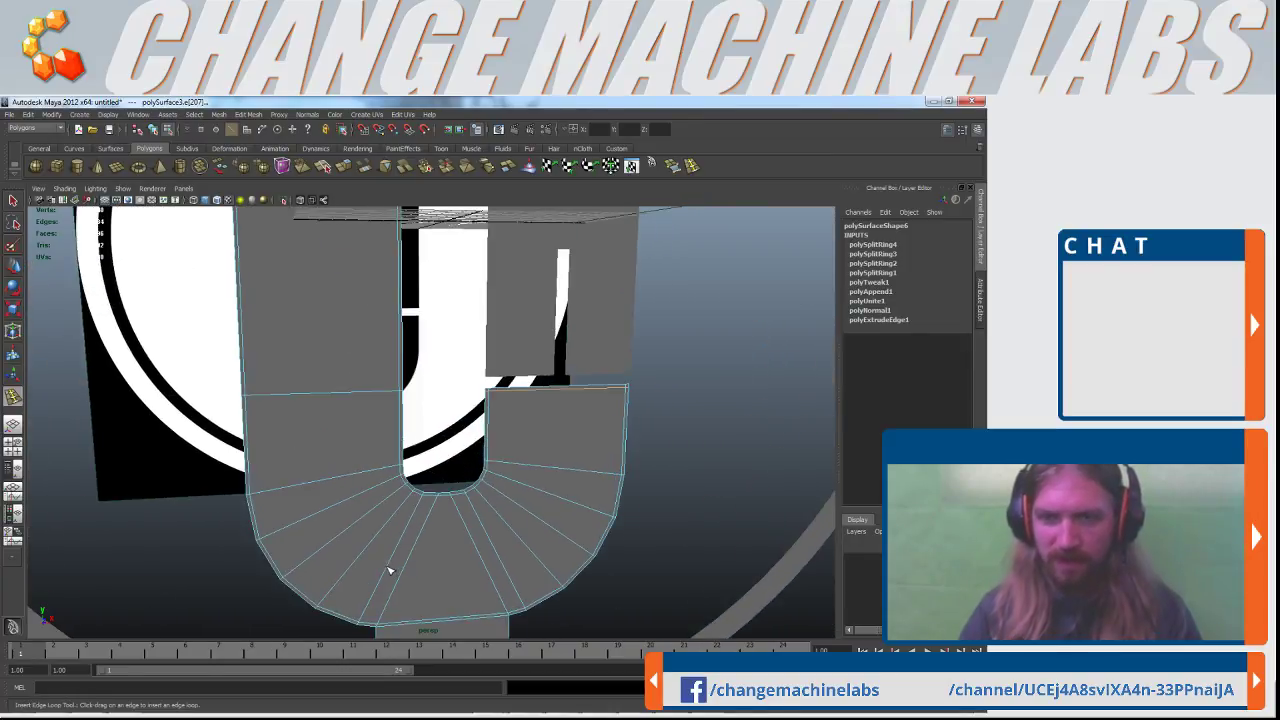
Preview the C smoothed, leave edge loop insertion and return the C to object mode
{"action": "key", "text": "3"}
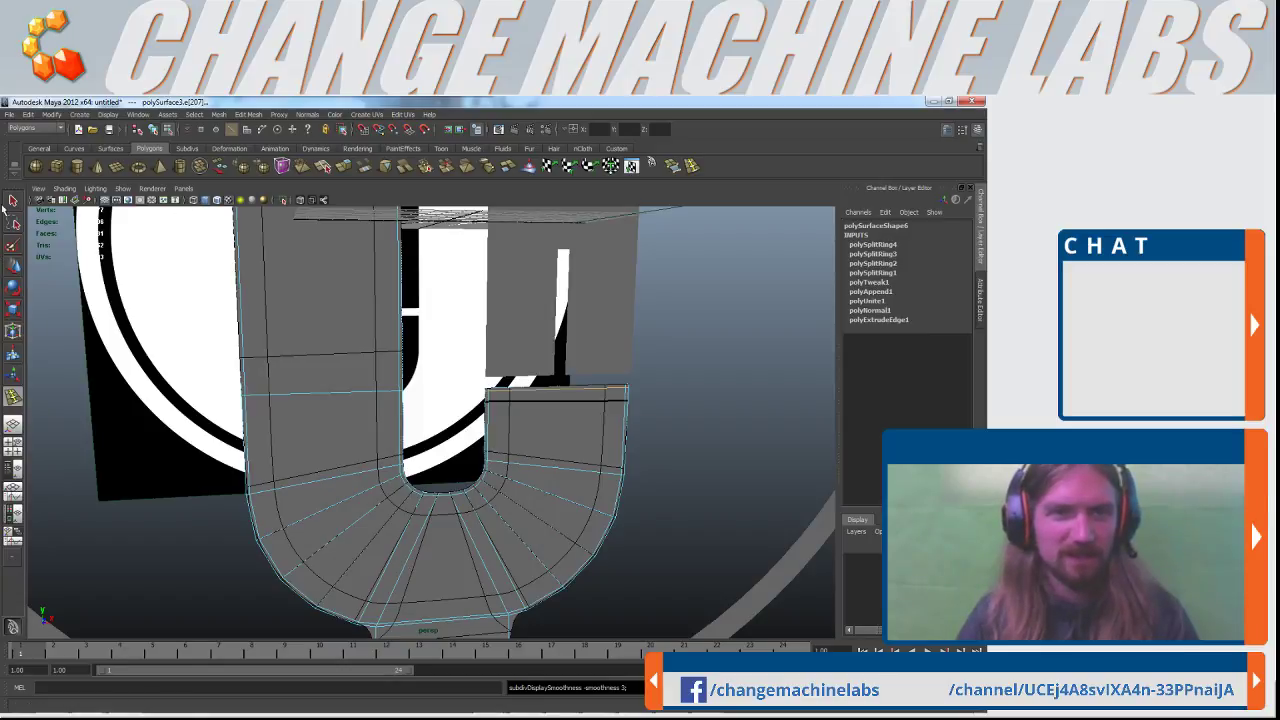
{"action": "key", "text": "q"}
{"action": "right_click", "coordinate": [539, 458]}
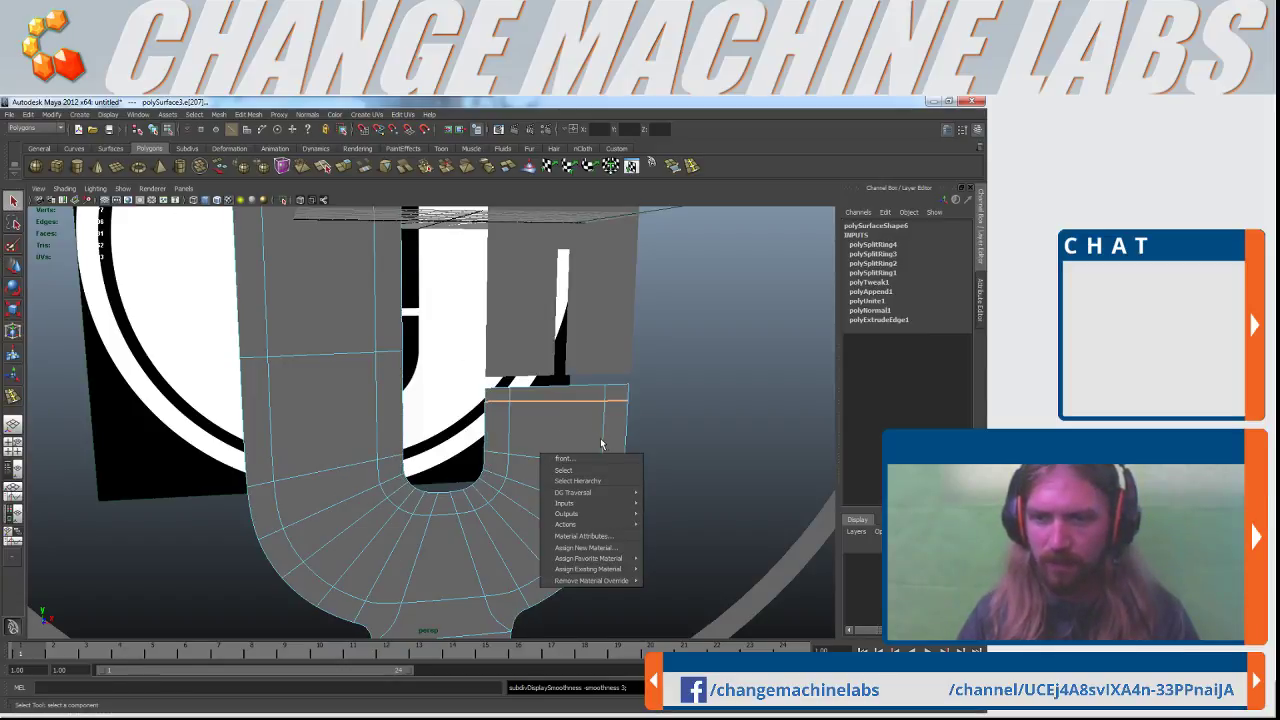
{"action": "right_click_drag", "start_coordinate": [510, 460], "coordinate": [514, 458]}
{"action": "right_click_drag", "start_coordinate": [577, 412], "coordinate": [551, 467]}
{"action": "left_click", "coordinate": [691, 404]}
{"action": "left_click_drag", "start_coordinate": [551, 467], "coordinate": [410, 452], "text": "alt"}
{"action": "left_click", "coordinate": [417, 458]}
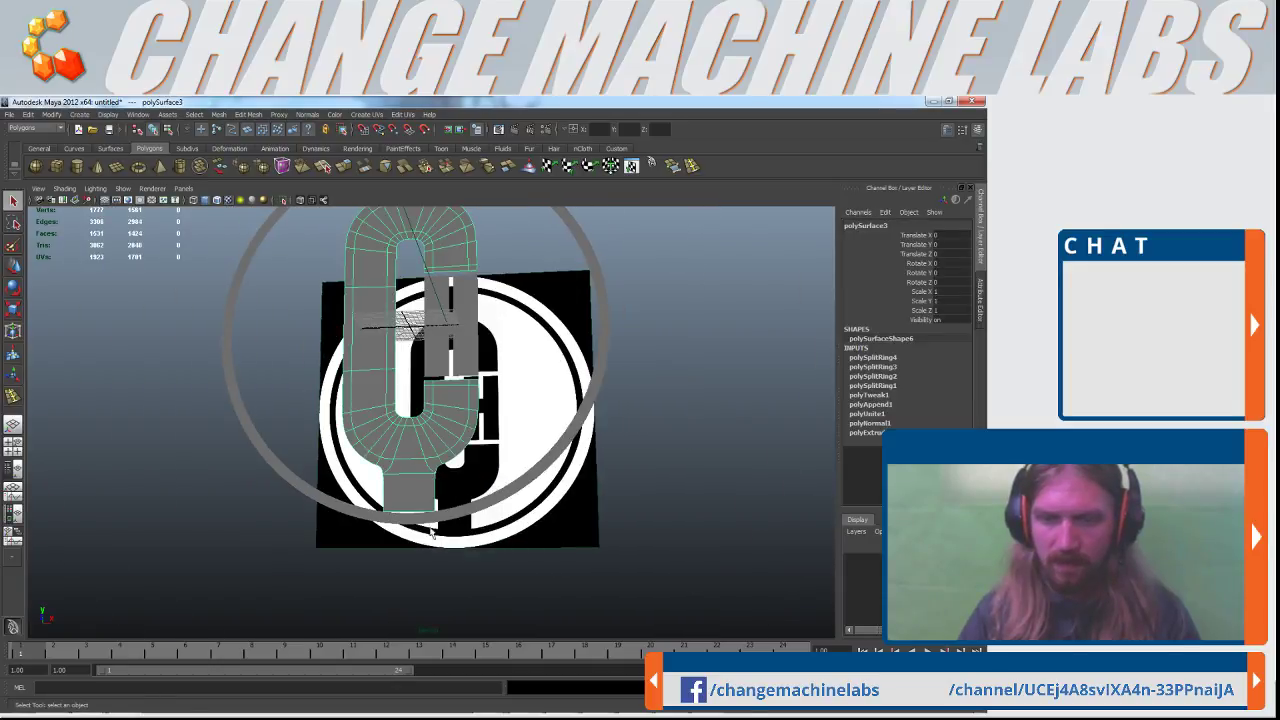
Insert a vertical edge loop close to each side of the C's lower stem, running up through the lower curve
{"action": "scroll", "coordinate": [431, 541], "scroll_direction": "up", "scroll_amount": 4}
{"action": "mouse_move", "coordinate": [427, 554]}
{"action": "left_mouse_down", "text": "alt"}
{"action": "mouse_move", "coordinate": [506, 557]}
{"action": "mouse_move", "coordinate": [403, 557]}
{"action": "left_mouse_up", "text": "alt"}
{"action": "scroll", "coordinate": [420, 560], "scroll_direction": "up", "scroll_amount": 3}
{"action": "scroll", "coordinate": [397, 567], "scroll_direction": "up", "scroll_amount": 2}
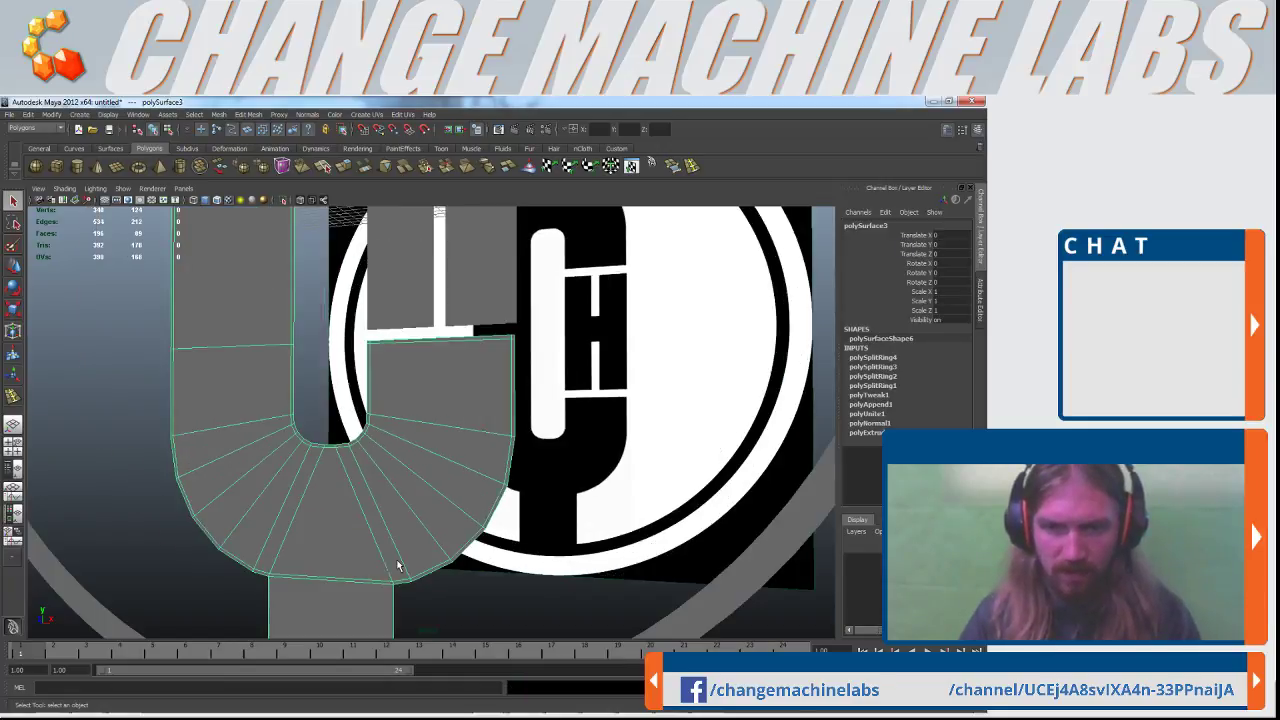
{"action": "middle_click_drag", "start_coordinate": [397, 566], "coordinate": [457, 389], "text": "alt"}
{"action": "scroll", "coordinate": [456, 392], "scroll_direction": "up", "scroll_amount": 2}
{"action": "middle_click_drag", "start_coordinate": [542, 254], "coordinate": [573, 333], "text": "alt"}
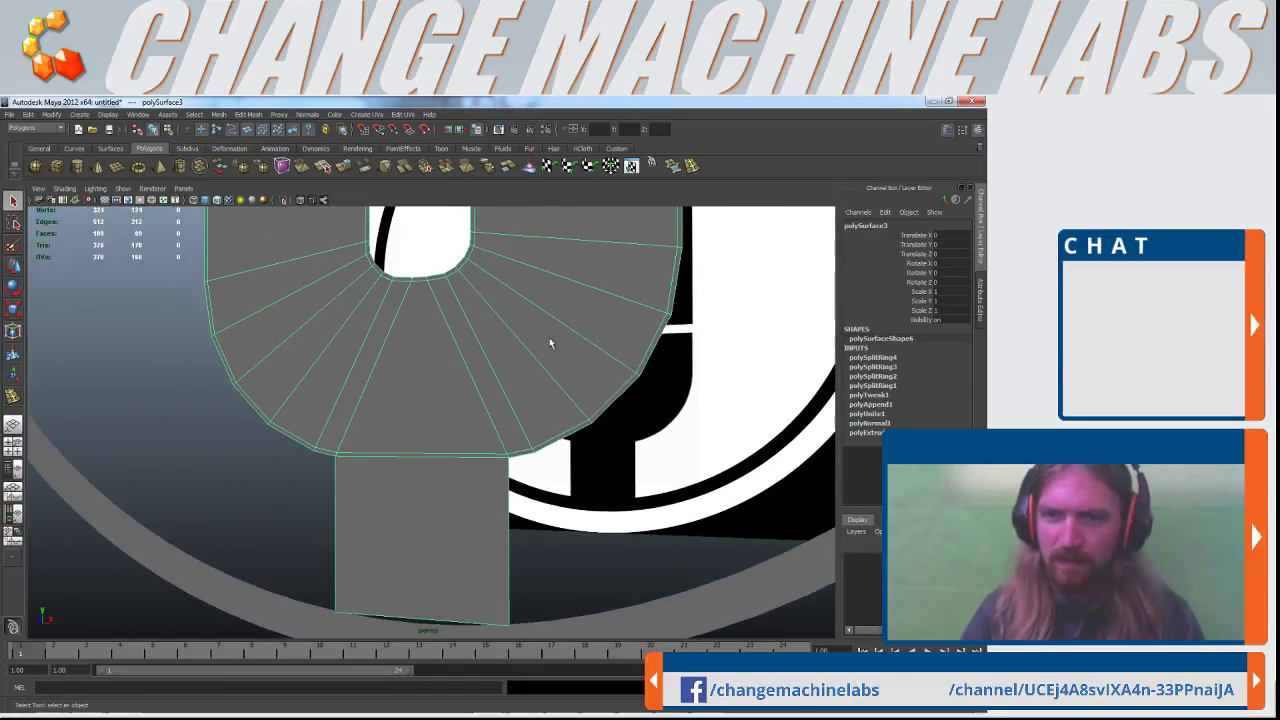
{"action": "scroll", "coordinate": [573, 499], "scroll_direction": "up", "scroll_amount": 3}
{"action": "left_click_drag", "start_coordinate": [574, 500], "coordinate": [600, 488], "text": "alt"}
{"action": "scroll", "coordinate": [600, 488], "scroll_direction": "down", "scroll_amount": 2}
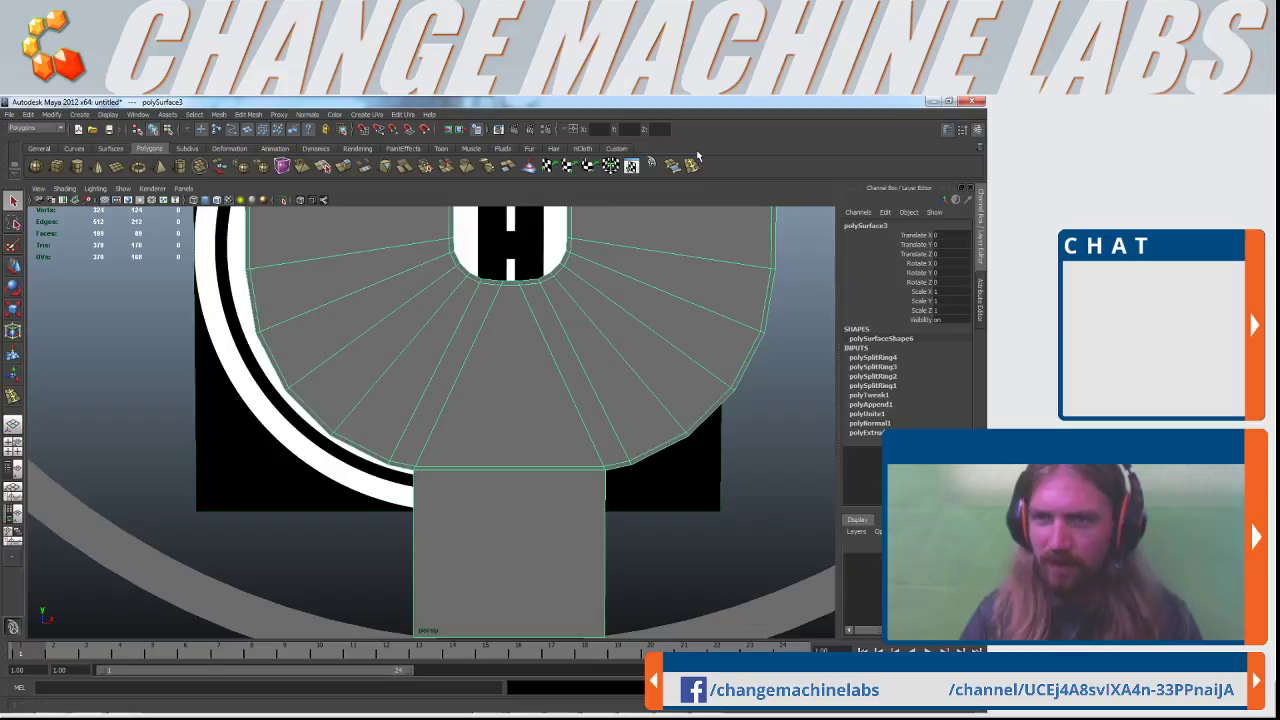
{"action": "left_click", "coordinate": [692, 165]}
{"action": "left_click", "coordinate": [424, 476]}
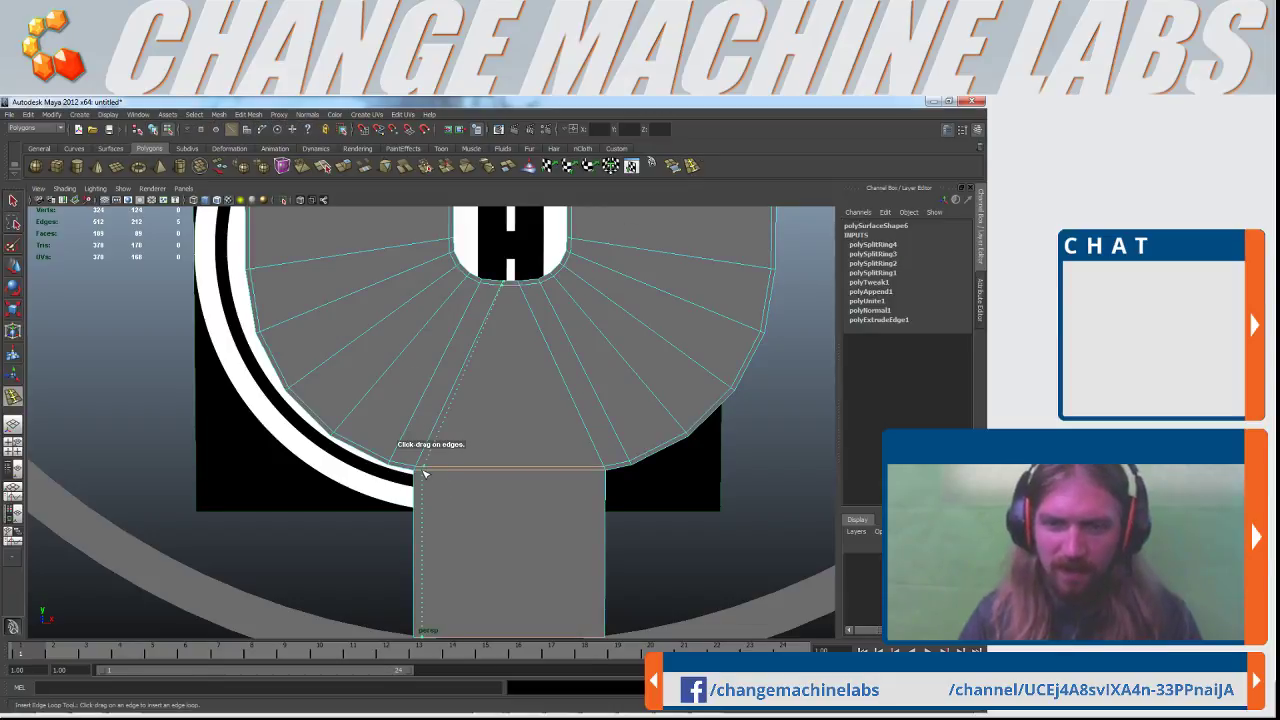
{"action": "left_click", "coordinate": [420, 474]}
{"action": "right_click_drag", "start_coordinate": [420, 474], "coordinate": [726, 577], "text": "alt"}
{"action": "middle_click_drag", "start_coordinate": [726, 577], "coordinate": [571, 484], "text": "alt"}
{"action": "left_click", "coordinate": [583, 480]}
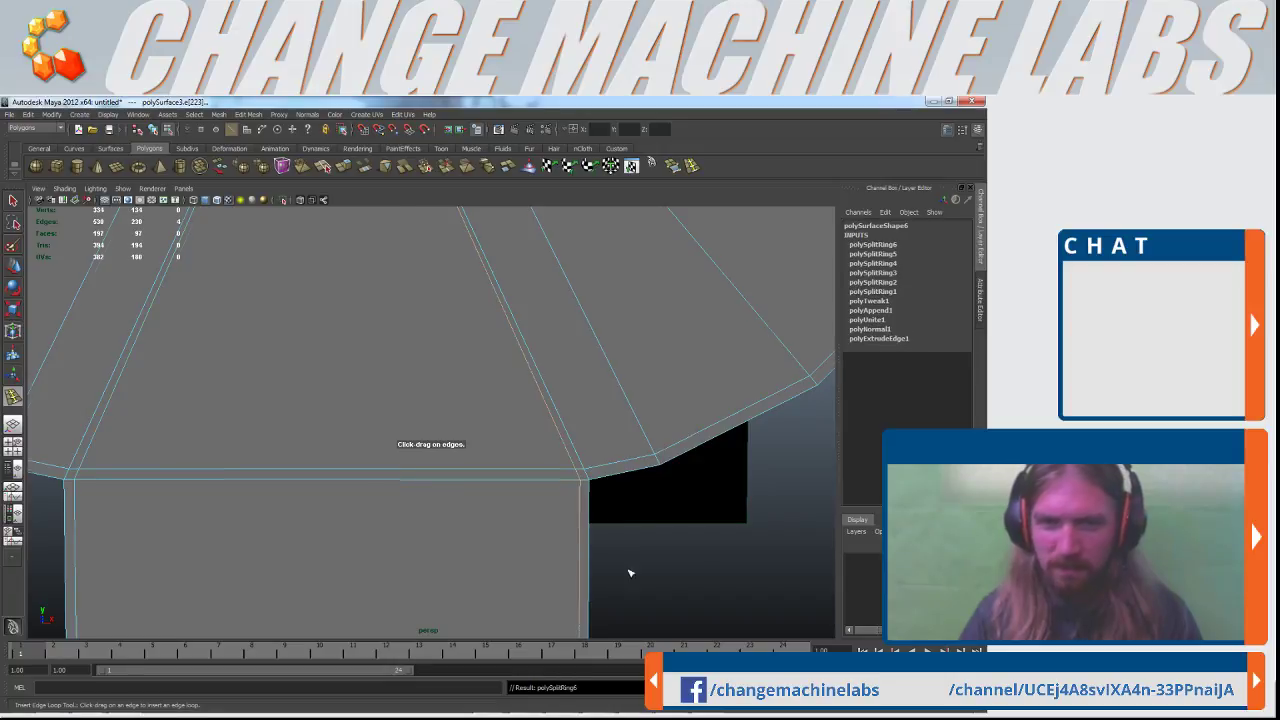
Insert a vertical edge loop close to each side of the C's upper stem, running down through the upper curve
{"action": "right_click_drag", "start_coordinate": [620, 552], "coordinate": [440, 440], "text": "alt"}
{"action": "middle_click_drag", "start_coordinate": [430, 240], "coordinate": [461, 464], "text": "alt"}
{"action": "middle_click_drag", "start_coordinate": [456, 215], "coordinate": [386, 443], "text": "alt"}
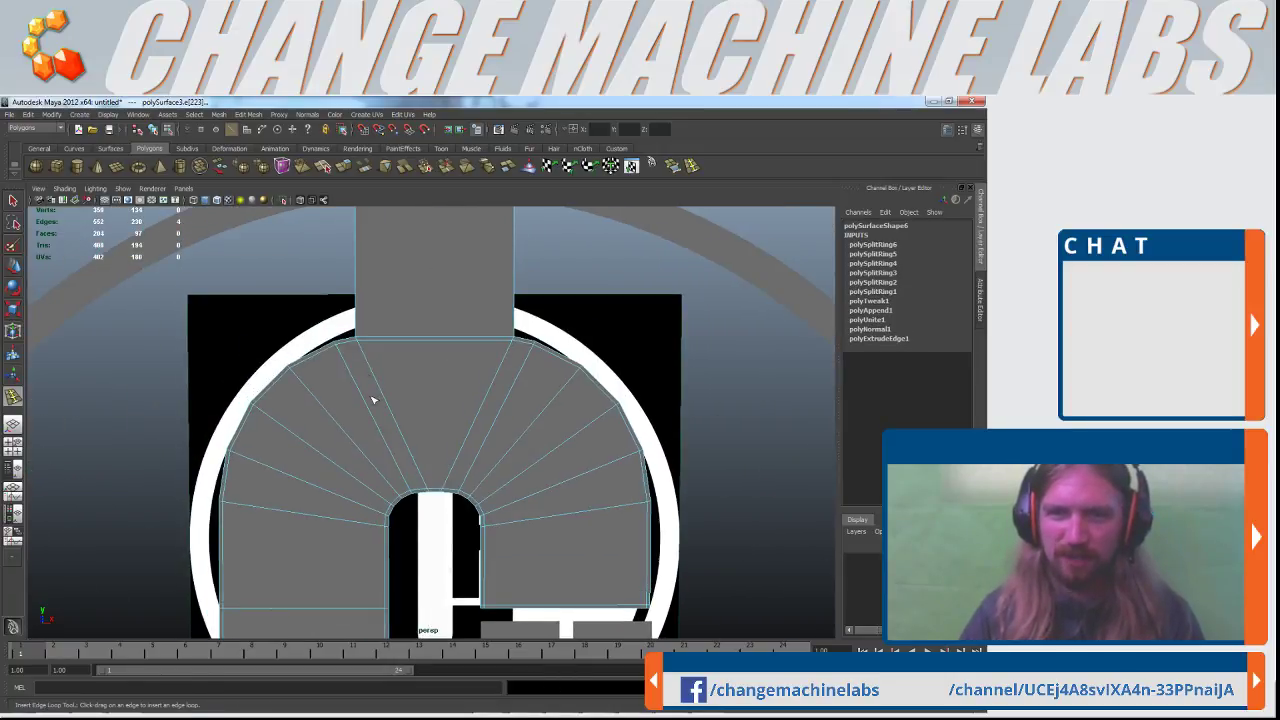
{"action": "right_click_drag", "start_coordinate": [222, 312], "coordinate": [318, 363], "text": "alt"}
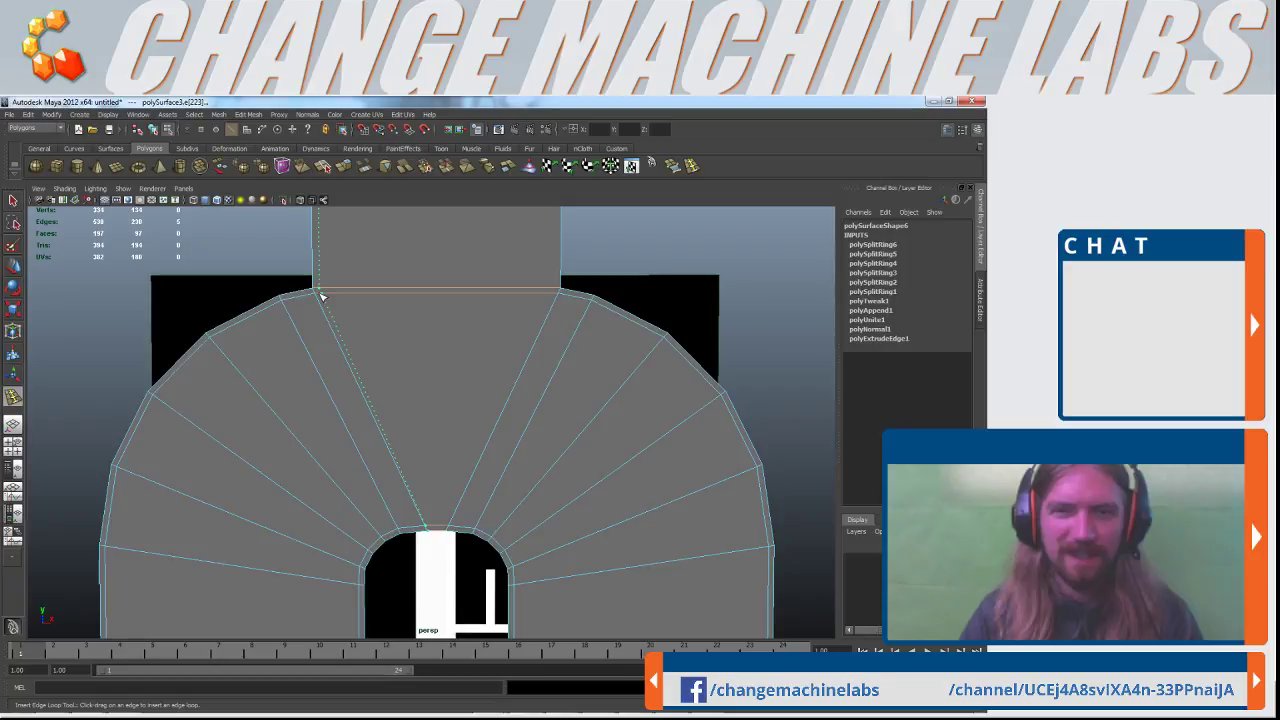
{"action": "left_click", "coordinate": [321, 296]}
{"action": "left_click_drag", "start_coordinate": [551, 290], "coordinate": [556, 291]}
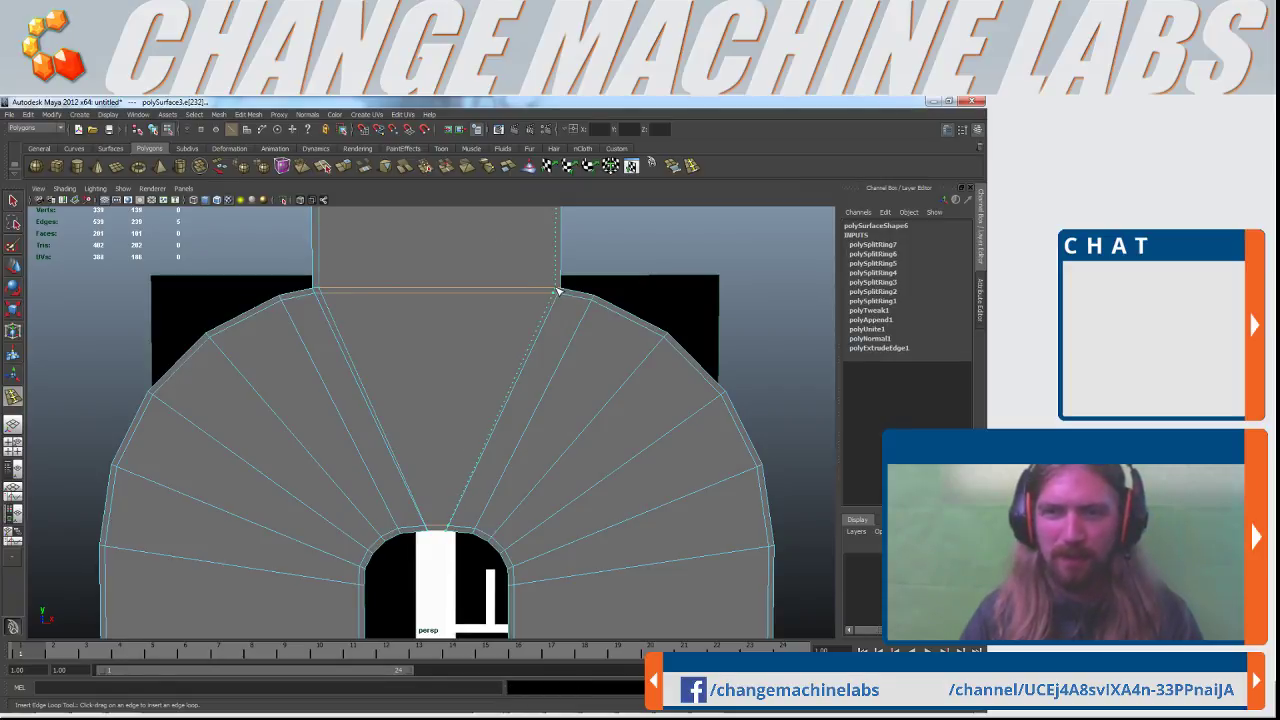
{"action": "left_click_drag", "start_coordinate": [556, 291], "coordinate": [556, 291]}
Return the C to object mode, display it in smooth mesh preview and examine the junction of its lower stem
{"action": "scroll", "coordinate": [447, 338], "scroll_direction": "down", "scroll_amount": 3}
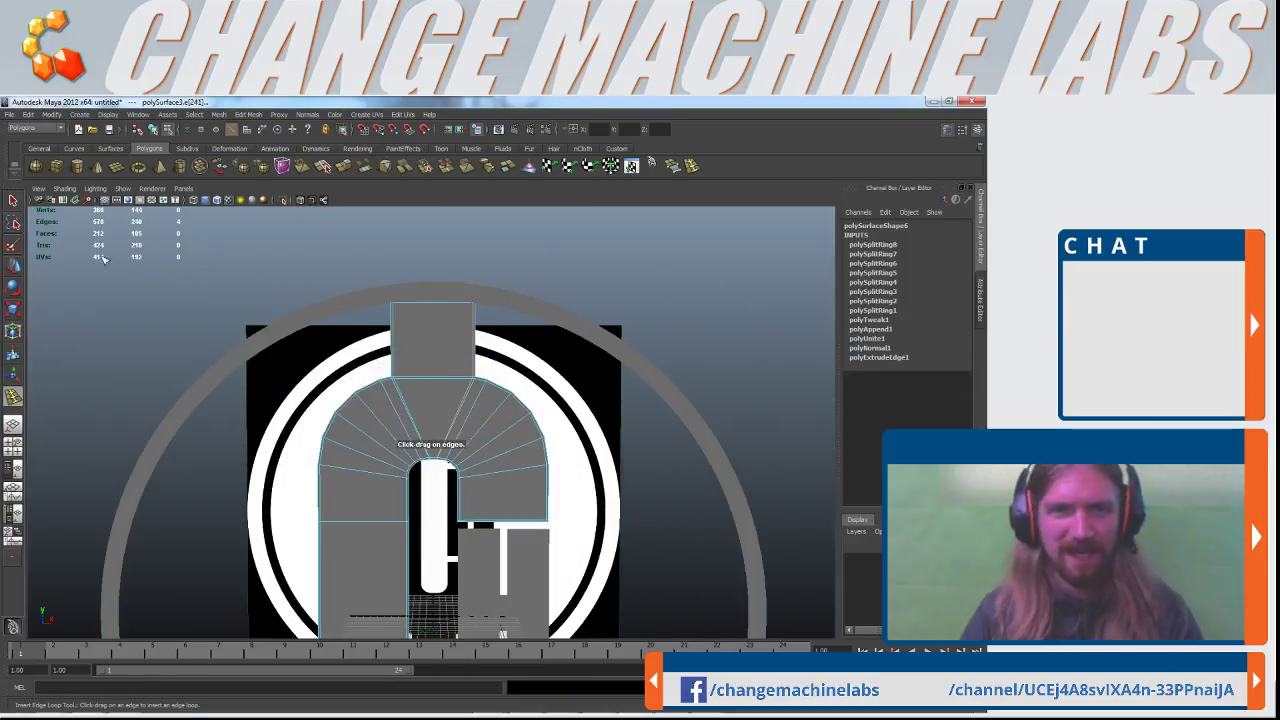
{"action": "key", "text": "q"}
{"action": "right_click", "coordinate": [433, 345]}
{"action": "right_click_drag", "start_coordinate": [433, 345], "coordinate": [452, 335]}
{"action": "key", "text": "3"}
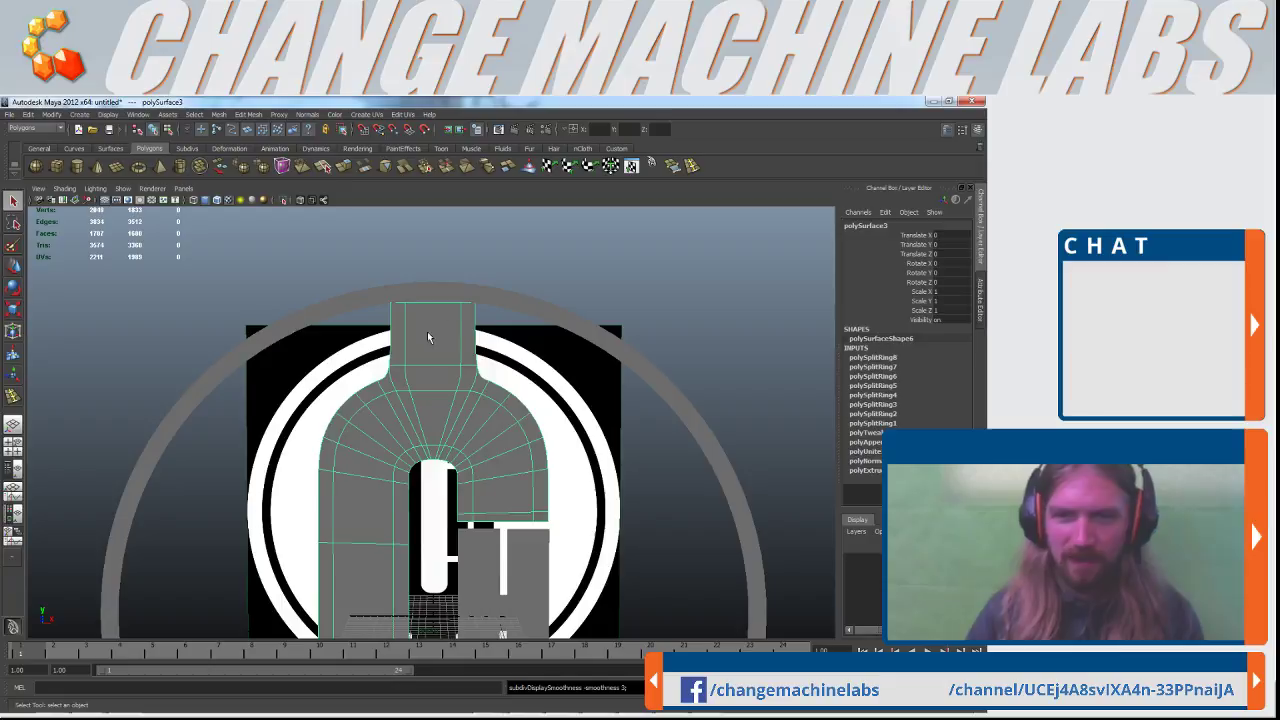
{"action": "left_click", "coordinate": [623, 260]}
{"action": "left_click_drag", "start_coordinate": [512, 418], "coordinate": [431, 470], "text": "alt"}
{"action": "scroll", "coordinate": [431, 523], "scroll_direction": "up", "scroll_amount": 3}
{"action": "middle_click_drag", "start_coordinate": [455, 528], "coordinate": [481, 394], "text": "alt"}
{"action": "scroll", "coordinate": [481, 394], "scroll_direction": "up", "scroll_amount": 5}
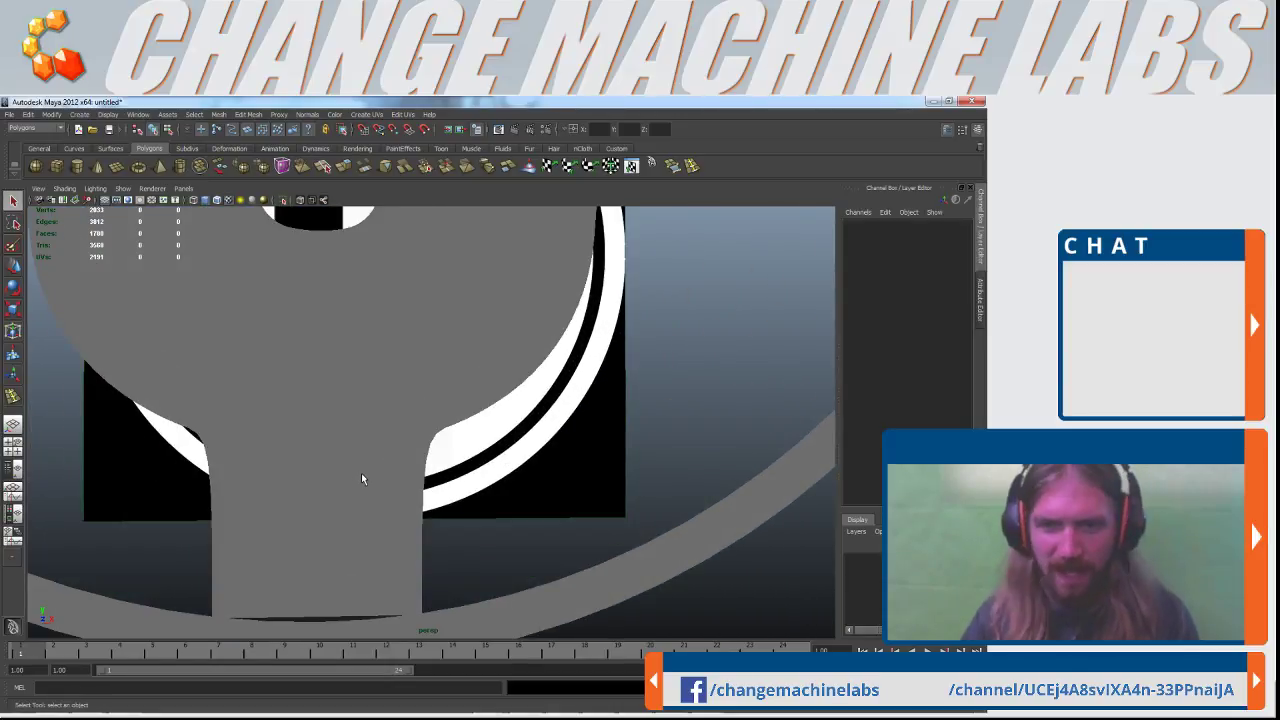
Switch the C back to its unsmoothed display and insert a horizontal edge loop across the lower stem just below the curve
{"action": "left_click", "coordinate": [362, 478]}
{"action": "key", "text": "1"}
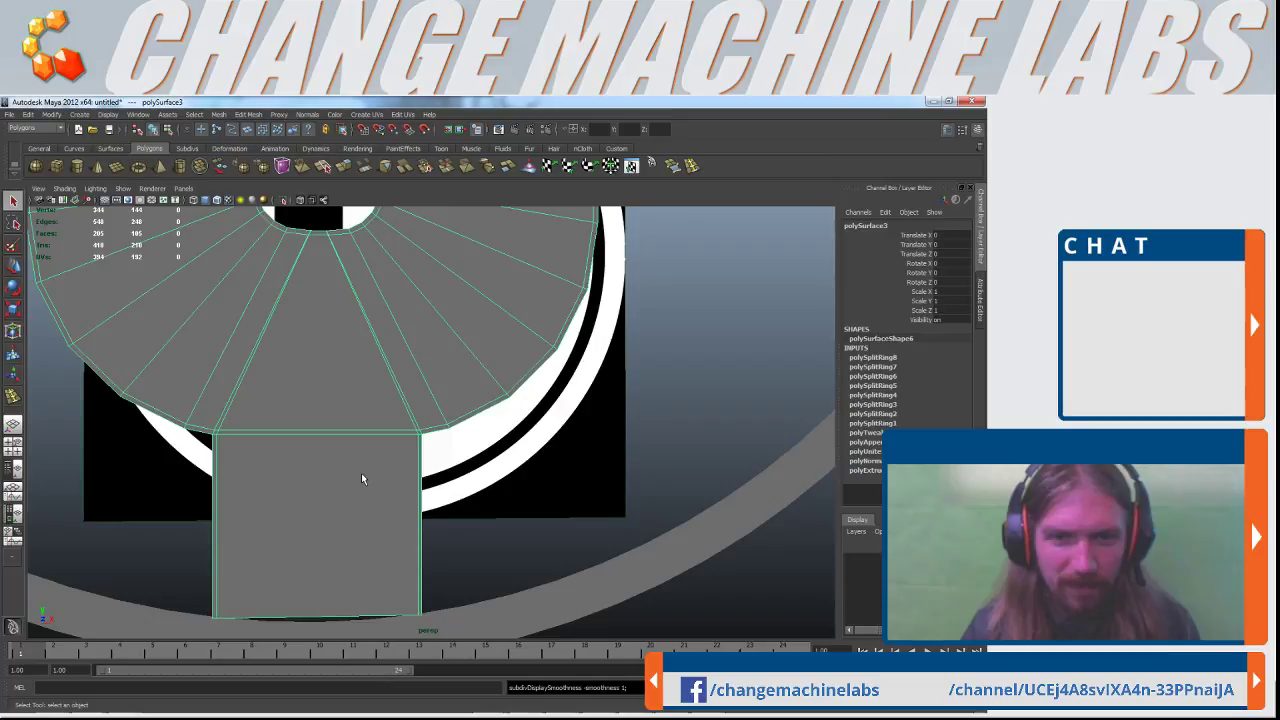
{"action": "scroll", "coordinate": [361, 473], "scroll_direction": "up", "scroll_amount": 3}
{"action": "scroll", "coordinate": [437, 380], "scroll_direction": "up", "scroll_amount": 3}
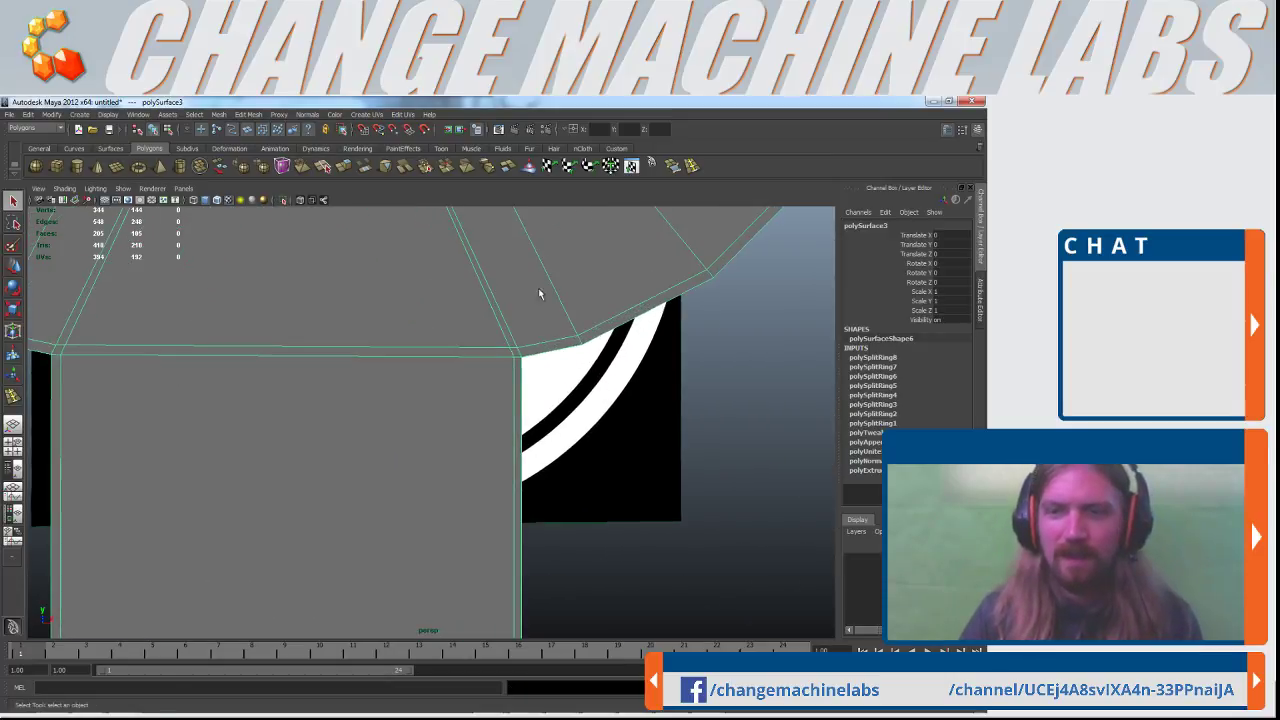
{"action": "left_click", "coordinate": [690, 166]}
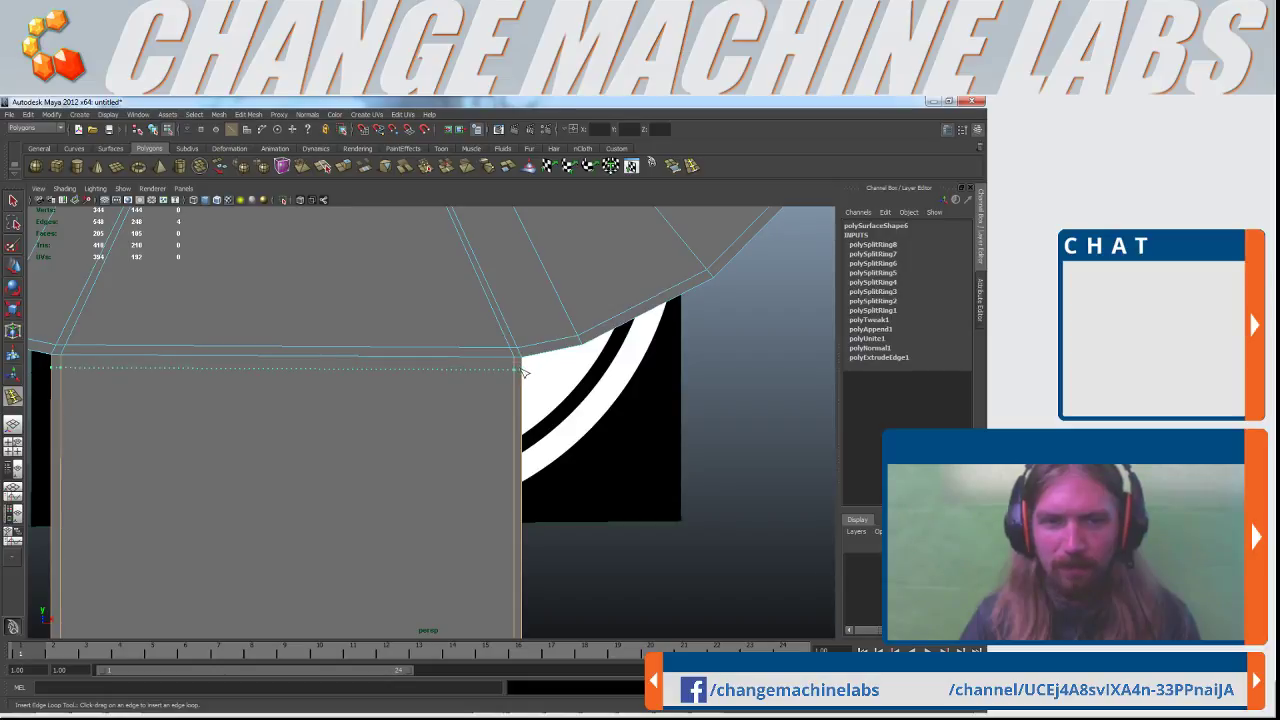
{"action": "left_click", "coordinate": [516, 371]}
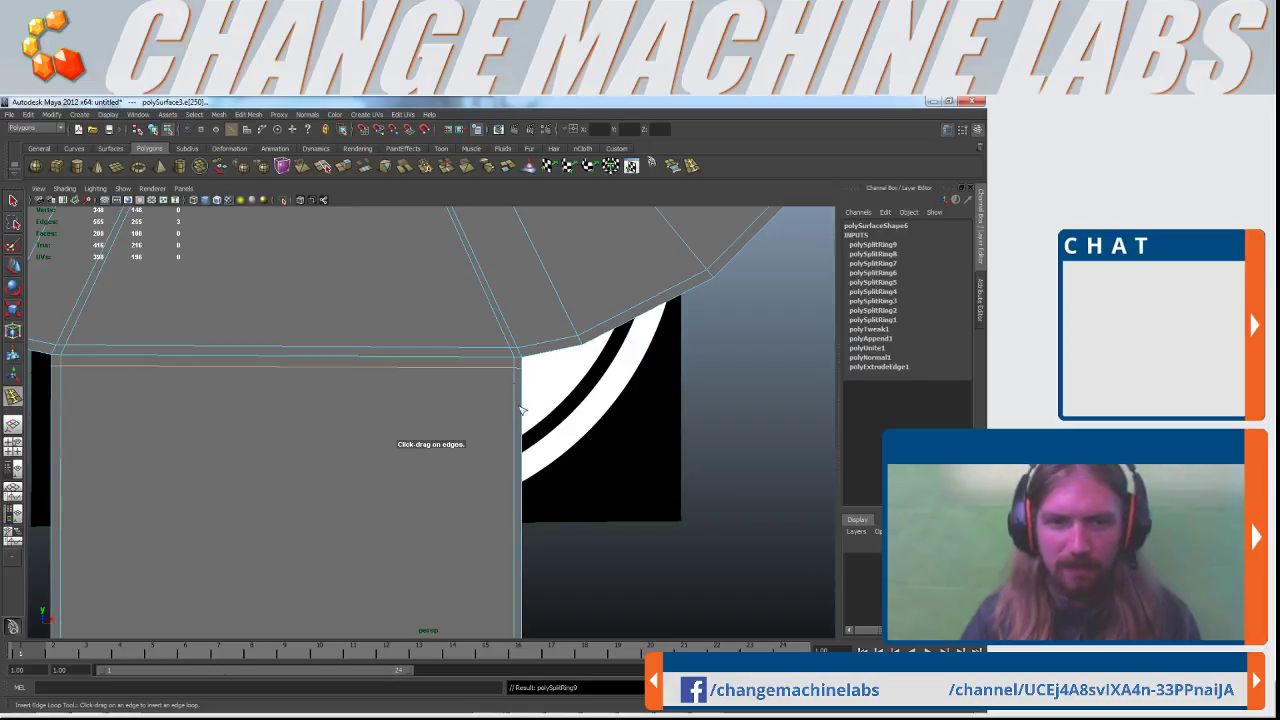
Insert a horizontal edge loop across the C's upper stem just above the curve
{"action": "scroll", "coordinate": [400, 430], "scroll_direction": "down", "scroll_amount": 6}
{"action": "middle_click_drag", "start_coordinate": [398, 320], "coordinate": [450, 634], "text": "alt"}
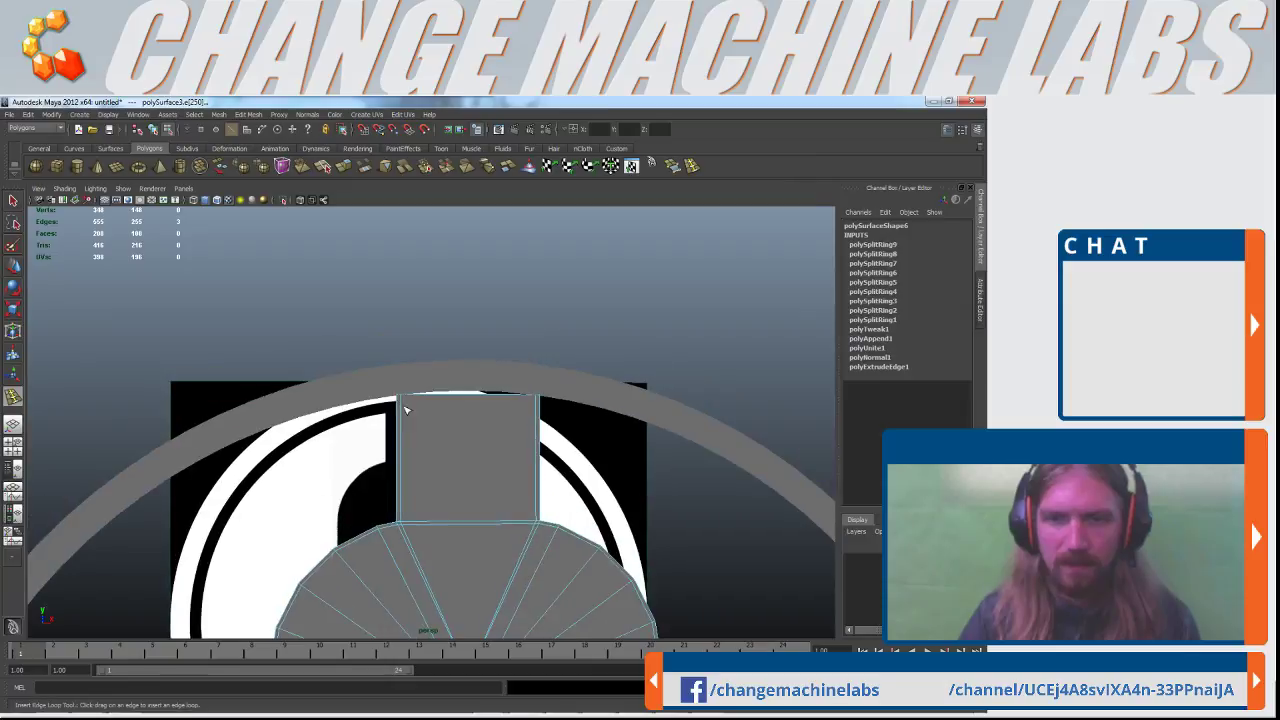
{"action": "scroll", "coordinate": [463, 569], "scroll_direction": "up", "scroll_amount": 8}
{"action": "middle_click_drag", "start_coordinate": [463, 569], "coordinate": [473, 412], "text": "alt"}
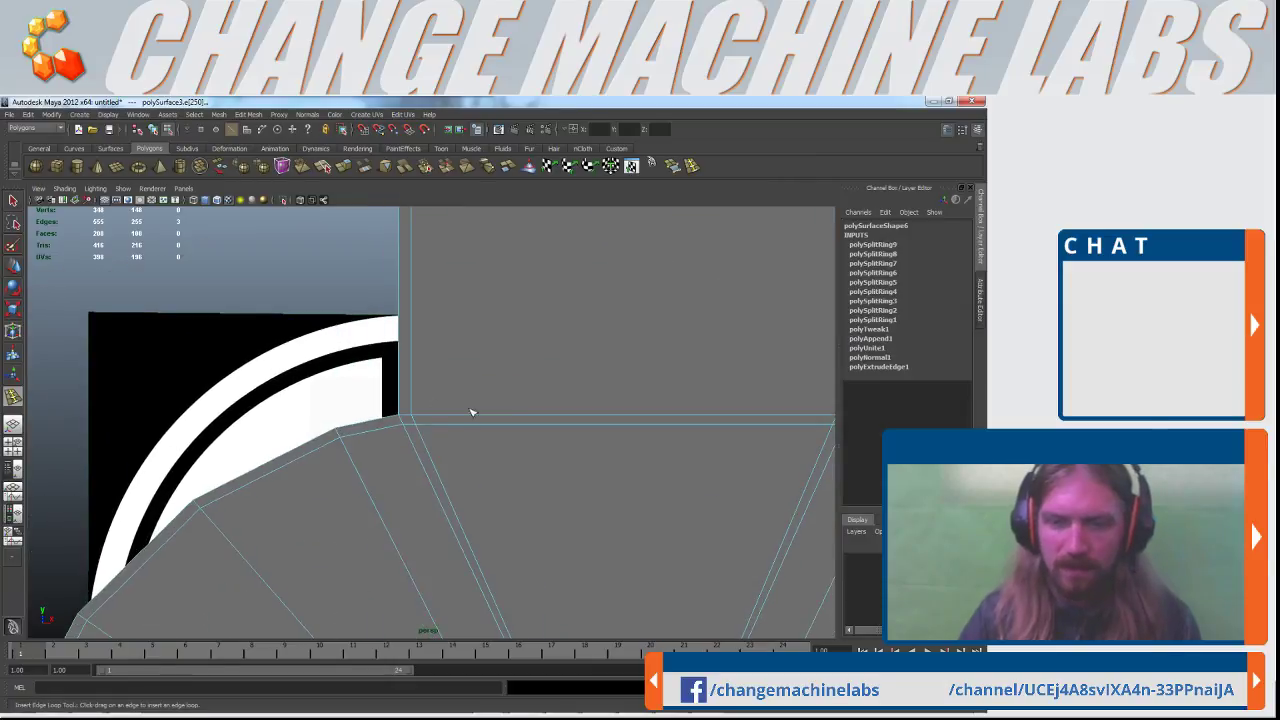
{"action": "left_click", "coordinate": [411, 408]}
Return the C to object mode, preview it smoothed and view the whole logo at an angle beside the reference image
{"action": "scroll", "coordinate": [410, 412], "scroll_direction": "down", "scroll_amount": 6}
{"action": "left_click", "coordinate": [13, 200]}
{"action": "right_click_drag", "start_coordinate": [379, 246], "coordinate": [458, 256]}
{"action": "left_click", "coordinate": [425, 290]}
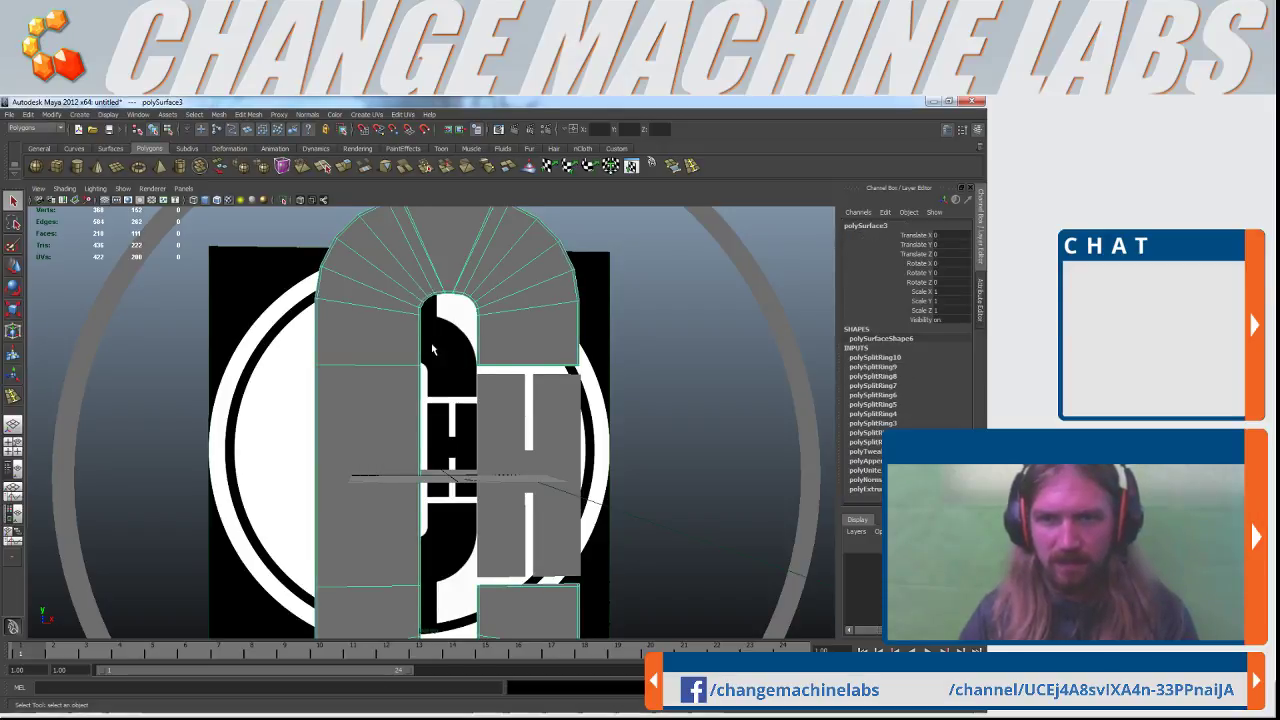
{"action": "scroll", "coordinate": [425, 290], "scroll_direction": "down", "scroll_amount": 8}
{"action": "right_click_drag", "start_coordinate": [518, 577], "coordinate": [240, 285], "text": "alt"}
{"action": "key", "text": "3"}
{"action": "scroll", "coordinate": [254, 280], "scroll_direction": "down", "scroll_amount": 4}
{"action": "left_click", "coordinate": [653, 343]}
{"action": "middle_click_drag", "start_coordinate": [622, 435], "coordinate": [627, 349], "text": "alt"}
{"action": "left_click_drag", "start_coordinate": [627, 349], "coordinate": [489, 372], "text": "alt"}
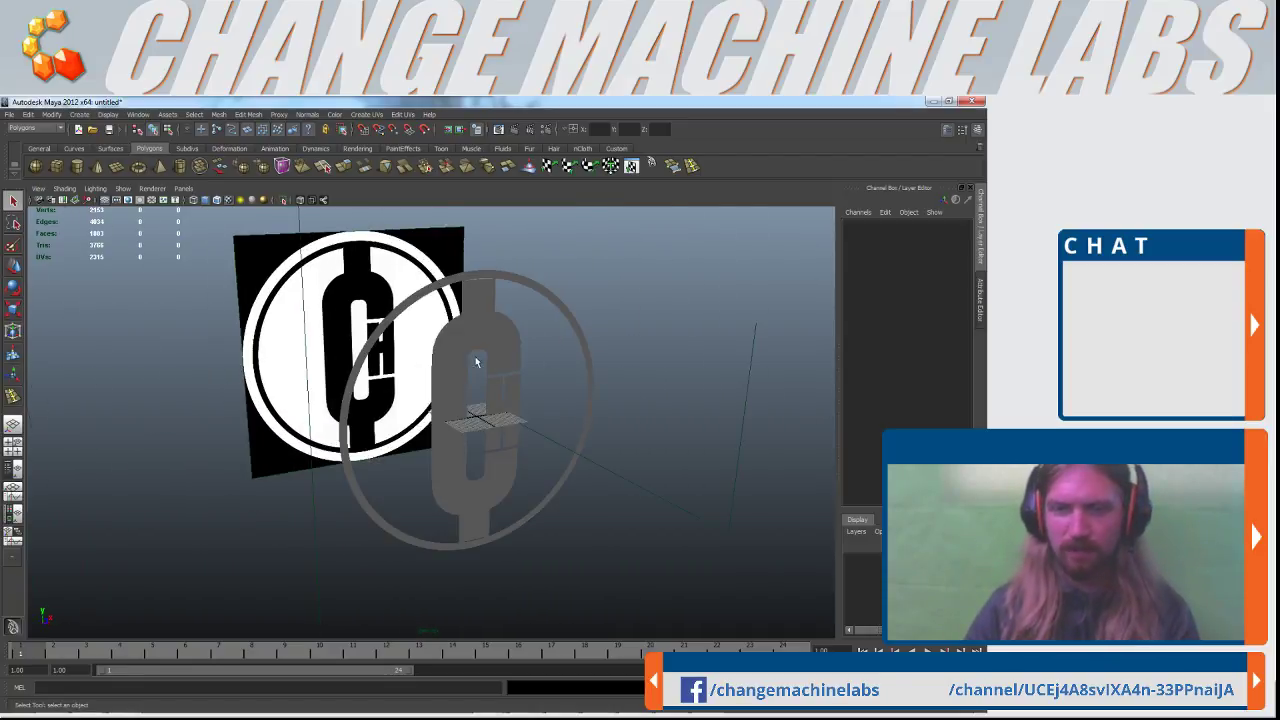
Frame the C, switch it to edge selection and select its complete border edge loop
{"action": "left_click", "coordinate": [459, 344]}
{"action": "key", "text": "f"}
{"action": "right_click_drag", "start_coordinate": [458, 339], "coordinate": [456, 323]}
{"action": "scroll", "coordinate": [456, 325], "scroll_direction": "up", "scroll_amount": 5}
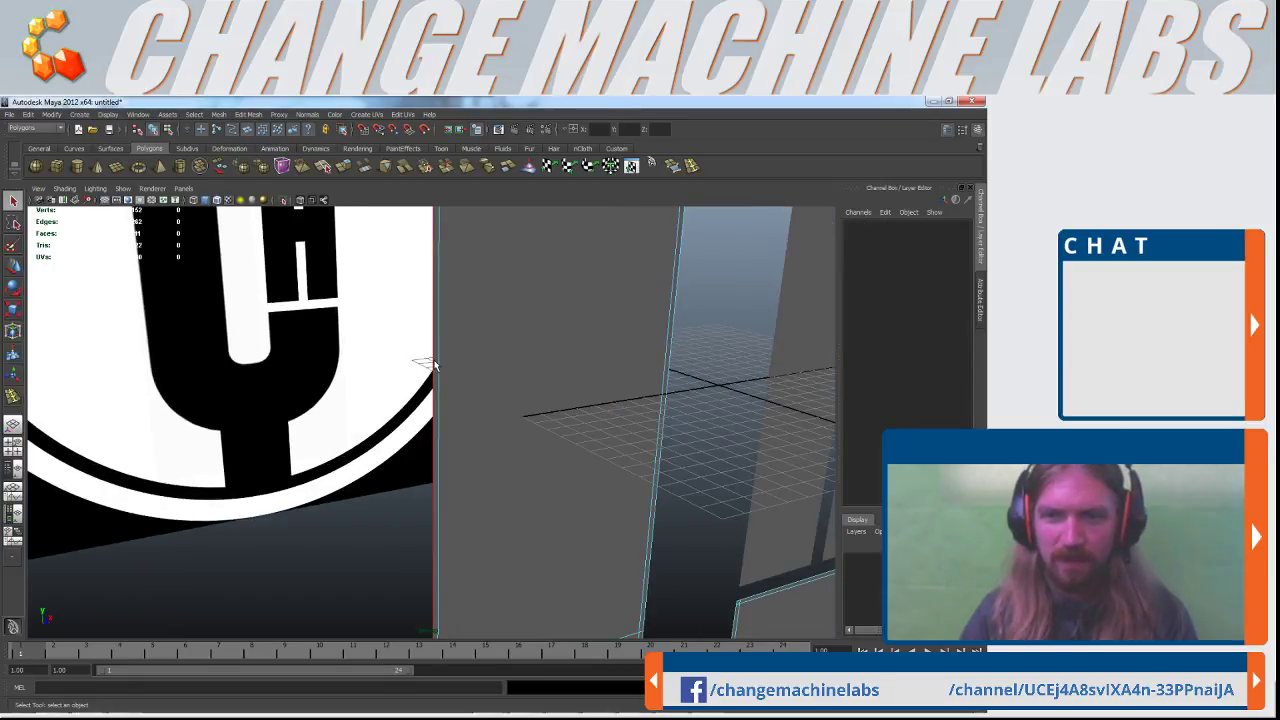
{"action": "double_click", "coordinate": [434, 361]}
Extrude the C's border edges and offset them slightly backward along Z to form a narrow supporting strip
{"action": "scroll", "coordinate": [448, 376], "scroll_direction": "down", "scroll_amount": 4}
{"action": "scroll", "coordinate": [448, 376], "scroll_direction": "down", "scroll_amount": 5}
{"action": "middle_click_drag", "start_coordinate": [526, 328], "coordinate": [495, 481], "text": "alt"}
{"action": "scroll", "coordinate": [495, 481], "scroll_direction": "up", "scroll_amount": 8}
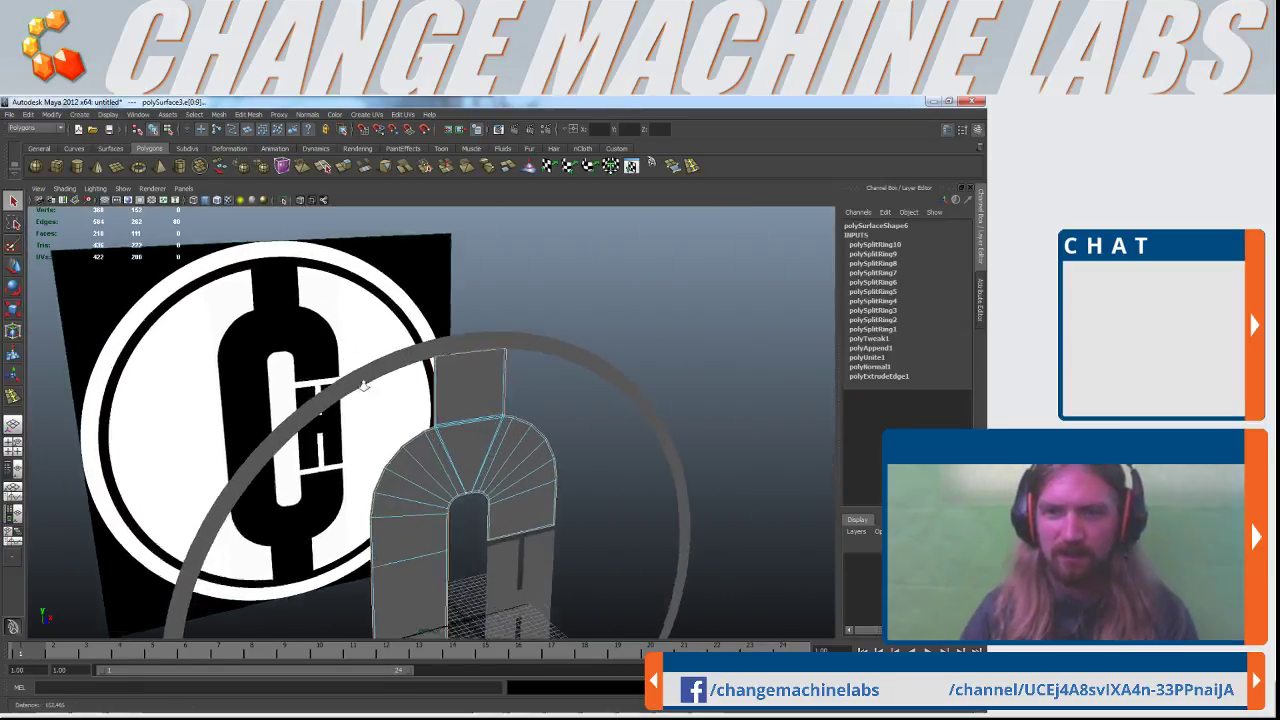
{"action": "left_click_drag", "start_coordinate": [495, 481], "coordinate": [518, 478], "text": "alt"}
{"action": "scroll", "coordinate": [518, 478], "scroll_direction": "down", "scroll_amount": 3}
{"action": "scroll", "coordinate": [518, 478], "scroll_direction": "down", "scroll_amount": 1}
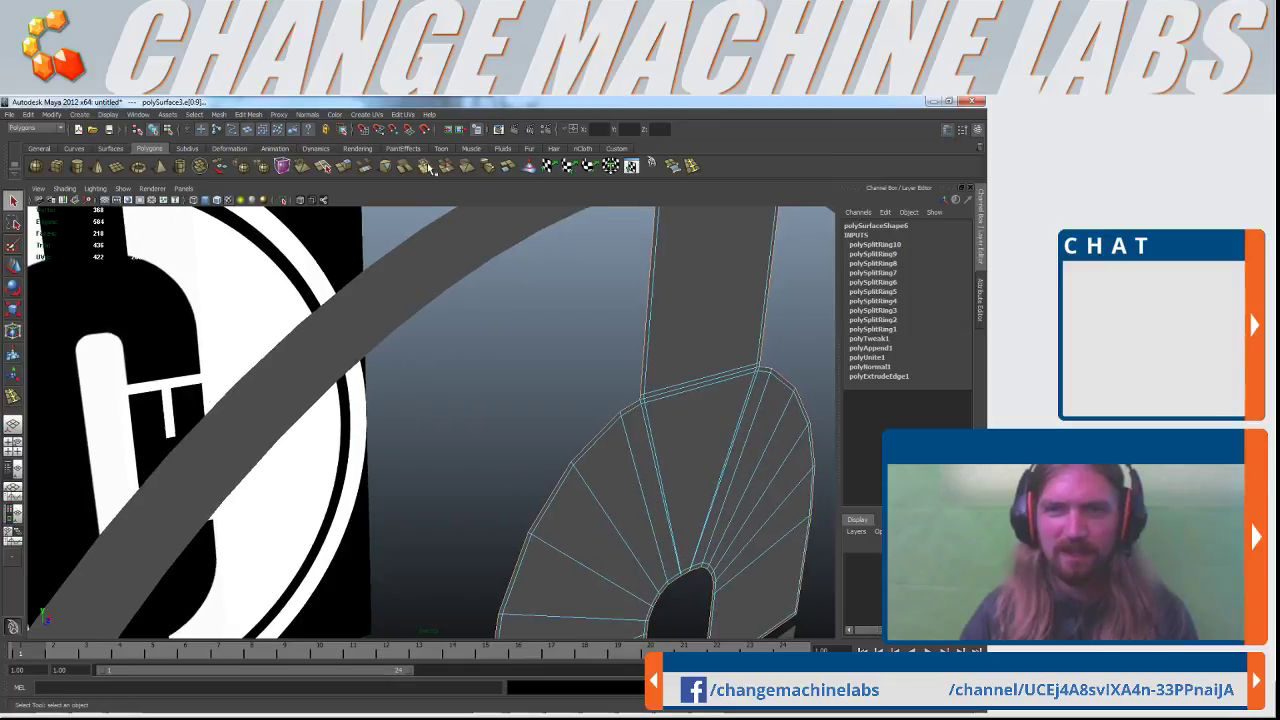
{"action": "left_click", "coordinate": [345, 167]}
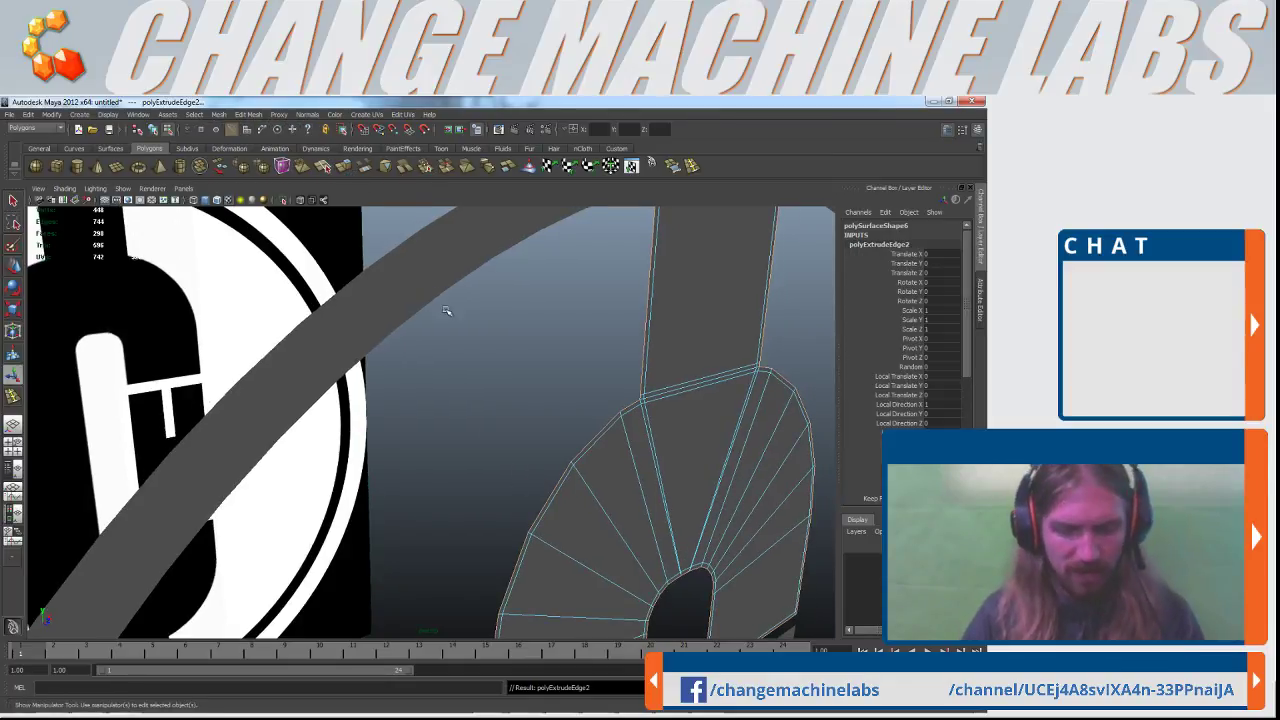
{"action": "key", "text": "w"}
{"action": "mouse_move", "coordinate": [637, 551]}
{"action": "middle_mouse_down", "text": "alt"}
{"action": "mouse_move", "coordinate": [658, 435]}
{"action": "mouse_move", "coordinate": [650, 340]}
{"action": "middle_mouse_up", "text": "alt"}
{"action": "left_click_drag", "start_coordinate": [650, 340], "coordinate": [703, 453], "text": "alt"}
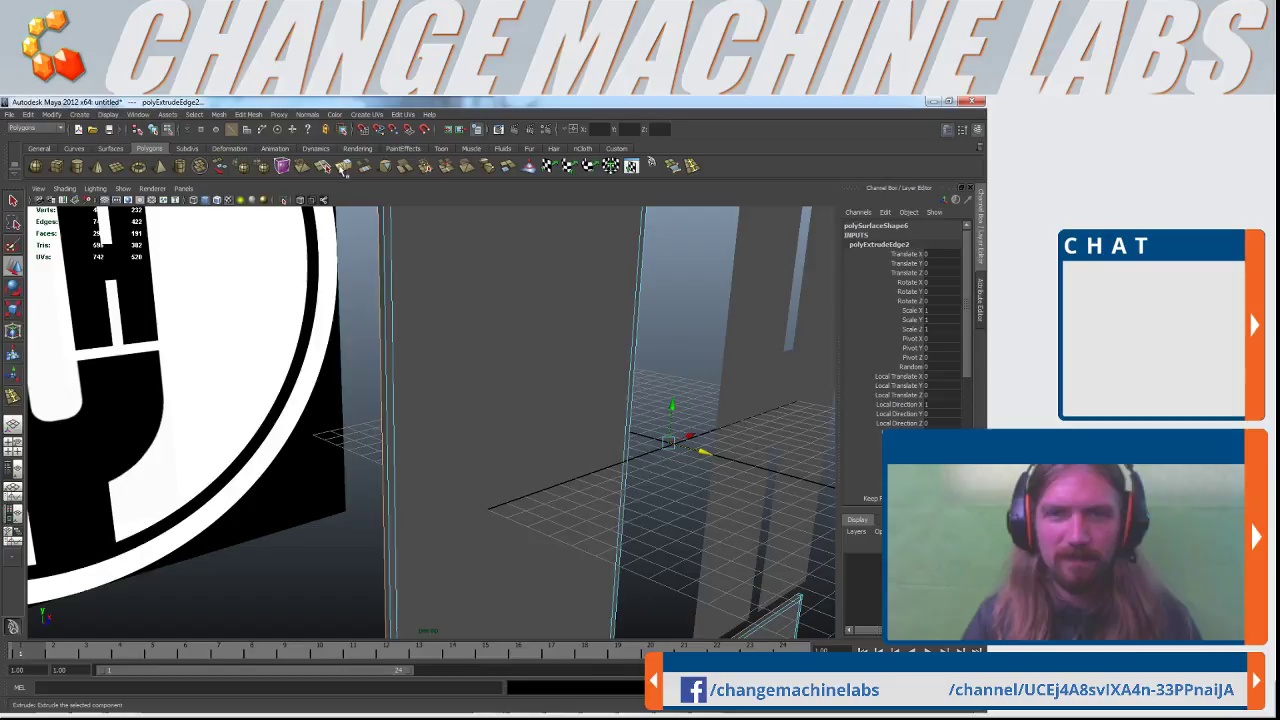
Extrude the border edges backward along Z for the C's main thickness, and once more for a narrow rear strip
{"action": "left_click", "coordinate": [343, 168]}
{"action": "left_click_drag", "start_coordinate": [704, 455], "coordinate": [656, 450]}
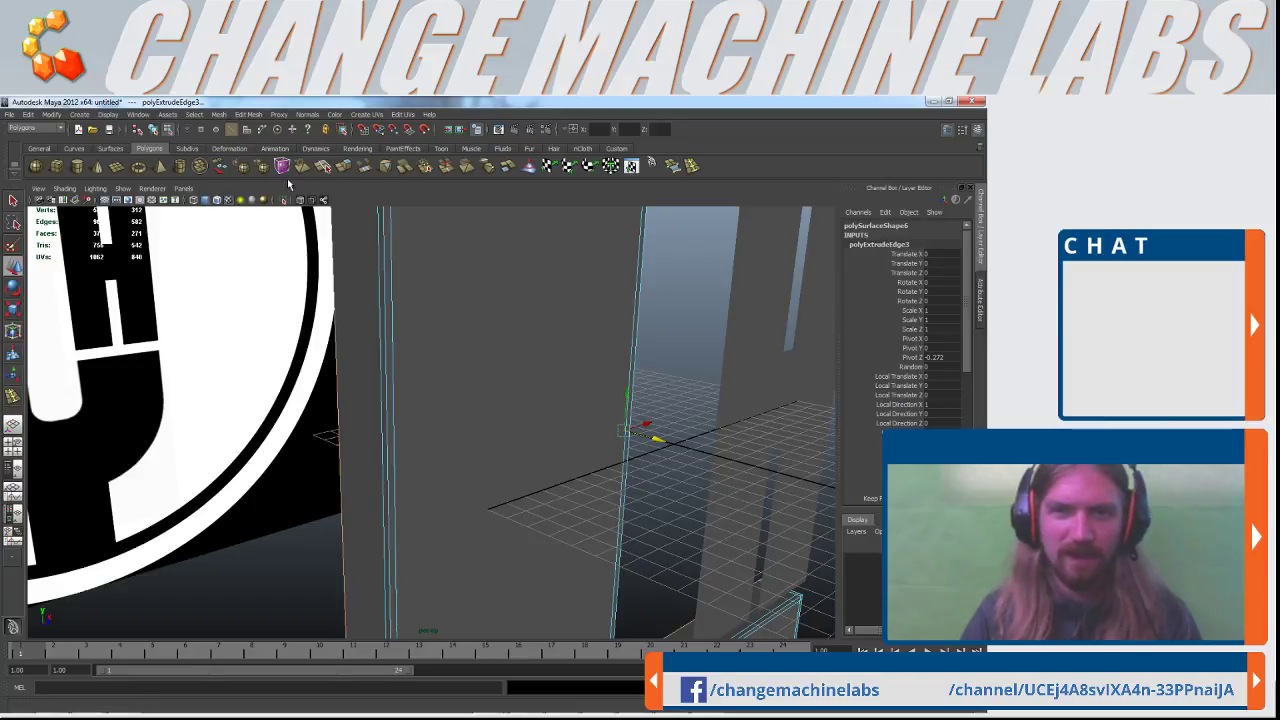
{"action": "left_click", "coordinate": [346, 166]}
{"action": "key", "text": "w"}
{"action": "left_click_drag", "start_coordinate": [657, 440], "coordinate": [653, 440]}
{"action": "right_click_drag", "start_coordinate": [653, 440], "coordinate": [414, 395], "text": "alt"}
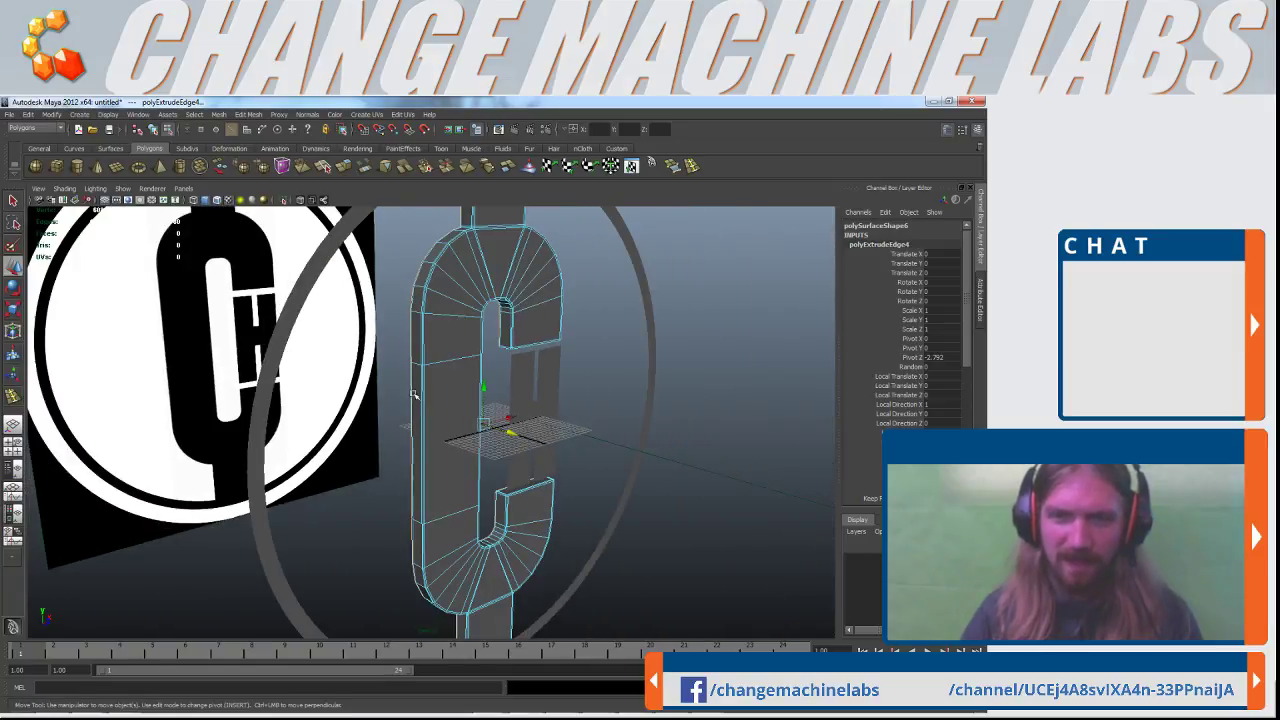
Return the thickened C to object mode and display it in smooth mesh preview
{"action": "left_click", "coordinate": [696, 415]}
{"action": "right_click_drag", "start_coordinate": [463, 322], "coordinate": [491, 306]}
{"action": "left_click", "coordinate": [463, 308]}
{"action": "key", "text": "3"}
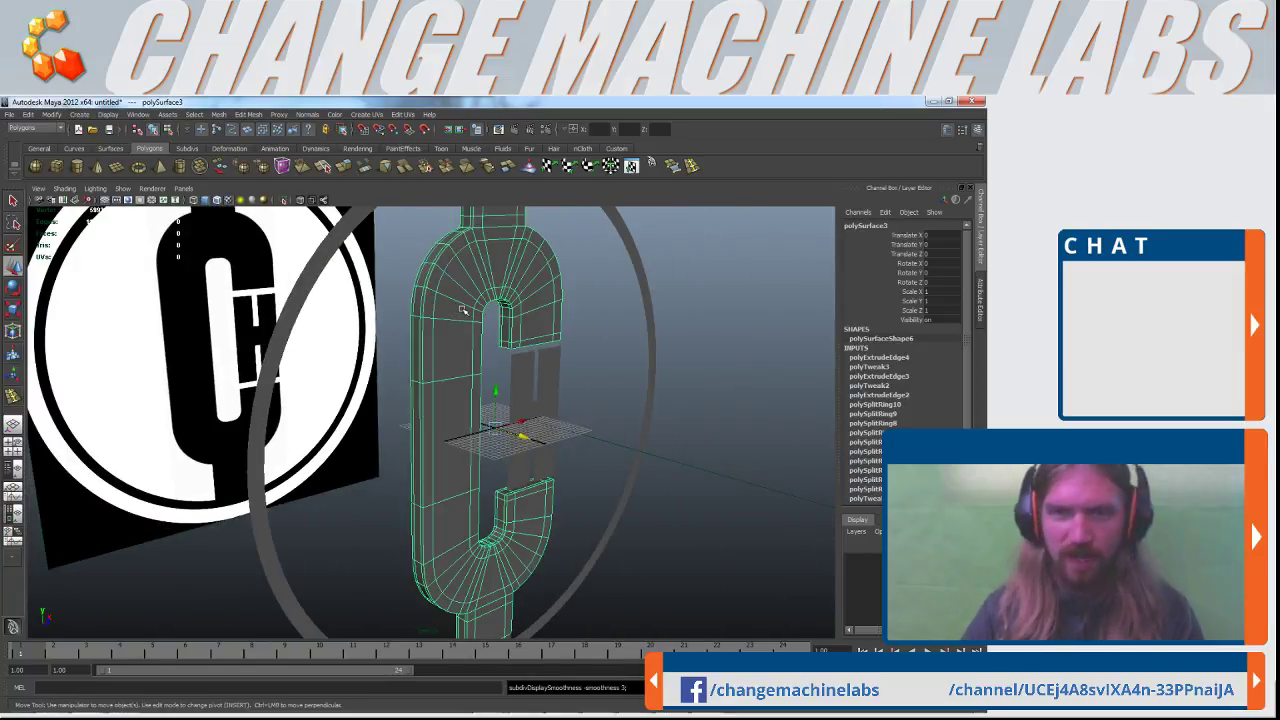
Examine the smoothed C's outer edges, corners and thickness from several angles with nothing selected
{"action": "left_click", "coordinate": [681, 242]}
{"action": "left_click_drag", "start_coordinate": [686, 238], "coordinate": [620, 276], "text": "alt"}
{"action": "middle_click_drag", "start_coordinate": [620, 276], "coordinate": [583, 391], "text": "alt"}
{"action": "right_click_drag", "start_coordinate": [583, 391], "coordinate": [664, 530], "text": "alt"}
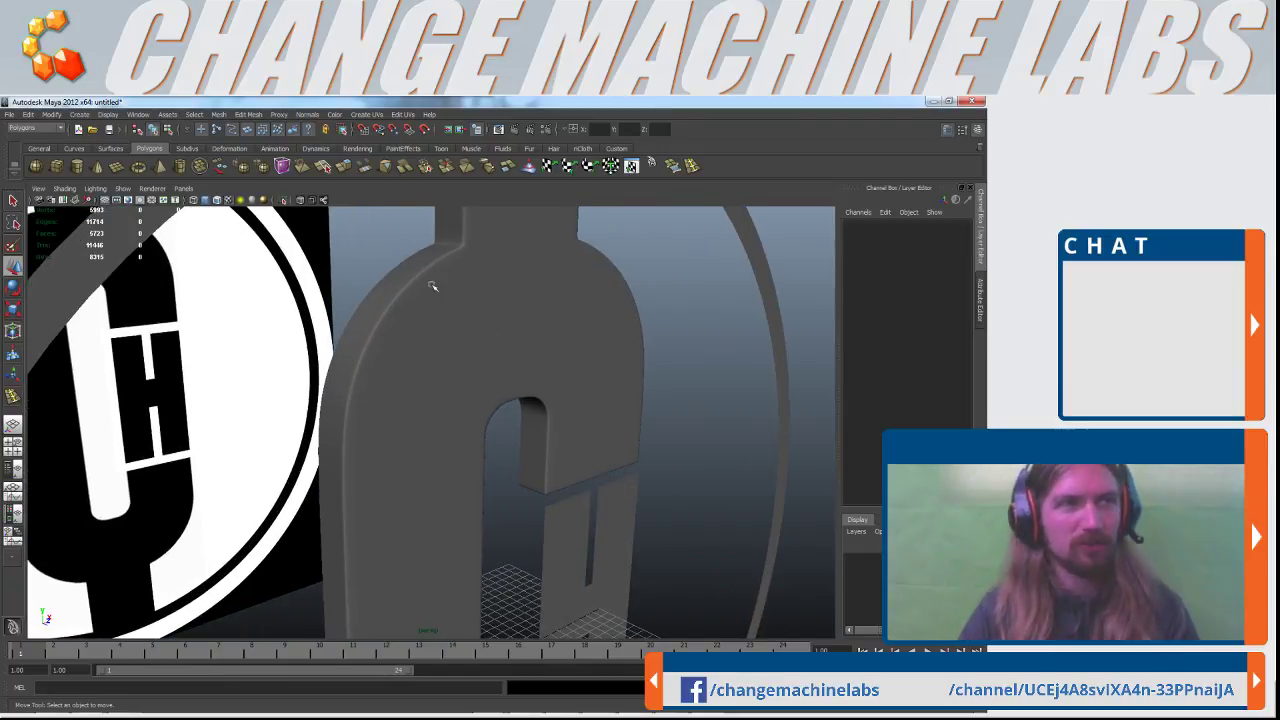
{"action": "left_click_drag", "start_coordinate": [452, 280], "coordinate": [440, 316], "text": "alt"}
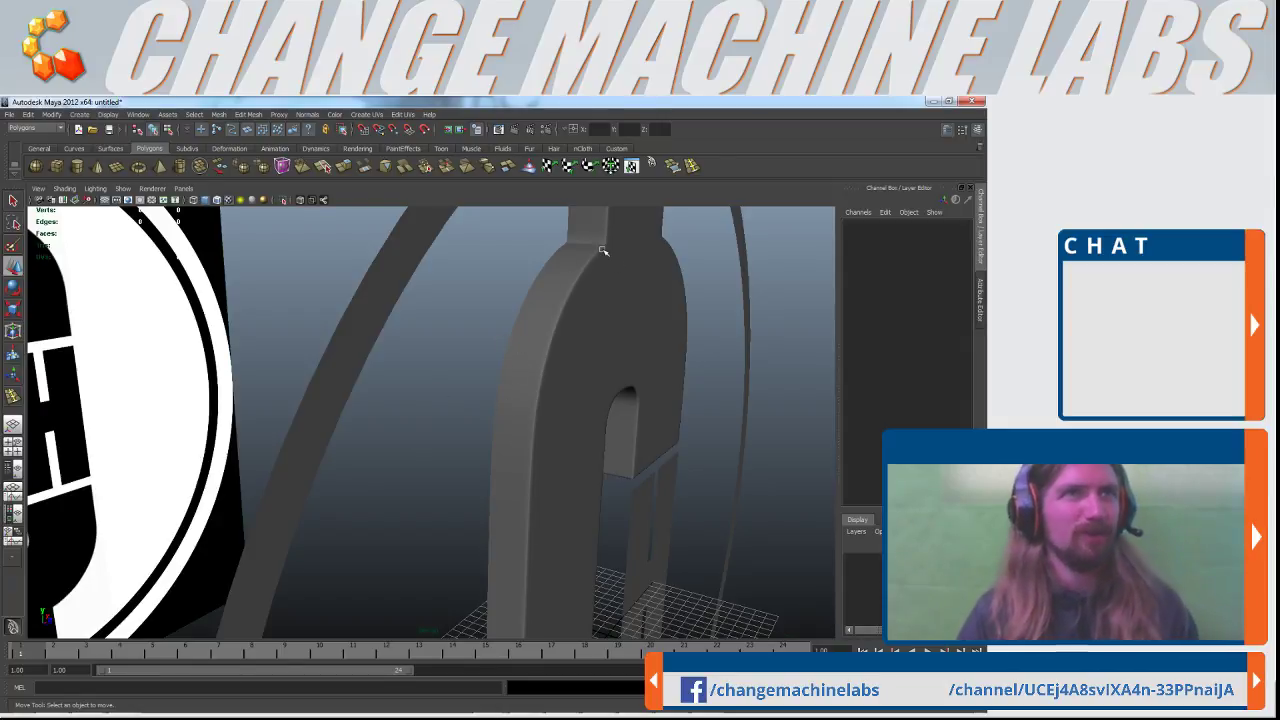
{"action": "scroll", "coordinate": [674, 397], "scroll_direction": "down", "scroll_amount": 8}
{"action": "scroll", "coordinate": [643, 417], "scroll_direction": "up", "scroll_amount": 7}
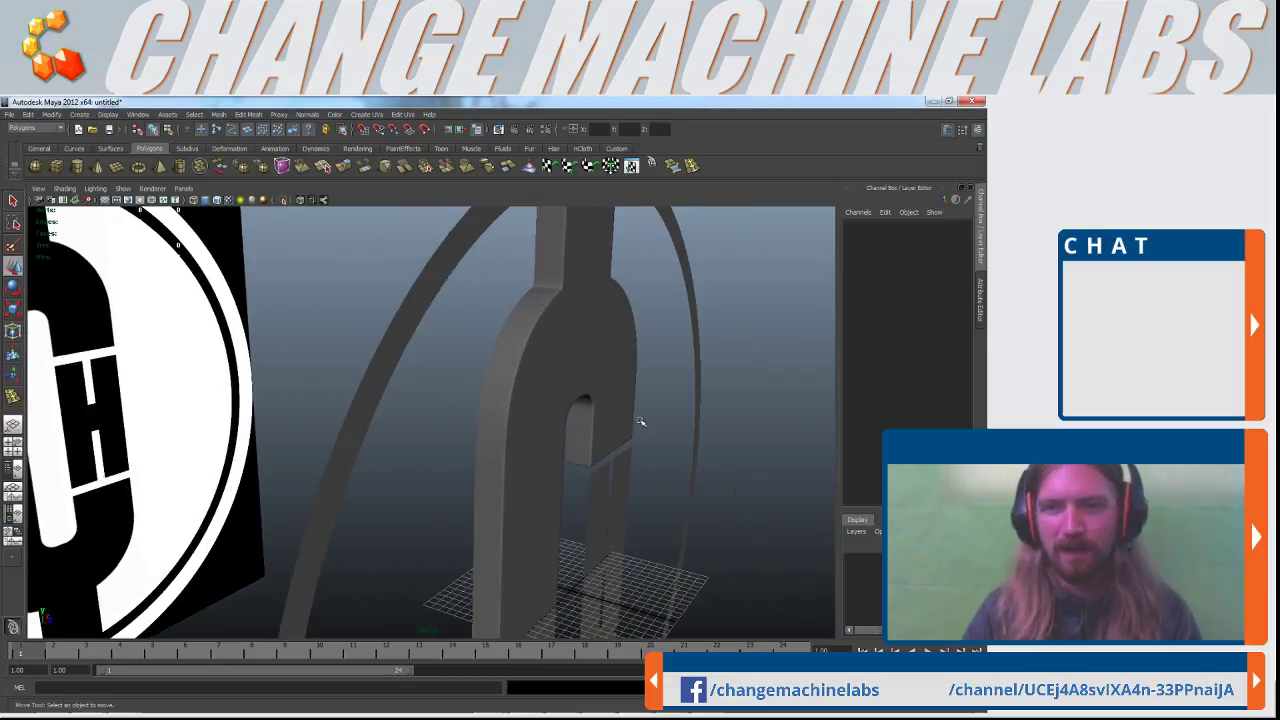
{"action": "left_click_drag", "start_coordinate": [643, 417], "coordinate": [595, 450], "text": "alt"}
{"action": "right_click_drag", "start_coordinate": [543, 417], "coordinate": [450, 470], "text": "alt"}
{"action": "left_click_drag", "start_coordinate": [449, 469], "coordinate": [509, 529], "text": "alt"}
Insert a supporting edge loop close to the outer end of the C's upper stem and another near its lower stem's end
{"action": "left_click", "coordinate": [452, 264]}
{"action": "key", "text": "g"}
{"action": "left_click", "coordinate": [790, 320]}
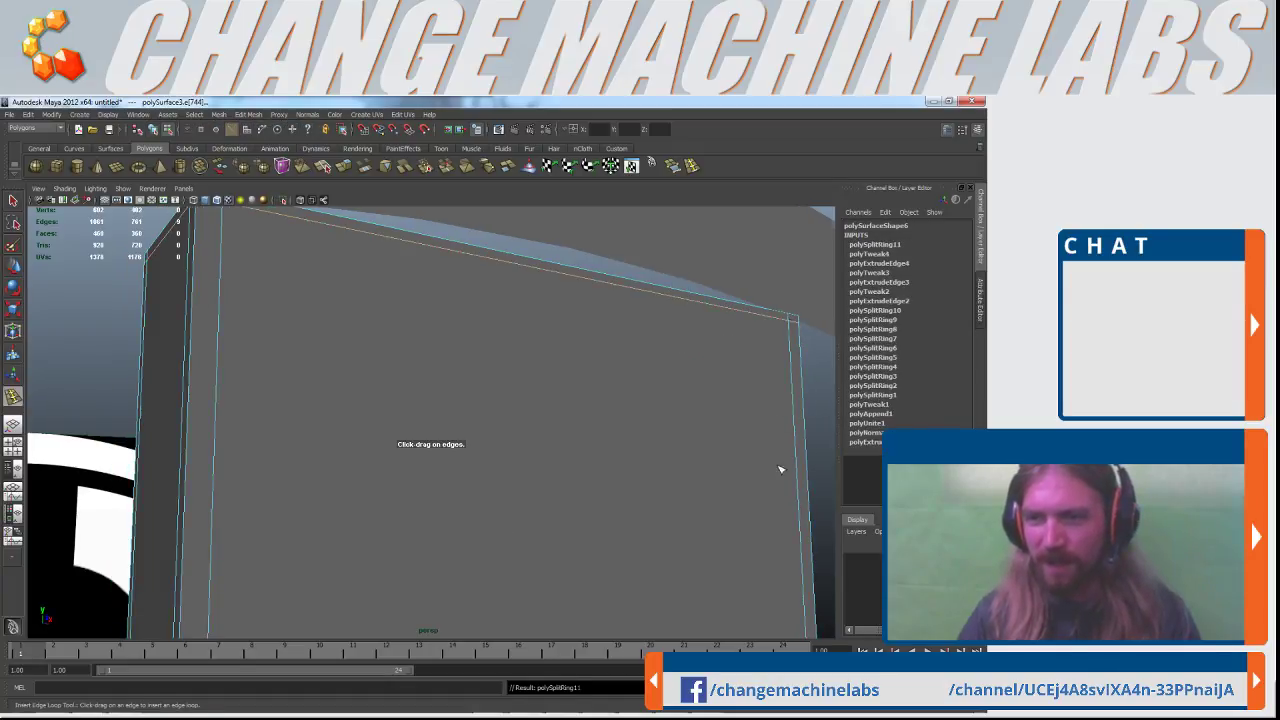
{"action": "right_click_drag", "start_coordinate": [786, 423], "coordinate": [649, 430], "text": "alt"}
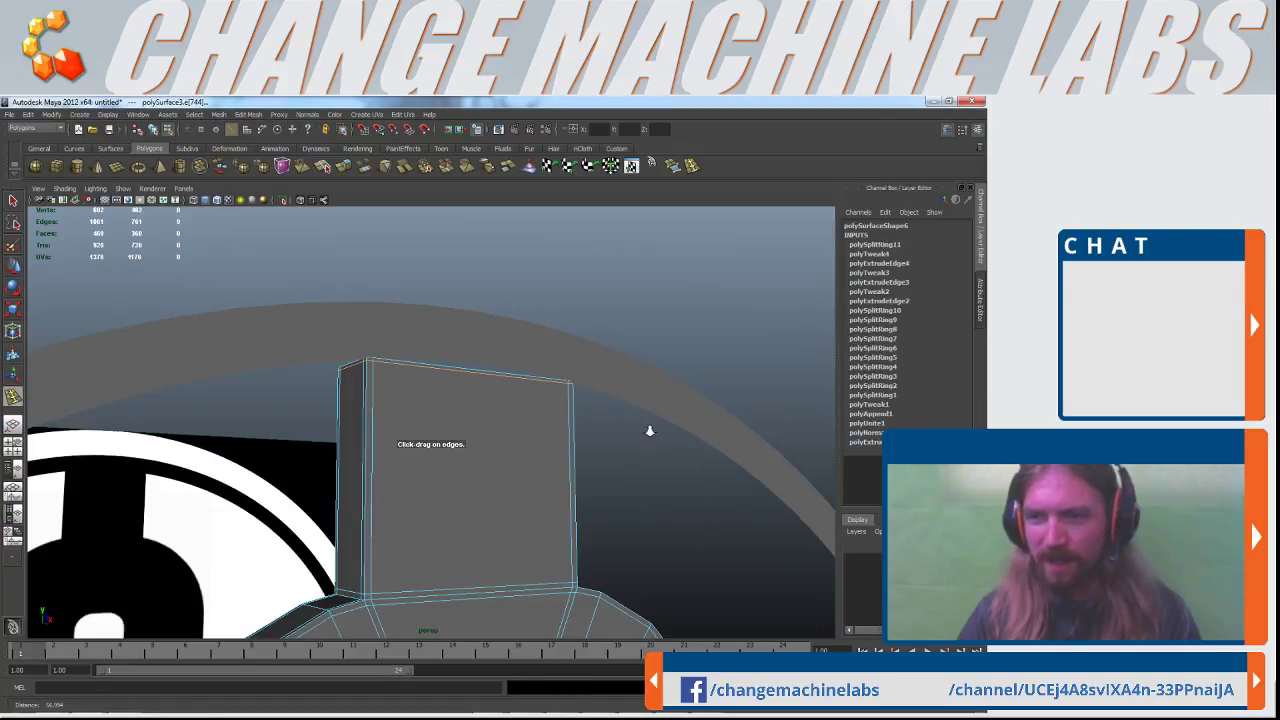
{"action": "middle_click_drag", "start_coordinate": [495, 580], "coordinate": [508, 366], "text": "alt"}
{"action": "right_click_drag", "start_coordinate": [508, 366], "coordinate": [446, 480], "text": "alt"}
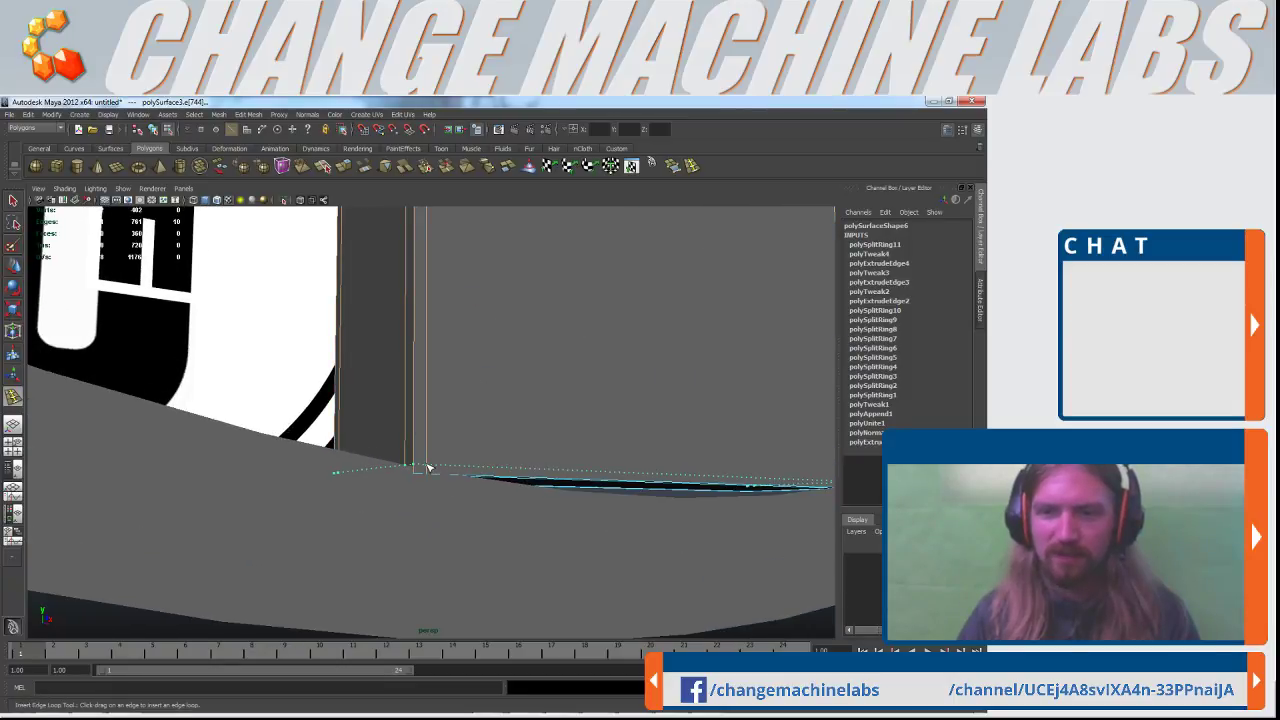
{"action": "left_click", "coordinate": [12, 202]}
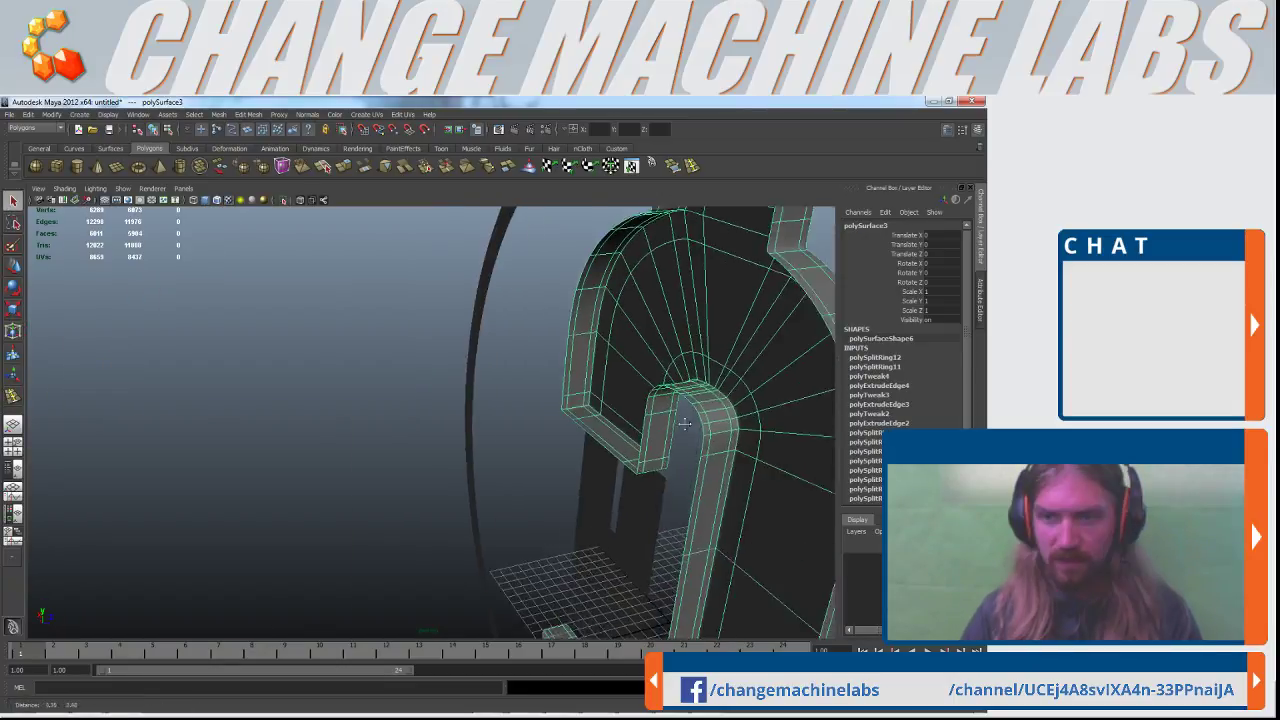
Inspect the C from behind, select the H, check its smooth preview and return it to unsmoothed display
{"action": "right_click_drag", "start_coordinate": [688, 440], "coordinate": [555, 428], "text": "alt"}
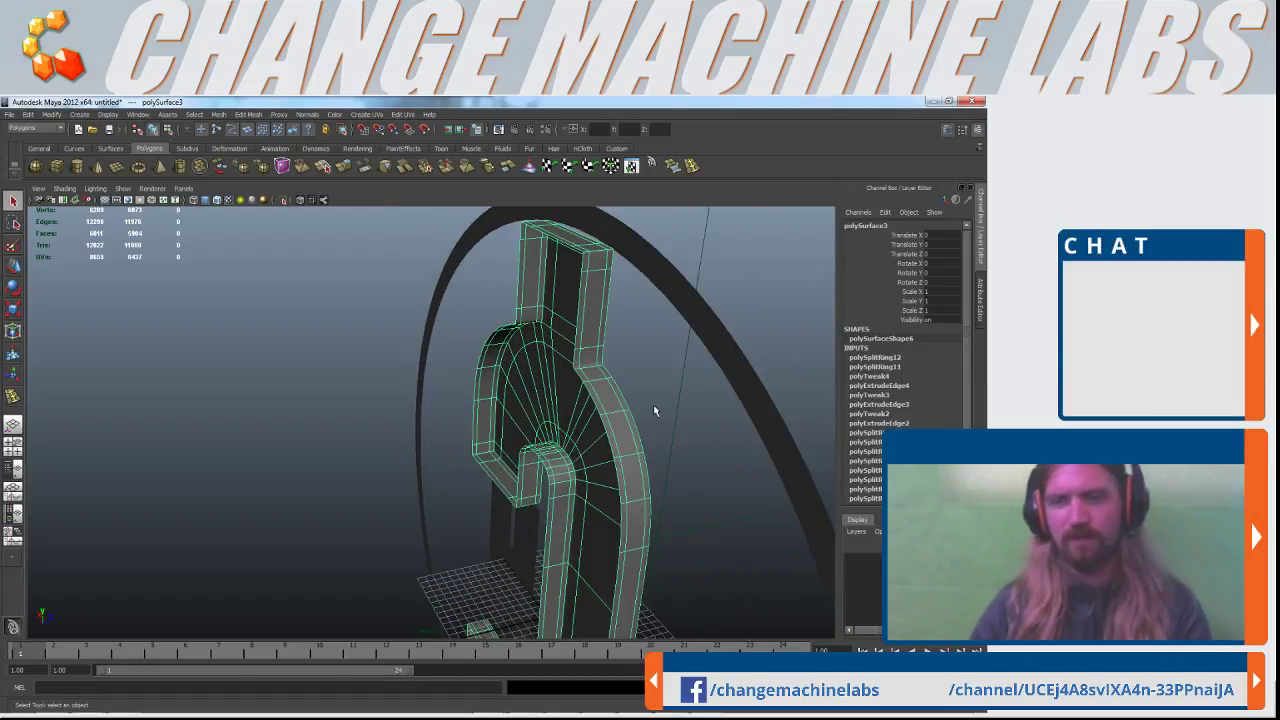
{"action": "middle_click_drag", "start_coordinate": [691, 377], "coordinate": [665, 335], "text": "alt"}
{"action": "left_click_drag", "start_coordinate": [665, 335], "coordinate": [540, 342], "text": "alt"}
{"action": "middle_click_drag", "start_coordinate": [540, 342], "coordinate": [579, 417], "text": "alt"}
{"action": "left_click", "coordinate": [528, 480]}
{"action": "right_click_drag", "start_coordinate": [528, 480], "coordinate": [565, 446], "text": "alt"}
{"action": "left_click_drag", "start_coordinate": [565, 446], "coordinate": [534, 452], "text": "alt"}
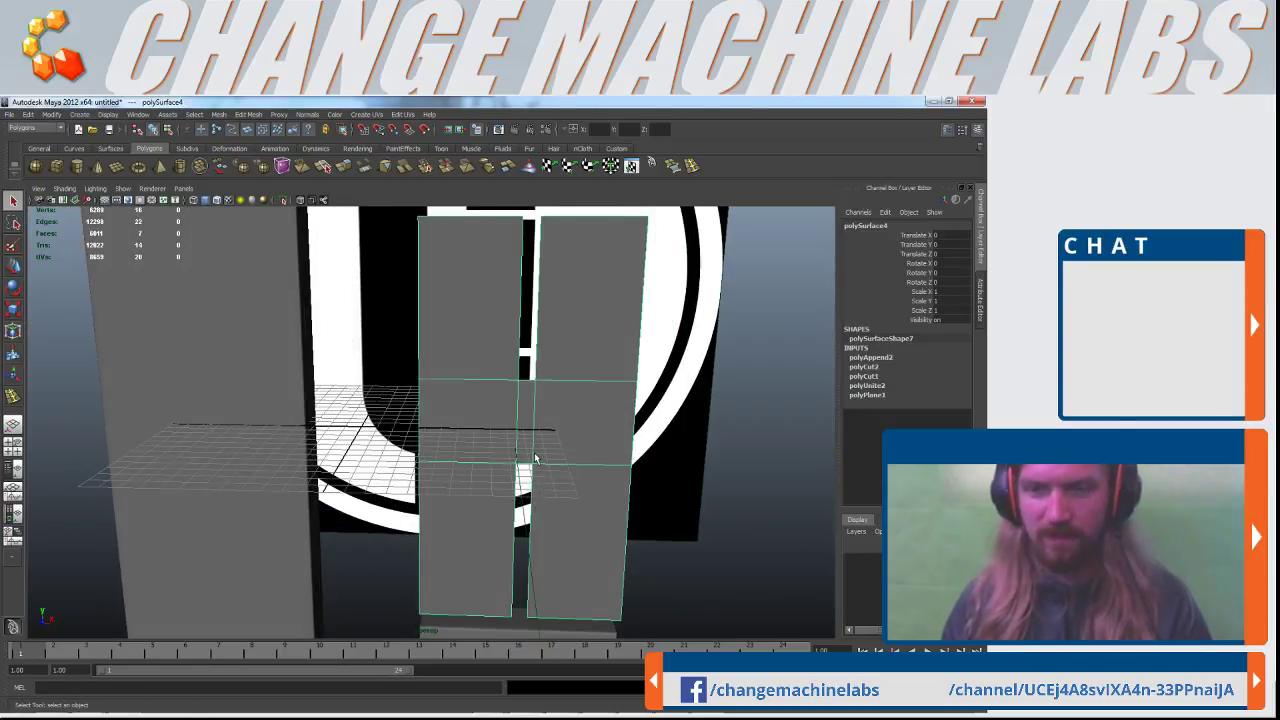
{"action": "left_click", "coordinate": [744, 439]}
{"action": "left_click_drag", "start_coordinate": [744, 439], "coordinate": [714, 467], "text": "alt"}
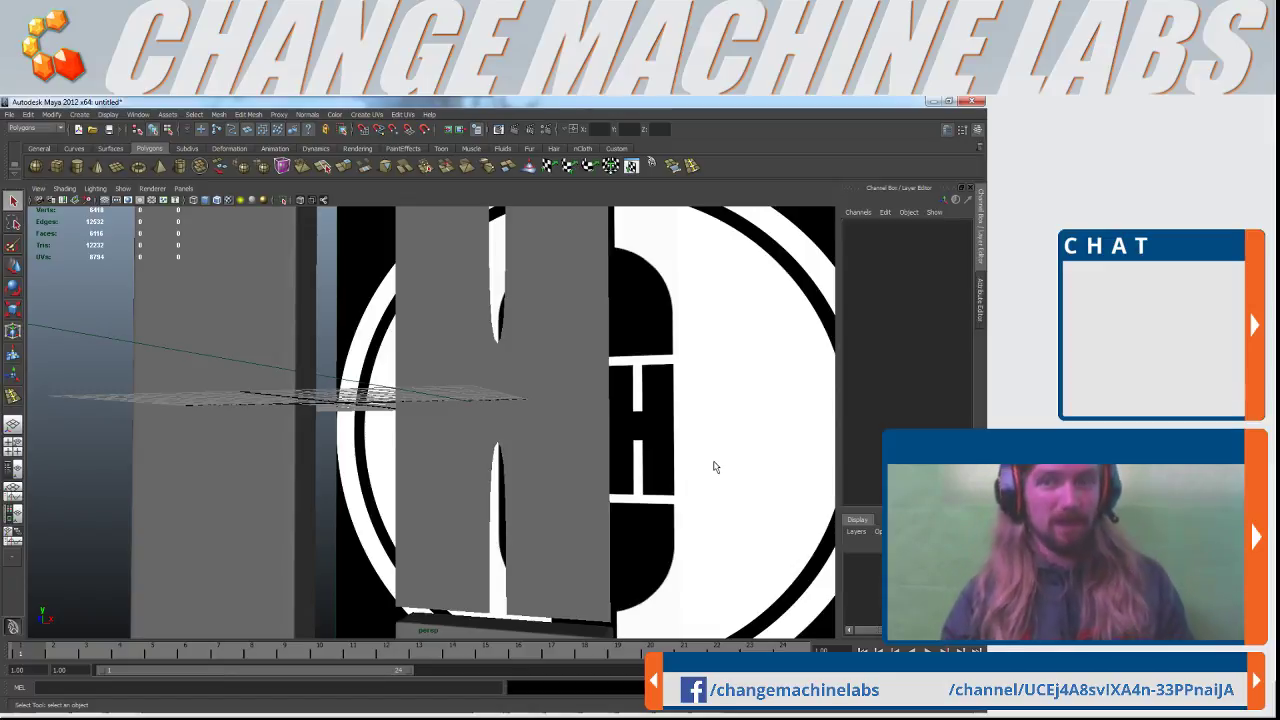
{"action": "left_click", "coordinate": [596, 460]}
{"action": "key", "text": "1"}
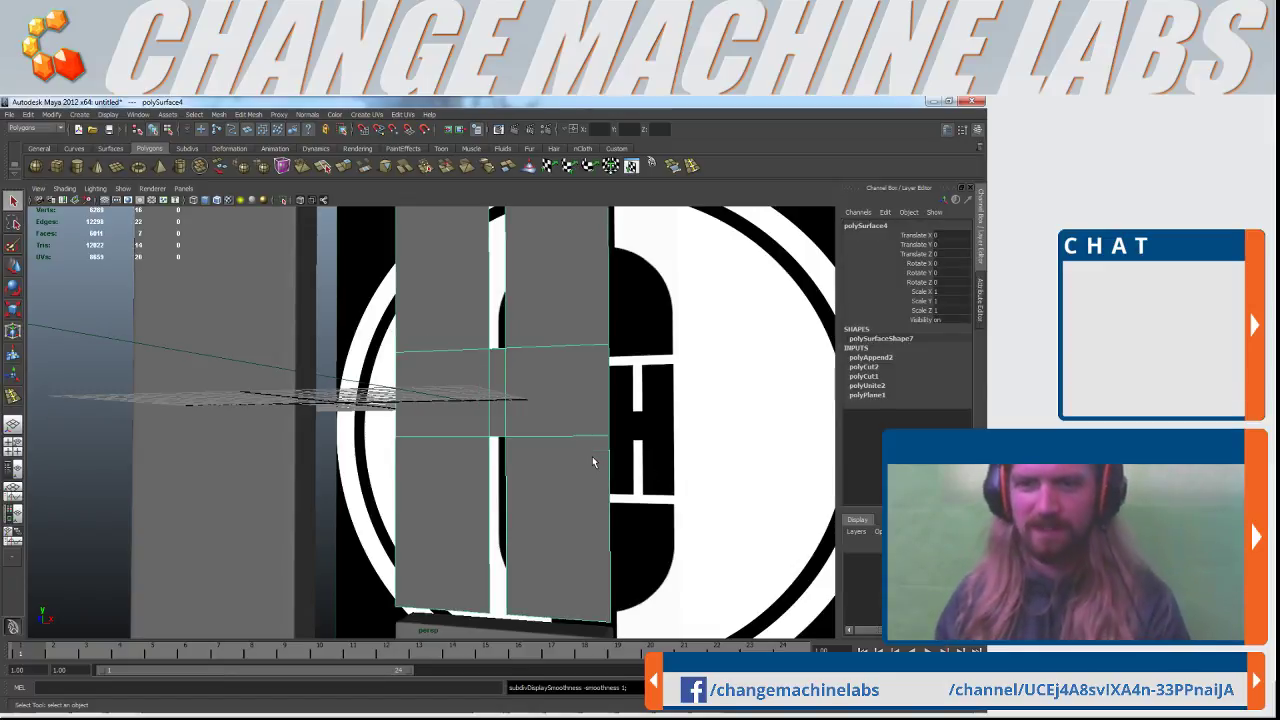
Try supporting edge loops just inside the upper and lower edges of the H's crossbar and check them in smooth preview
{"action": "scroll", "coordinate": [604, 434], "scroll_direction": "up", "scroll_amount": 3}
{"action": "left_click_drag", "start_coordinate": [605, 438], "coordinate": [554, 485], "text": "alt"}
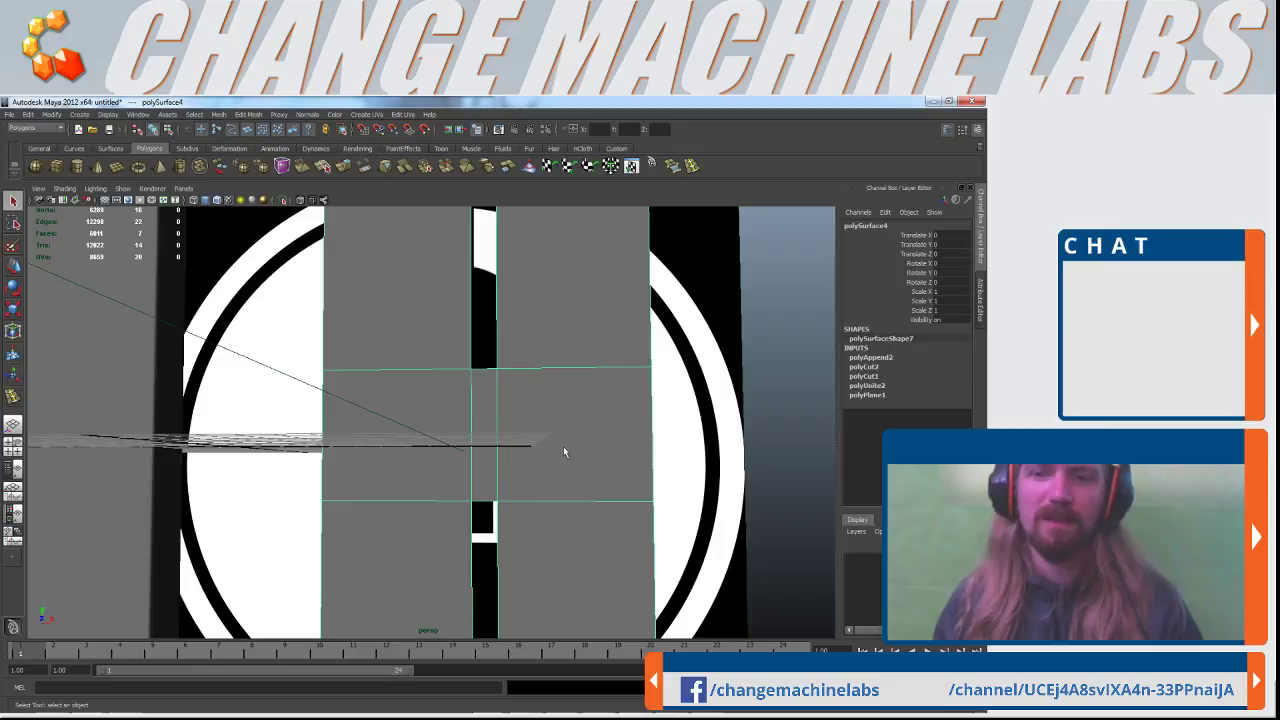
{"action": "left_click", "coordinate": [692, 165]}
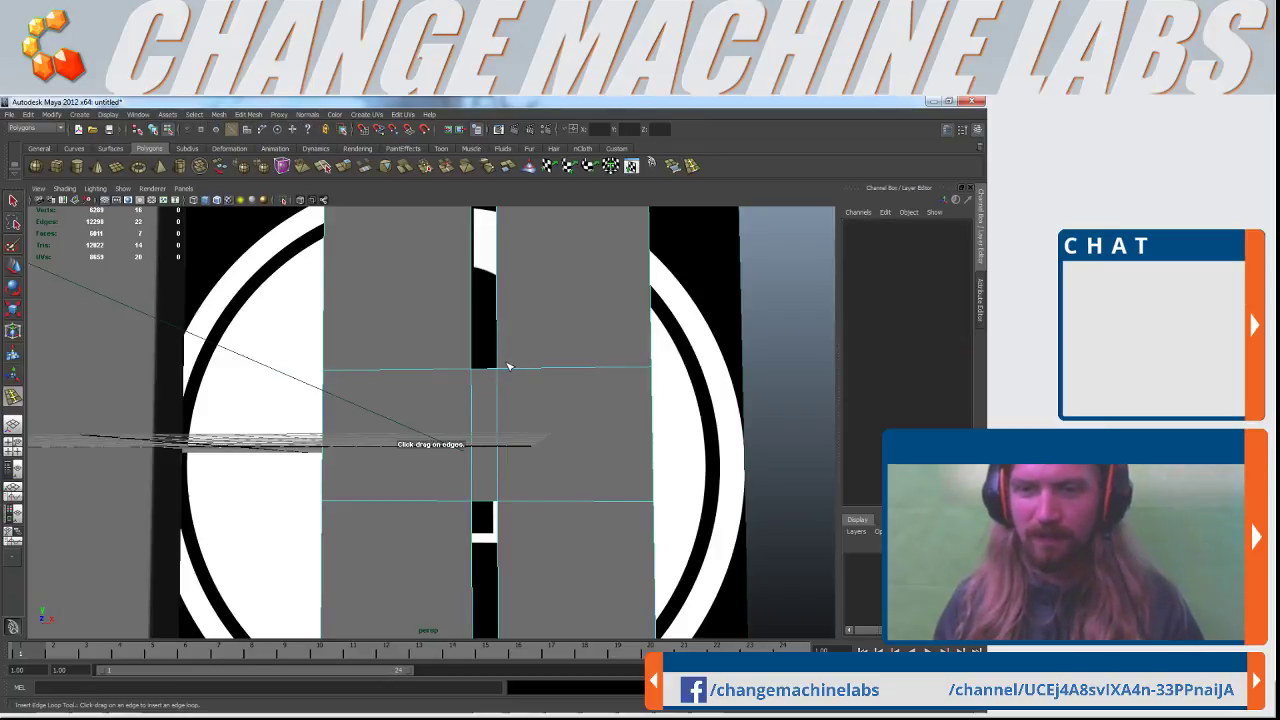
{"action": "left_click_drag", "start_coordinate": [499, 375], "coordinate": [501, 376]}
{"action": "left_click_drag", "start_coordinate": [497, 498], "coordinate": [513, 500]}
{"action": "key", "text": "3"}
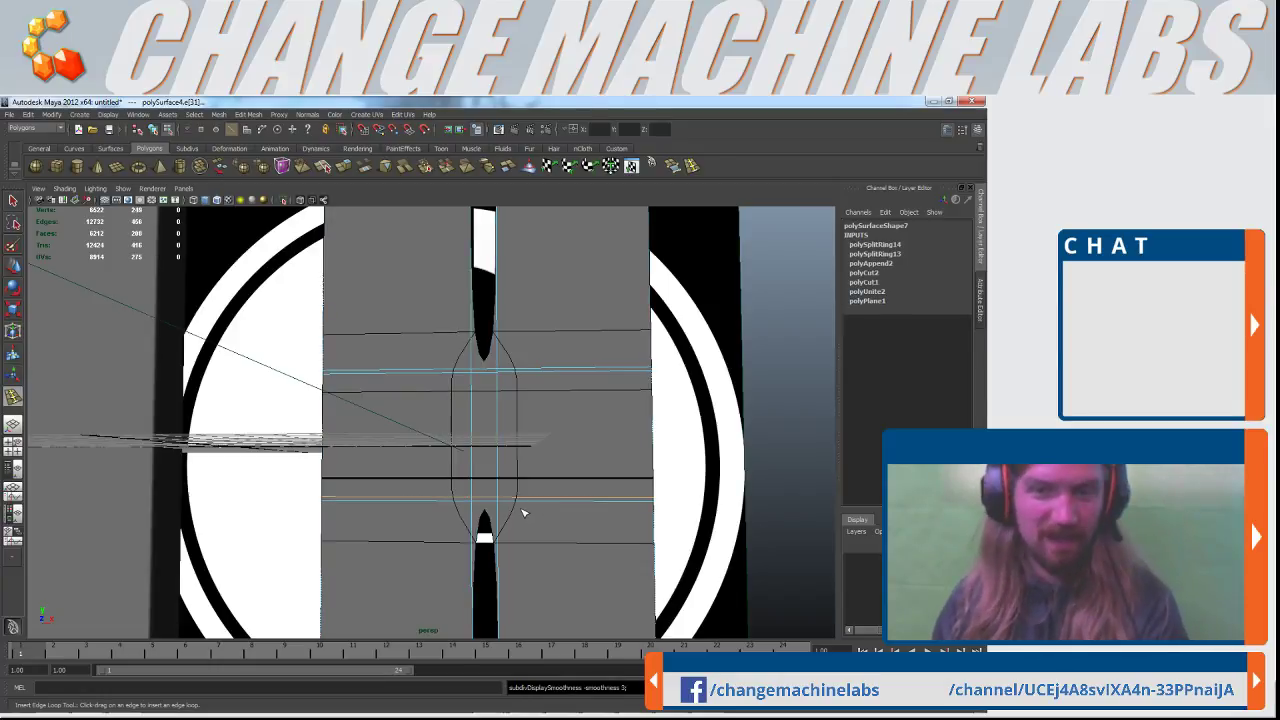
{"action": "key", "text": "1"}
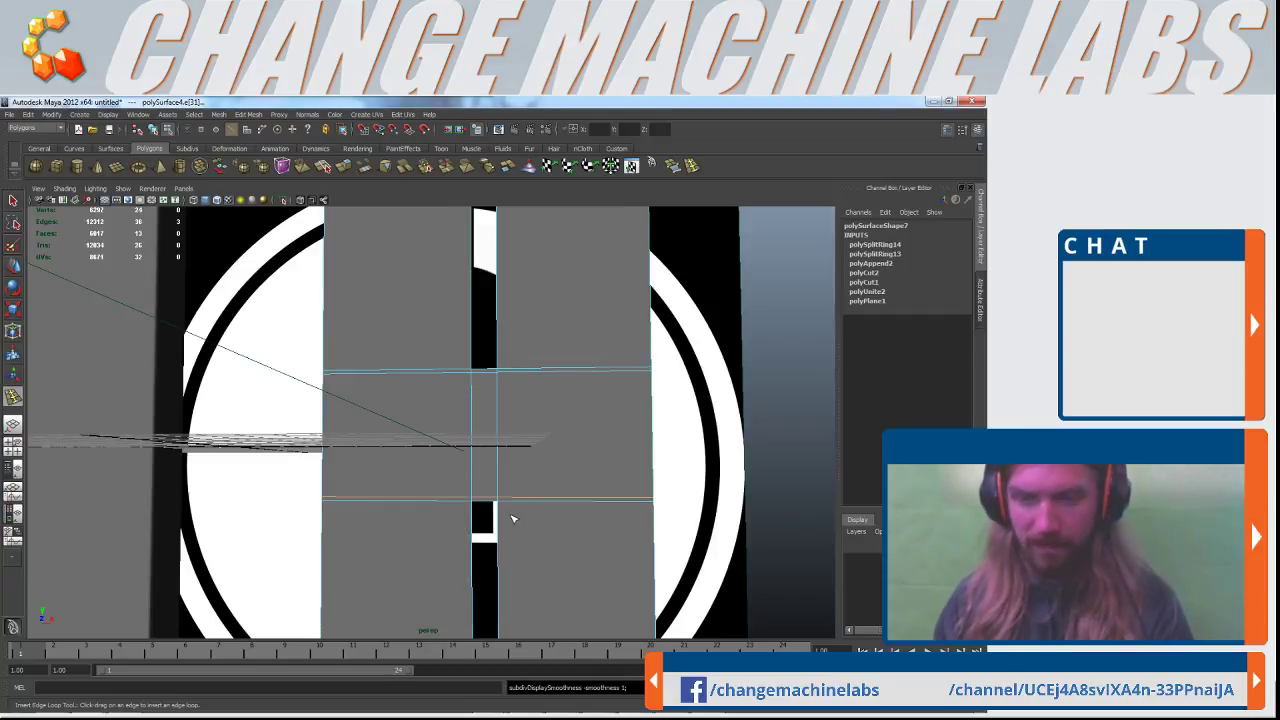
Try deleting the lower crossbar loop, and undo the deletion and both trial edge loop insertions on the H
{"action": "key", "text": "Delete"}
{"action": "key", "text": "Delete"}
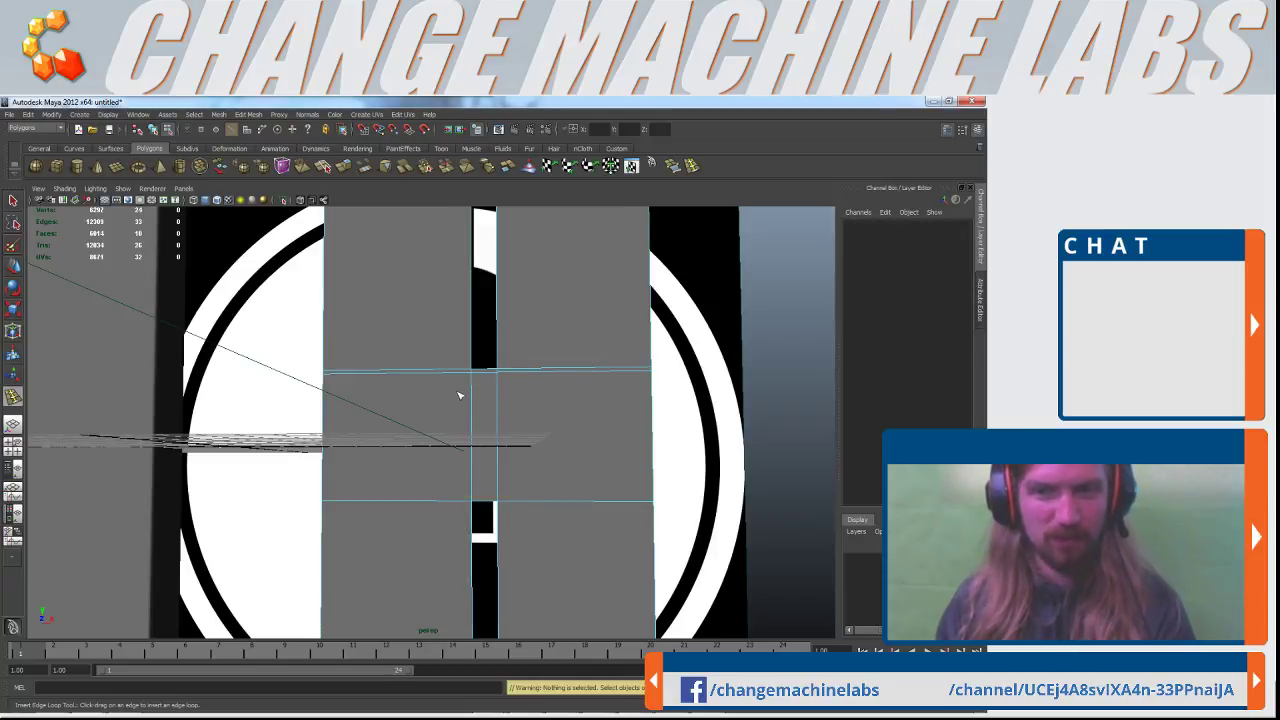
{"action": "key", "text": "q"}
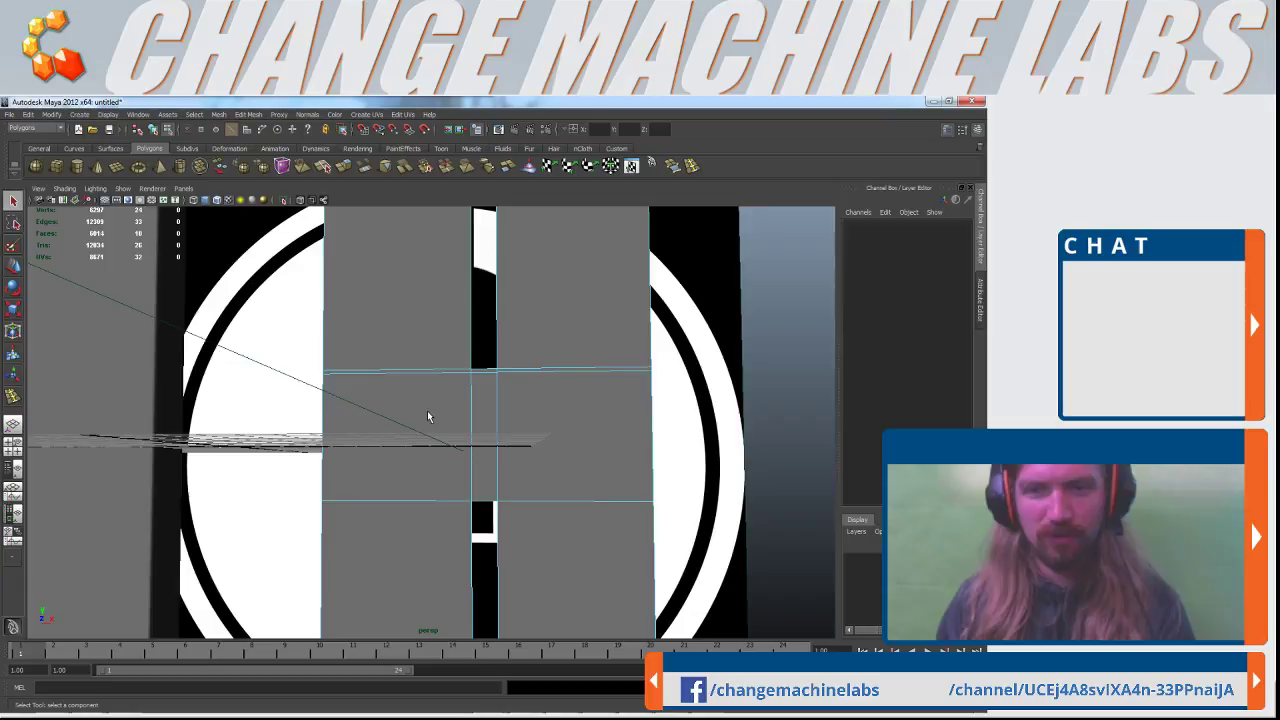
{"action": "key", "text": "ctrl+z"}
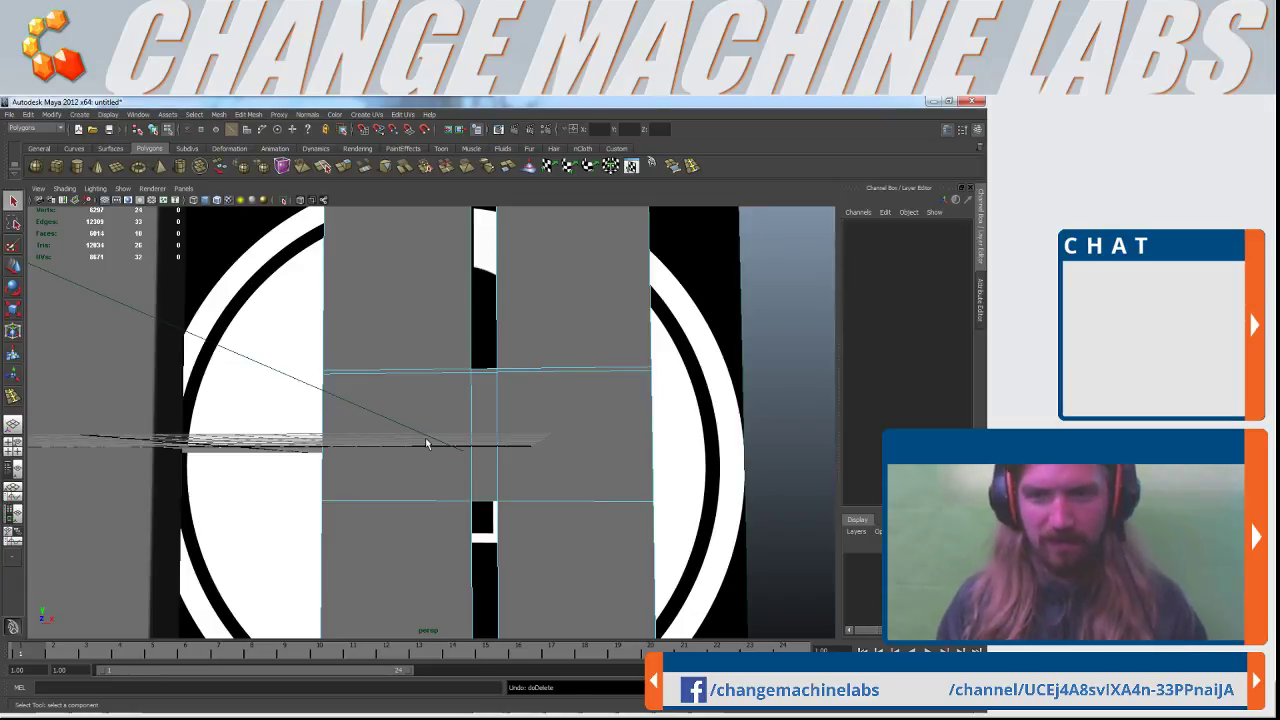
{"action": "key", "text": "ctrl+z"}
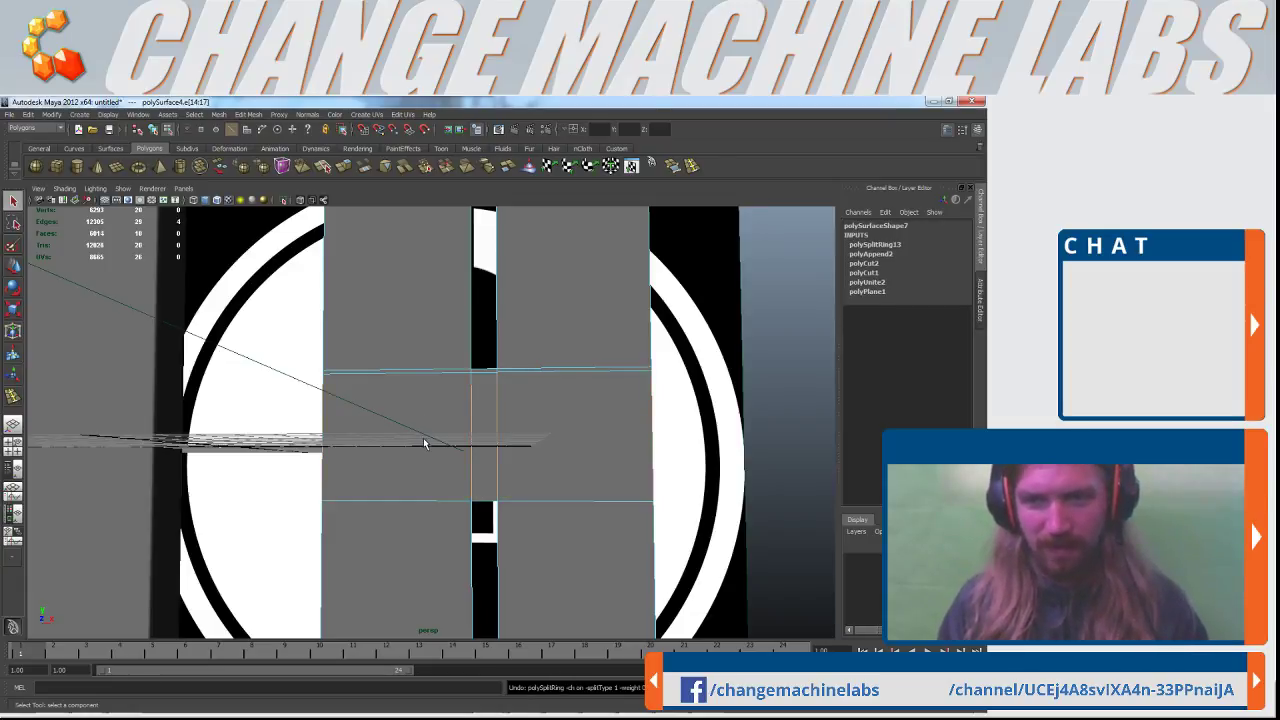
{"action": "key", "text": "ctrl+z"}
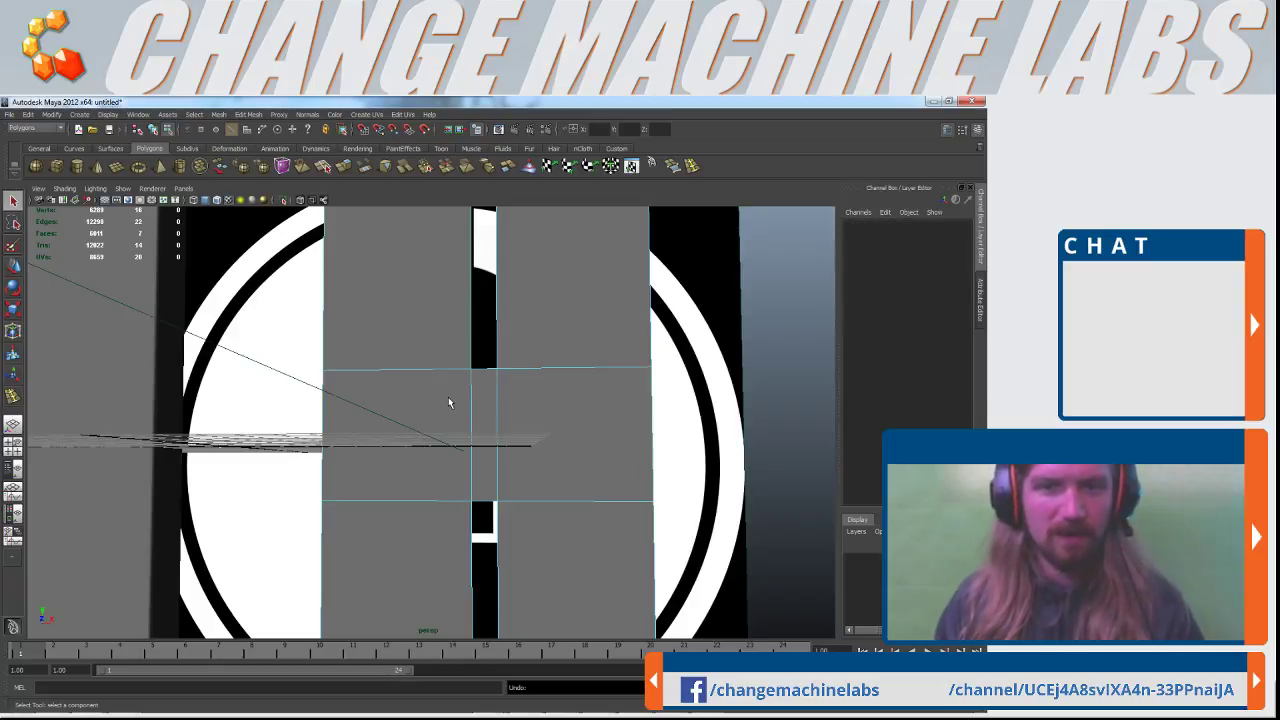
Insert supporting edge loops across all four arms of the H, just above and below the crossbar, and display it in smooth preview
{"action": "right_click_drag", "start_coordinate": [420, 357], "coordinate": [457, 338]}
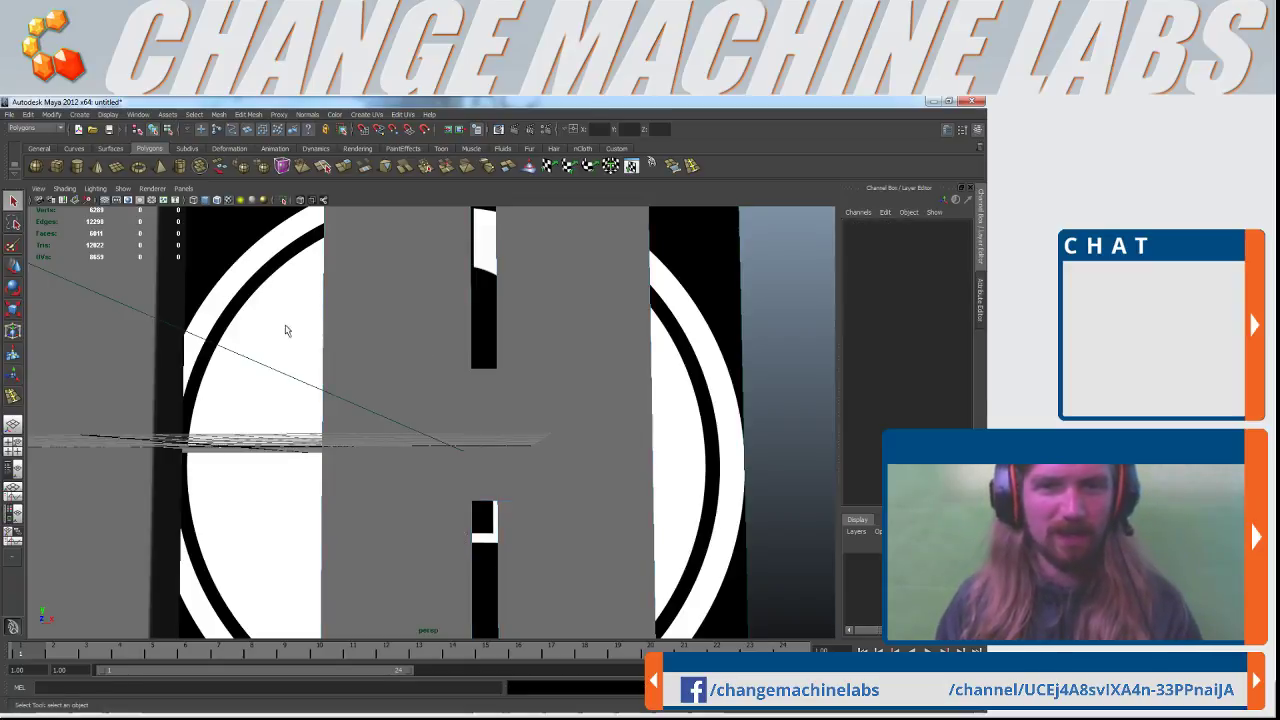
{"action": "left_click", "coordinate": [465, 357]}
{"action": "left_click", "coordinate": [692, 166]}
{"action": "mouse_move", "coordinate": [498, 354]}
{"action": "left_mouse_down"}
{"action": "mouse_move", "coordinate": [508, 369]}
{"action": "mouse_move", "coordinate": [480, 370]}
{"action": "left_mouse_up"}
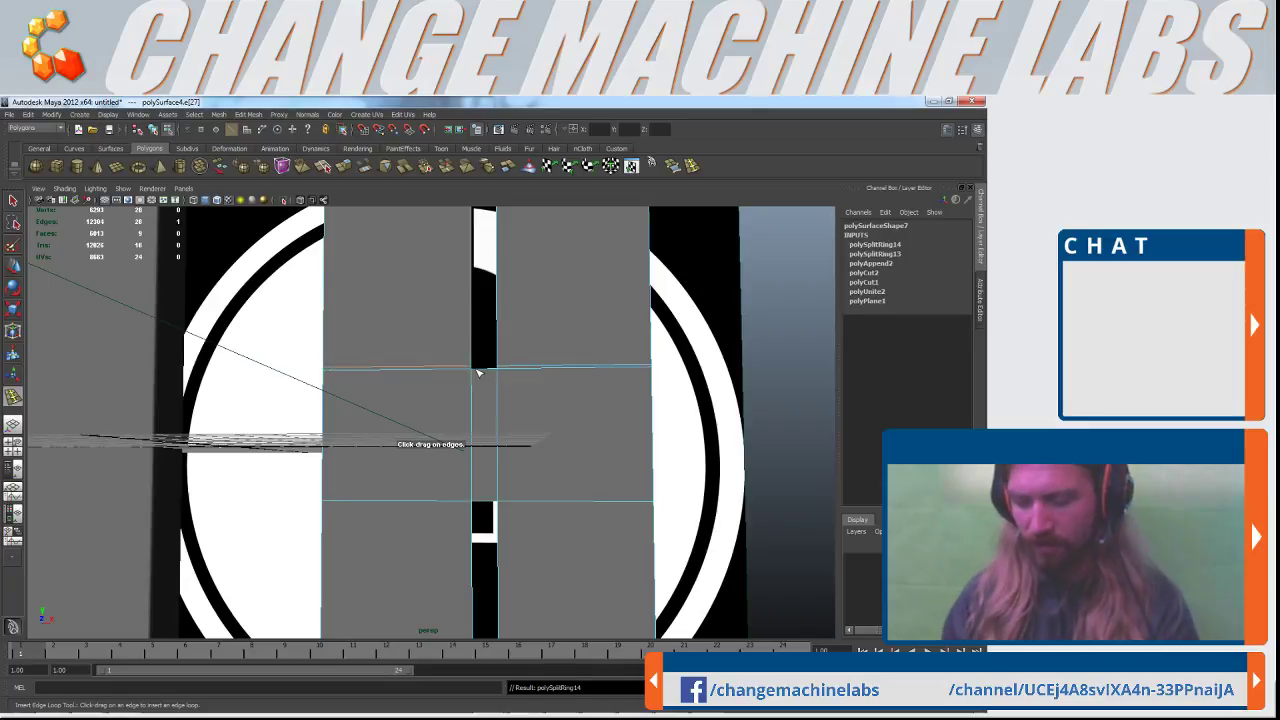
{"action": "key", "text": "3"}
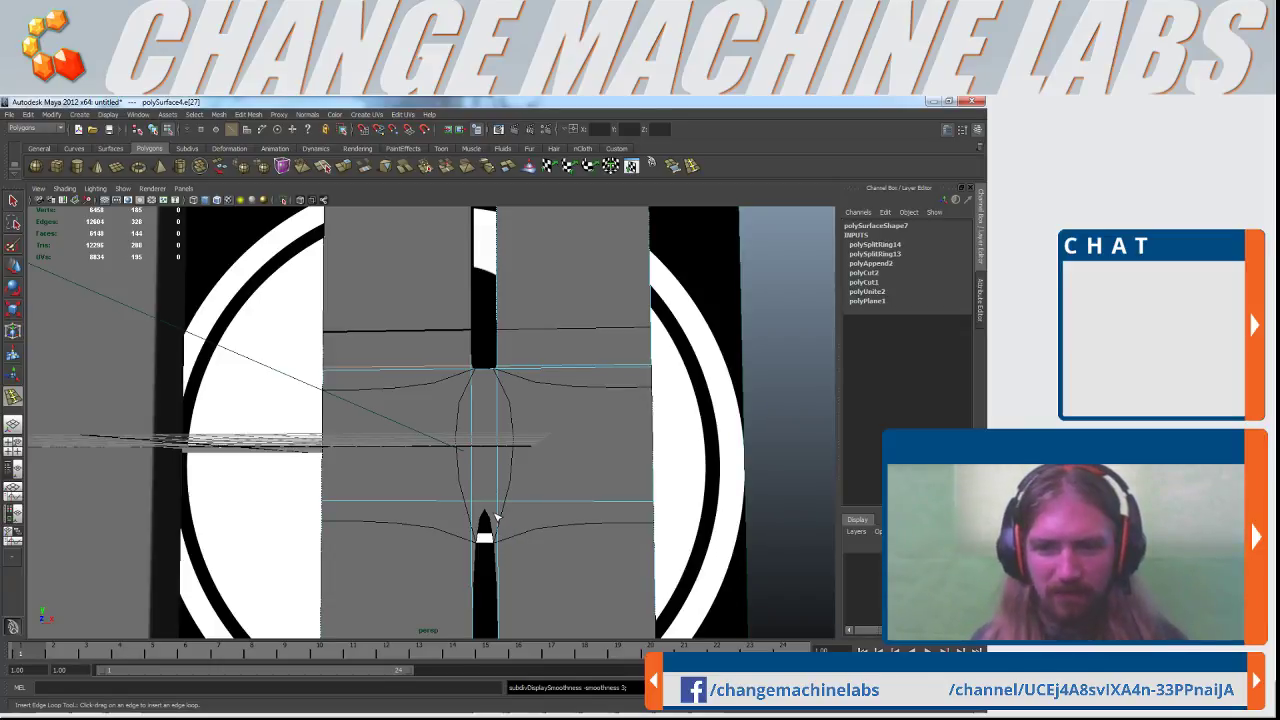
{"action": "left_click_drag", "start_coordinate": [502, 512], "coordinate": [476, 510]}
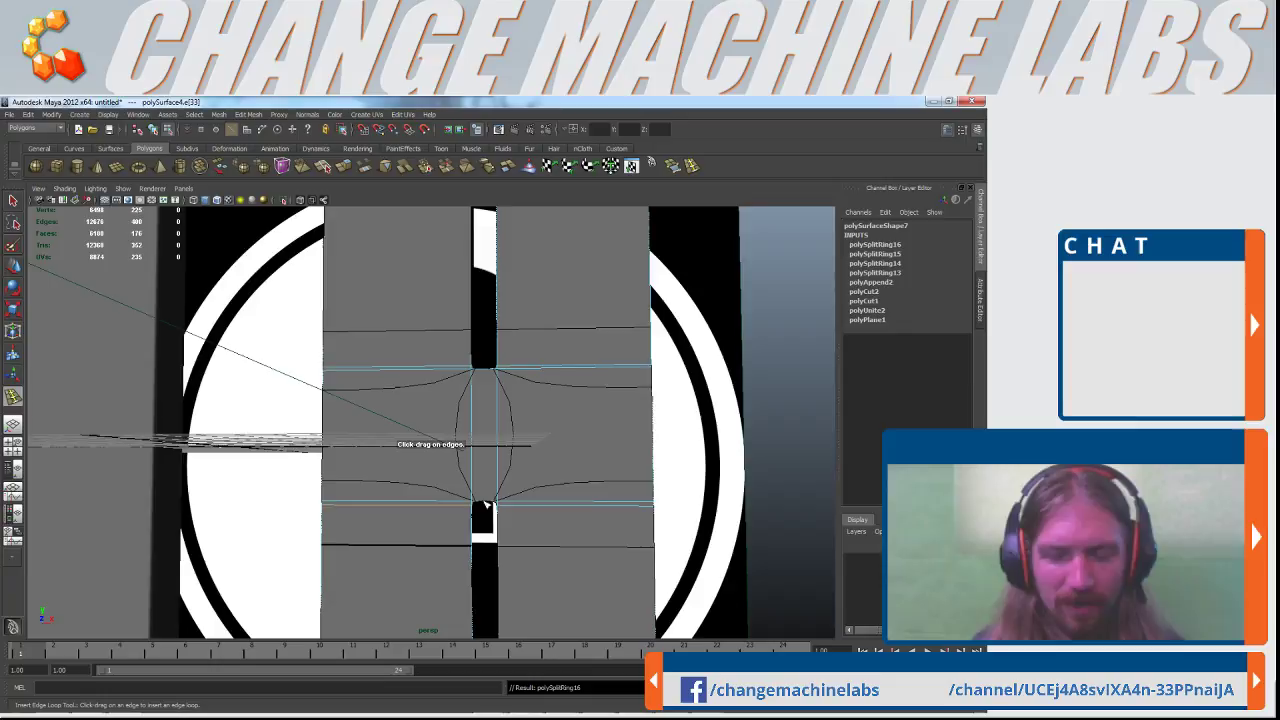
Insert two vertical supporting edge loops in the H's crossbar, one near each end, and return the H to object mode
{"action": "left_click_drag", "start_coordinate": [484, 505], "coordinate": [494, 507]}
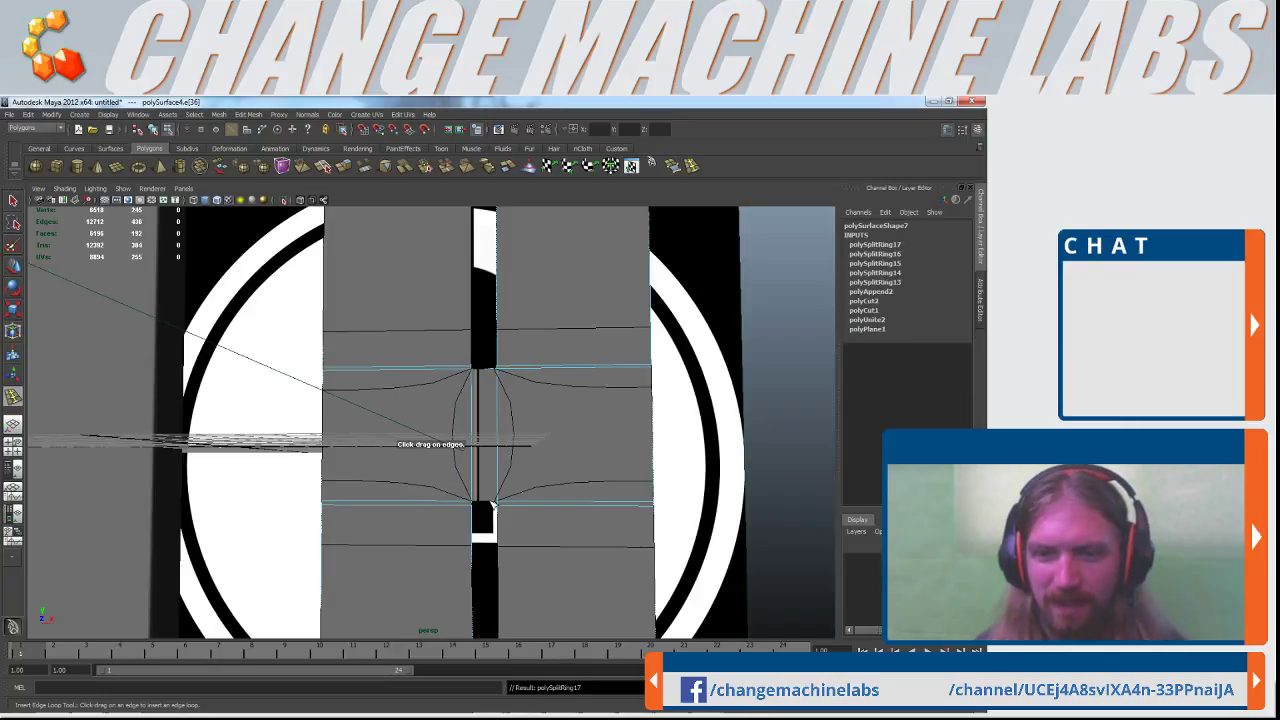
{"action": "left_click", "coordinate": [496, 506]}
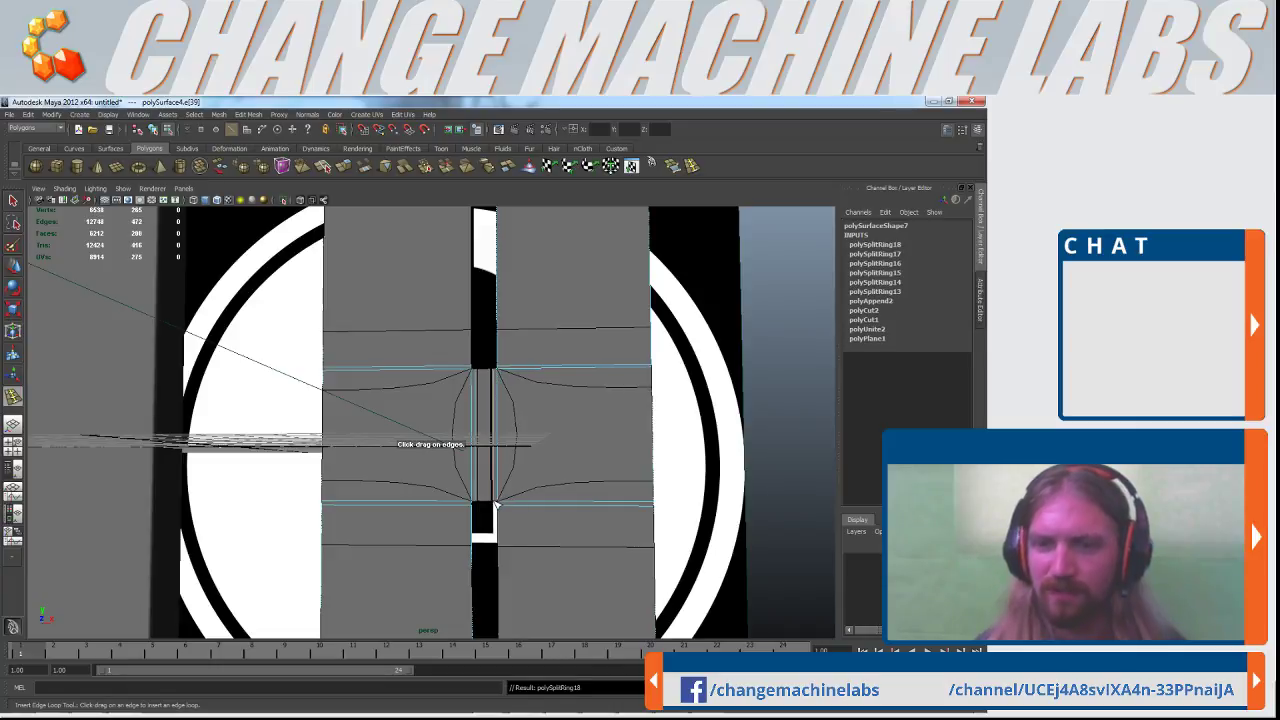
{"action": "scroll", "coordinate": [517, 485], "scroll_direction": "down", "scroll_amount": 6}
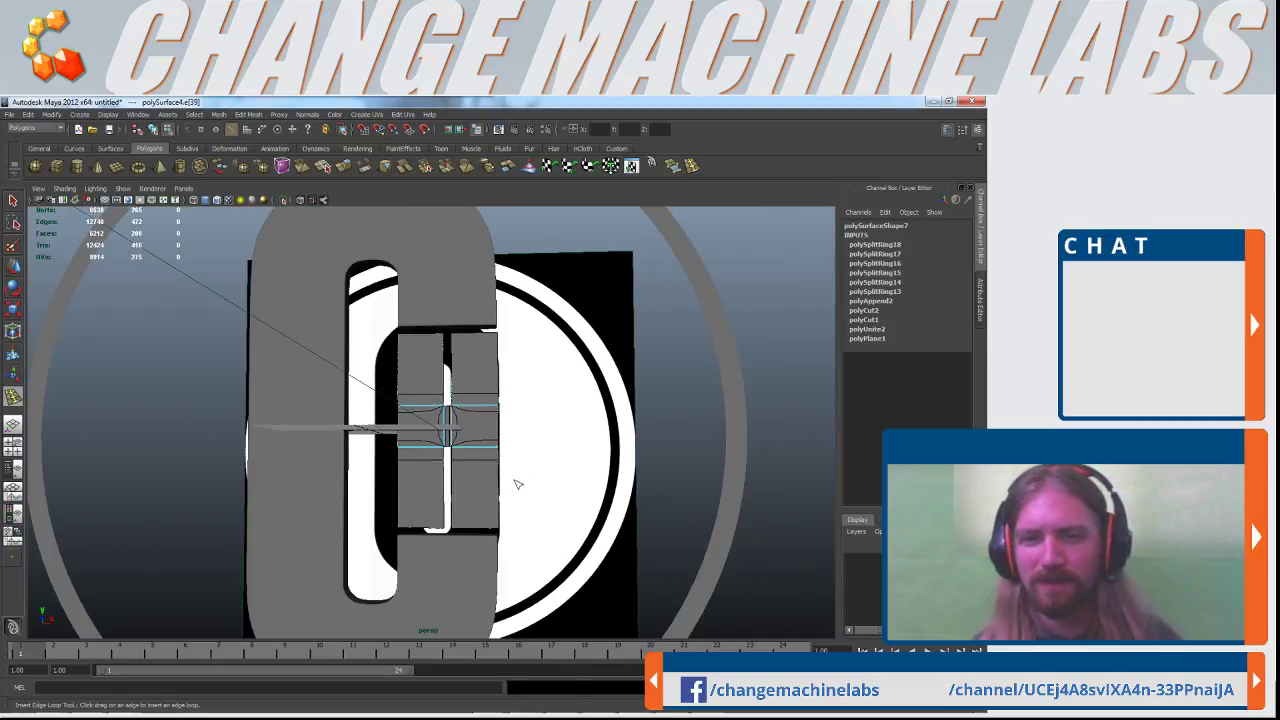
{"action": "scroll", "coordinate": [517, 485], "scroll_direction": "up", "scroll_amount": 4}
{"action": "left_click", "coordinate": [12, 201]}
{"action": "right_click_drag", "start_coordinate": [431, 326], "coordinate": [460, 304]}
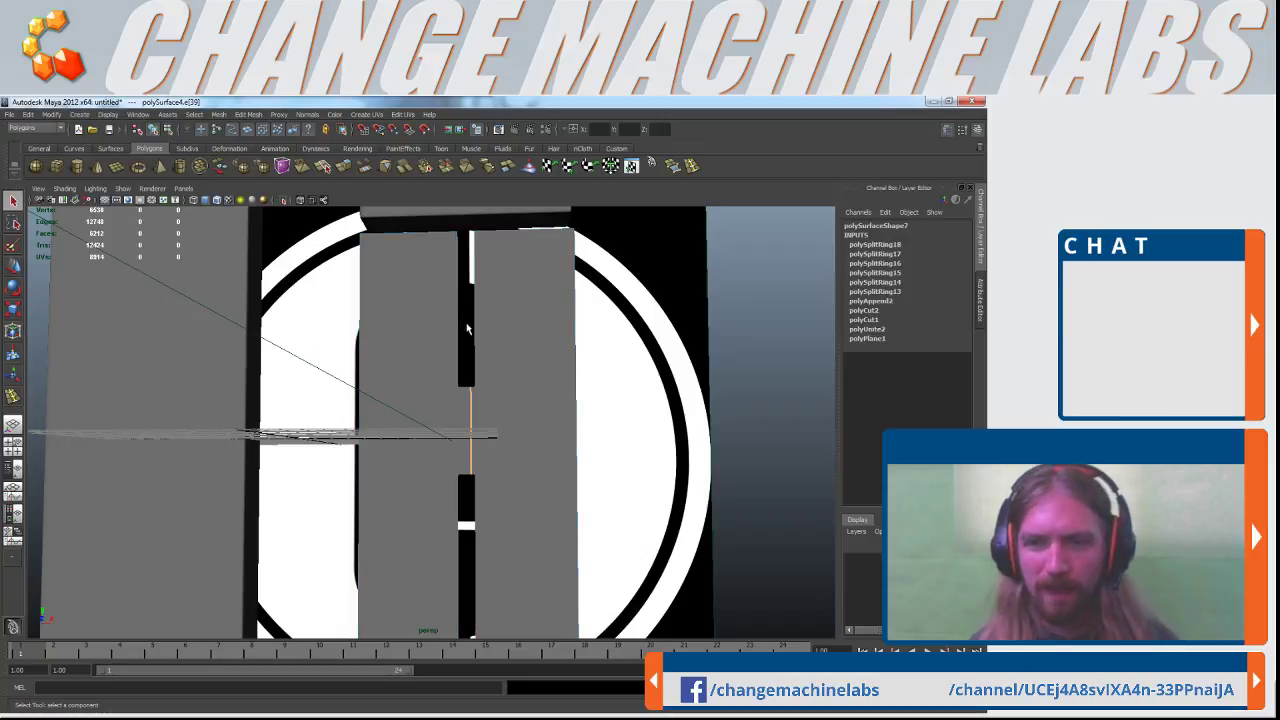
{"action": "left_click", "coordinate": [463, 322]}
Insert supporting edge loops on the H's upper-left arm, close to its outer side, inner side and top edge
{"action": "left_click_drag", "start_coordinate": [534, 383], "coordinate": [580, 369], "text": "alt"}
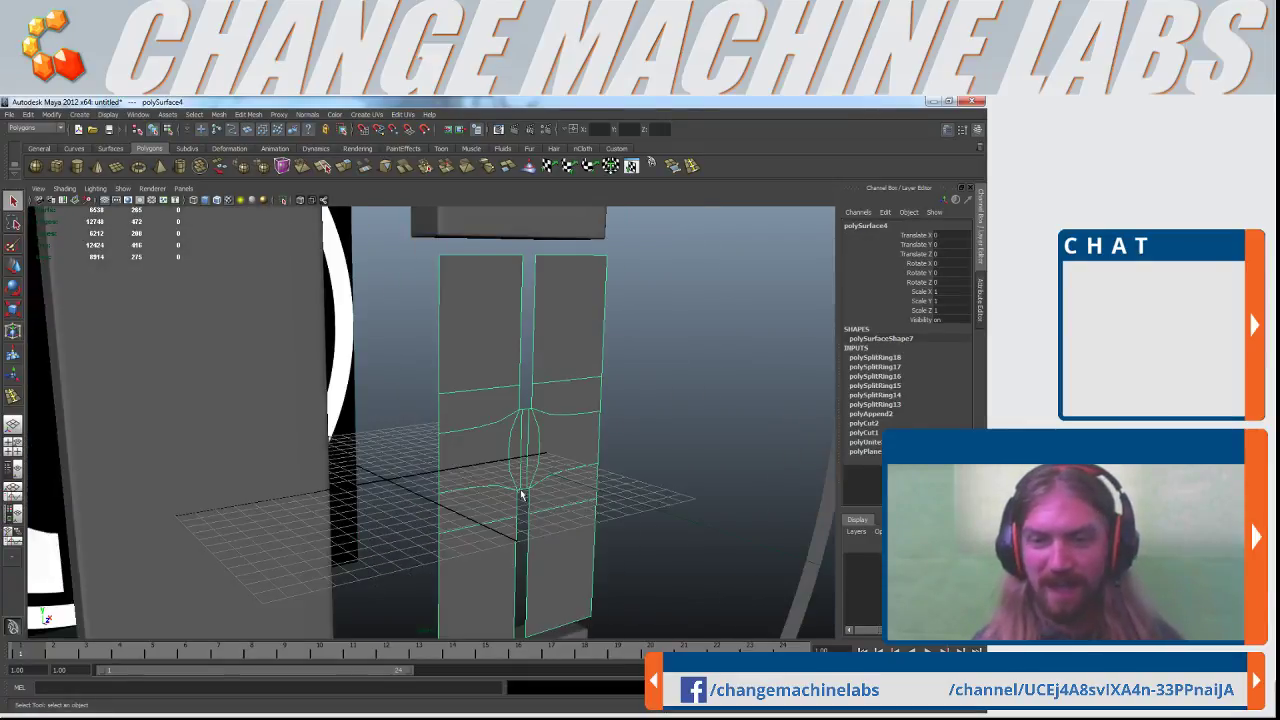
{"action": "left_click_drag", "start_coordinate": [541, 465], "coordinate": [477, 466], "text": "alt"}
{"action": "right_click_drag", "start_coordinate": [477, 466], "coordinate": [440, 288], "text": "alt"}
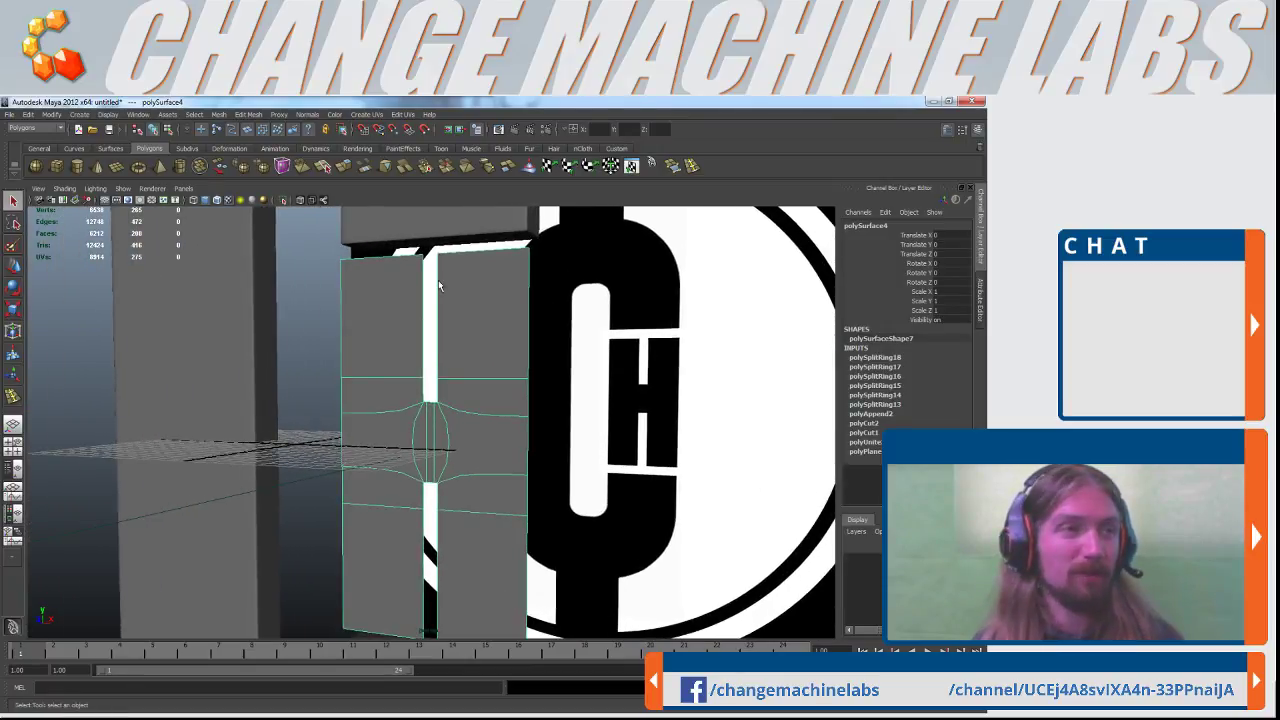
{"action": "middle_click_drag", "start_coordinate": [531, 212], "coordinate": [524, 402], "text": "alt"}
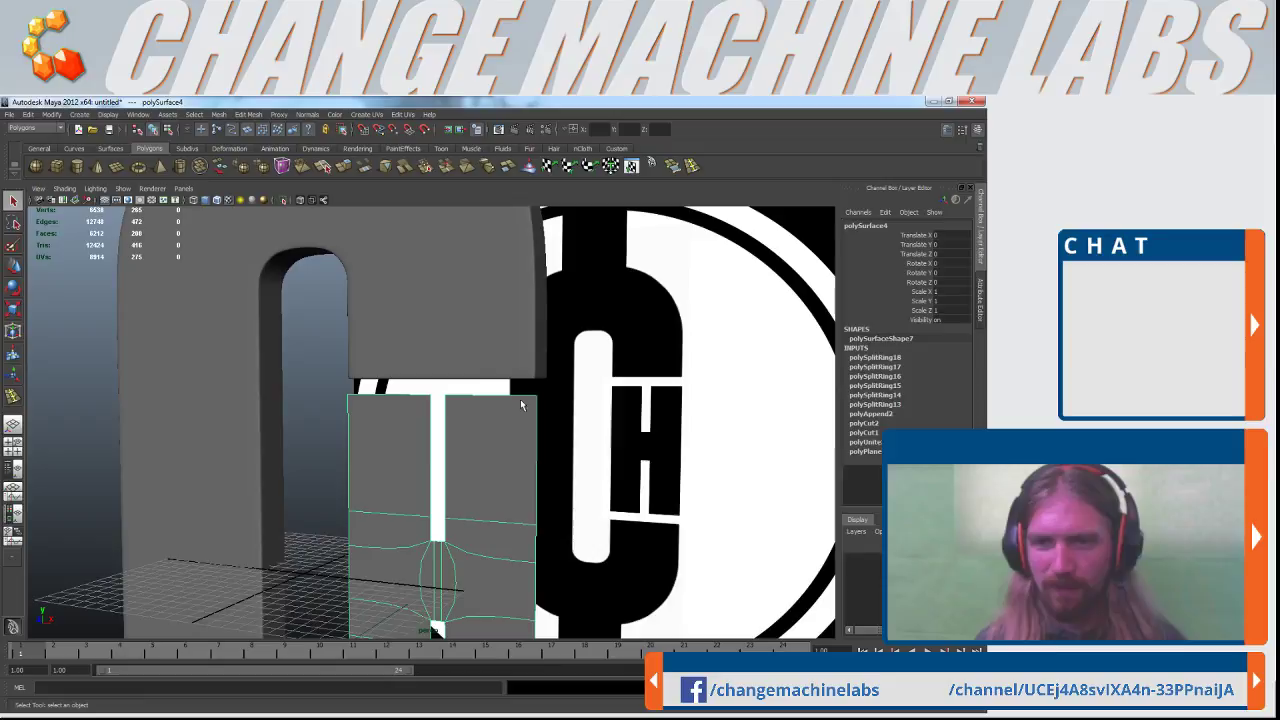
{"action": "scroll", "coordinate": [432, 450], "scroll_direction": "up", "scroll_amount": 3}
{"action": "left_click_drag", "start_coordinate": [508, 456], "coordinate": [588, 458], "text": "alt"}
{"action": "right_click_drag", "start_coordinate": [588, 458], "coordinate": [623, 300], "text": "alt"}
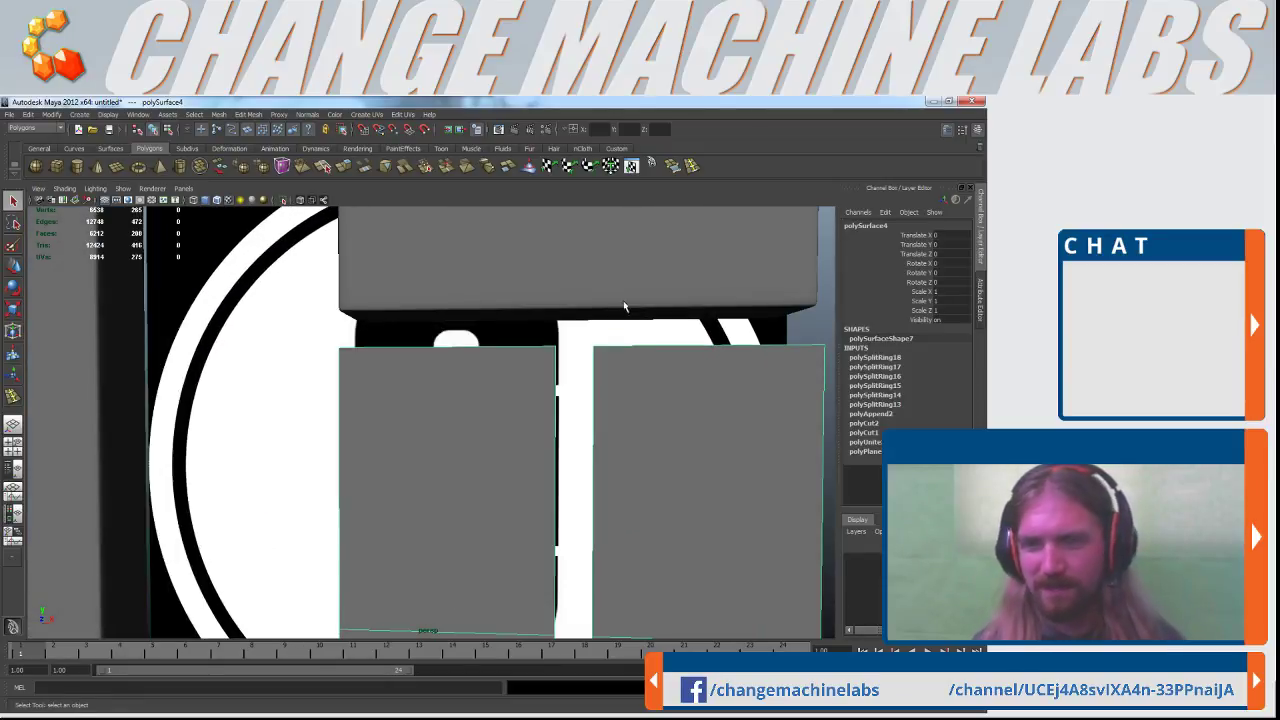
{"action": "left_click", "coordinate": [692, 166]}
{"action": "left_click_drag", "start_coordinate": [352, 352], "coordinate": [351, 354]}
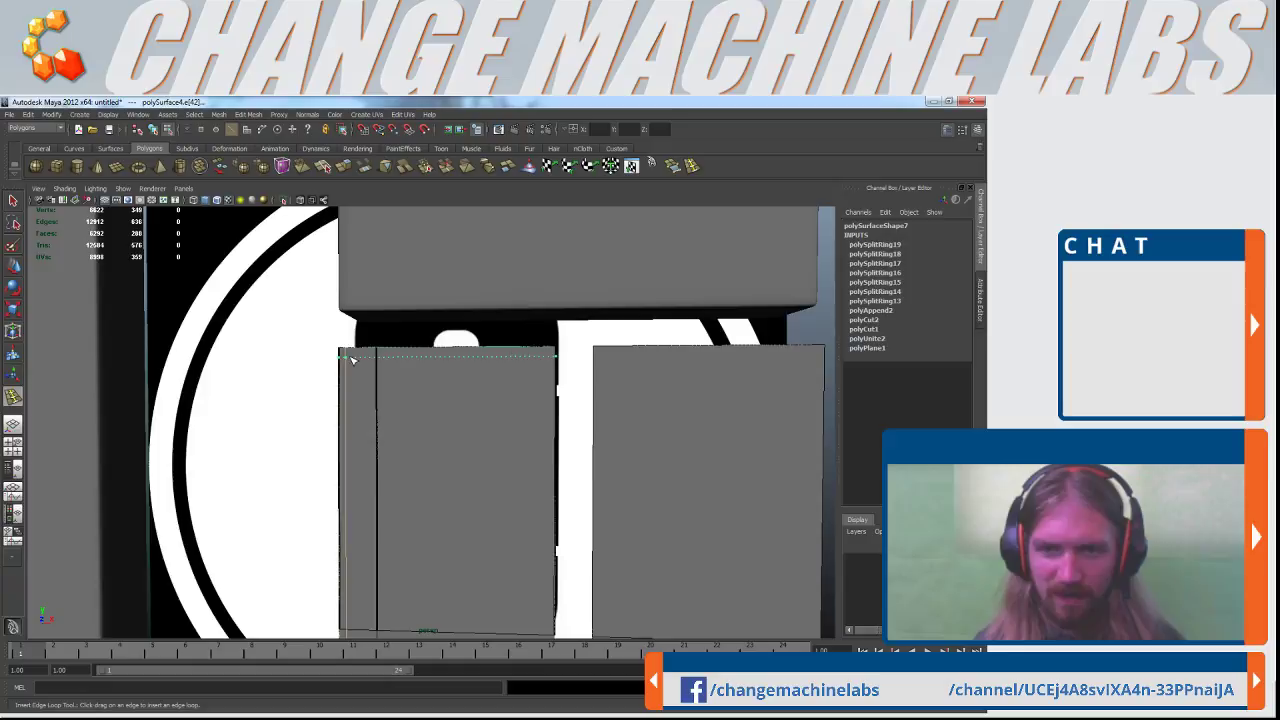
{"action": "left_click", "coordinate": [352, 360]}
{"action": "left_click", "coordinate": [549, 359]}
{"action": "left_click_drag", "start_coordinate": [554, 355], "coordinate": [519, 361]}
Insert supporting edge loops on the H's upper-right arm, close to its inner side, top edge and outer side
{"action": "left_click_drag", "start_coordinate": [538, 425], "coordinate": [444, 437], "text": "alt"}
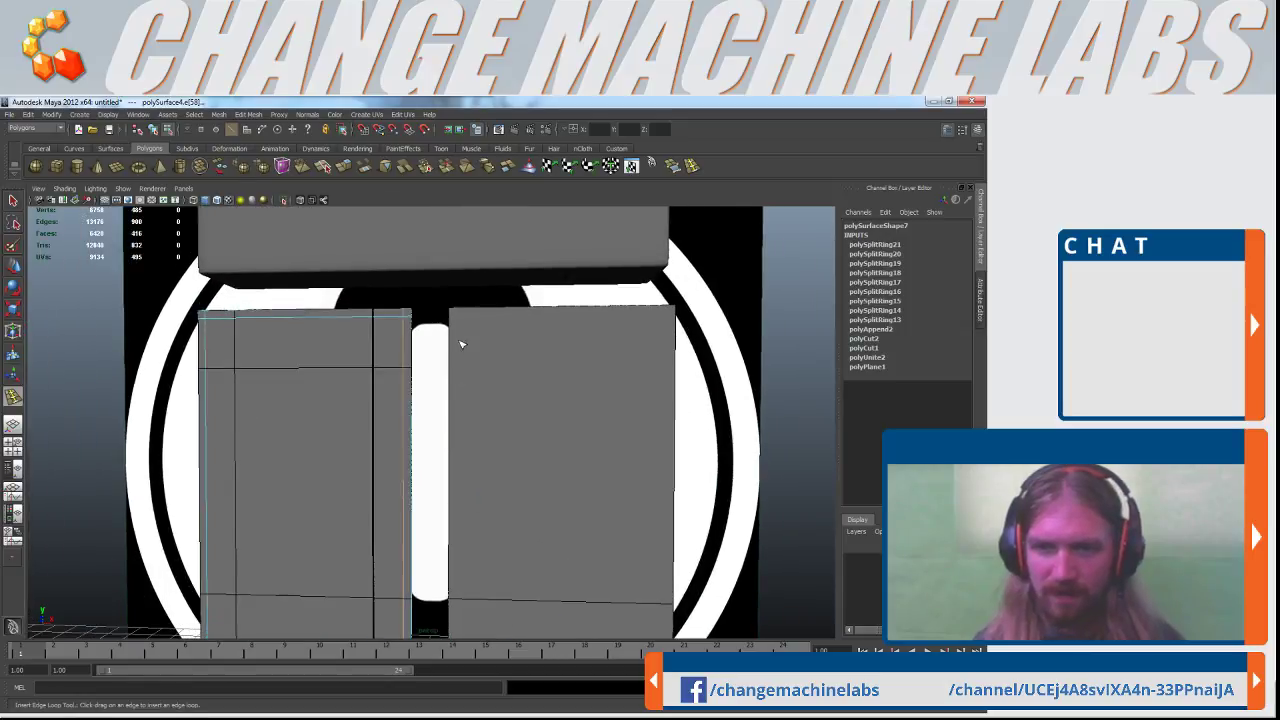
{"action": "left_click", "coordinate": [460, 350]}
{"action": "left_click", "coordinate": [458, 311]}
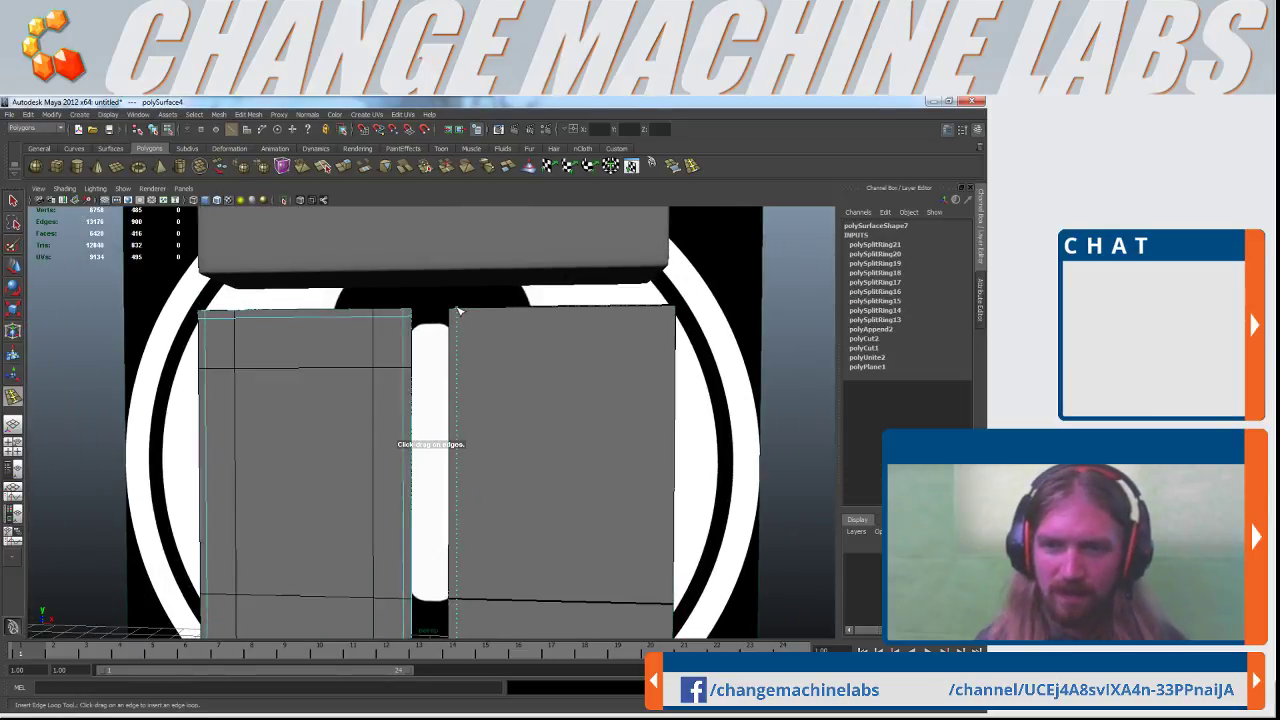
{"action": "left_click", "coordinate": [455, 313]}
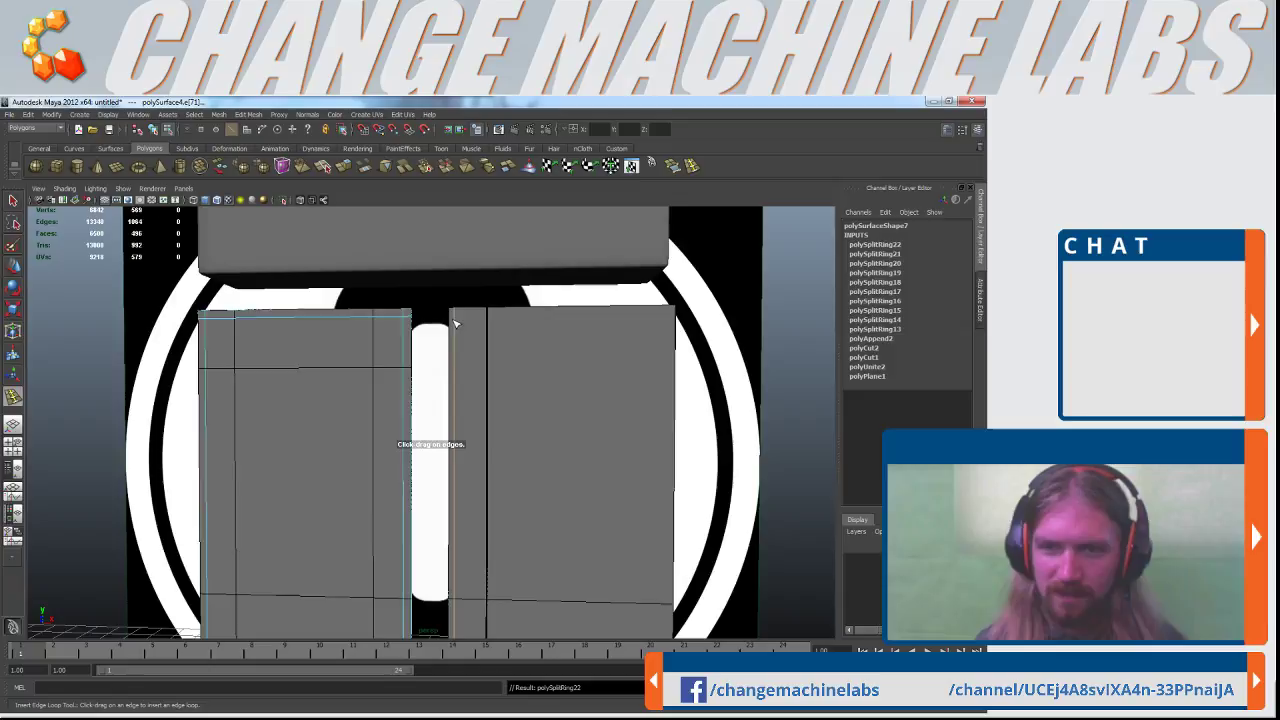
{"action": "left_click", "coordinate": [458, 318]}
{"action": "left_click", "coordinate": [670, 317]}
{"action": "left_click", "coordinate": [673, 315]}
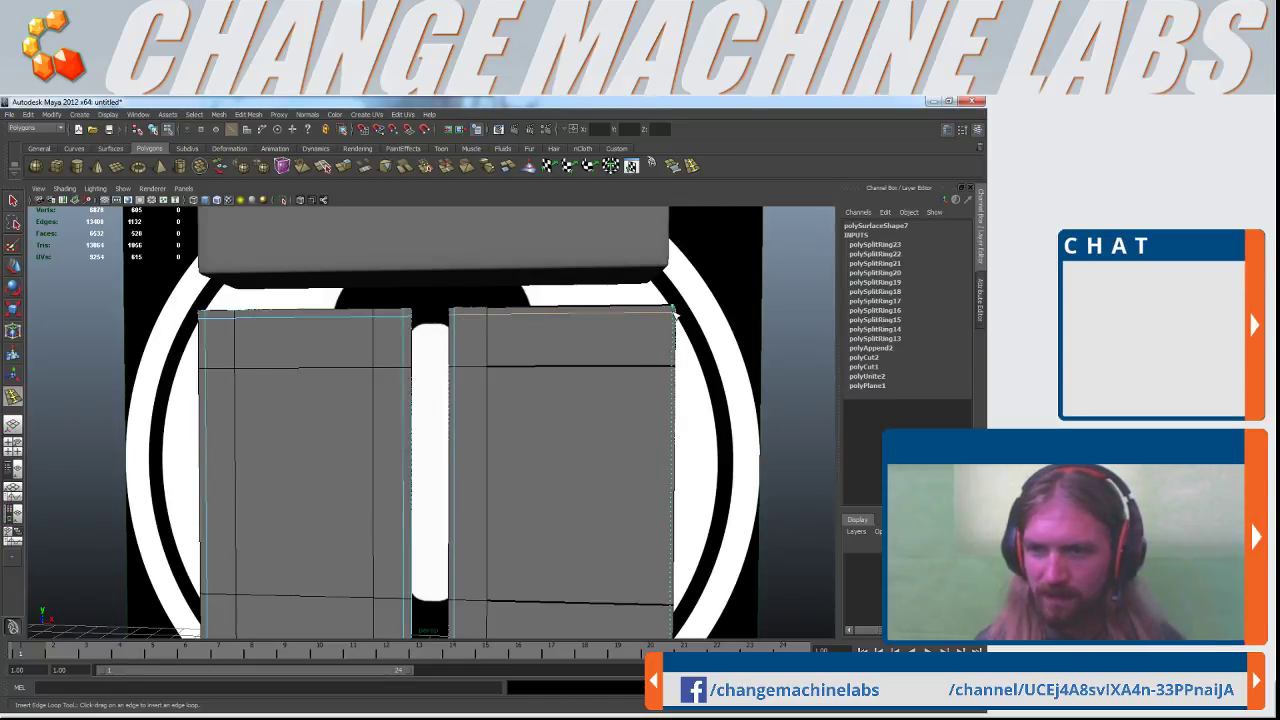
{"action": "left_click", "coordinate": [671, 314]}
Insert horizontal supporting edge loops close to the bottom edges of the H's lower-left and lower-right arms
{"action": "right_click_drag", "start_coordinate": [637, 497], "coordinate": [498, 490], "text": "alt"}
{"action": "middle_click_drag", "start_coordinate": [498, 490], "coordinate": [520, 345], "text": "alt"}
{"action": "right_click_drag", "start_coordinate": [491, 463], "coordinate": [563, 540], "text": "alt"}
{"action": "middle_click_drag", "start_coordinate": [564, 540], "coordinate": [537, 443], "text": "alt"}
{"action": "right_click_drag", "start_coordinate": [537, 443], "coordinate": [504, 408], "text": "alt"}
{"action": "left_click_drag", "start_coordinate": [519, 416], "coordinate": [519, 345]}
{"action": "left_click_drag", "start_coordinate": [580, 414], "coordinate": [579, 345]}
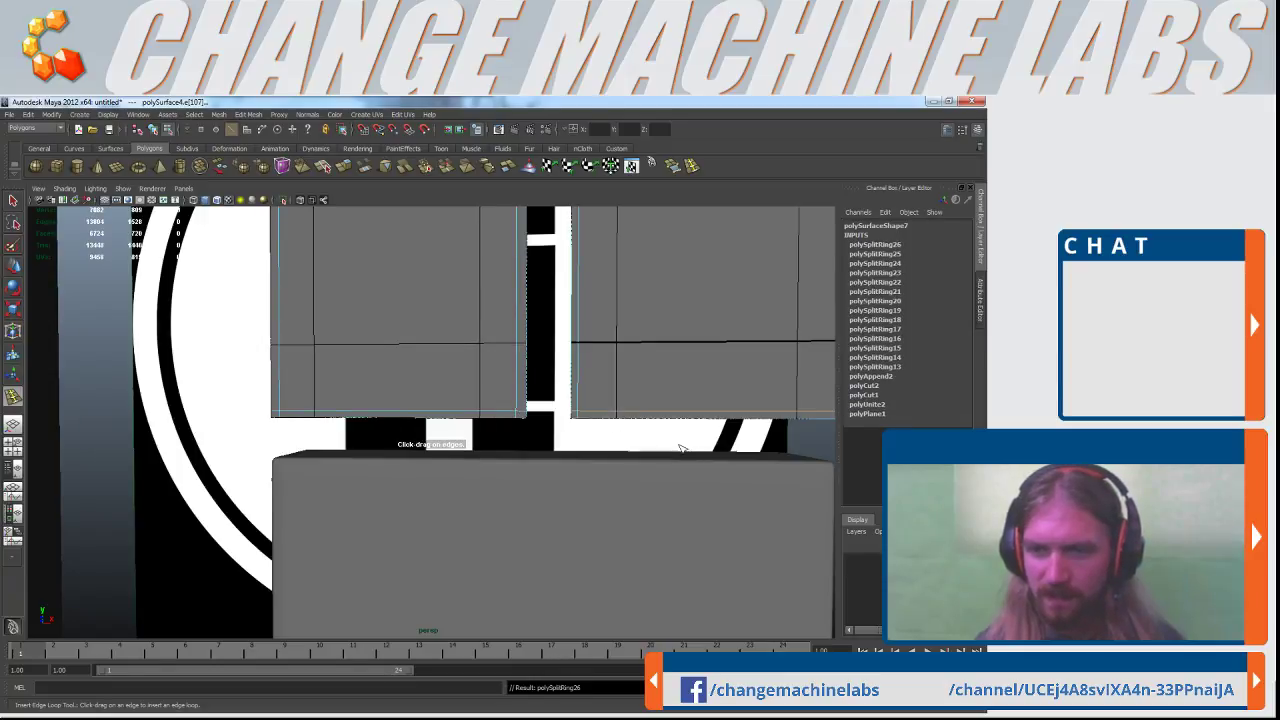
Return the H to object mode, delete its construction history and freeze its transformations
{"action": "right_click_drag", "start_coordinate": [683, 446], "coordinate": [531, 346], "text": "alt"}
{"action": "middle_click_drag", "start_coordinate": [531, 346], "coordinate": [489, 497], "text": "alt"}
{"action": "left_click", "coordinate": [12, 203]}
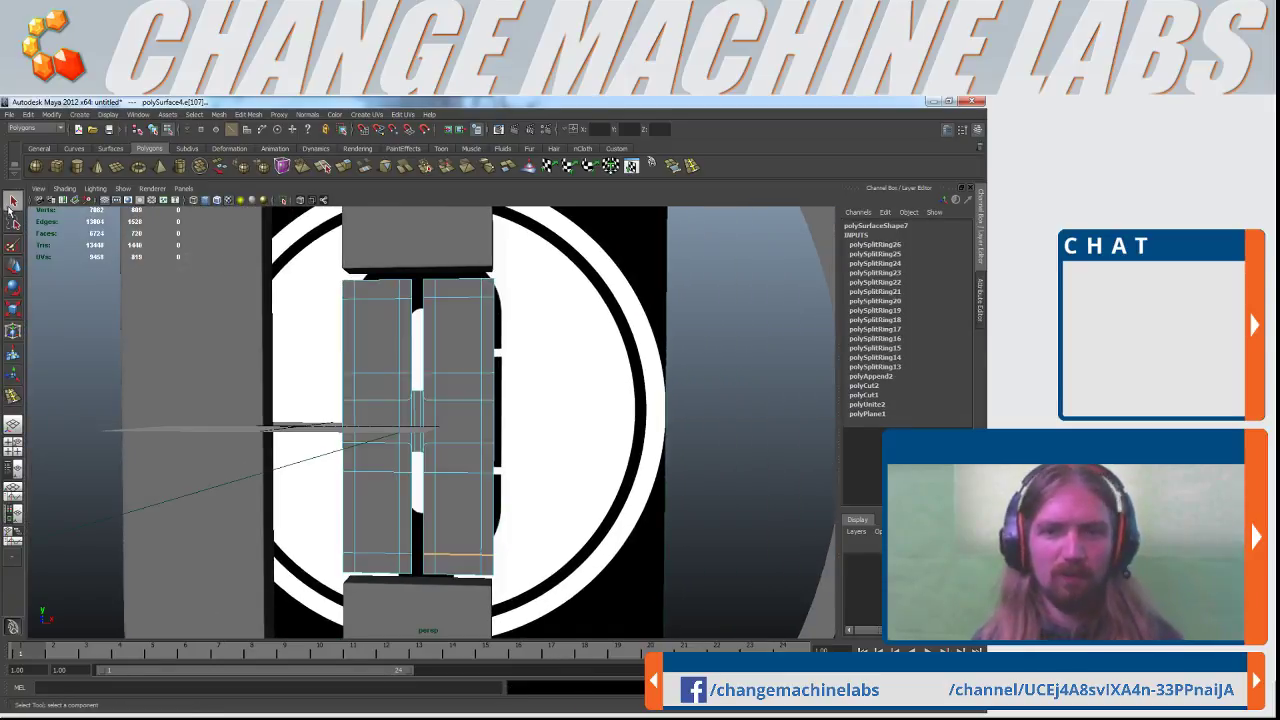
{"action": "right_click_drag", "start_coordinate": [391, 340], "coordinate": [446, 325]}
{"action": "left_click", "coordinate": [318, 325]}
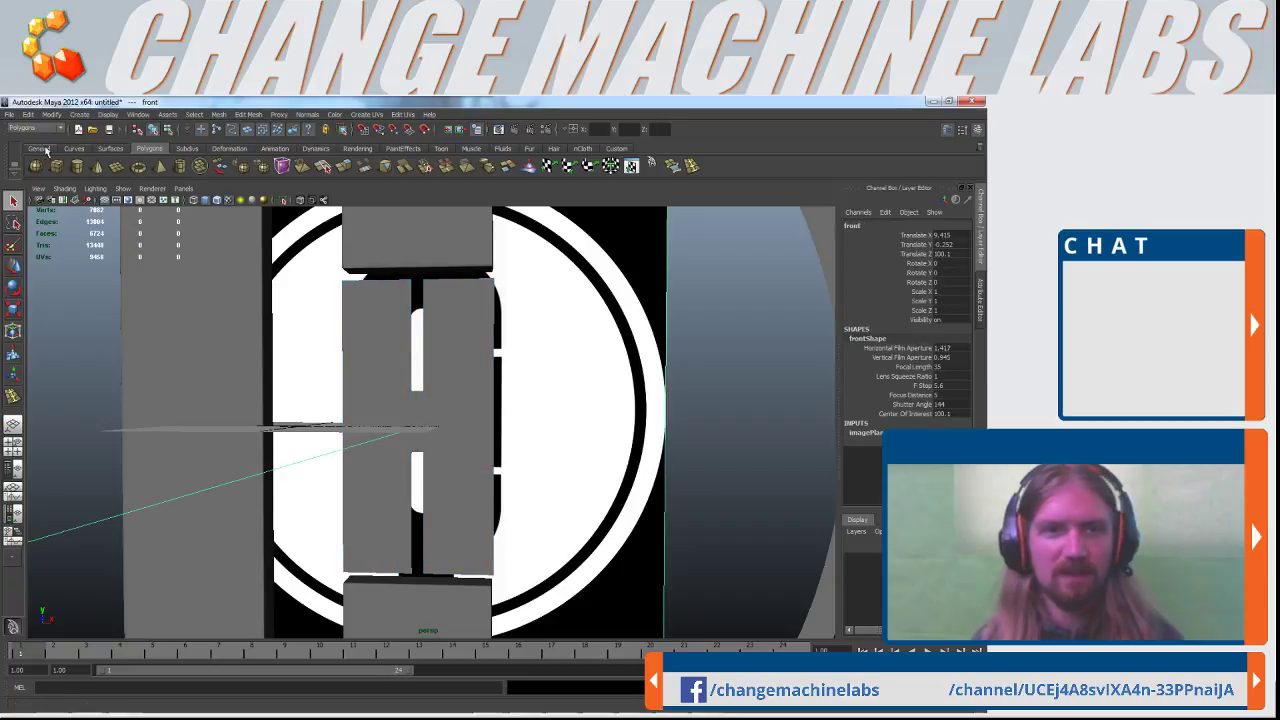
{"action": "left_click", "coordinate": [425, 345]}
{"action": "left_click_drag", "start_coordinate": [425, 345], "coordinate": [372, 355], "text": "alt"}
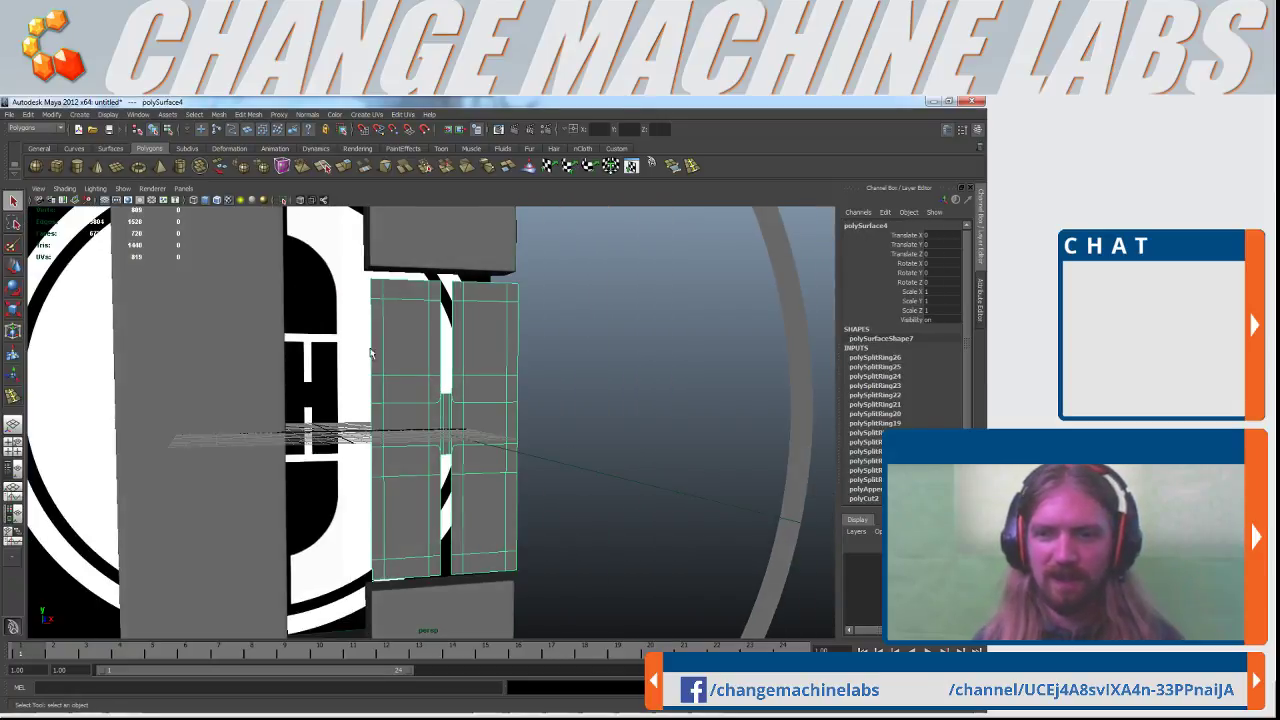
{"action": "left_click", "coordinate": [27, 114]}
{"action": "mouse_move", "coordinate": [116, 237]}
{"action": "left_click", "coordinate": [167, 242]}
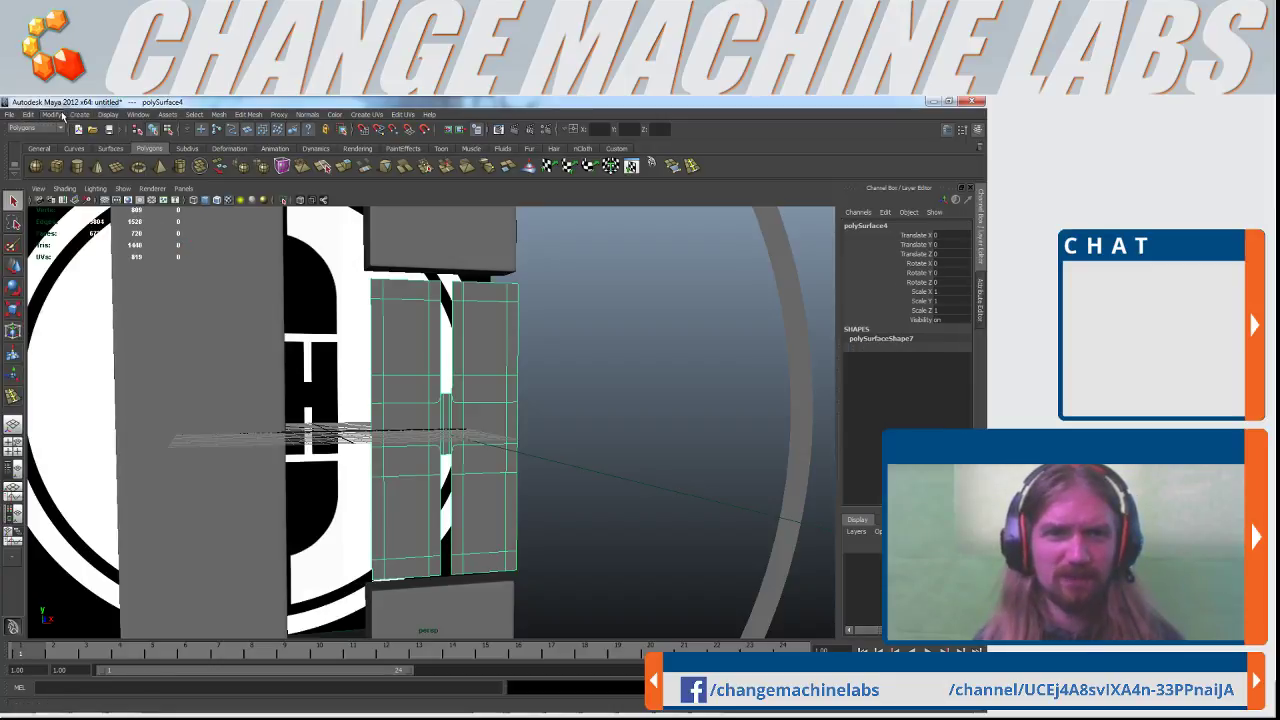
{"action": "left_click", "coordinate": [55, 115]}
{"action": "left_click", "coordinate": [95, 156]}
{"action": "left_click", "coordinate": [688, 470]}
Select the H's entire outer border edge loop and display the mesh unsmoothed
{"action": "right_click_drag", "start_coordinate": [691, 474], "coordinate": [479, 458], "text": "alt"}
{"action": "left_click", "coordinate": [457, 431]}
{"action": "key", "text": "f"}
{"action": "right_click", "coordinate": [396, 306]}
{"action": "left_click", "coordinate": [396, 279]}
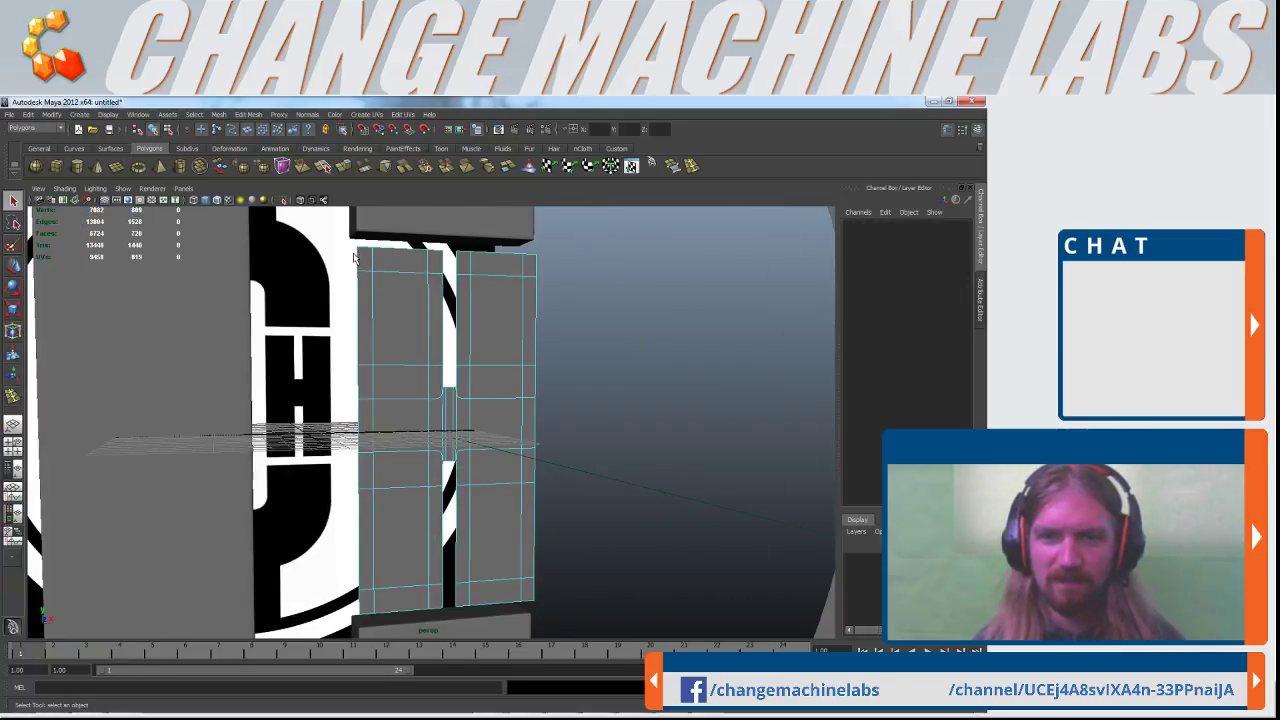
{"action": "double_click", "coordinate": [358, 258]}
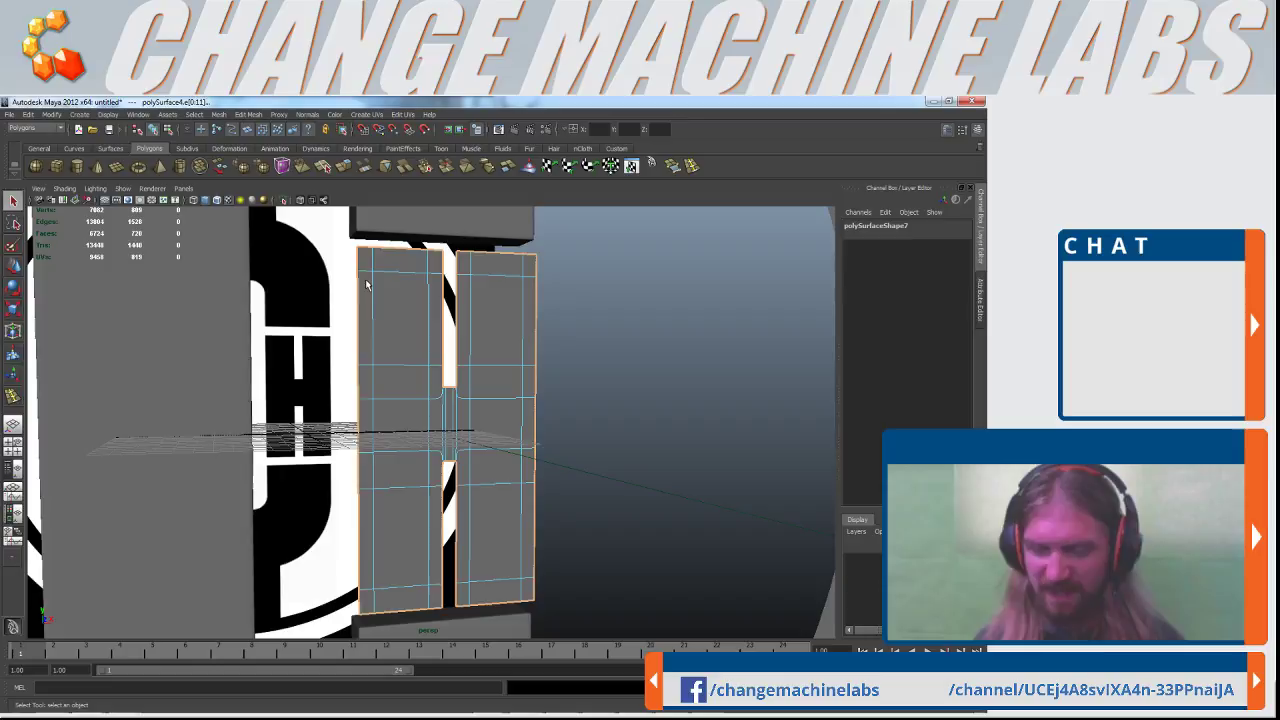
{"action": "key", "text": "1"}
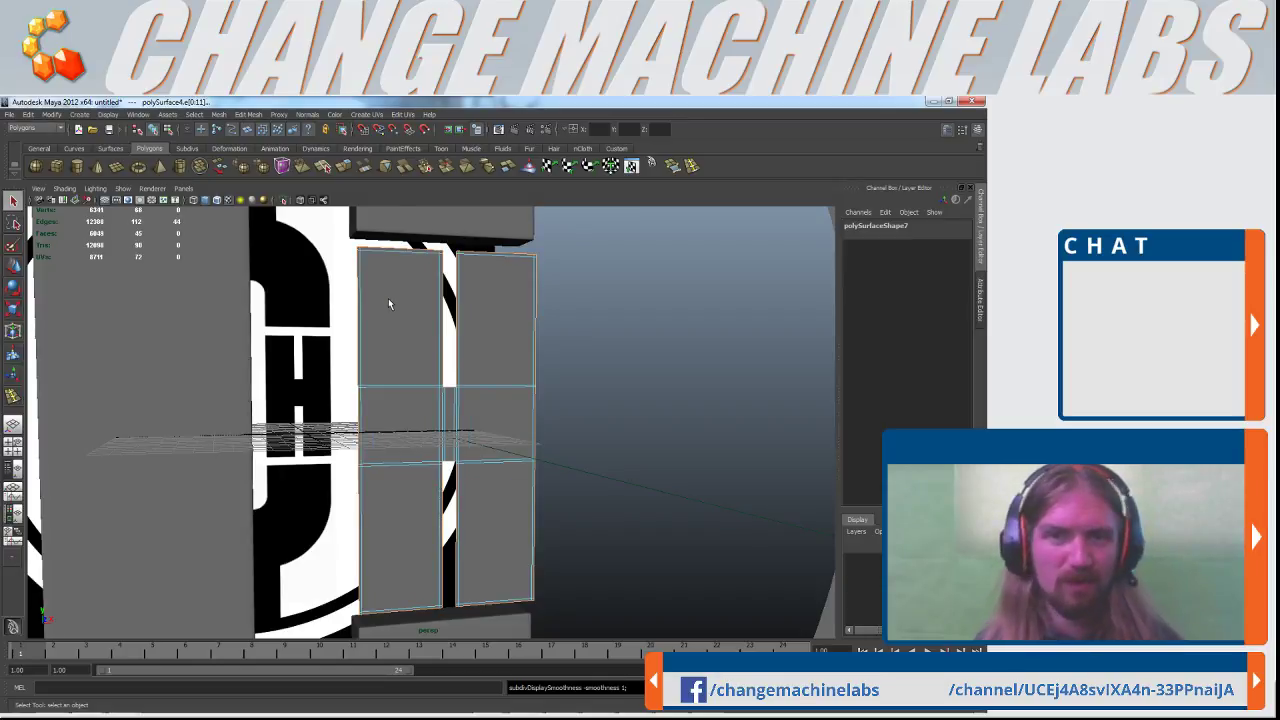
Extrude the H's border edges and move them a short distance of about 0.12 units backward in Z
{"action": "right_click_drag", "start_coordinate": [389, 303], "coordinate": [430, 300], "text": "alt"}
{"action": "left_click", "coordinate": [345, 168]}
{"action": "left_click_drag", "start_coordinate": [391, 420], "coordinate": [480, 490], "text": "alt"}
{"action": "right_click_drag", "start_coordinate": [480, 490], "coordinate": [487, 490], "text": "alt"}
{"action": "left_click_drag", "start_coordinate": [487, 490], "coordinate": [514, 523], "text": "alt"}
{"action": "key", "text": "w"}
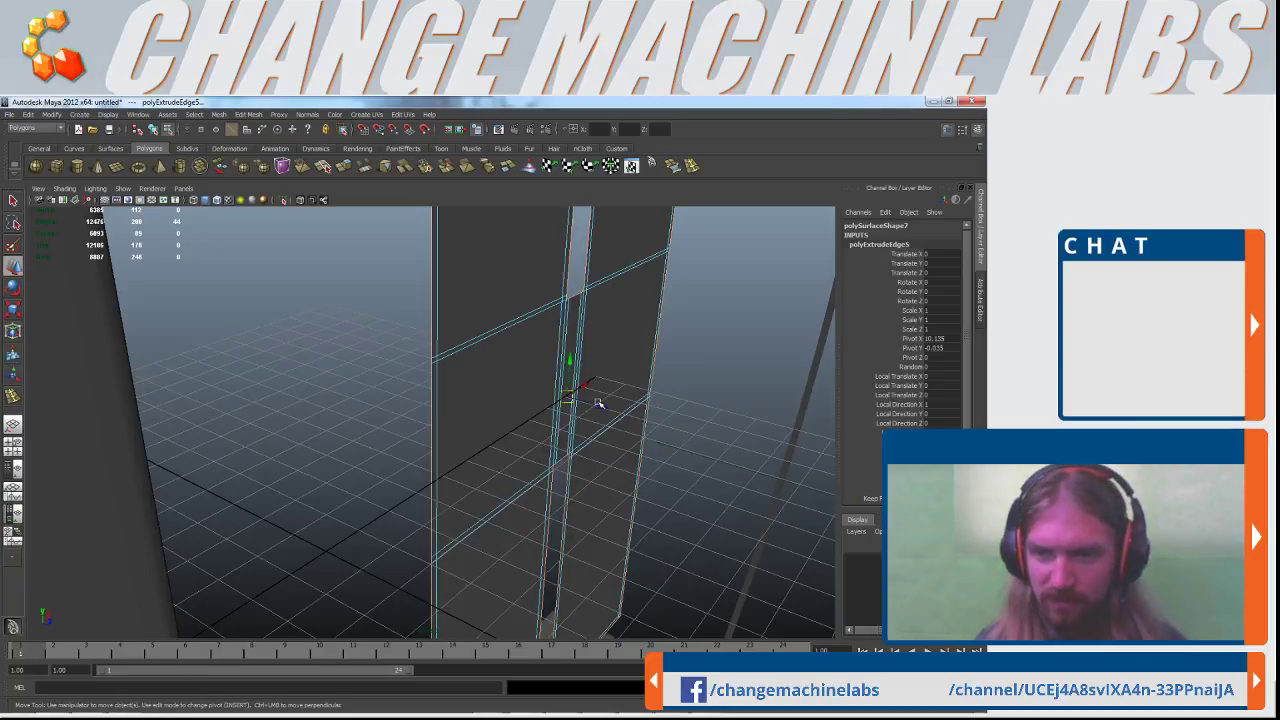
{"action": "left_click_drag", "start_coordinate": [610, 408], "coordinate": [605, 410]}
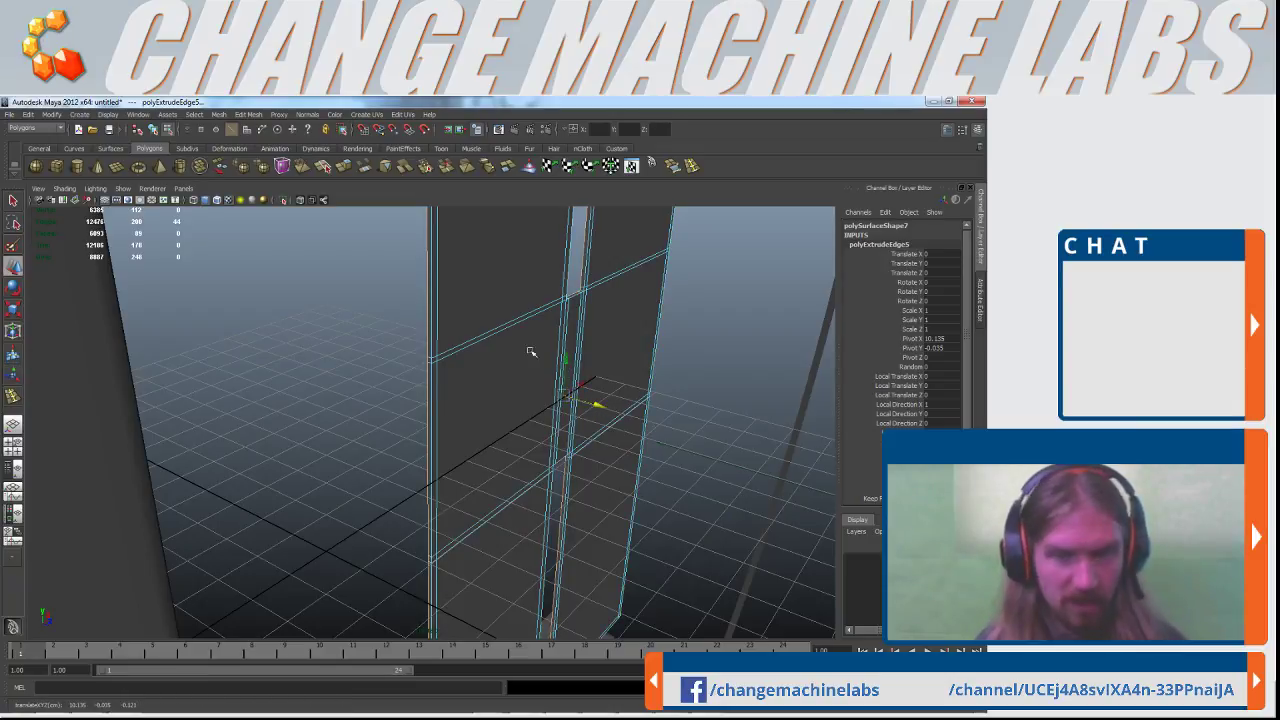
Extrude the H's border edges back to about -1.4 in Z for its thickness, plus one short supporting extrusion behind that
{"action": "left_click", "coordinate": [343, 167]}
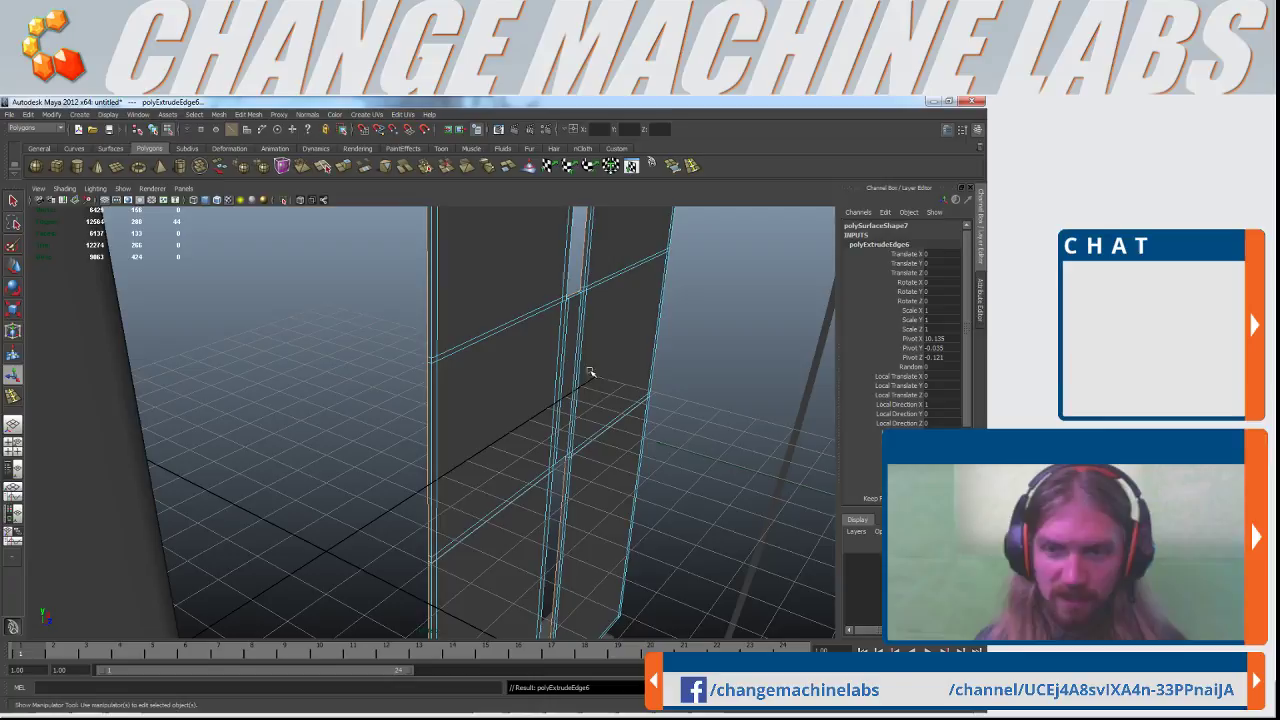
{"action": "key", "text": "w"}
{"action": "left_click_drag", "start_coordinate": [600, 407], "coordinate": [557, 396]}
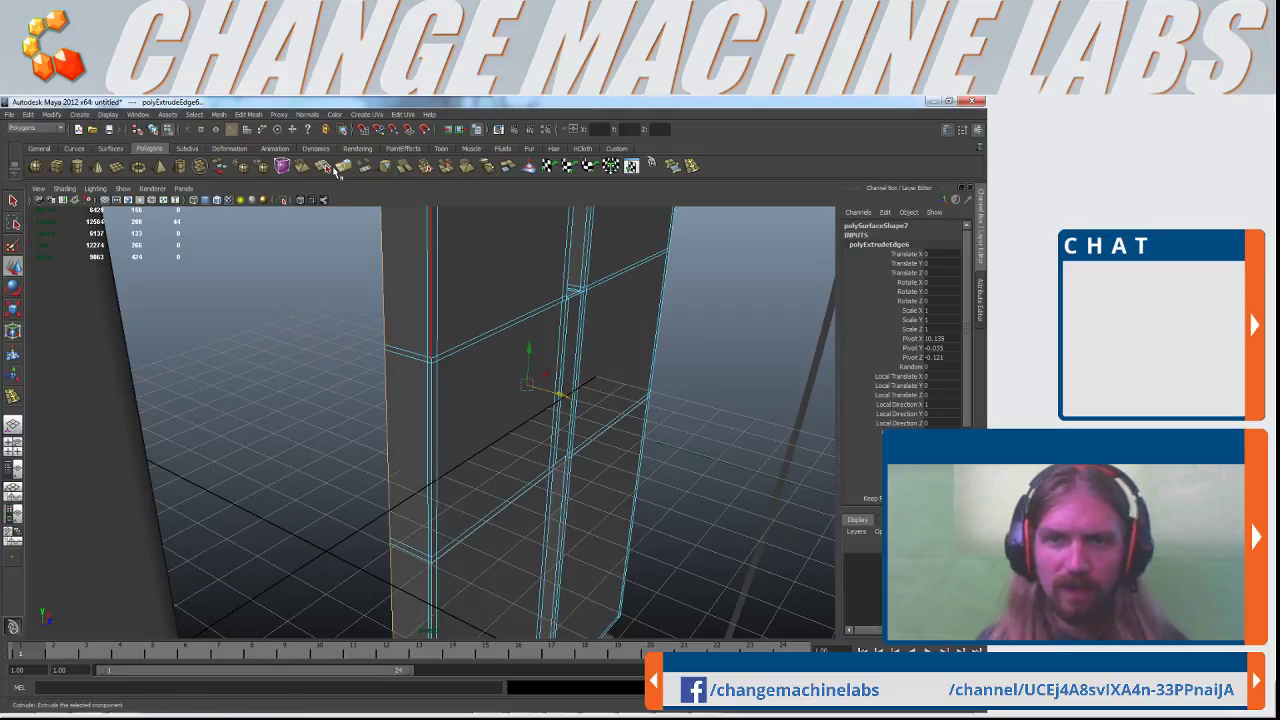
{"action": "key", "text": "g"}
{"action": "key", "text": "w"}
{"action": "left_click_drag", "start_coordinate": [563, 397], "coordinate": [560, 396]}
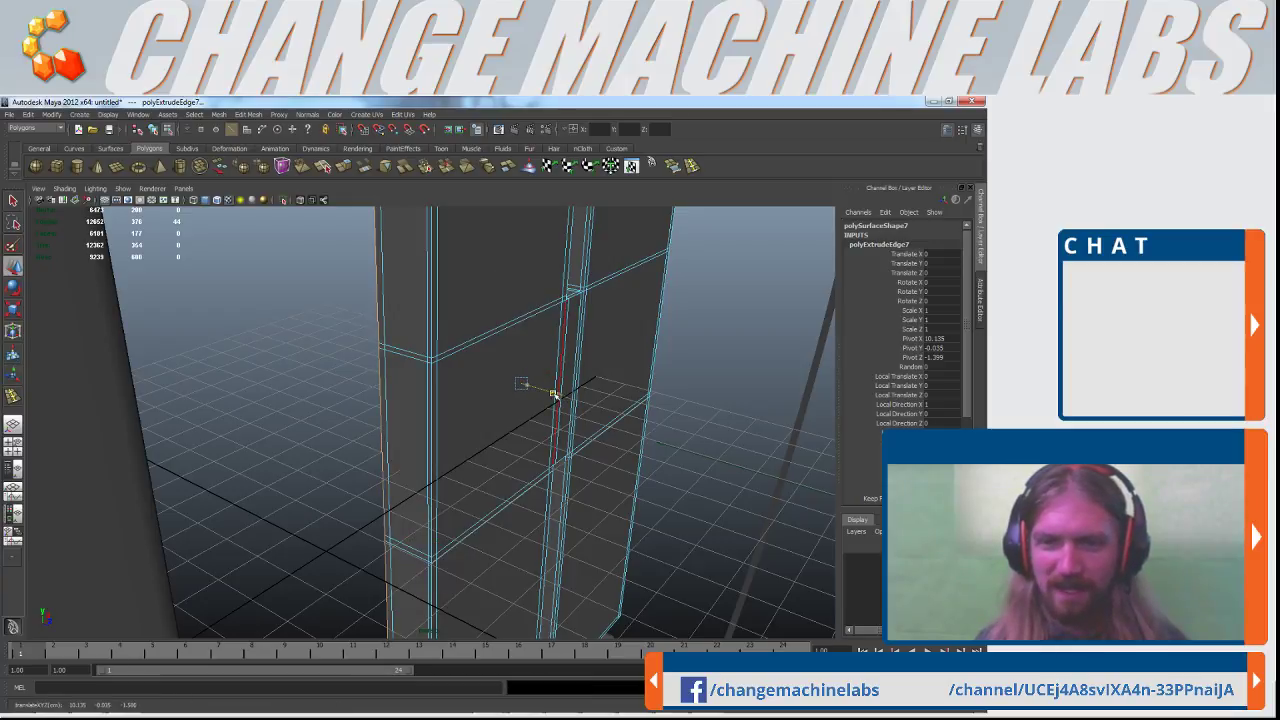
Return the H to object mode and move it along Z to -1.327
{"action": "right_click", "coordinate": [410, 316]}
{"action": "right_click_drag", "start_coordinate": [419, 316], "coordinate": [450, 303]}
{"action": "left_click", "coordinate": [729, 320]}
{"action": "key", "text": "f"}
{"action": "left_click_drag", "start_coordinate": [554, 397], "coordinate": [366, 406], "text": "alt"}
{"action": "scroll", "coordinate": [366, 406], "scroll_direction": "up", "scroll_amount": 5}
{"action": "left_click", "coordinate": [432, 355]}
{"action": "left_click_drag", "start_coordinate": [300, 368], "coordinate": [446, 388], "text": "alt"}
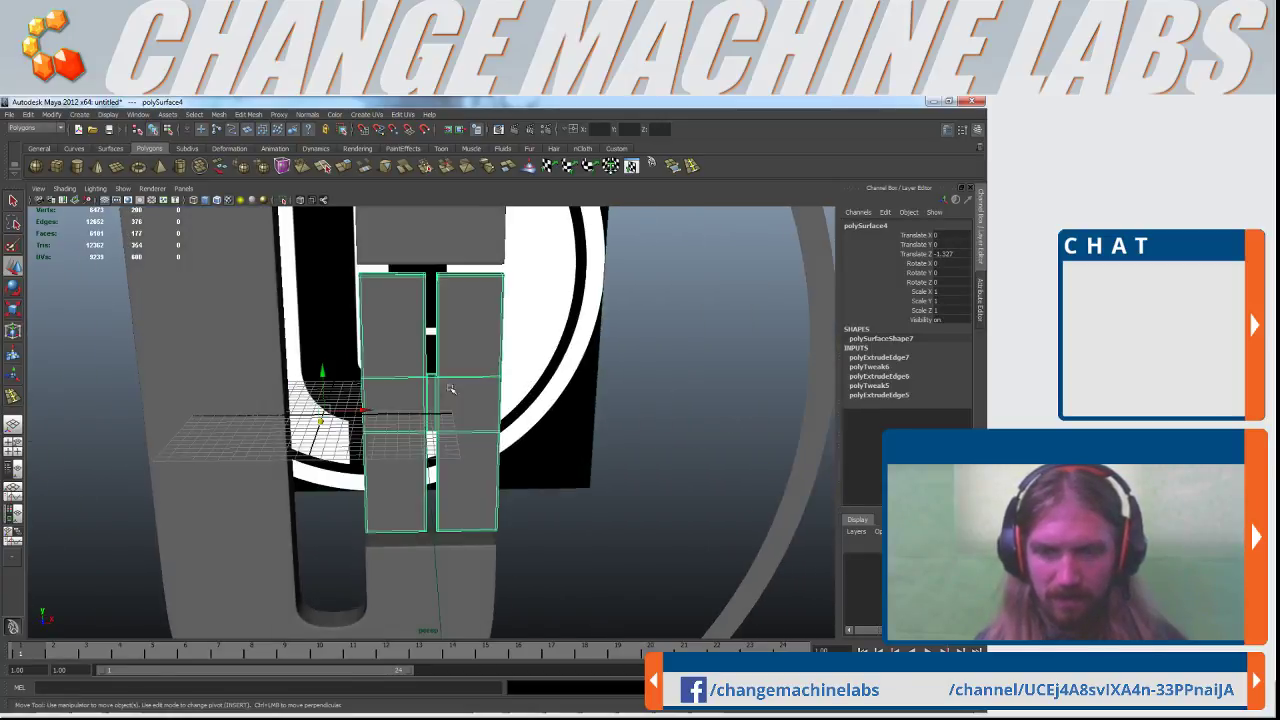
Examine the thickened H's sides and front against the C and the reference image
{"action": "left_click", "coordinate": [642, 500]}
{"action": "scroll", "coordinate": [630, 501], "scroll_direction": "down", "scroll_amount": 5}
{"action": "left_click_drag", "start_coordinate": [484, 481], "coordinate": [561, 467], "text": "alt"}
{"action": "scroll", "coordinate": [424, 459], "scroll_direction": "up", "scroll_amount": 9}
{"action": "left_click", "coordinate": [378, 315]}
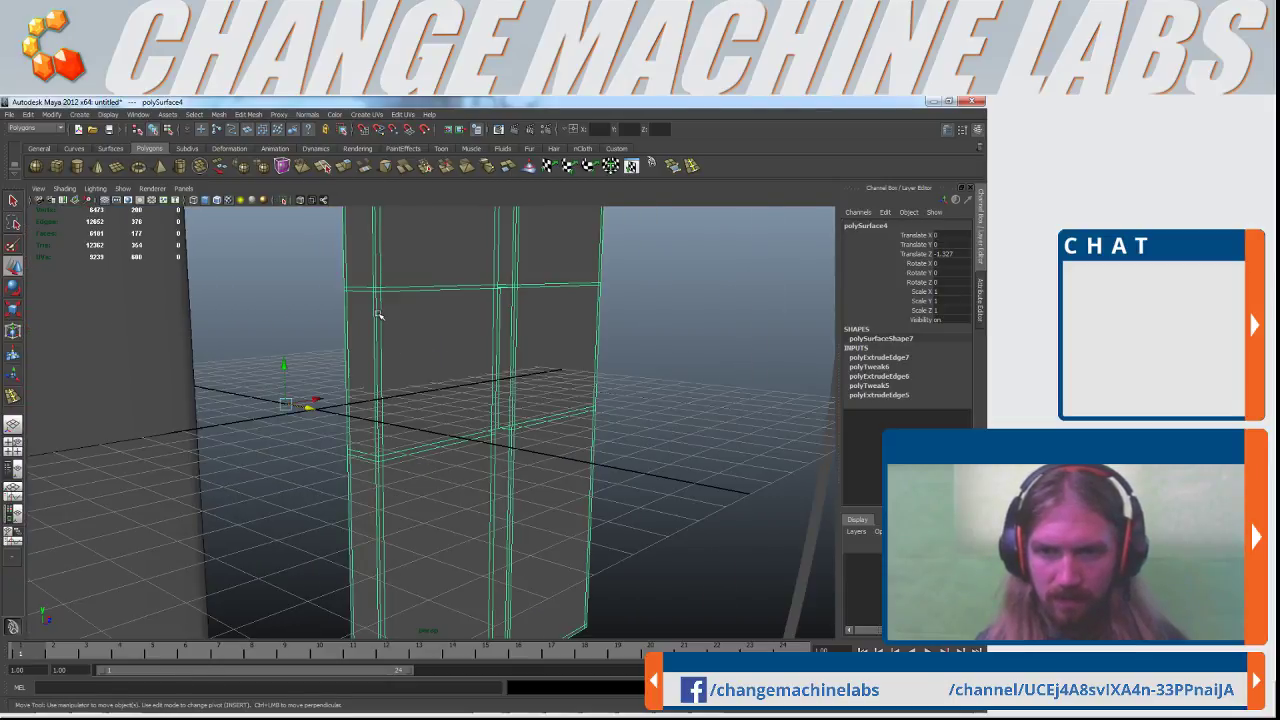
{"action": "scroll", "coordinate": [571, 386], "scroll_direction": "down", "scroll_amount": 5}
{"action": "left_click", "coordinate": [577, 397]}
{"action": "left_click_drag", "start_coordinate": [577, 397], "coordinate": [448, 405], "text": "alt"}
{"action": "scroll", "coordinate": [490, 408], "scroll_direction": "up", "scroll_amount": 5}
{"action": "scroll", "coordinate": [486, 420], "scroll_direction": "up", "scroll_amount": 2}
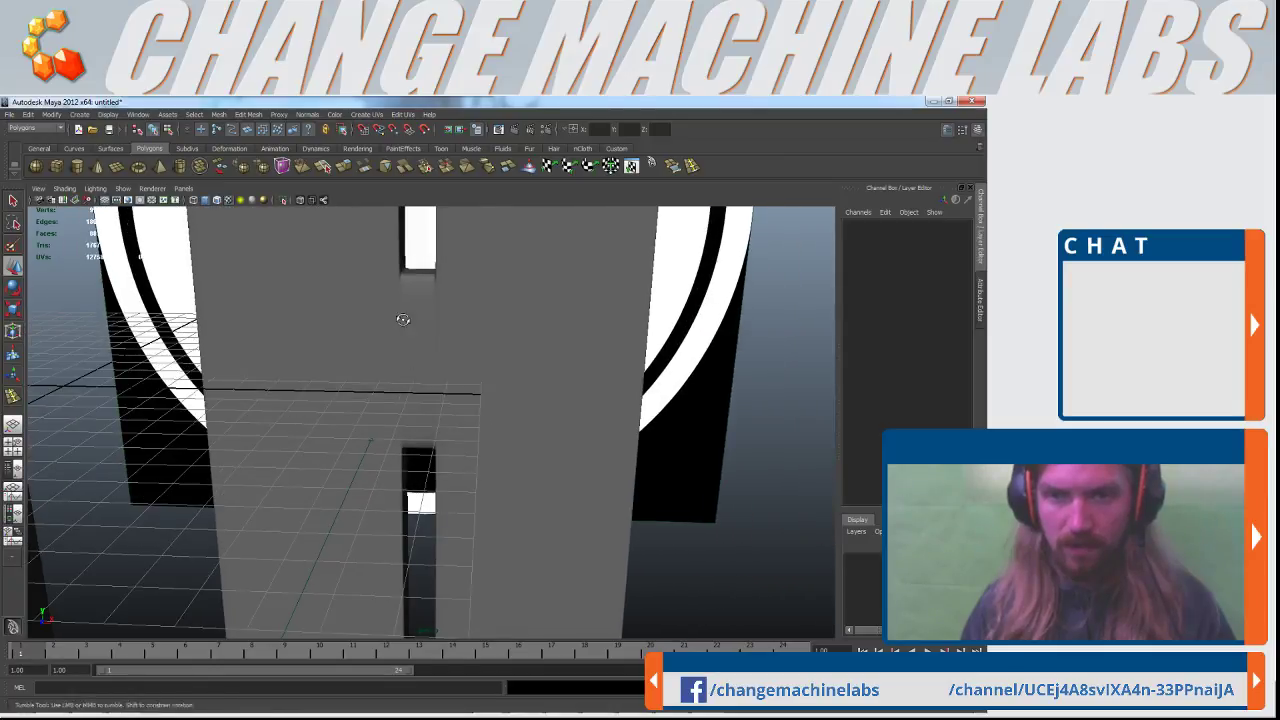
Compare the crossbar corners at the H's upper slot in unsmoothed and smooth display
{"action": "scroll", "coordinate": [403, 320], "scroll_direction": "up", "scroll_amount": 2}
{"action": "left_click", "coordinate": [403, 320]}
{"action": "key", "text": "1"}
{"action": "scroll", "coordinate": [405, 320], "scroll_direction": "up", "scroll_amount": 2}
{"action": "middle_click_drag", "start_coordinate": [408, 320], "coordinate": [411, 376], "text": "alt"}
{"action": "left_click_drag", "start_coordinate": [411, 376], "coordinate": [295, 381], "text": "alt"}
{"action": "right_click_drag", "start_coordinate": [295, 381], "coordinate": [357, 441], "text": "alt"}
{"action": "key", "text": "3"}
{"action": "key", "text": "1"}
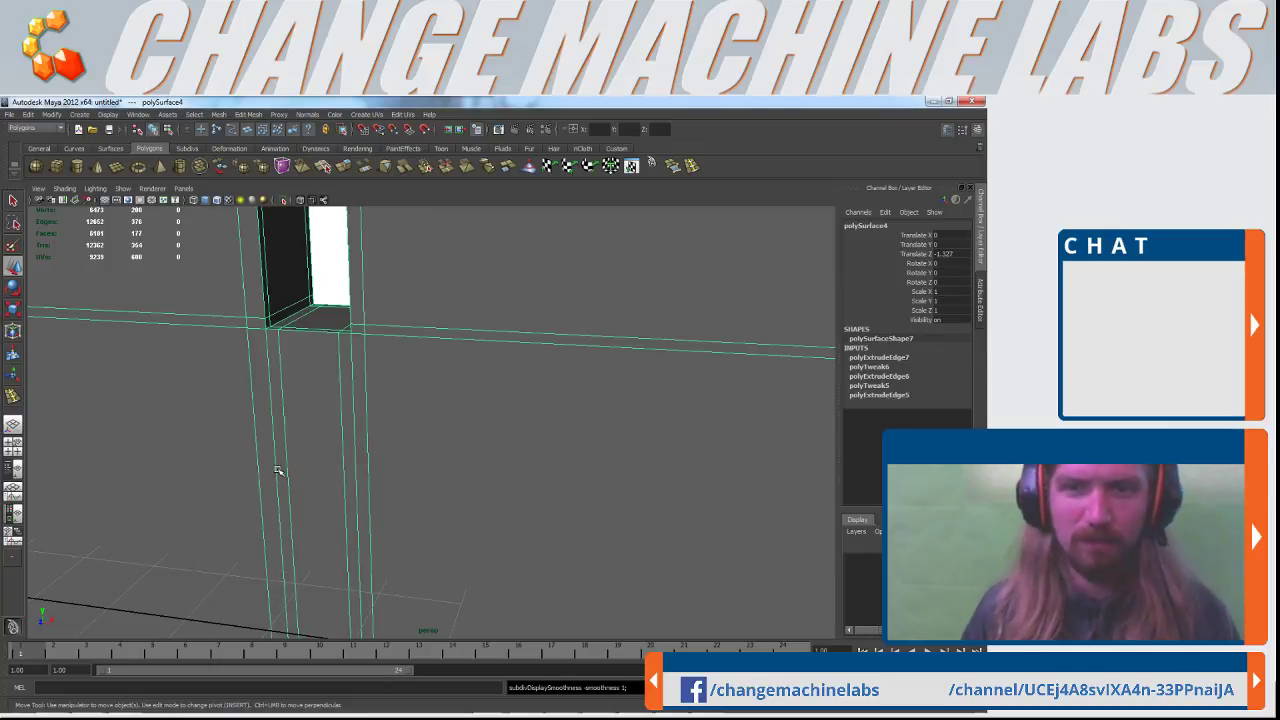
Insert edge loops across the crossbar just below the upper slot and above the lower slot, and return the H to object mode smoothed
{"action": "key", "text": "y"}
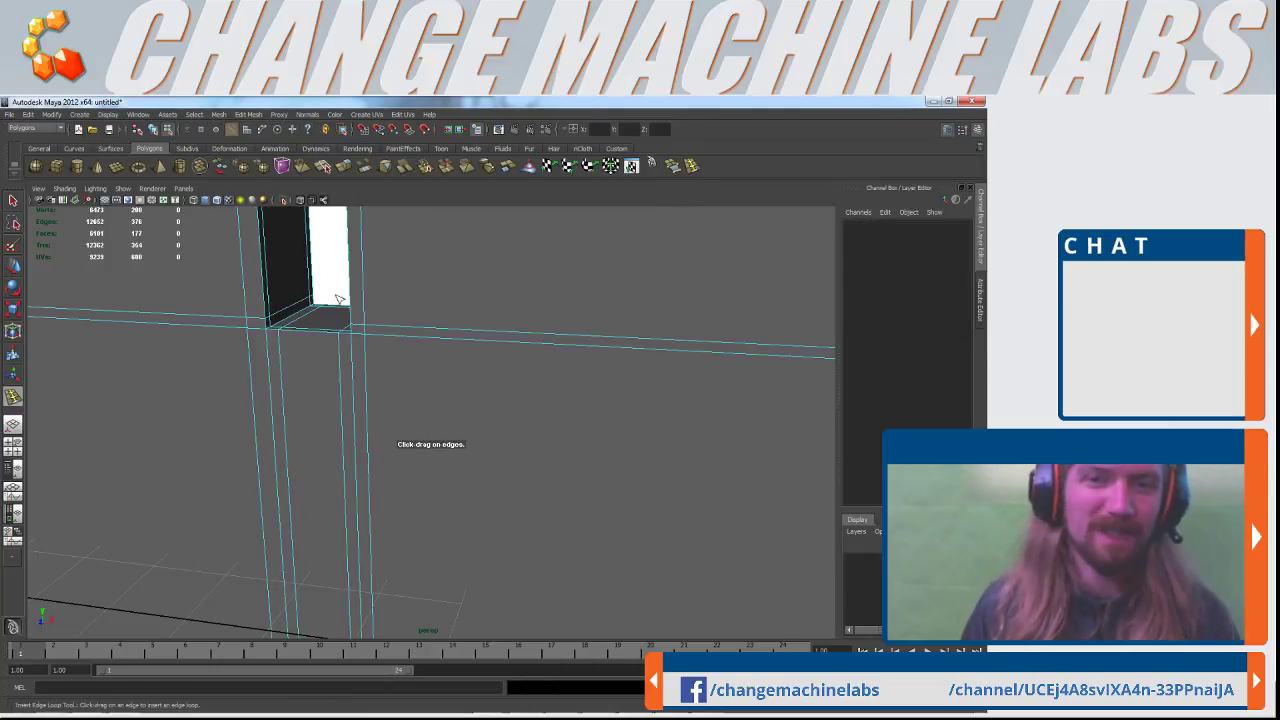
{"action": "left_click", "coordinate": [279, 342]}
{"action": "left_click_drag", "start_coordinate": [371, 429], "coordinate": [488, 573], "text": "alt"}
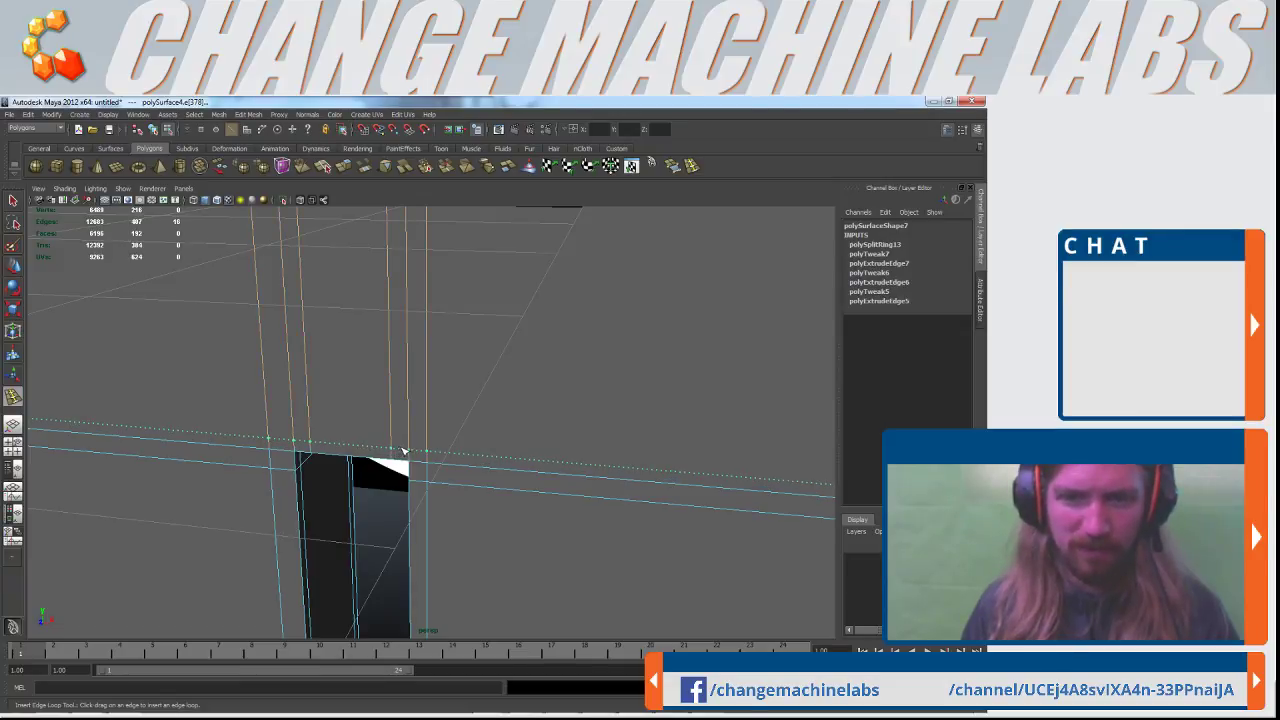
{"action": "left_click", "coordinate": [401, 451]}
{"action": "key", "text": "3"}
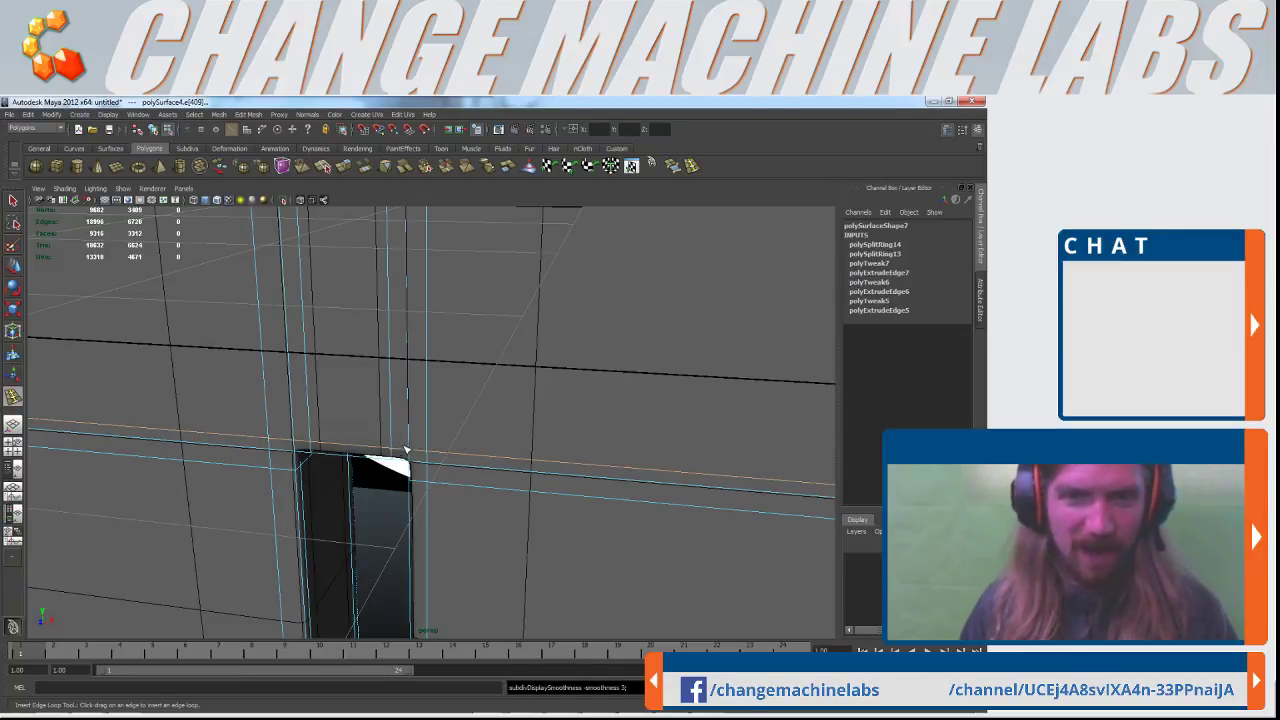
{"action": "left_click", "coordinate": [13, 199]}
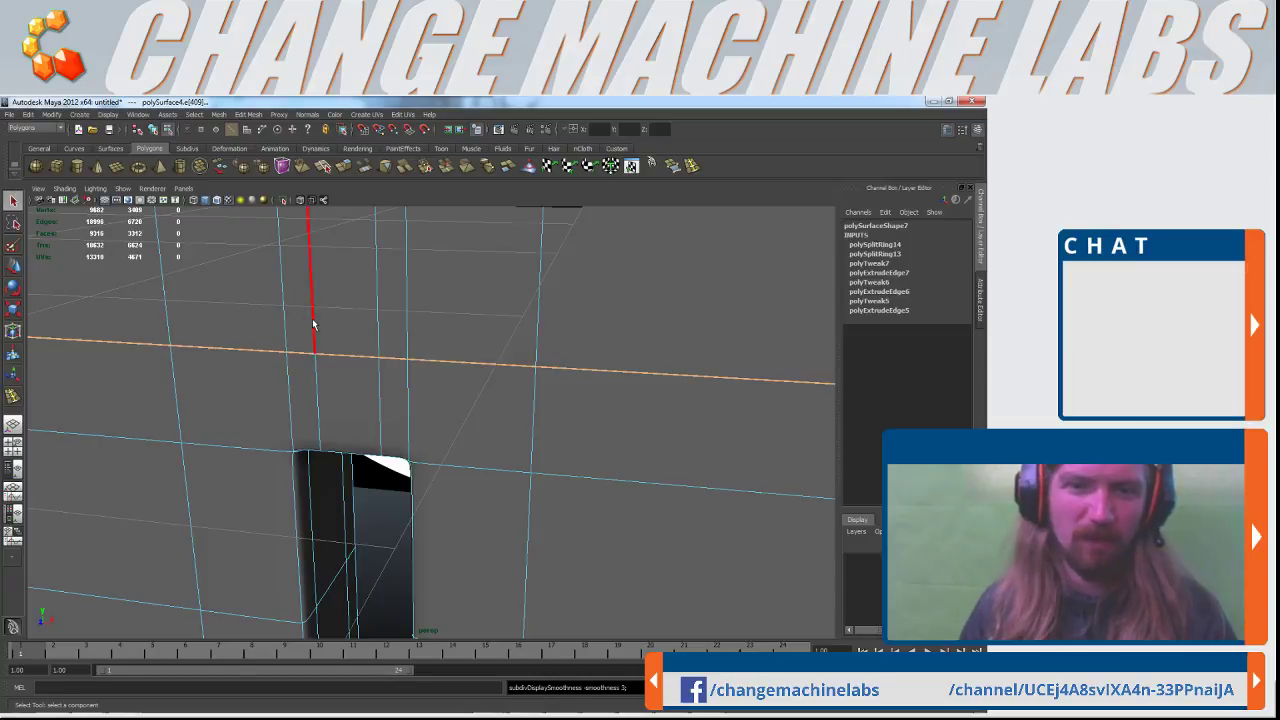
{"action": "scroll", "coordinate": [332, 339], "scroll_direction": "down", "scroll_amount": 7}
{"action": "right_click_drag", "start_coordinate": [524, 349], "coordinate": [551, 340]}
{"action": "scroll", "coordinate": [551, 340], "scroll_direction": "down", "scroll_amount": 7}
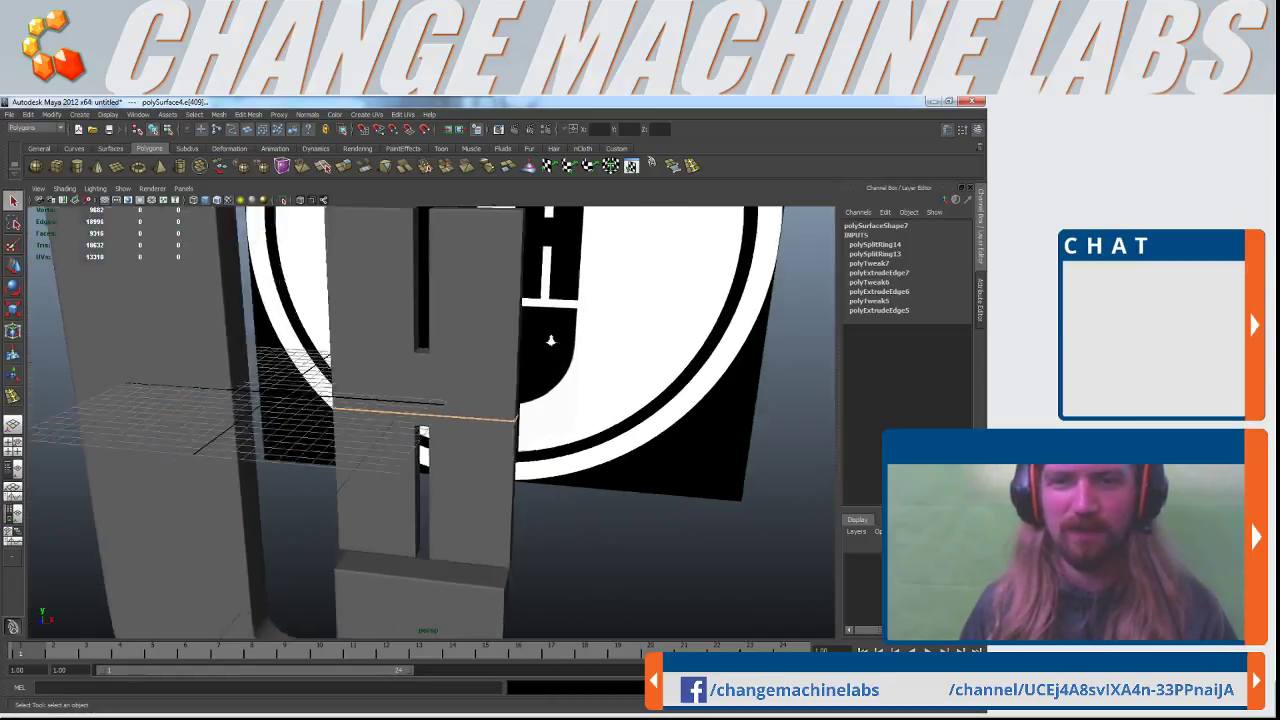
Examine the smoothed H's slot corners up close and the whole logo from several angles
{"action": "left_click", "coordinate": [317, 487]}
{"action": "right_click_drag", "start_coordinate": [317, 487], "coordinate": [363, 440], "text": "alt"}
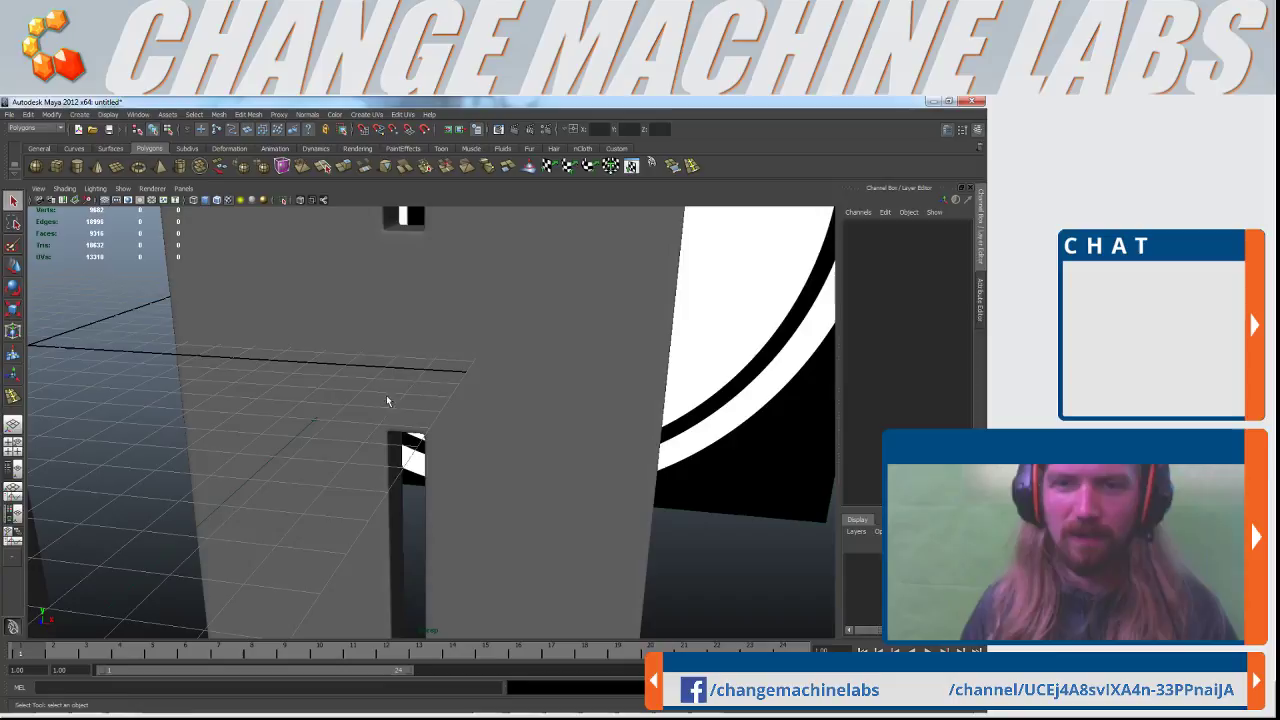
{"action": "middle_click_drag", "start_coordinate": [371, 400], "coordinate": [394, 453], "text": "alt"}
{"action": "right_click_drag", "start_coordinate": [394, 453], "coordinate": [444, 521], "text": "alt"}
{"action": "left_click_drag", "start_coordinate": [444, 521], "coordinate": [394, 377], "text": "alt"}
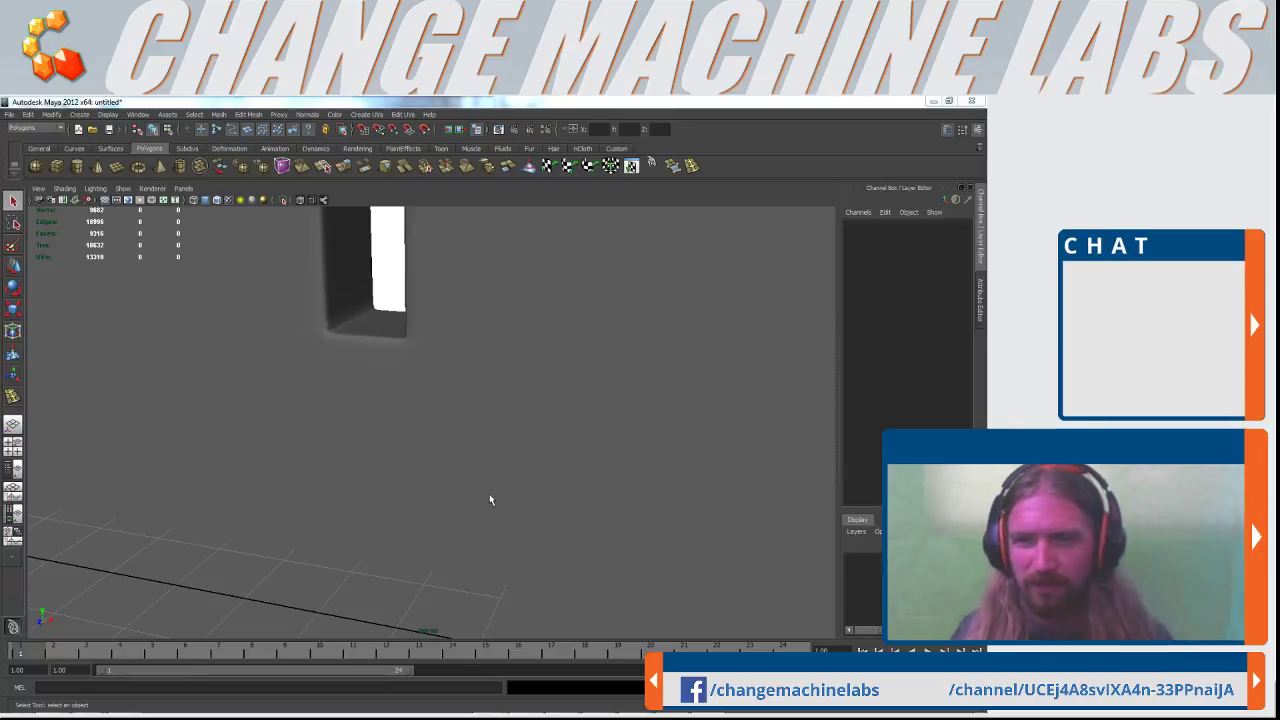
{"action": "right_click_drag", "start_coordinate": [576, 497], "coordinate": [567, 426], "text": "alt"}
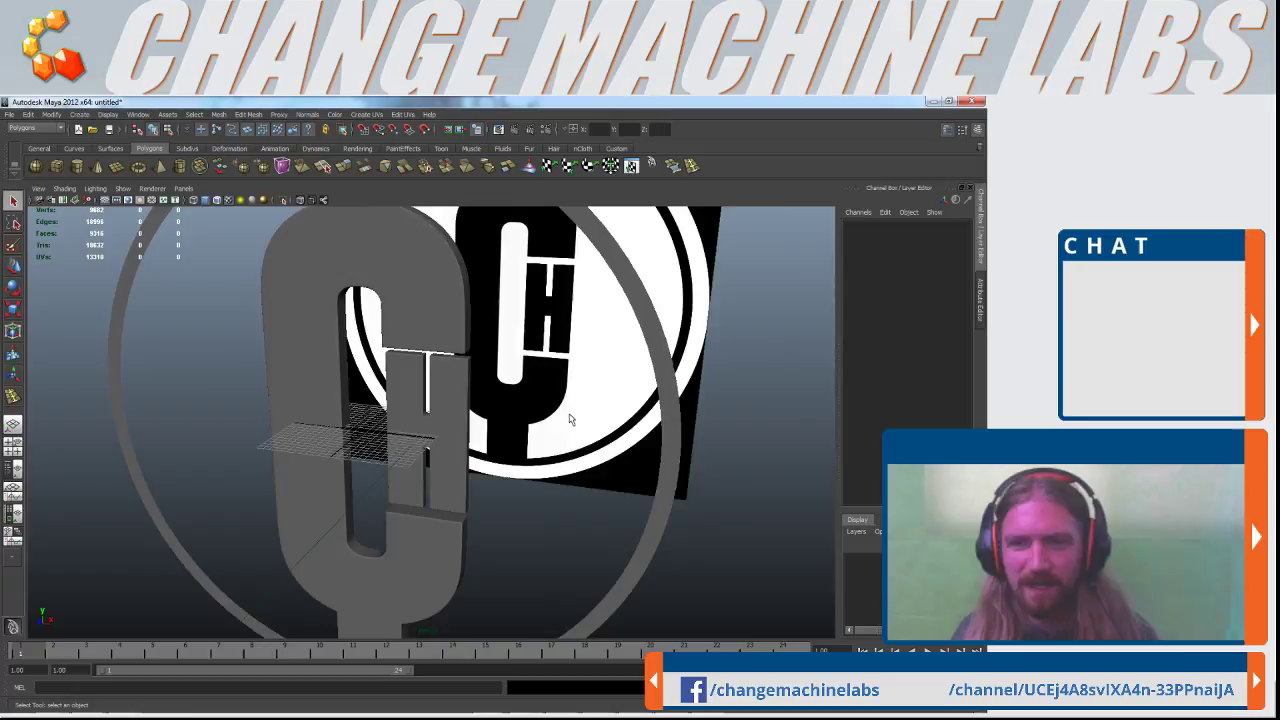
{"action": "left_click_drag", "start_coordinate": [567, 426], "coordinate": [522, 428], "text": "alt"}
{"action": "right_click_drag", "start_coordinate": [522, 428], "coordinate": [383, 377], "text": "alt"}
{"action": "left_click_drag", "start_coordinate": [395, 382], "coordinate": [621, 393], "text": "alt"}
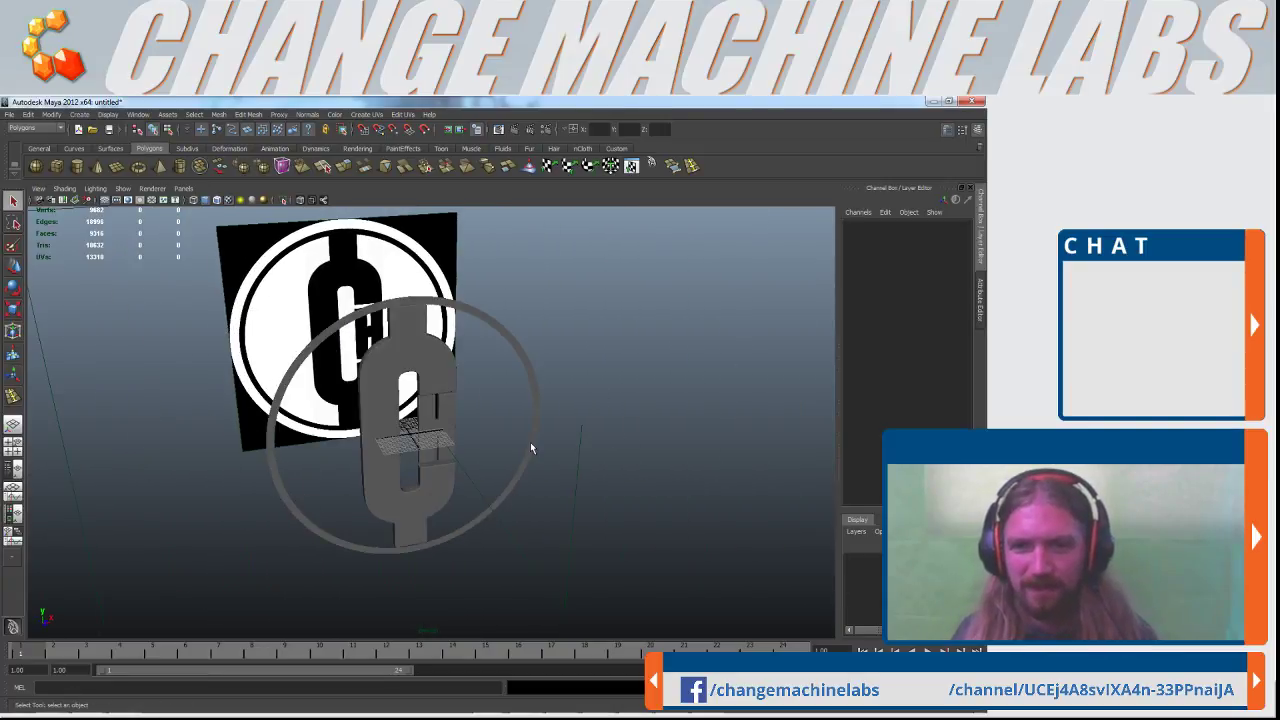
Insert two supporting edge loops around the circular ring, one close to its outer edge and one close to its inner edge
{"action": "scroll", "coordinate": [370, 387], "scroll_direction": "up", "scroll_amount": 5}
{"action": "left_click_drag", "start_coordinate": [395, 400], "coordinate": [443, 491], "text": "alt"}
{"action": "right_click_drag", "start_coordinate": [443, 491], "coordinate": [438, 423], "text": "alt"}
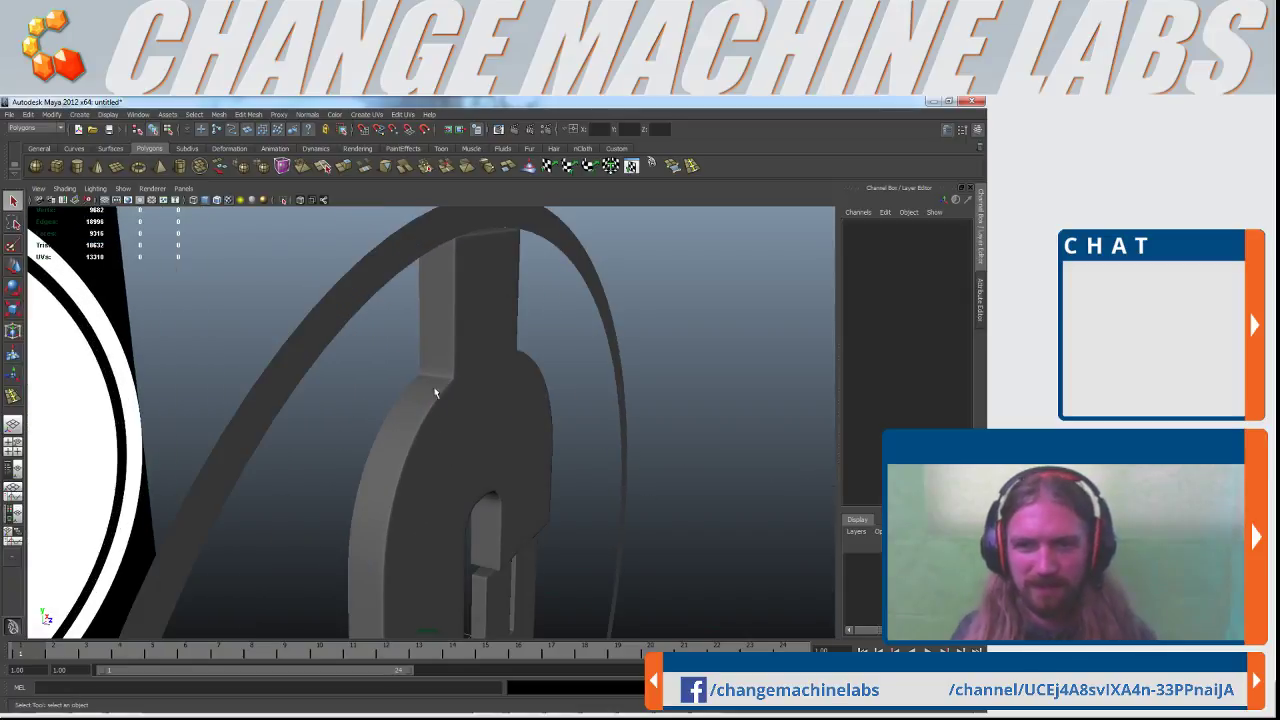
{"action": "left_click", "coordinate": [425, 229]}
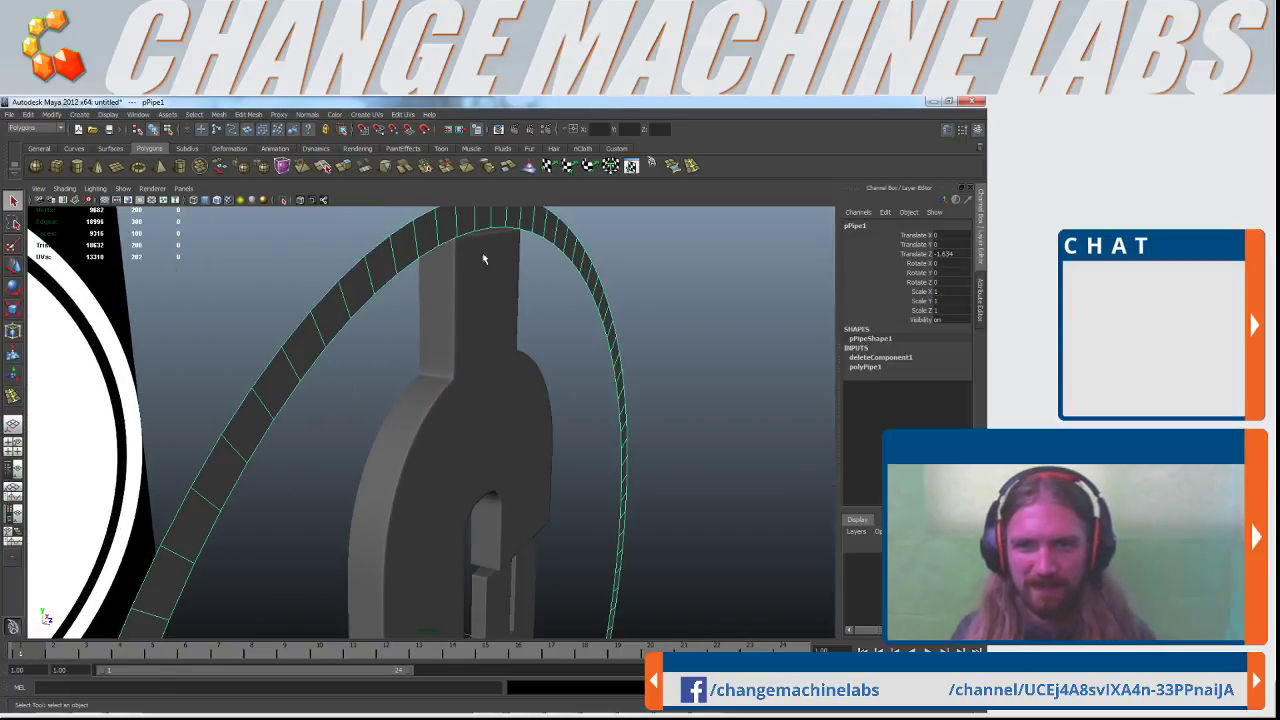
{"action": "mouse_move", "coordinate": [486, 309]}
{"action": "left_mouse_down", "text": "alt"}
{"action": "mouse_move", "coordinate": [513, 325]}
{"action": "mouse_move", "coordinate": [469, 327]}
{"action": "left_mouse_up", "text": "alt"}
{"action": "scroll", "coordinate": [486, 298], "scroll_direction": "up", "scroll_amount": 5}
{"action": "left_click_drag", "start_coordinate": [555, 253], "coordinate": [551, 350], "text": "alt"}
{"action": "right_click_drag", "start_coordinate": [551, 353], "coordinate": [711, 271], "text": "alt"}
{"action": "left_click", "coordinate": [692, 166]}
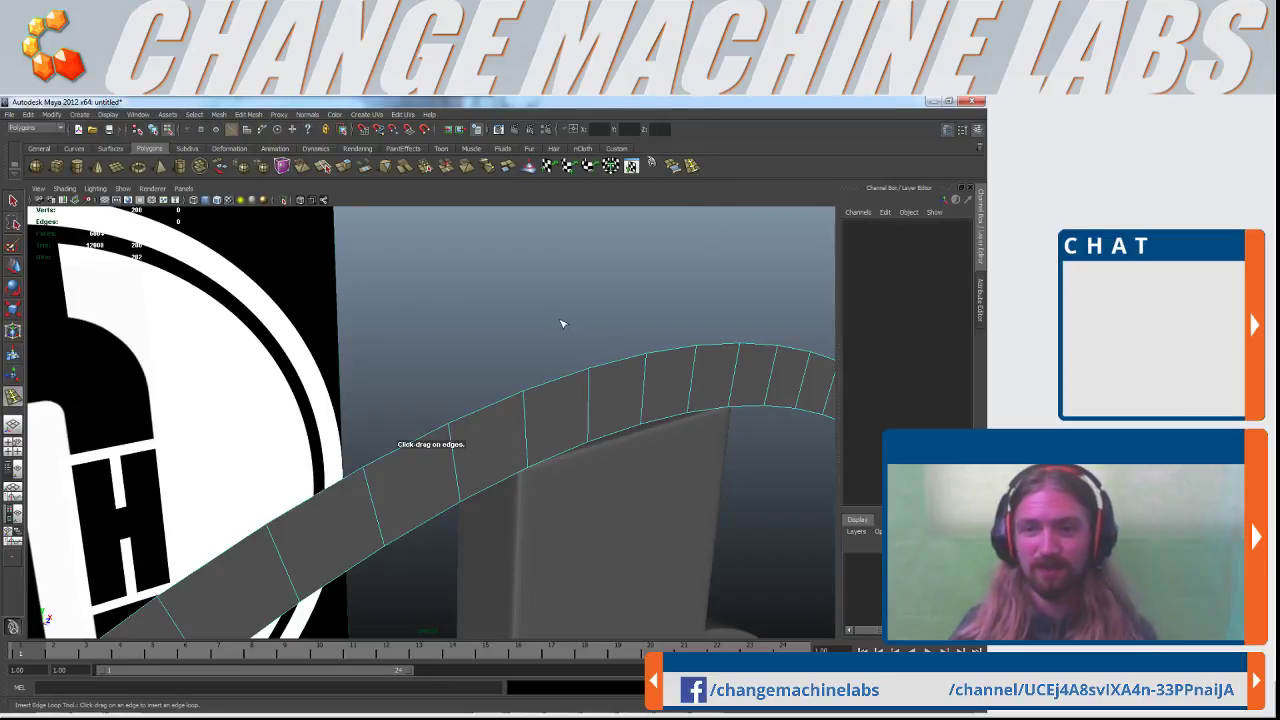
{"action": "left_click", "coordinate": [528, 398]}
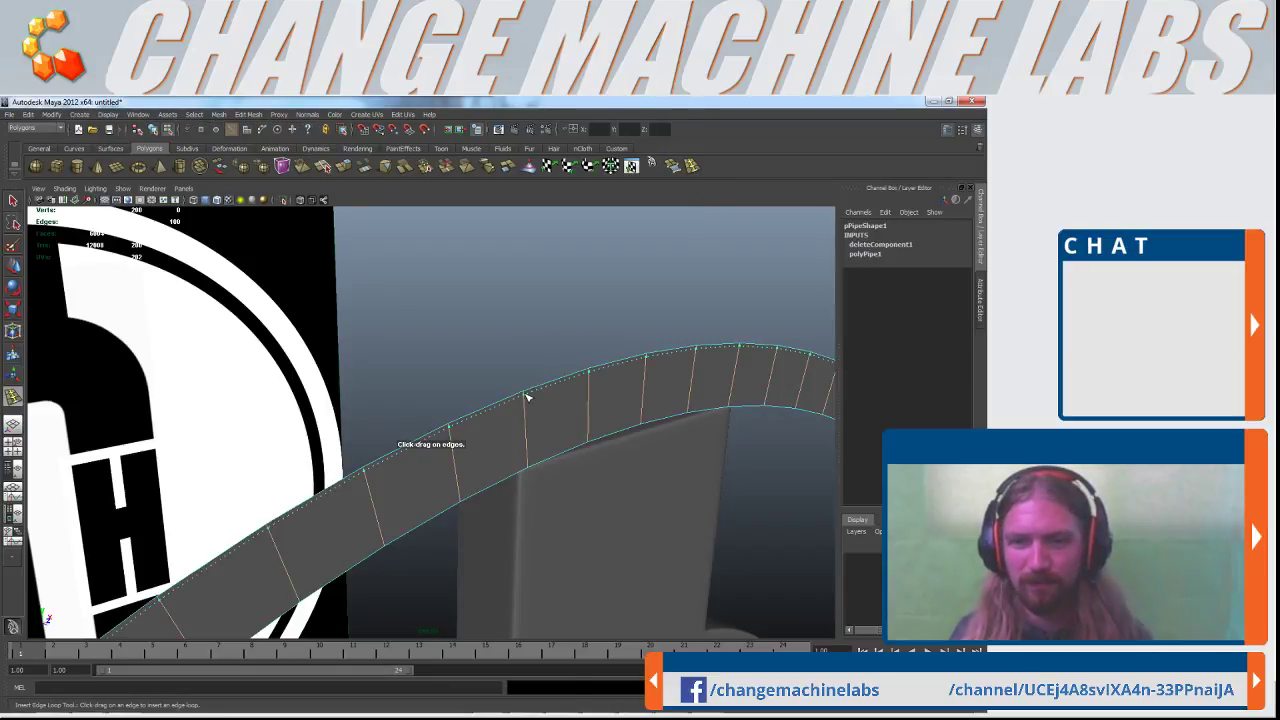
{"action": "left_click_drag", "start_coordinate": [531, 423], "coordinate": [545, 465]}
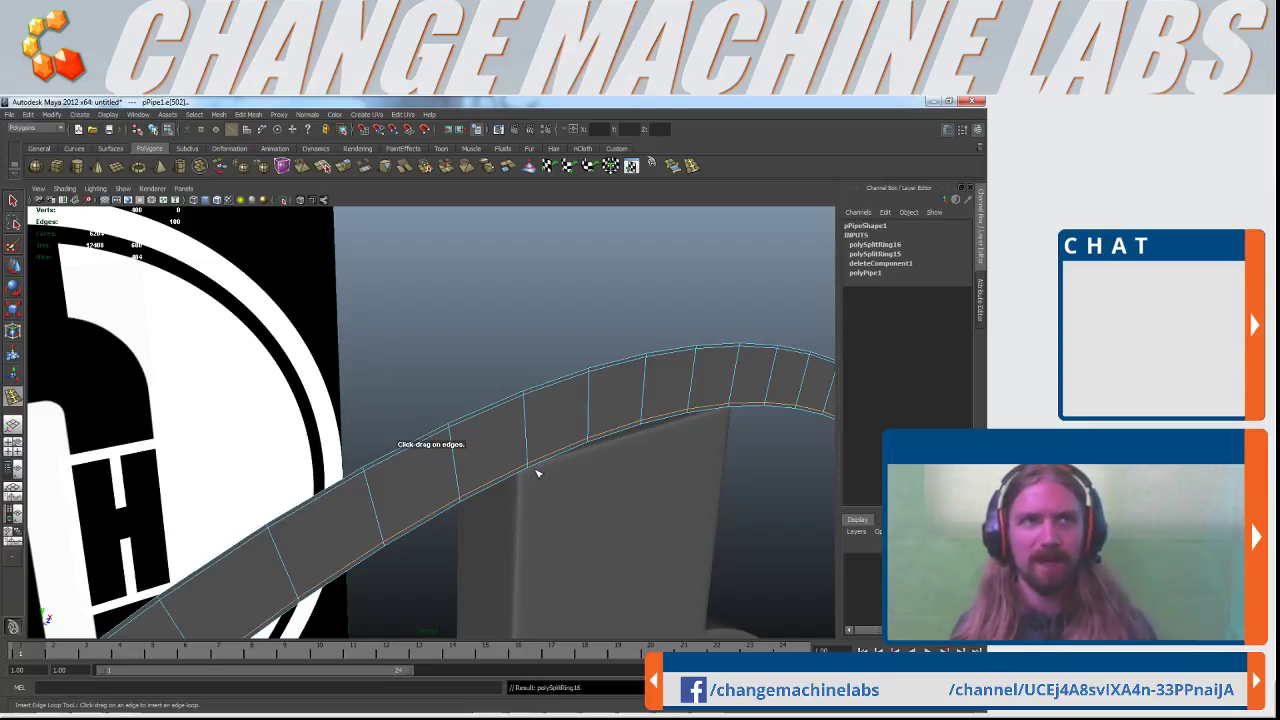
Extrude the ring's outer and inner border edge loops backward by a very small distance to form a supporting loop
{"action": "scroll", "coordinate": [535, 469], "scroll_direction": "down", "scroll_amount": 1}
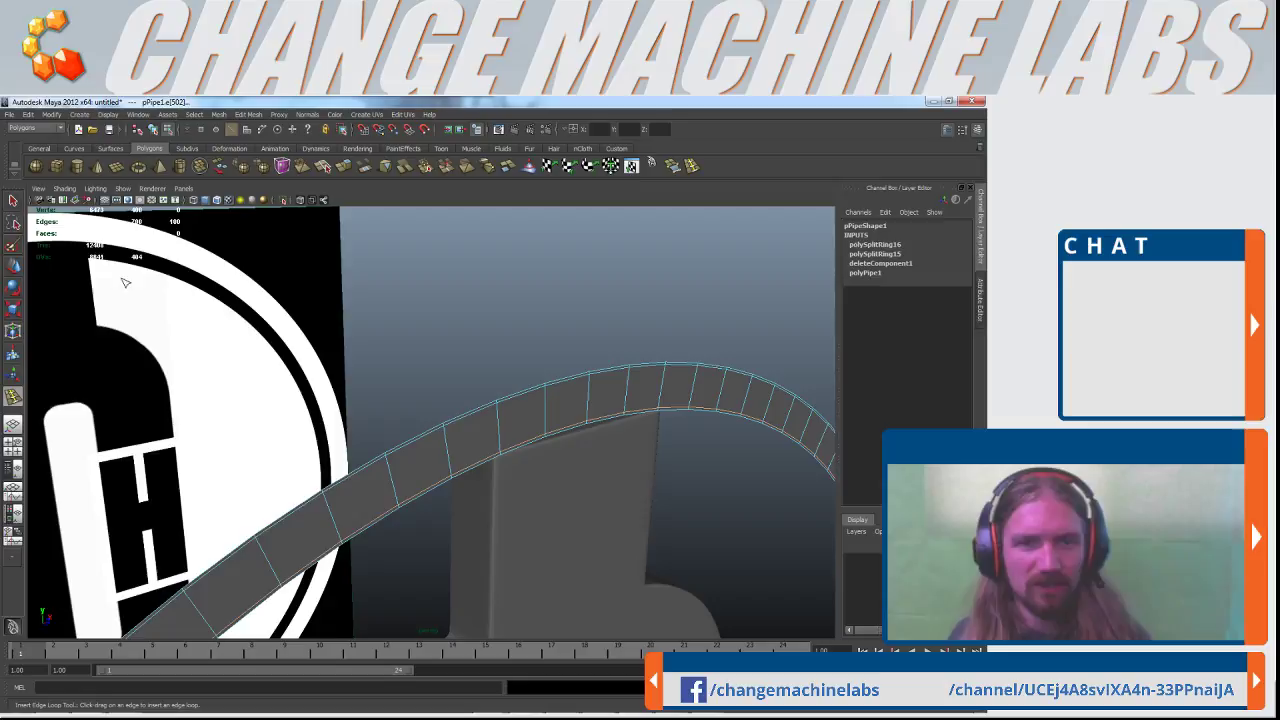
{"action": "left_click", "coordinate": [13, 201]}
{"action": "scroll", "coordinate": [456, 399], "scroll_direction": "down", "scroll_amount": 5}
{"action": "scroll", "coordinate": [580, 447], "scroll_direction": "down", "scroll_amount": 2}
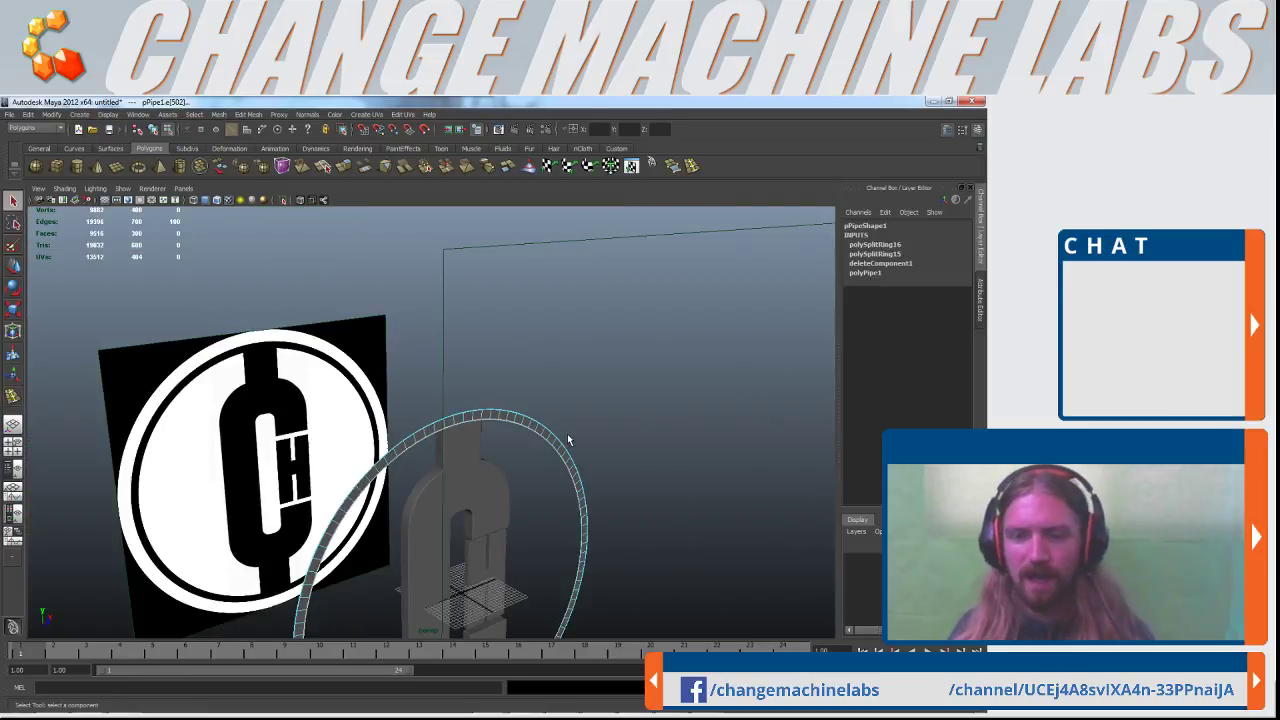
{"action": "scroll", "coordinate": [560, 420], "scroll_direction": "up", "scroll_amount": 8}
{"action": "right_click_drag", "start_coordinate": [537, 401], "coordinate": [536, 382]}
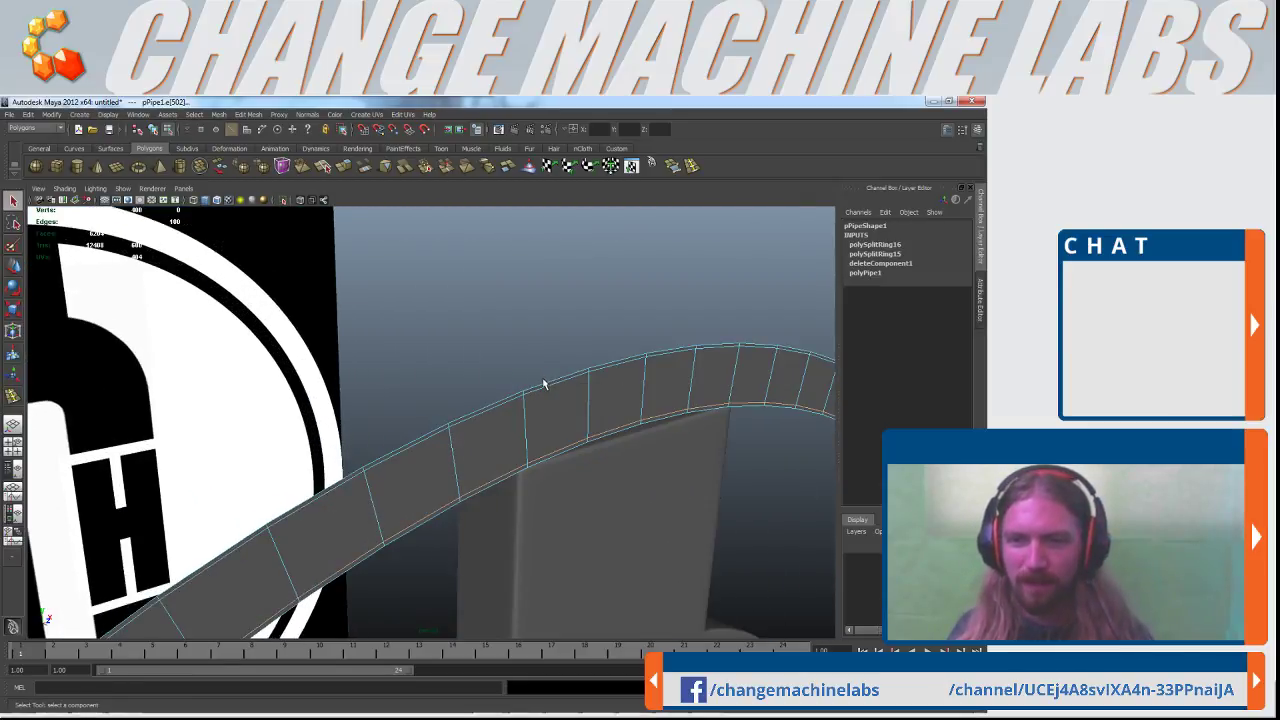
{"action": "double_click", "coordinate": [491, 489], "text": "shift"}
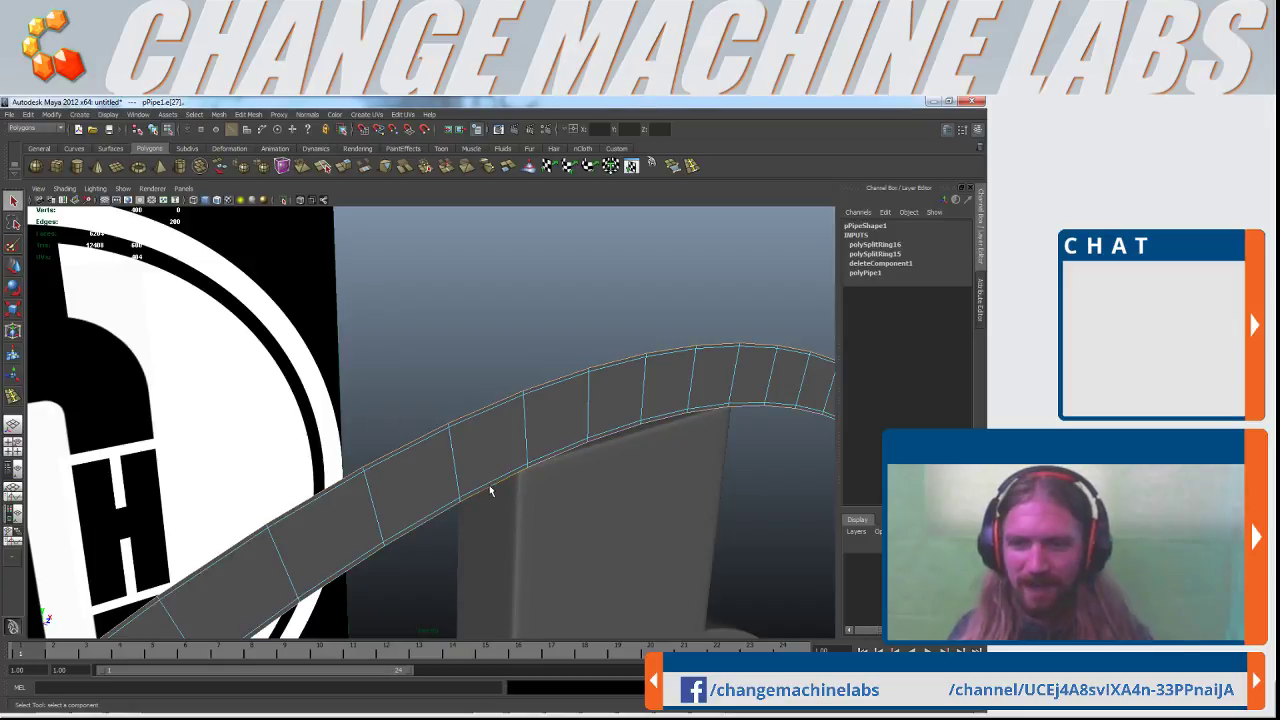
{"action": "left_click_drag", "start_coordinate": [490, 498], "coordinate": [407, 389], "text": "alt"}
{"action": "scroll", "coordinate": [407, 389], "scroll_direction": "down", "scroll_amount": 3}
{"action": "left_click", "coordinate": [343, 166]}
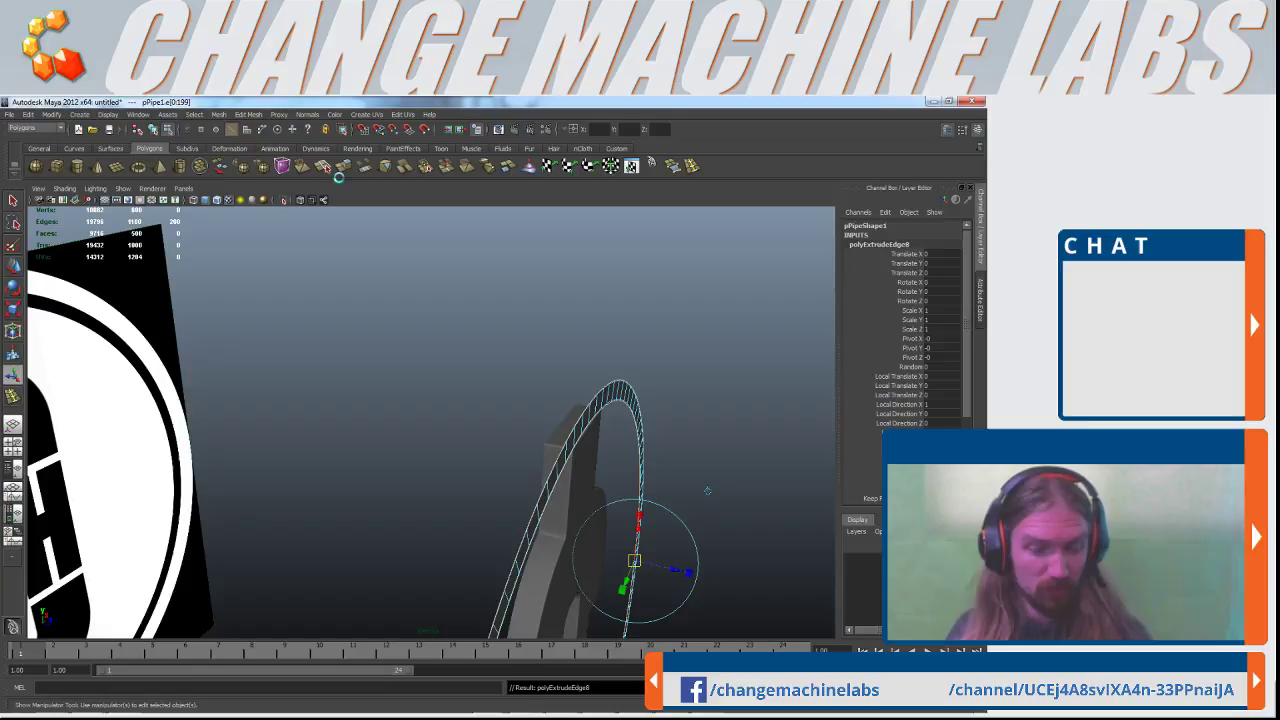
{"action": "key", "text": "w"}
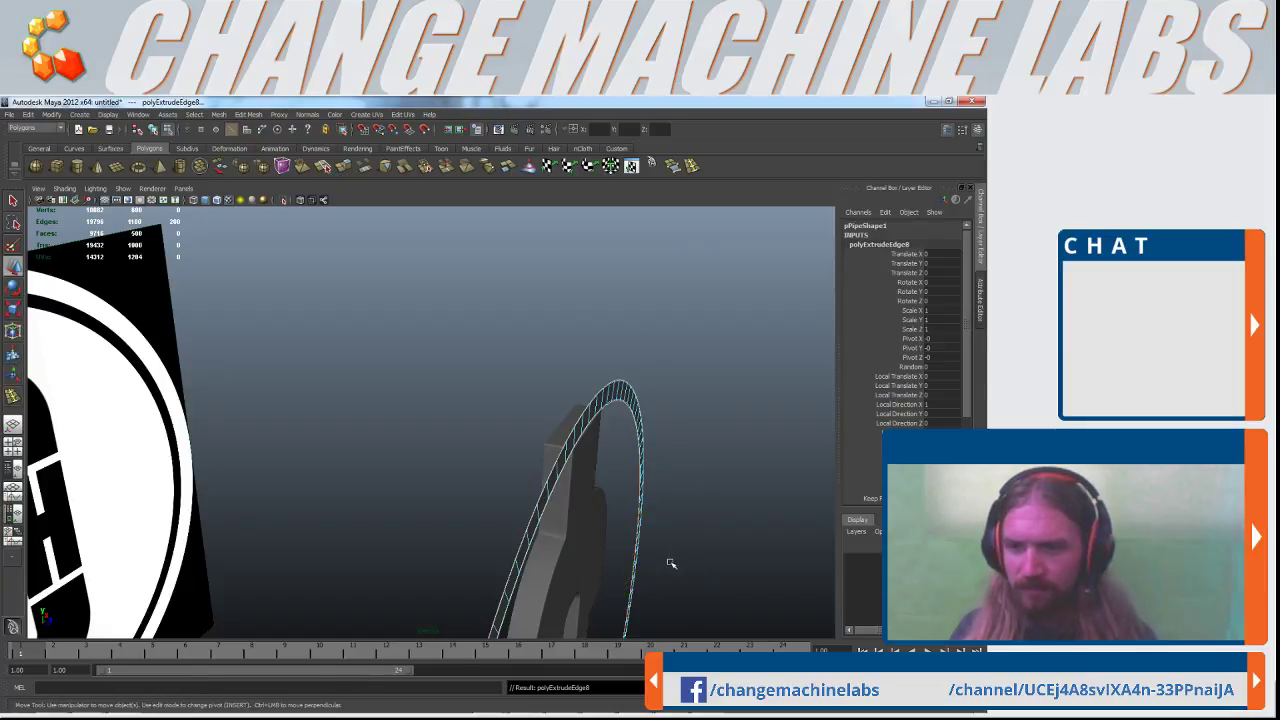
{"action": "scroll", "coordinate": [640, 520], "scroll_direction": "down", "scroll_amount": 5}
{"action": "middle_click_drag", "start_coordinate": [530, 548], "coordinate": [493, 427], "text": "alt"}
{"action": "scroll", "coordinate": [491, 430], "scroll_direction": "up", "scroll_amount": 2}
{"action": "scroll", "coordinate": [491, 430], "scroll_direction": "up", "scroll_amount": 2}
{"action": "mouse_move", "coordinate": [536, 407]}
{"action": "left_mouse_down"}
{"action": "mouse_move", "coordinate": [500, 403]}
{"action": "mouse_move", "coordinate": [525, 407]}
{"action": "left_mouse_up"}
{"action": "right_click_drag", "start_coordinate": [423, 446], "coordinate": [653, 449], "text": "alt"}
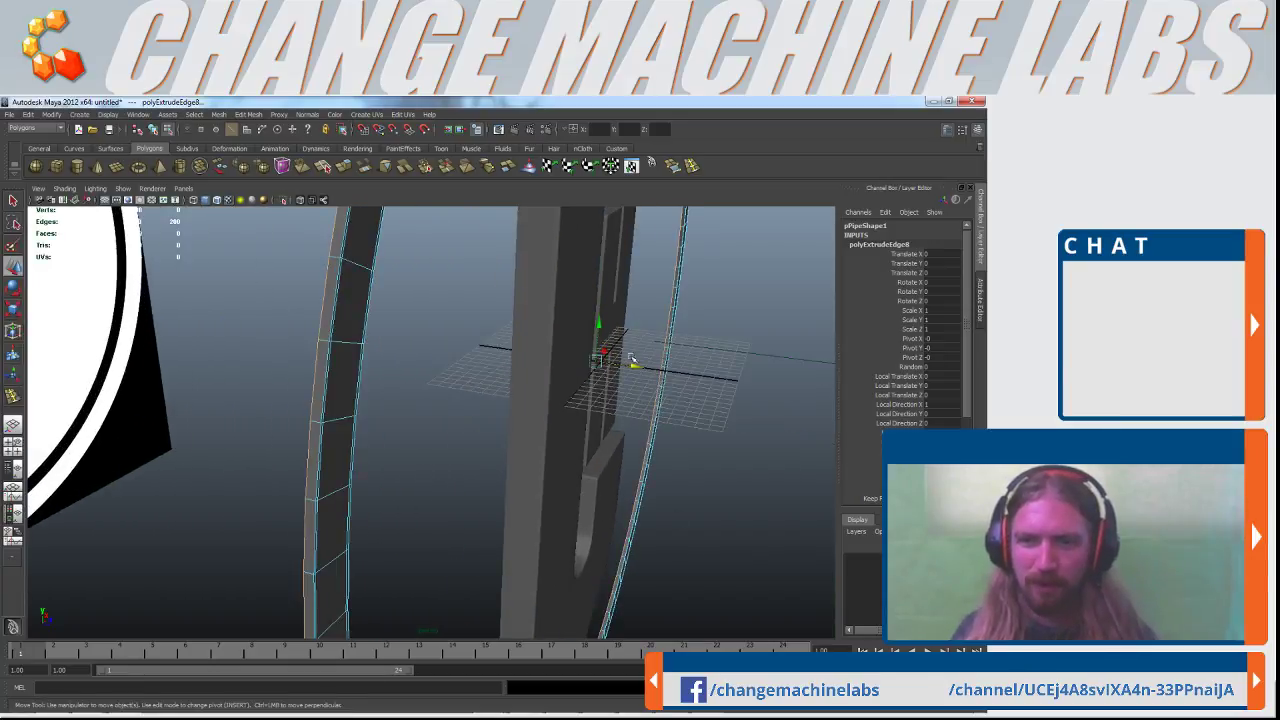
{"action": "left_click_drag", "start_coordinate": [633, 369], "coordinate": [637, 369]}
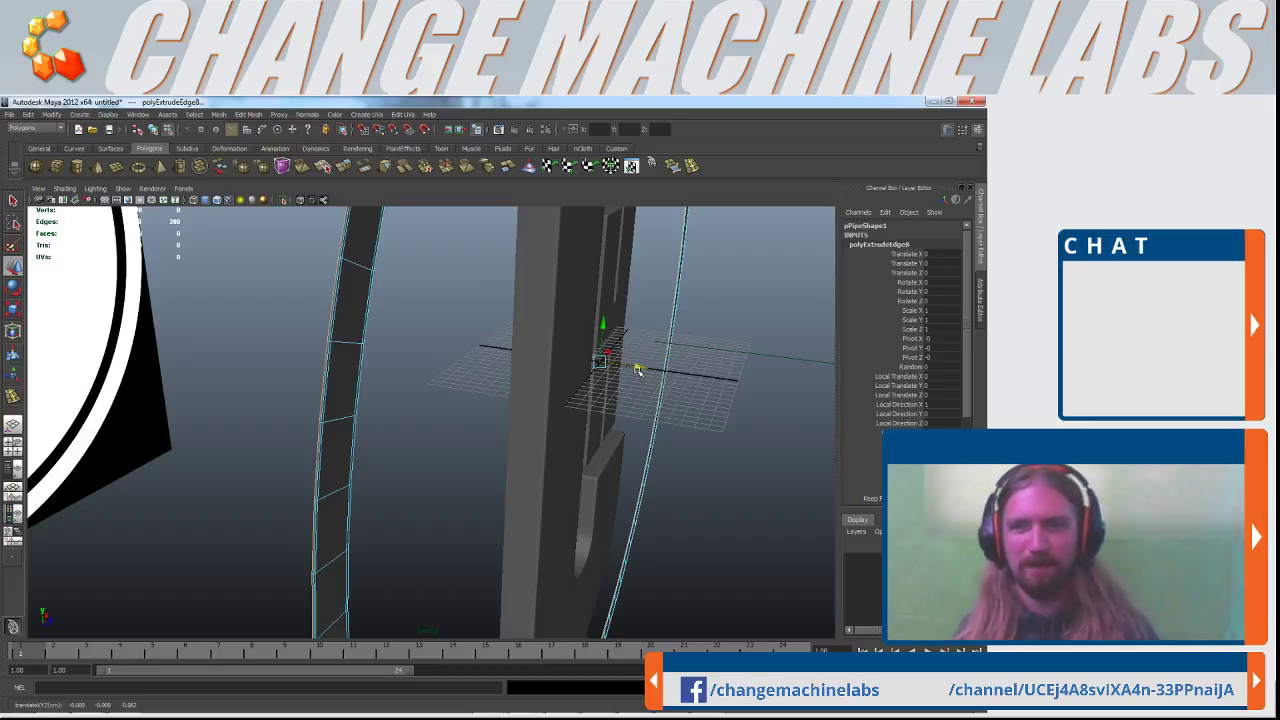
Extrude the ring's border edges backward to a Z offset of about -3.28, and extrude them once more by a small distance as a supporting loop
{"action": "left_click", "coordinate": [344, 168]}
{"action": "left_click_drag", "start_coordinate": [648, 368], "coordinate": [603, 381]}
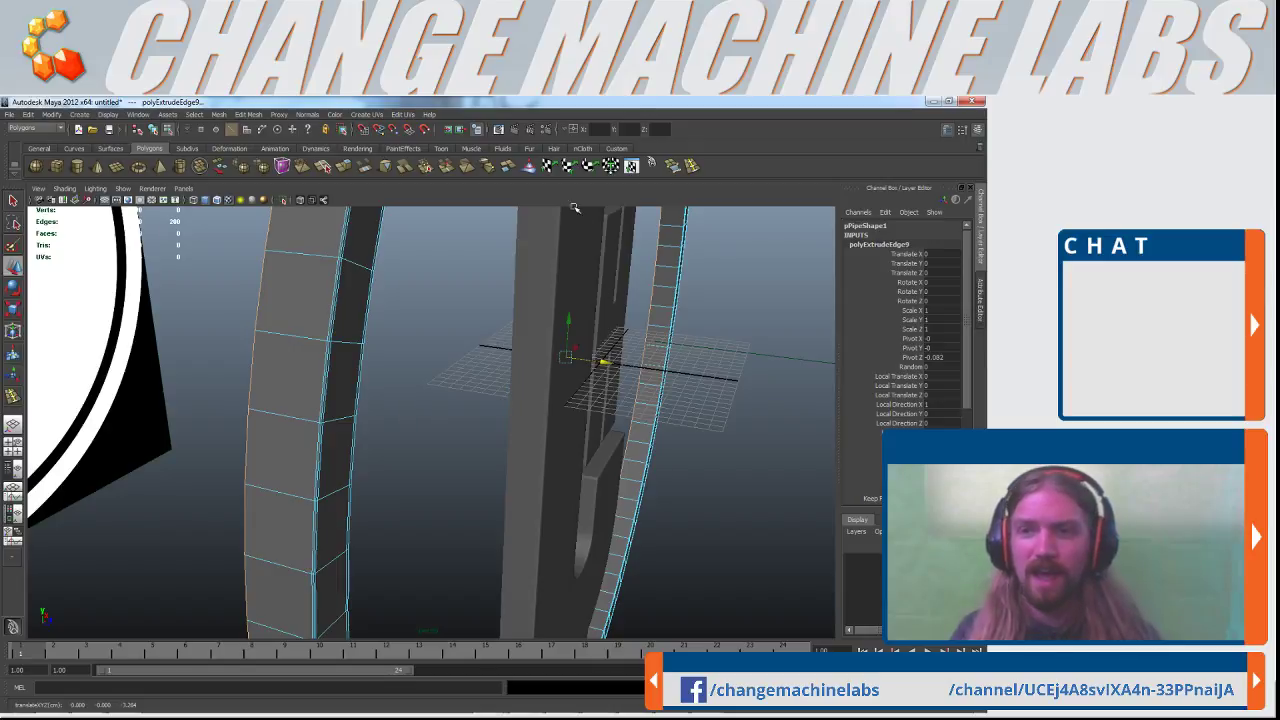
{"action": "left_click", "coordinate": [340, 172]}
{"action": "key", "text": "w"}
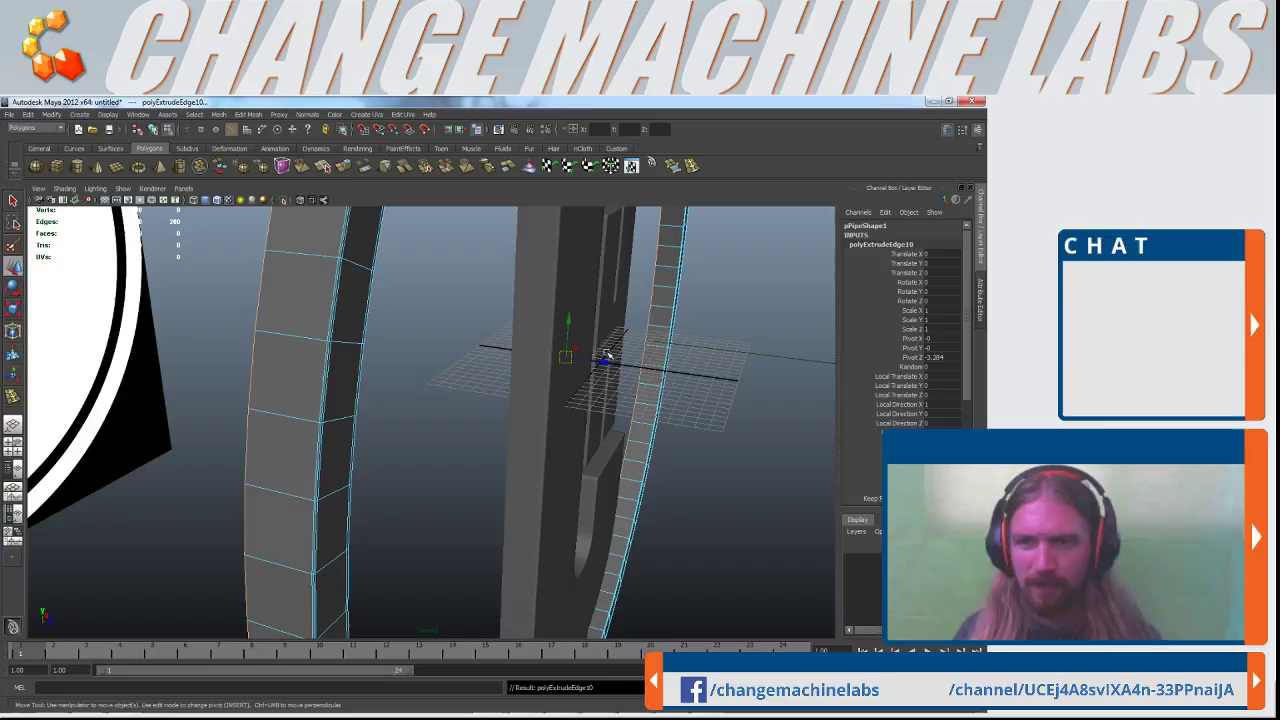
{"action": "left_click_drag", "start_coordinate": [607, 358], "coordinate": [603, 367]}
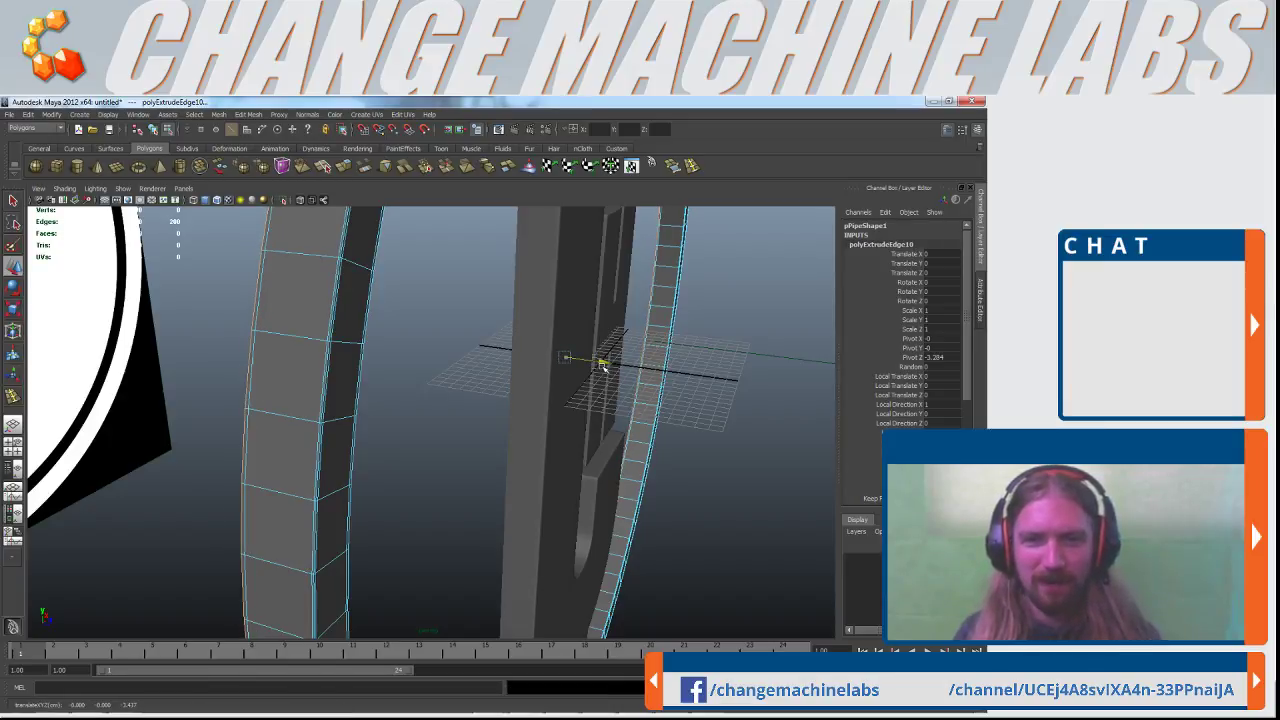
Return the ring to object mode, clear the selection and check the thickened ring with the whole logo from both sides
{"action": "left_click", "coordinate": [13, 202]}
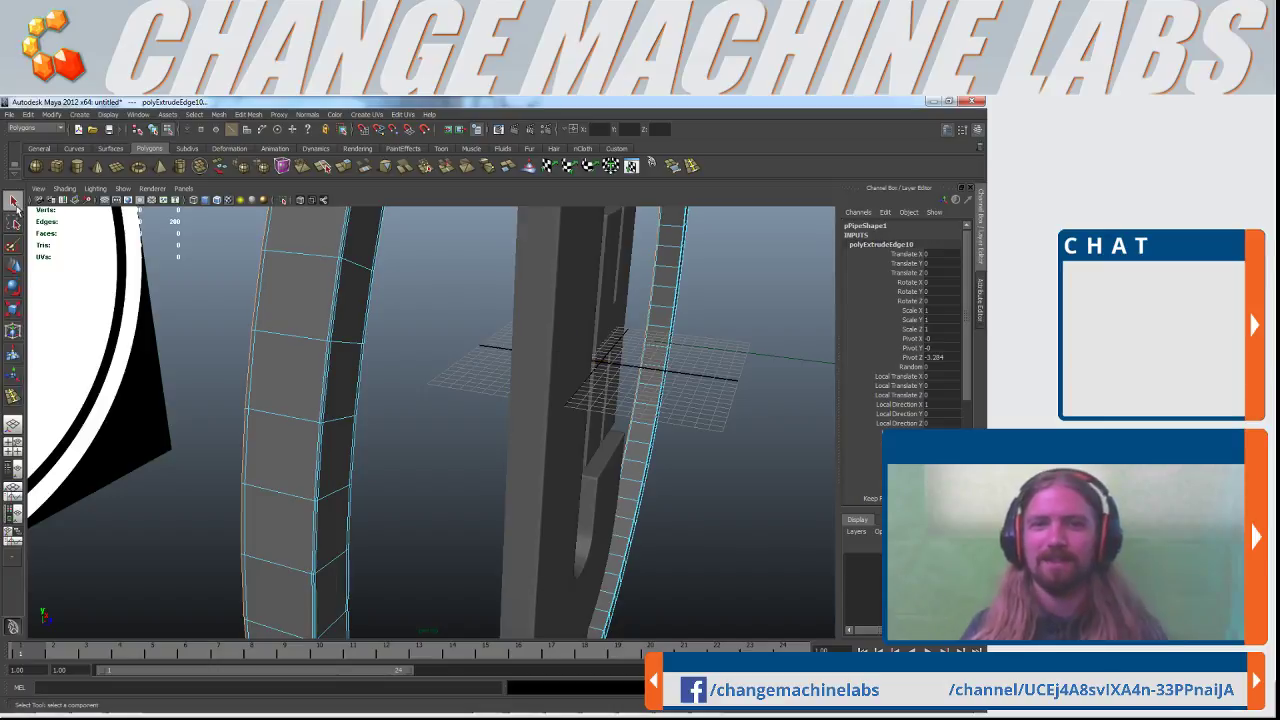
{"action": "left_click", "coordinate": [417, 354]}
{"action": "key", "text": "a"}
{"action": "right_click_drag", "start_coordinate": [436, 343], "coordinate": [487, 328]}
{"action": "left_click", "coordinate": [482, 420]}
{"action": "left_click_drag", "start_coordinate": [482, 420], "coordinate": [349, 466], "text": "alt"}
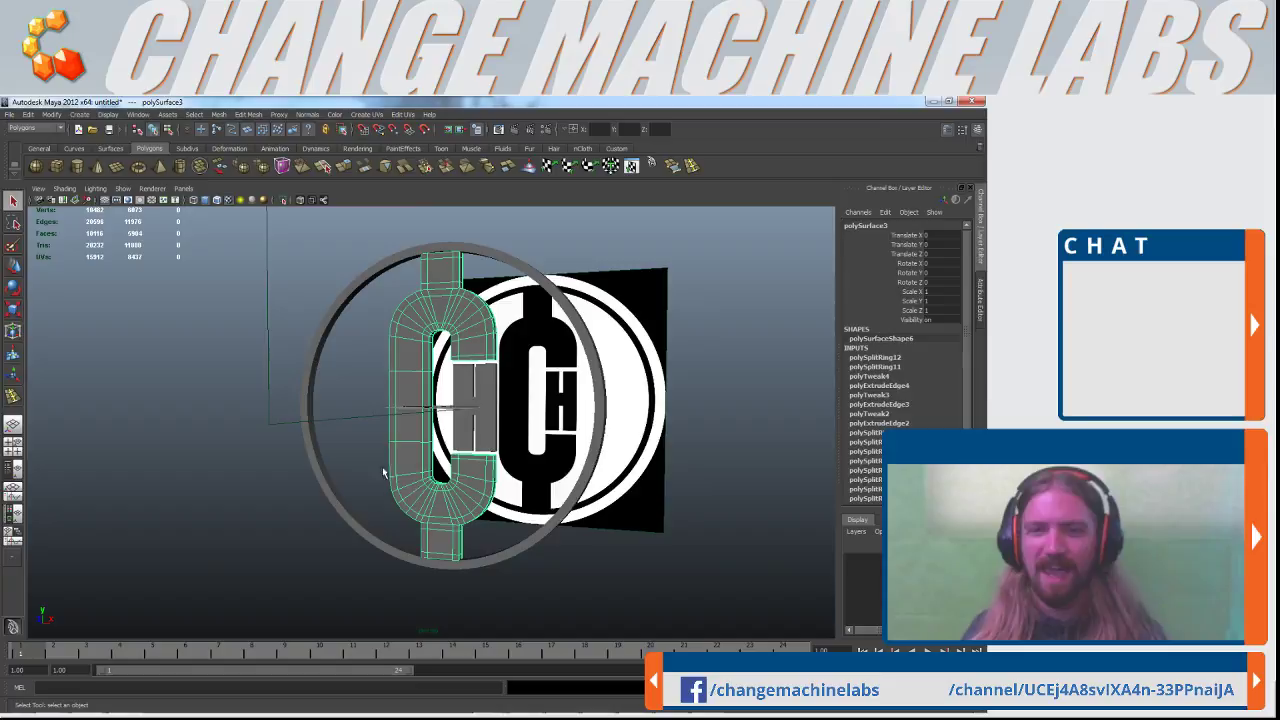
{"action": "left_click", "coordinate": [709, 426]}
{"action": "left_click_drag", "start_coordinate": [405, 367], "coordinate": [505, 356], "text": "alt"}
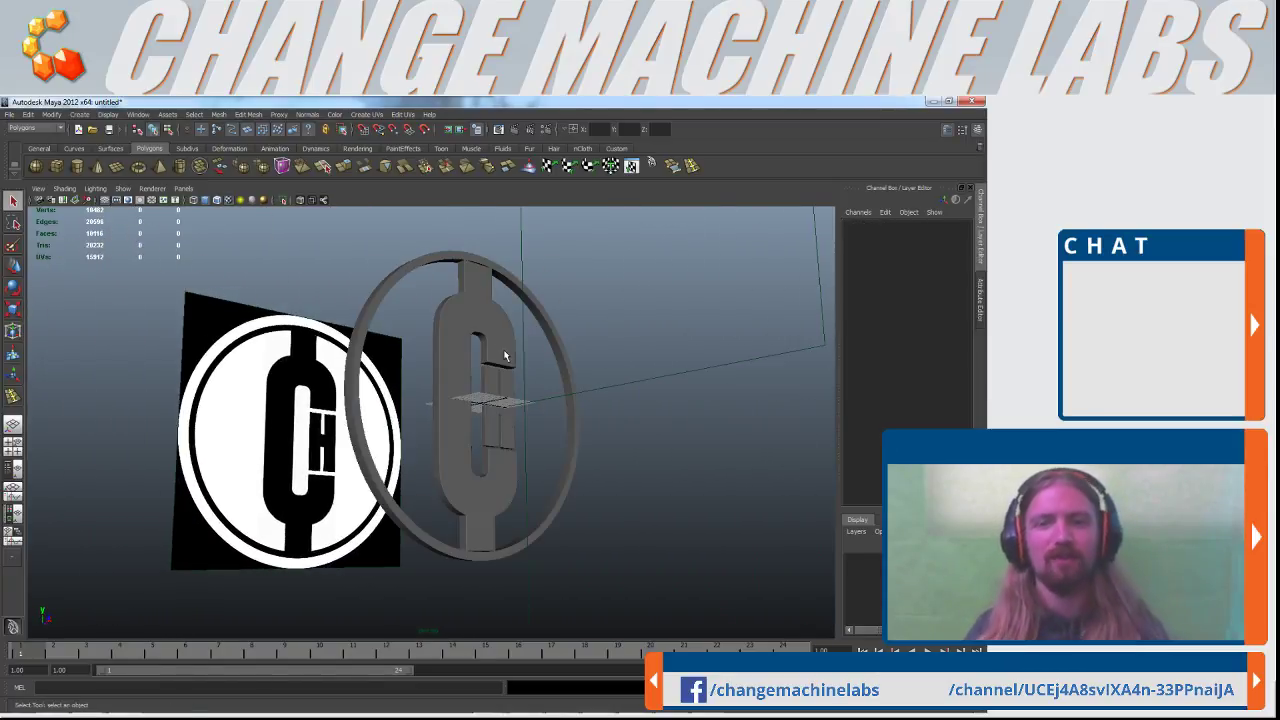
Delete the ring's construction history and freeze its transformations
{"action": "left_click", "coordinate": [350, 370]}
{"action": "scroll", "coordinate": [350, 370], "scroll_direction": "up", "scroll_amount": 4}
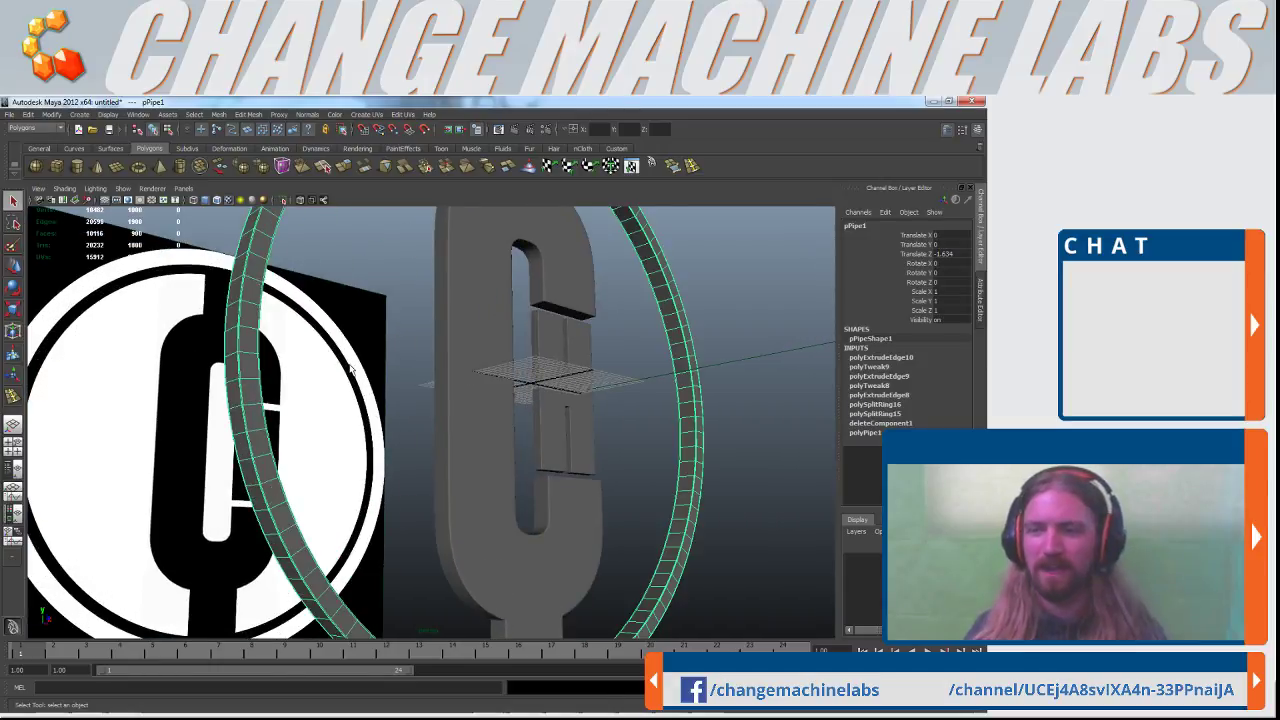
{"action": "left_click", "coordinate": [28, 114]}
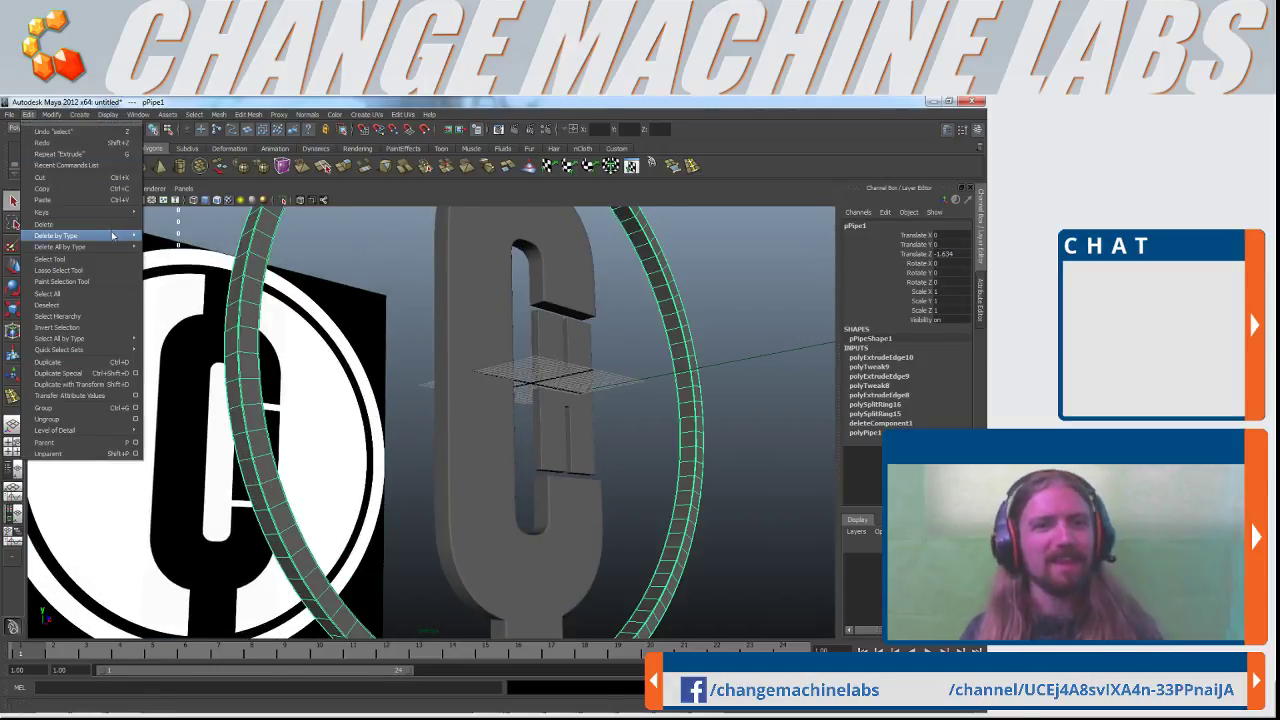
{"action": "mouse_move", "coordinate": [114, 234]}
{"action": "left_click", "coordinate": [170, 241]}
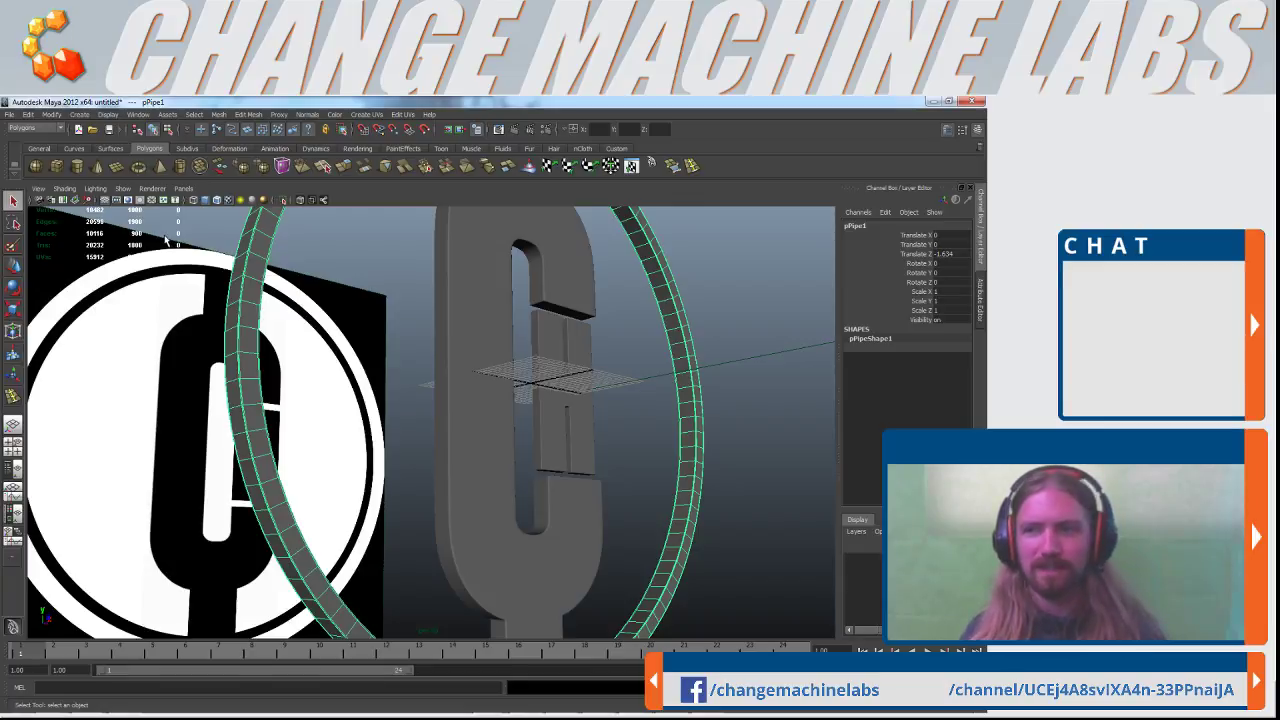
{"action": "left_click", "coordinate": [51, 114]}
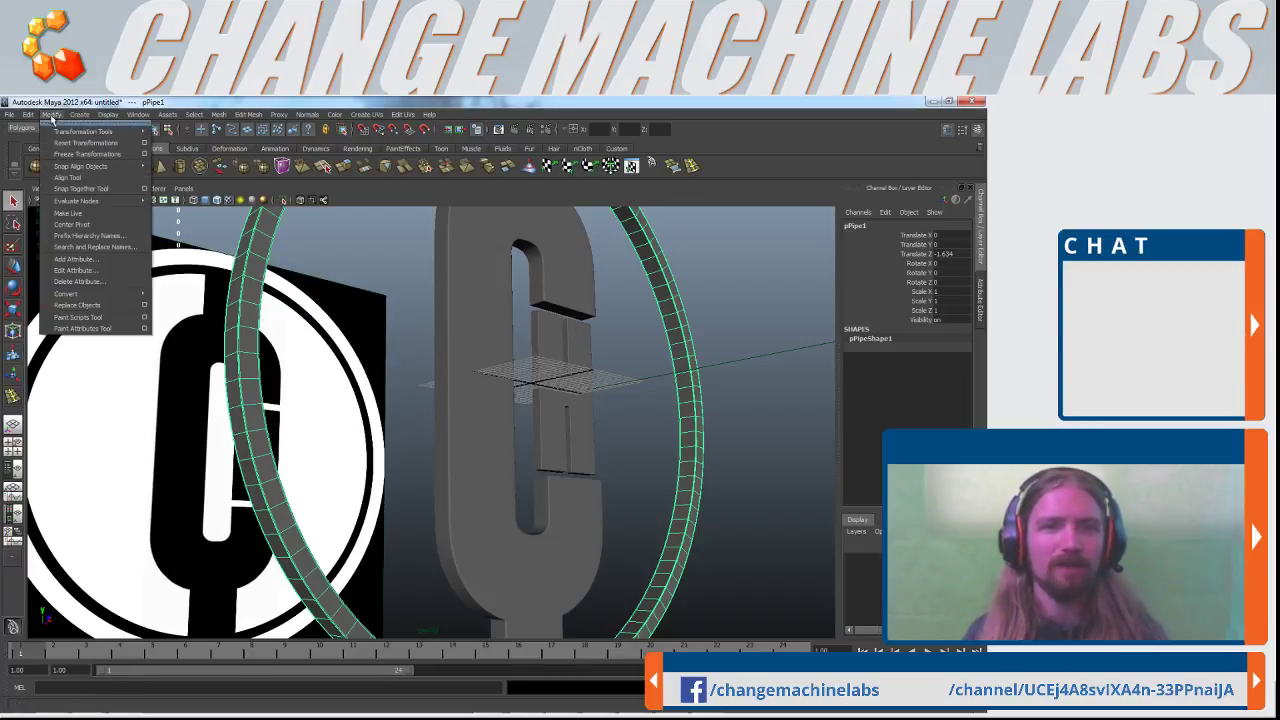
{"action": "left_click", "coordinate": [85, 155]}
Display the ring in smooth preview and scale it along its depth (Z) relative to the C
{"action": "scroll", "coordinate": [467, 402], "scroll_direction": "down", "scroll_amount": 6}
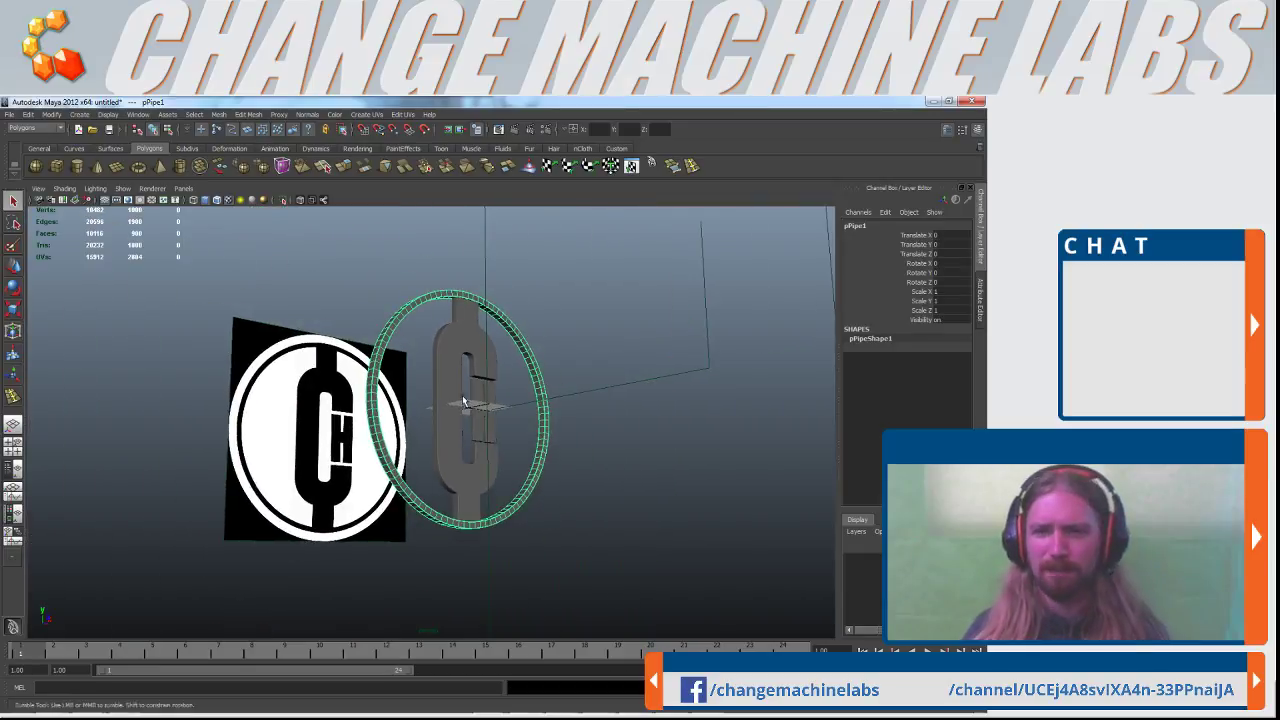
{"action": "left_click_drag", "start_coordinate": [467, 402], "coordinate": [440, 399], "text": "alt"}
{"action": "scroll", "coordinate": [574, 384], "scroll_direction": "up", "scroll_amount": 3}
{"action": "left_click", "coordinate": [612, 454]}
{"action": "left_click_drag", "start_coordinate": [612, 454], "coordinate": [465, 488], "text": "alt"}
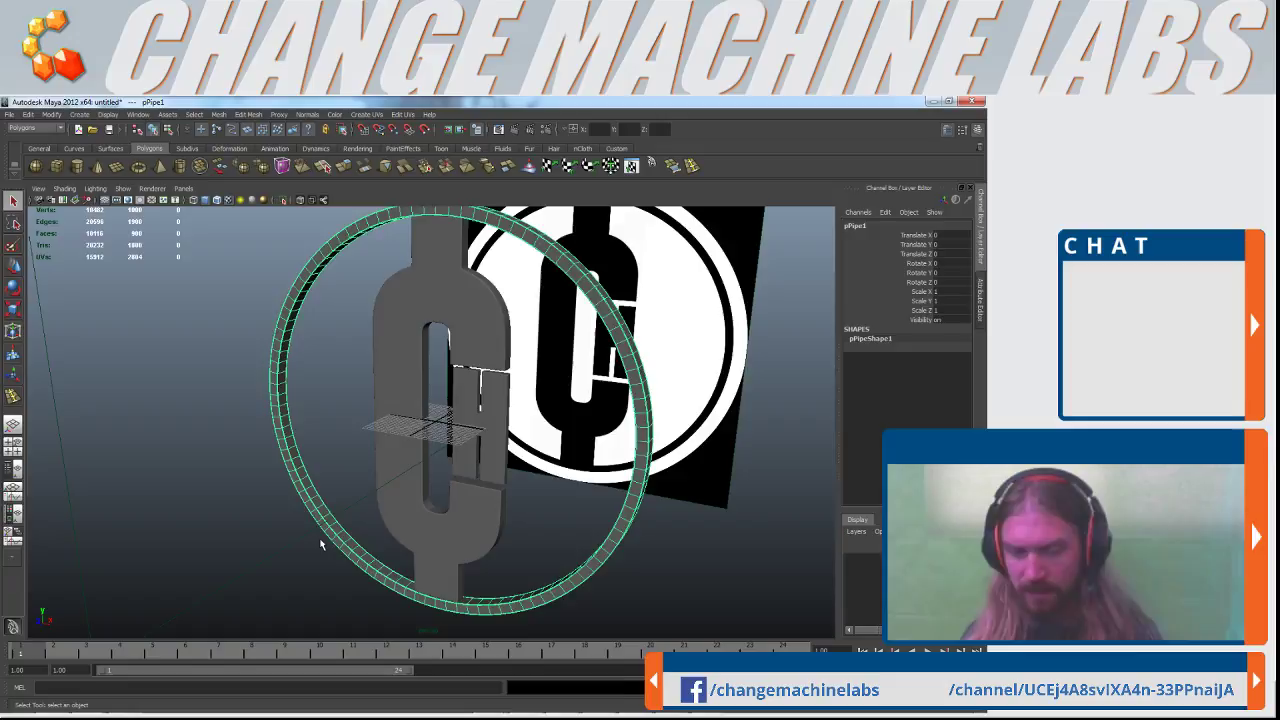
{"action": "left_click", "coordinate": [357, 563]}
{"action": "left_click_drag", "start_coordinate": [357, 563], "coordinate": [422, 550], "text": "alt"}
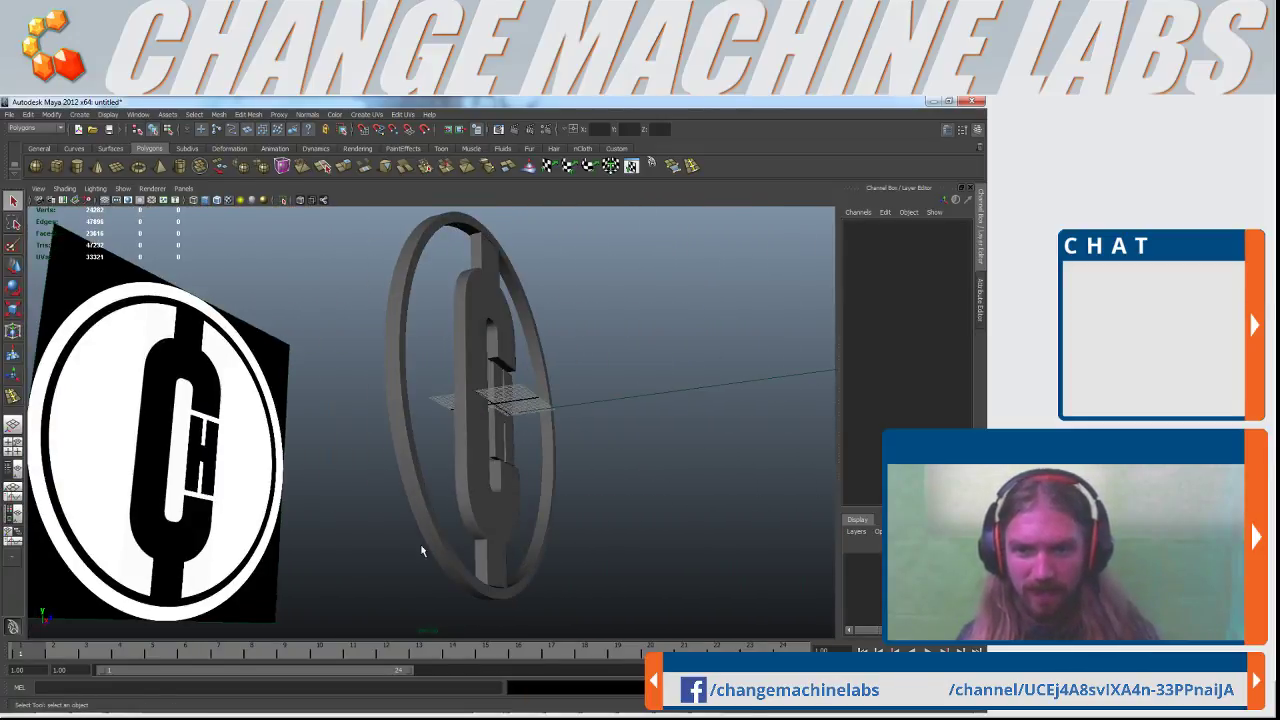
{"action": "left_click", "coordinate": [430, 543]}
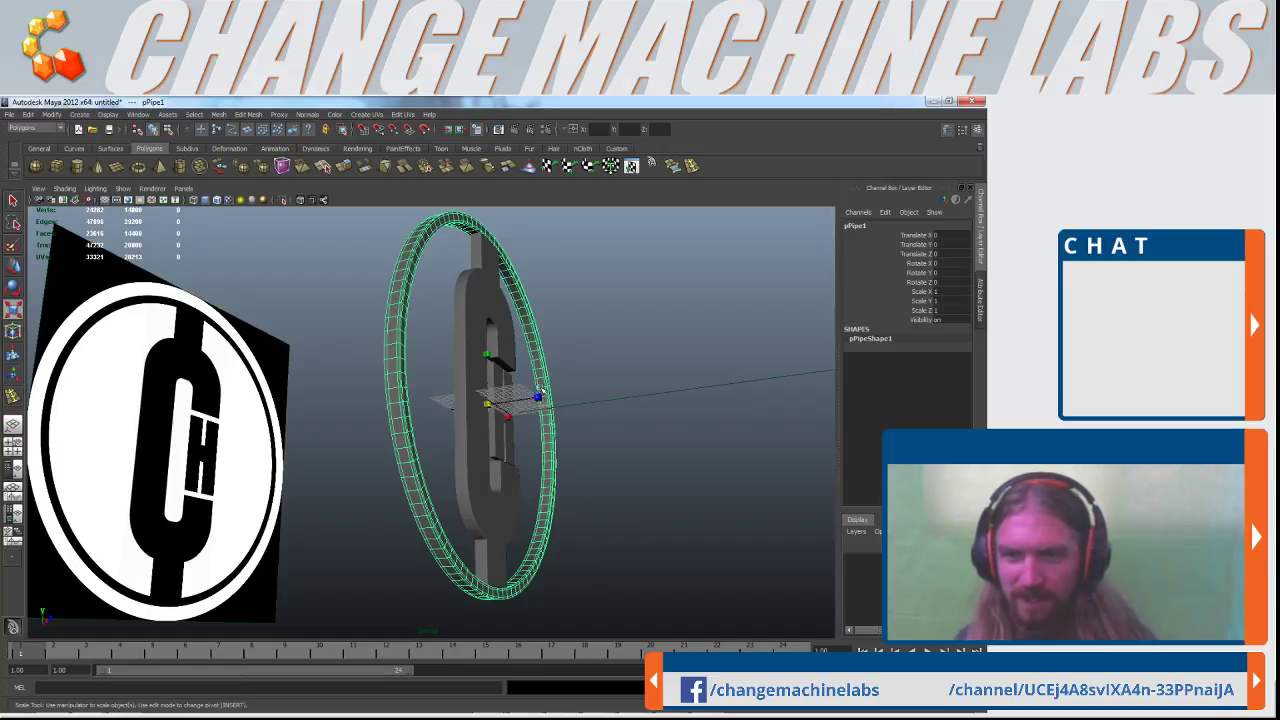
{"action": "left_click_drag", "start_coordinate": [537, 398], "coordinate": [480, 455]}
Move the vertices at the upper end of the C's top stem vertically to fit against the ring's inner edge
{"action": "middle_click_drag", "start_coordinate": [482, 410], "coordinate": [486, 508], "text": "alt"}
{"action": "scroll", "coordinate": [486, 508], "scroll_direction": "up", "scroll_amount": 5}
{"action": "left_click_drag", "start_coordinate": [486, 508], "coordinate": [400, 312], "text": "alt"}
{"action": "left_click", "coordinate": [376, 291]}
{"action": "scroll", "coordinate": [390, 287], "scroll_direction": "up", "scroll_amount": 5}
{"action": "middle_click_drag", "start_coordinate": [400, 283], "coordinate": [474, 349], "text": "alt"}
{"action": "right_click_drag", "start_coordinate": [440, 299], "coordinate": [398, 298]}
{"action": "mouse_move", "coordinate": [398, 302]}
{"action": "left_mouse_down", "text": "alt"}
{"action": "mouse_move", "coordinate": [424, 313]}
{"action": "mouse_move", "coordinate": [391, 280]}
{"action": "left_mouse_up", "text": "alt"}
{"action": "left_click_drag", "start_coordinate": [647, 346], "coordinate": [645, 349]}
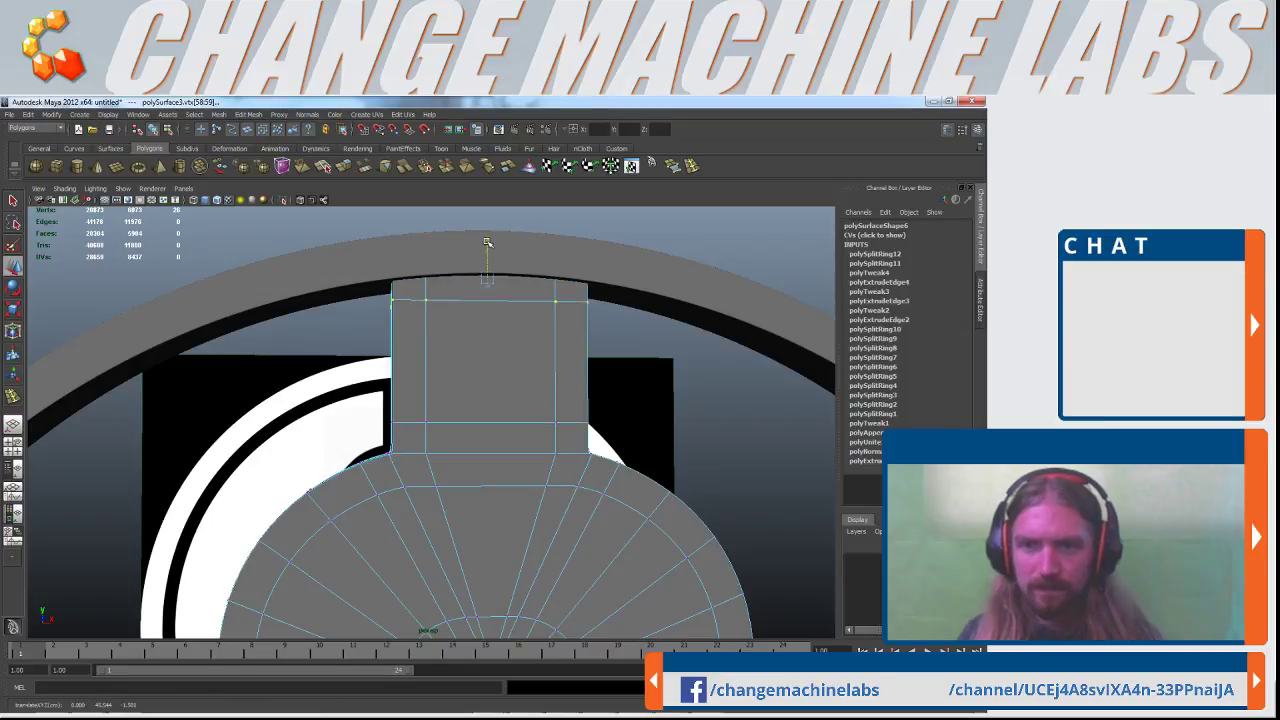
Move the vertices at the lower end of the C's bottom stem vertically to fit against the ring's inner edge
{"action": "left_click_drag", "start_coordinate": [487, 240], "coordinate": [325, 384], "text": "alt"}
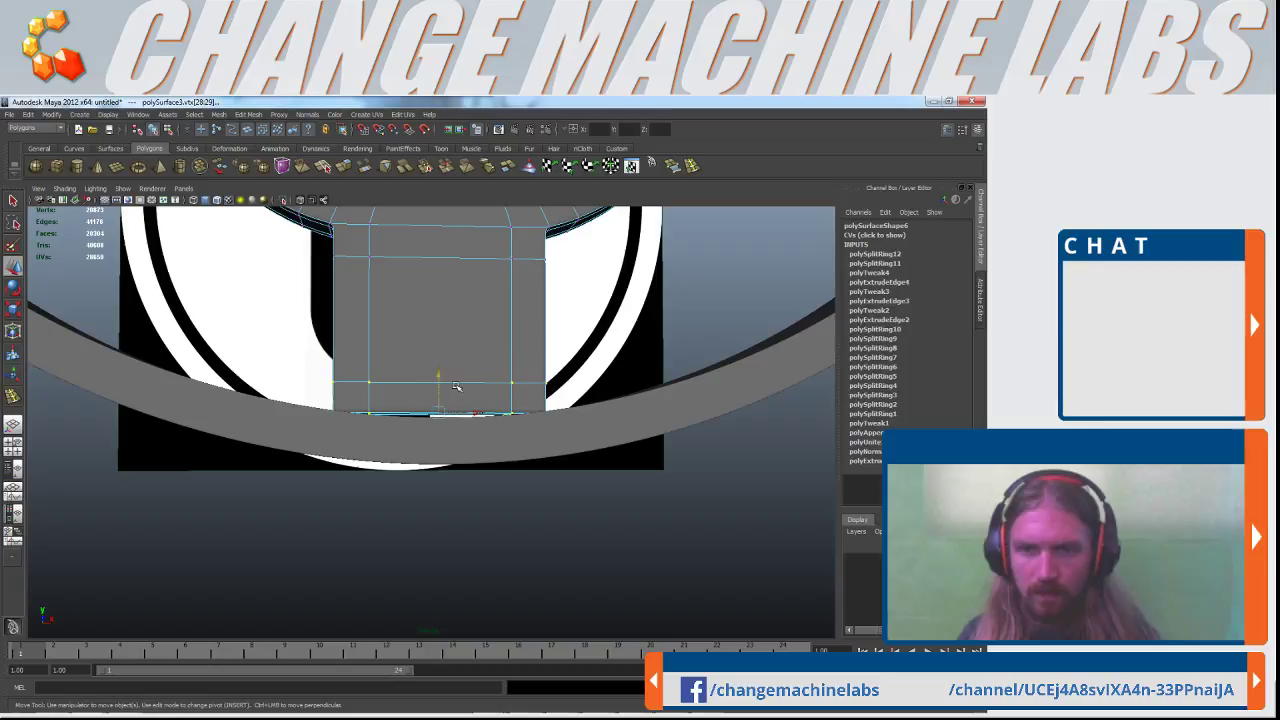
{"action": "left_click_drag", "start_coordinate": [435, 370], "coordinate": [483, 394]}
Return the C to object mode, deselect everything and check the assembled logo from the side
{"action": "left_click", "coordinate": [763, 526]}
{"action": "scroll", "coordinate": [445, 360], "scroll_direction": "down", "scroll_amount": 5}
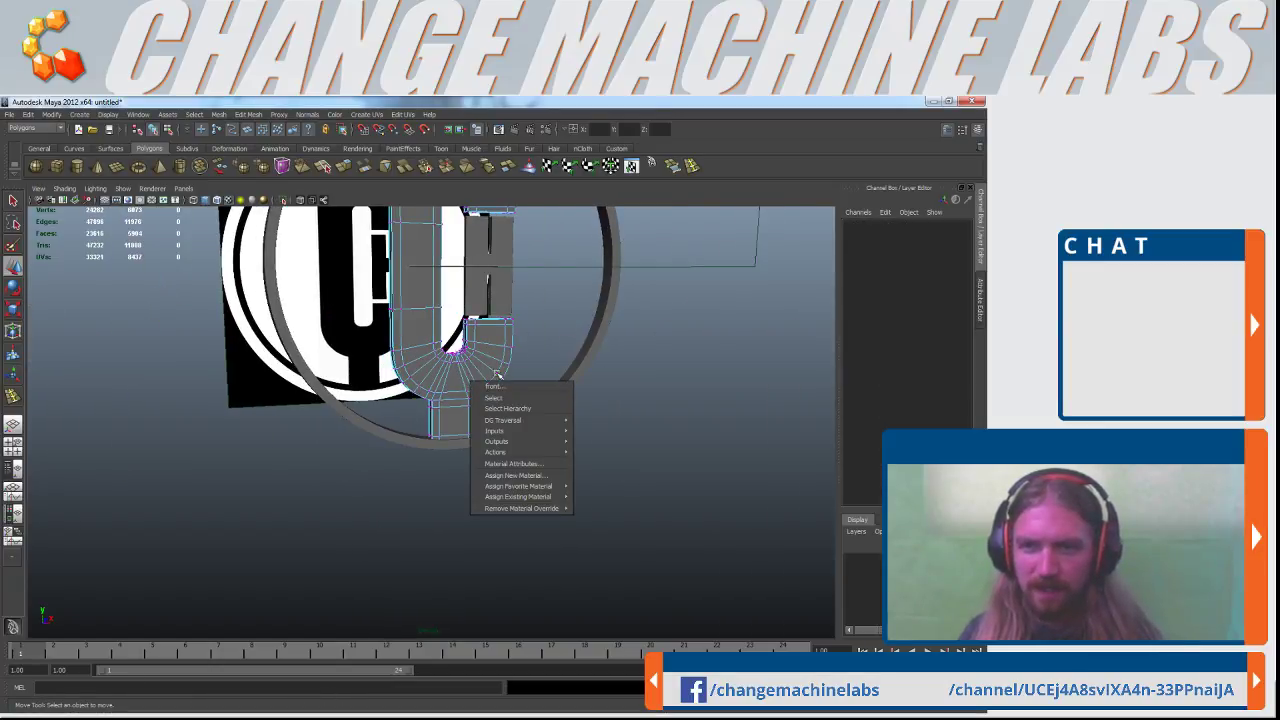
{"action": "right_click_drag", "start_coordinate": [498, 375], "coordinate": [505, 341]}
{"action": "left_click", "coordinate": [603, 333]}
{"action": "middle_click_drag", "start_coordinate": [726, 278], "coordinate": [674, 418], "text": "alt"}
{"action": "left_click", "coordinate": [714, 431]}
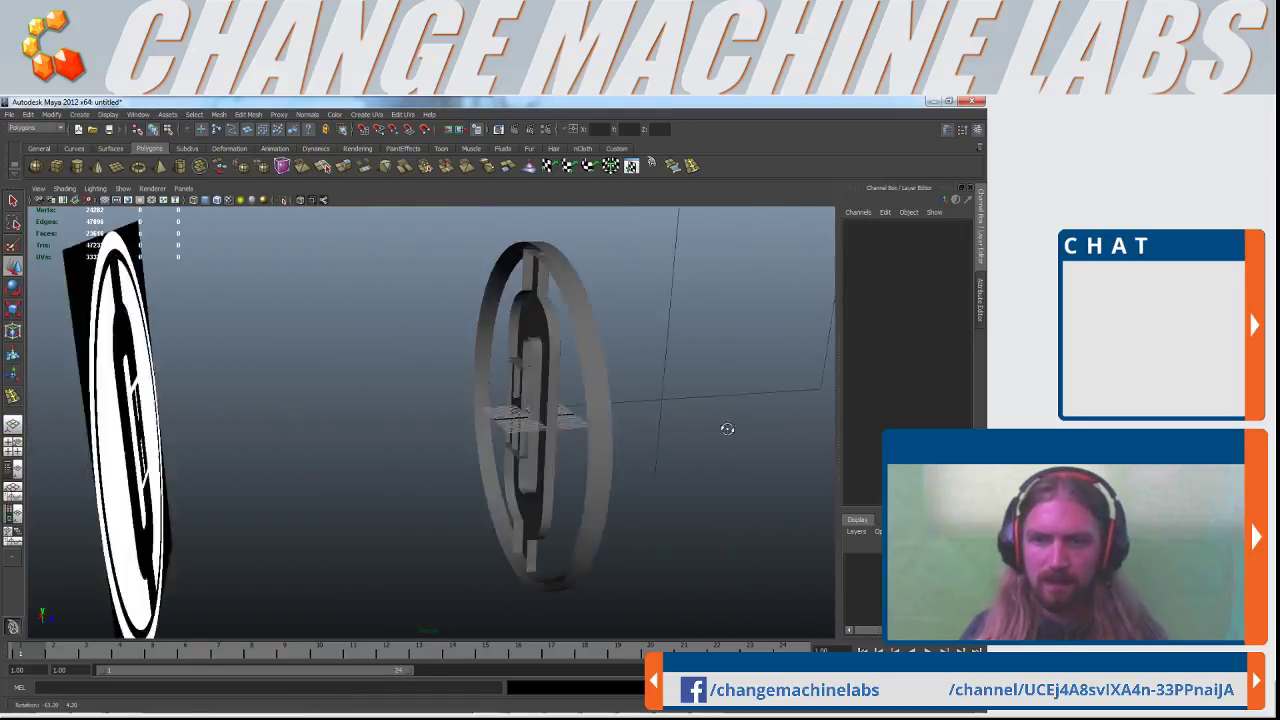